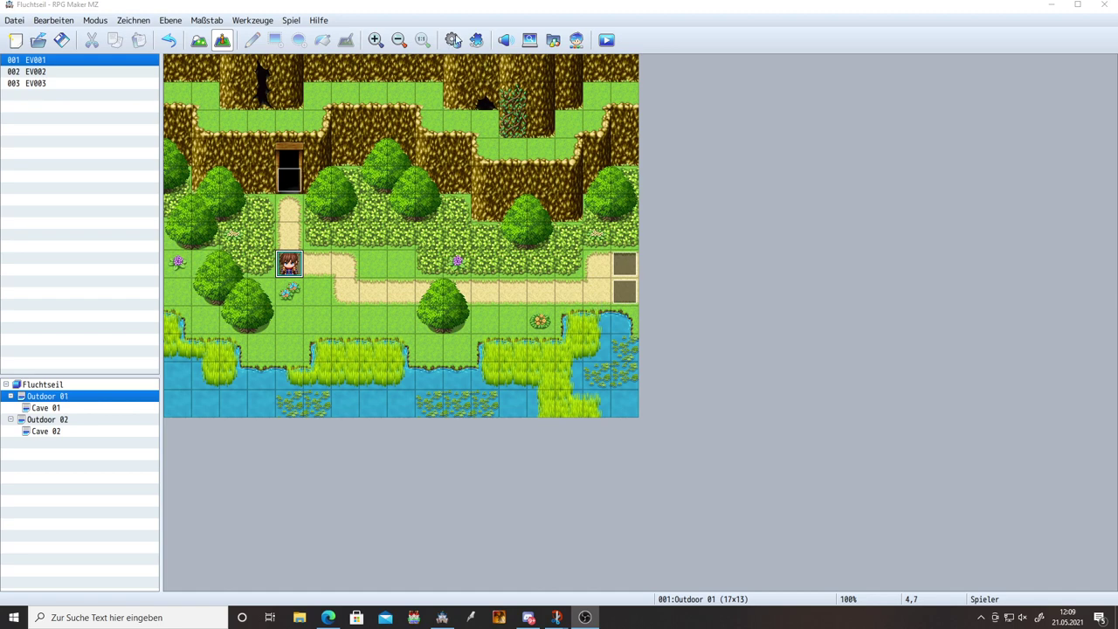
Step: Raise the maximum number of items (Gegenstände) in the database to 34
{"action": "left_click", "coordinate": [453, 40]}
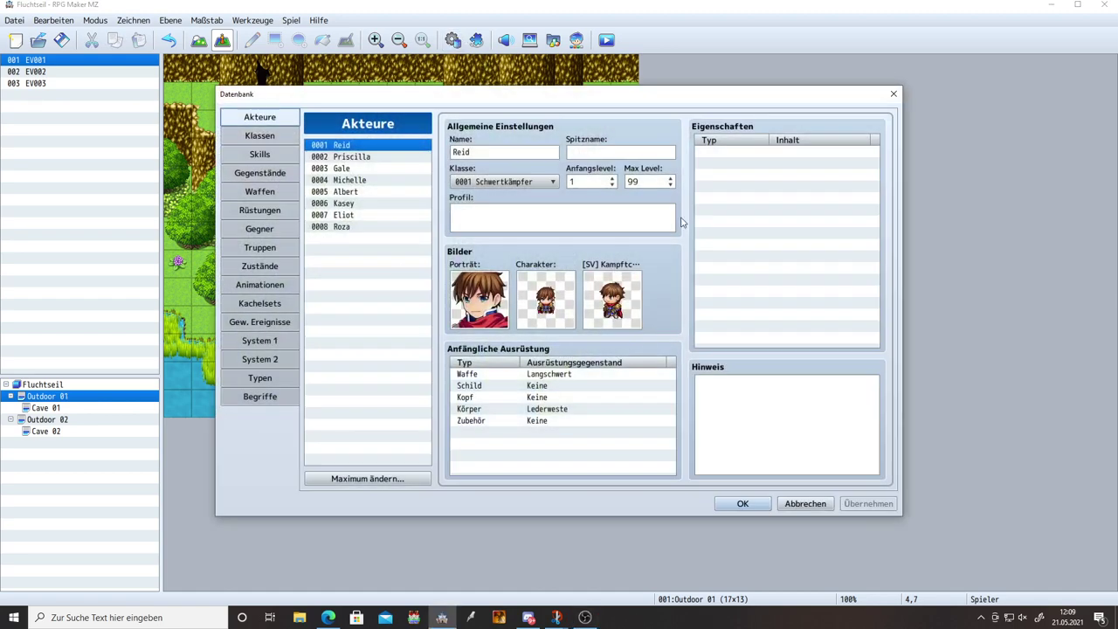
{"action": "left_click", "coordinate": [266, 175]}
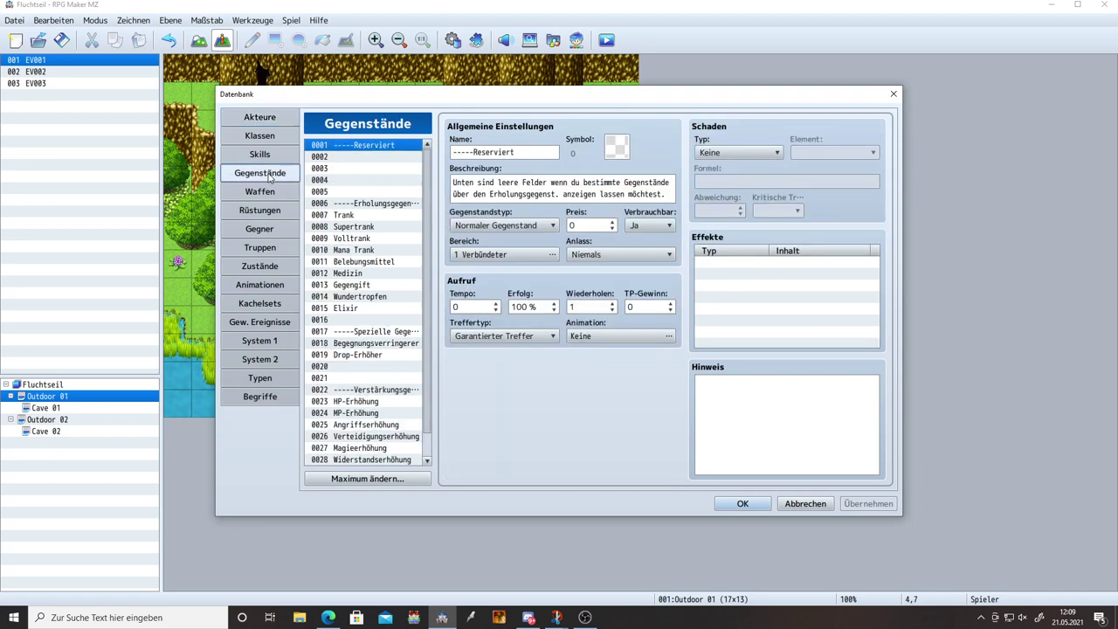
{"action": "scroll", "coordinate": [429, 451], "scroll_direction": "down", "scroll_amount": 1}
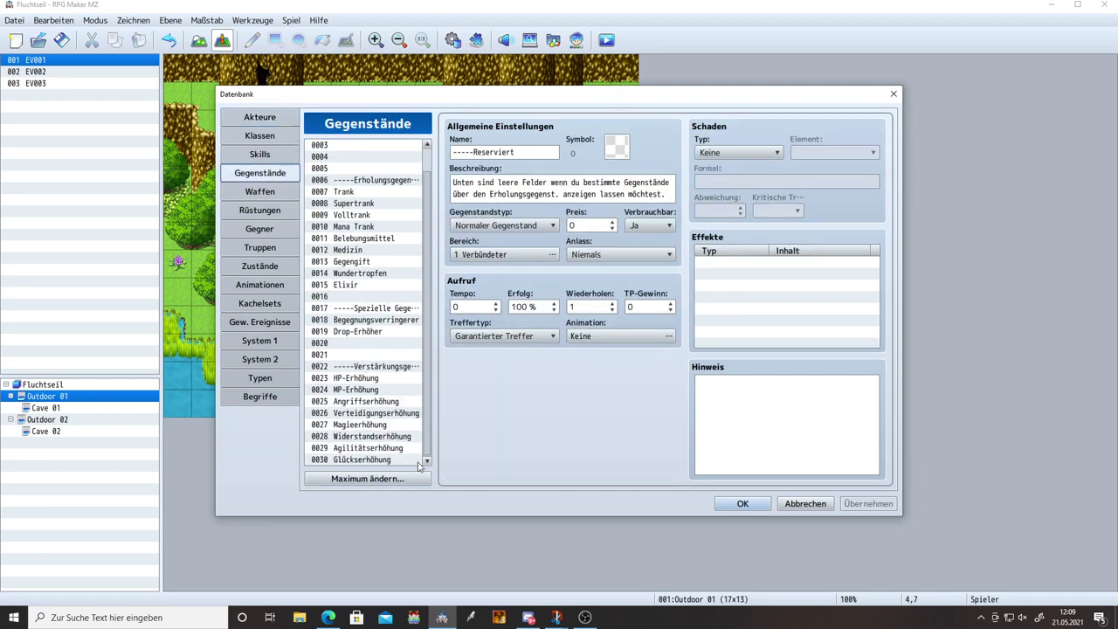
{"action": "left_click", "coordinate": [367, 479]}
{"action": "type", "text": "34"}
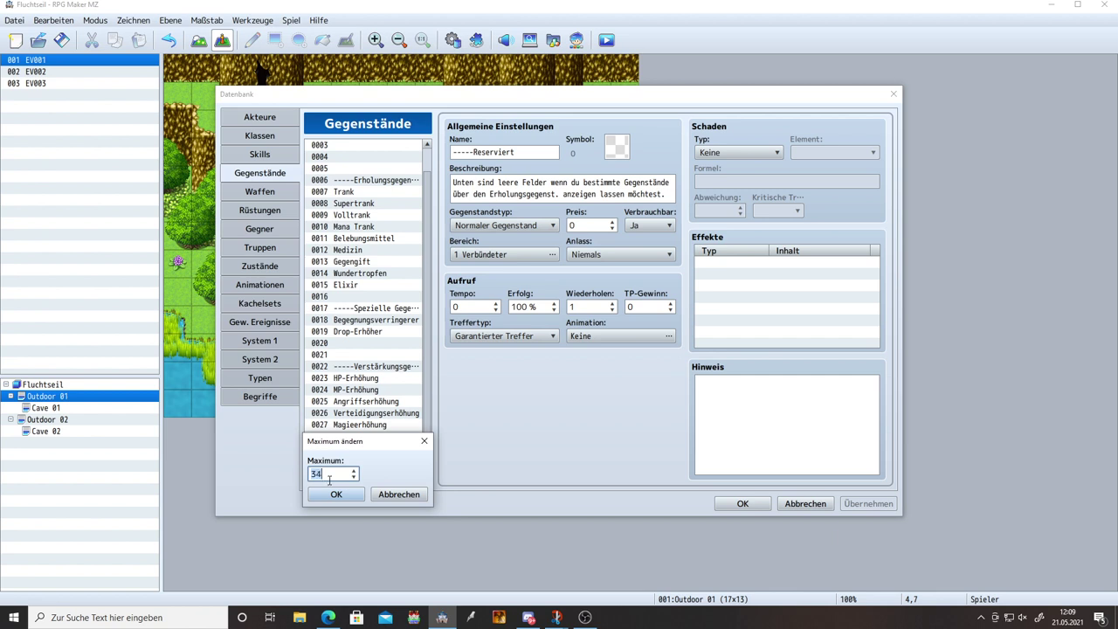
{"action": "left_click", "coordinate": [335, 495]}
{"action": "scroll", "coordinate": [358, 445], "scroll_direction": "down", "scroll_amount": 2}
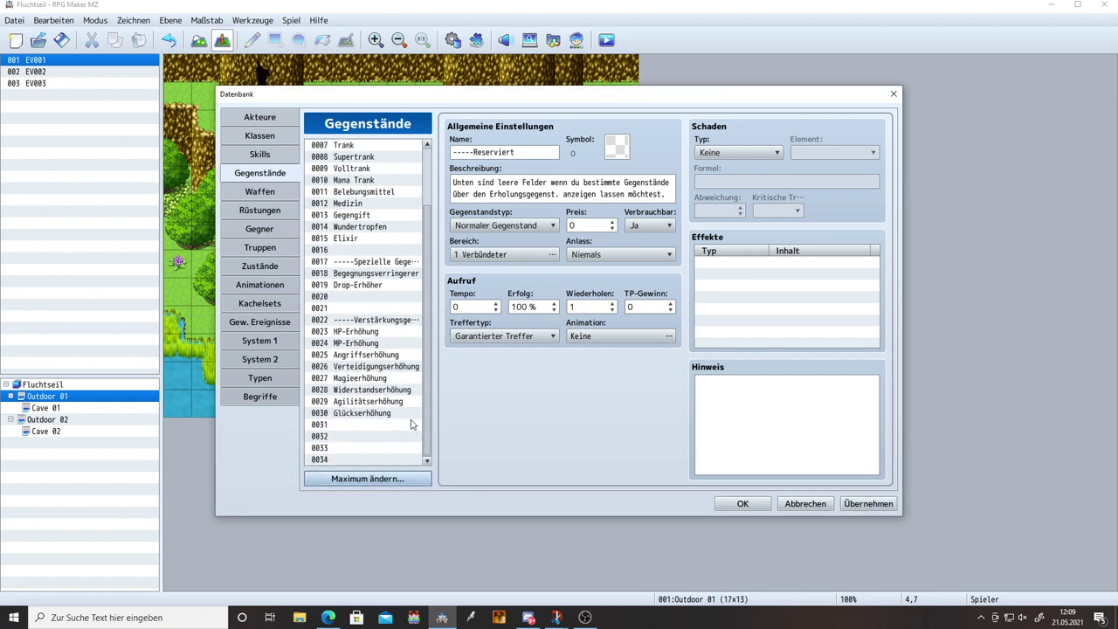
Step: Name the empty item entry 0032 "Fluchtseil", assign it icon 215 and apply the changes
{"action": "left_click", "coordinate": [354, 437]}
{"action": "left_click", "coordinate": [485, 152]}
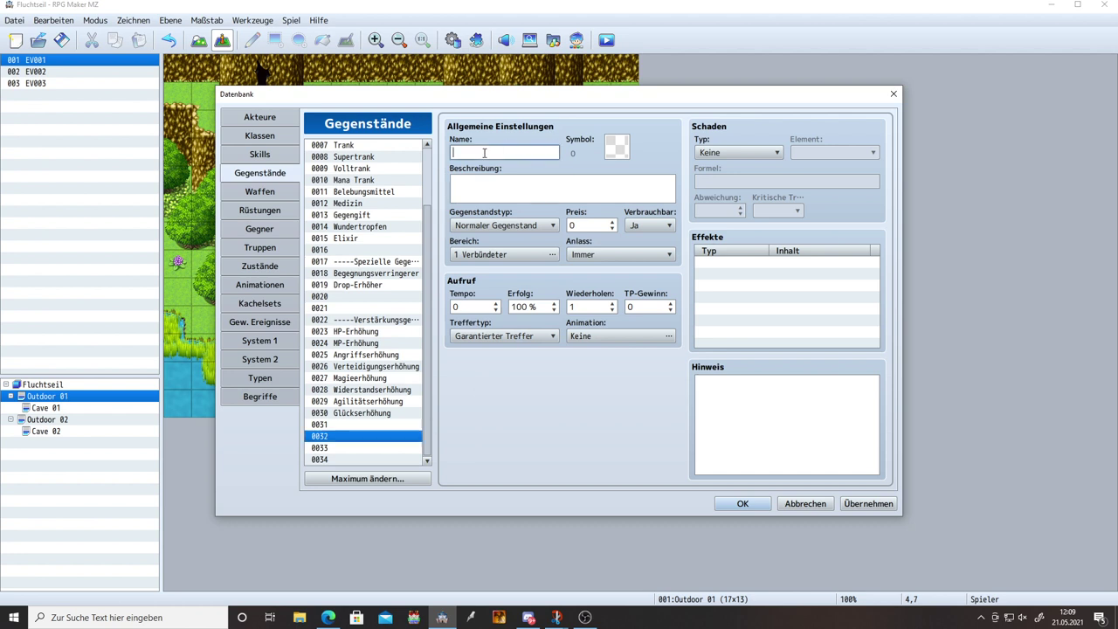
{"action": "type", "text": "Fluchtseil"}
{"action": "double_click", "coordinate": [626, 150]}
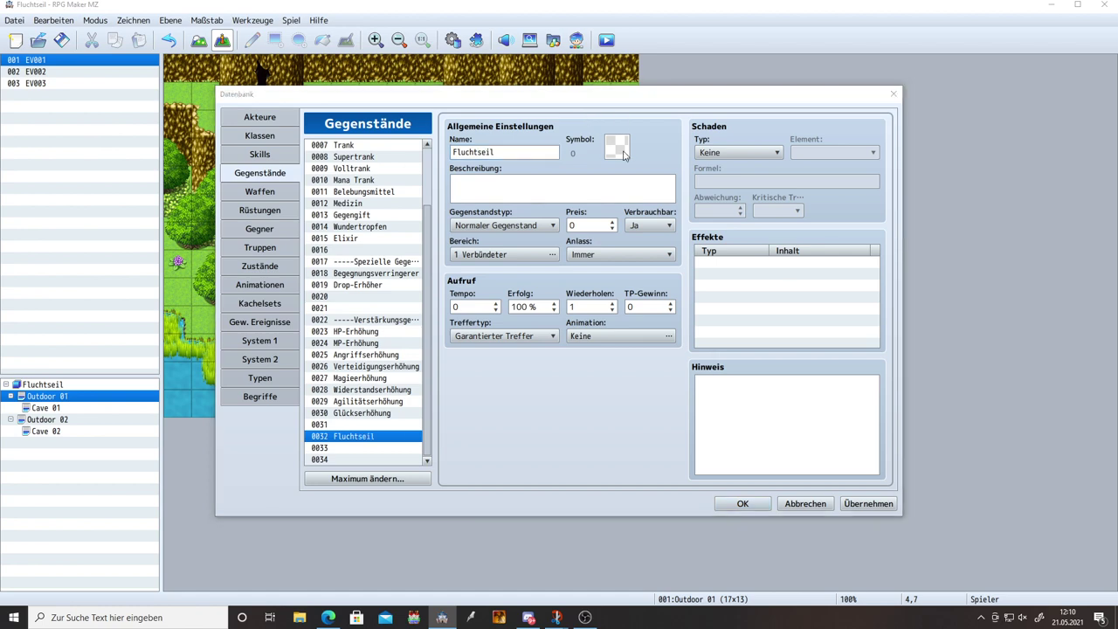
{"action": "scroll", "coordinate": [609, 362], "scroll_direction": "down", "scroll_amount": 2}
{"action": "left_click", "coordinate": [545, 354]}
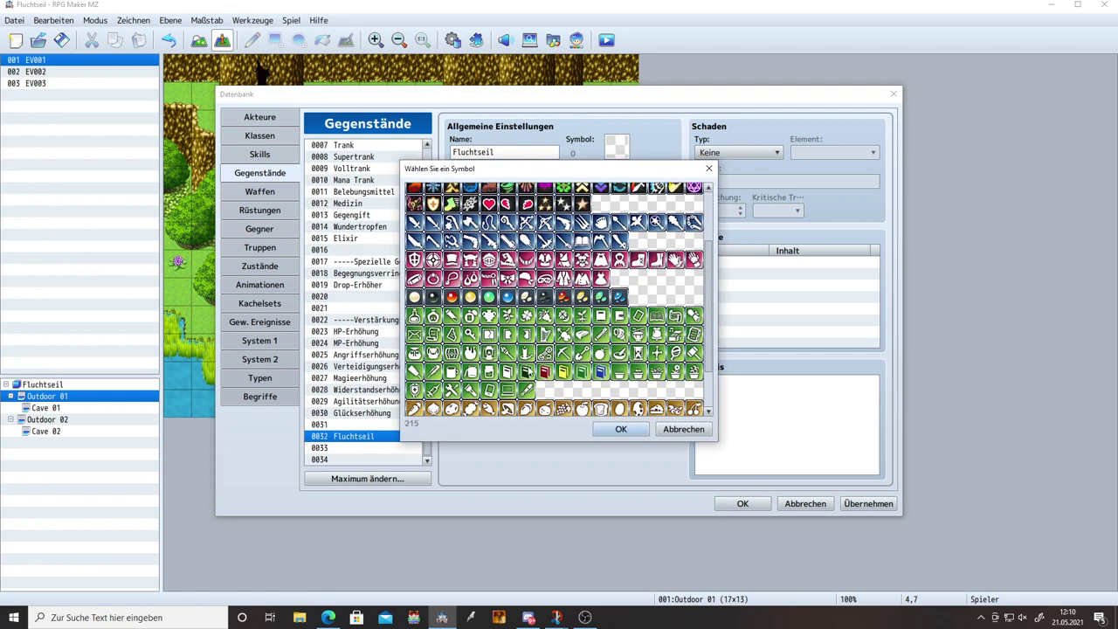
{"action": "left_click", "coordinate": [620, 429]}
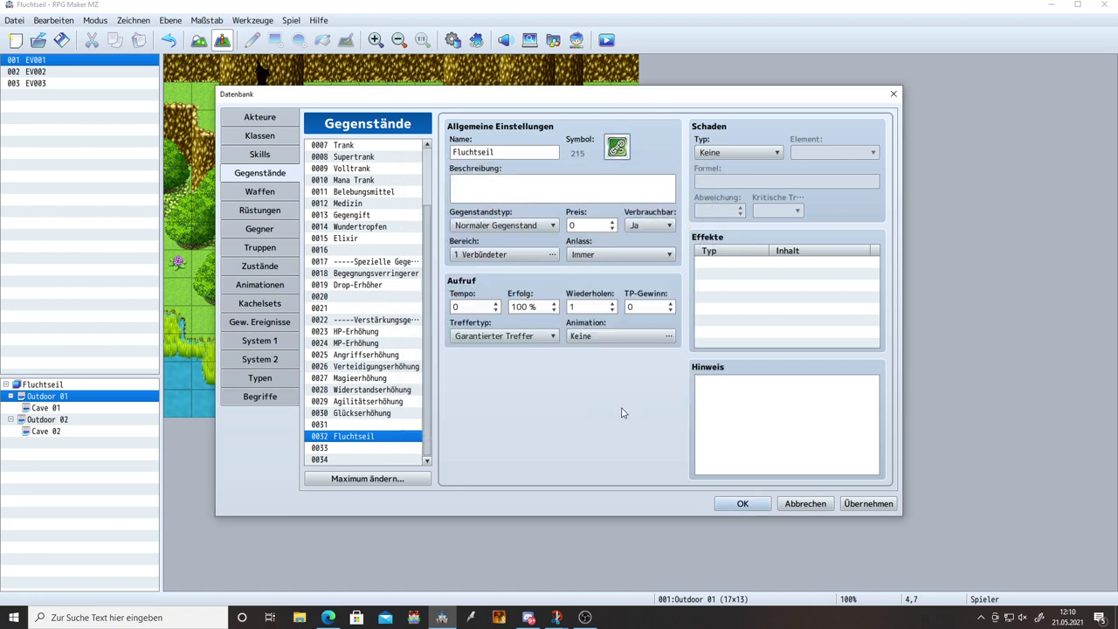
{"action": "left_click", "coordinate": [853, 509]}
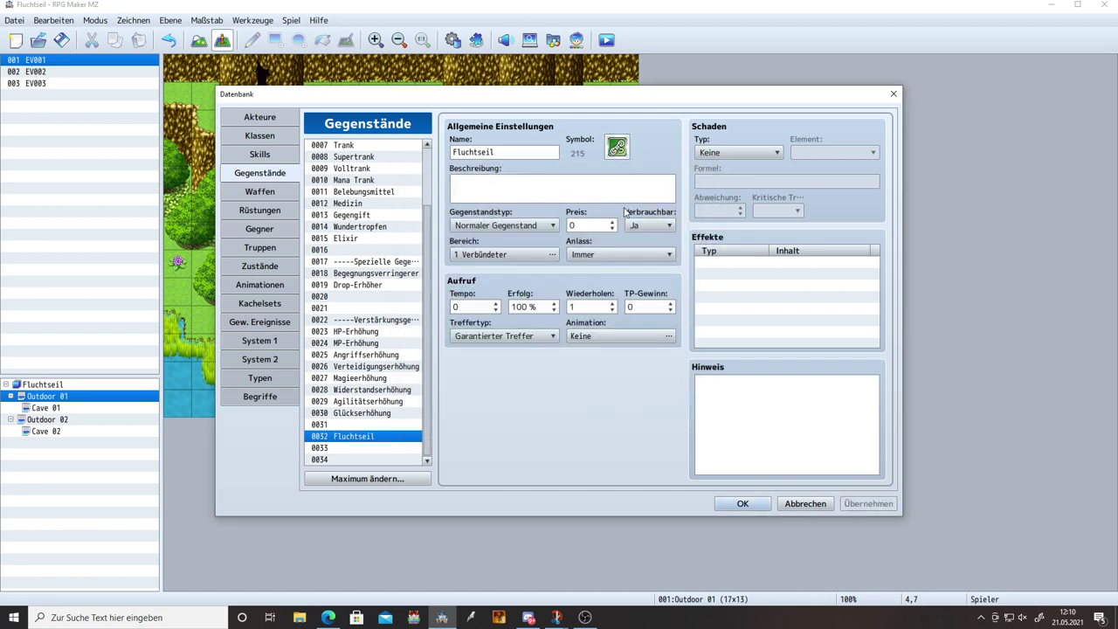
Step: Describe the Fluchtseil item as "Um einen Dungeon sofort zu verlassen." and set its price to 200
{"action": "left_click", "coordinate": [591, 189]}
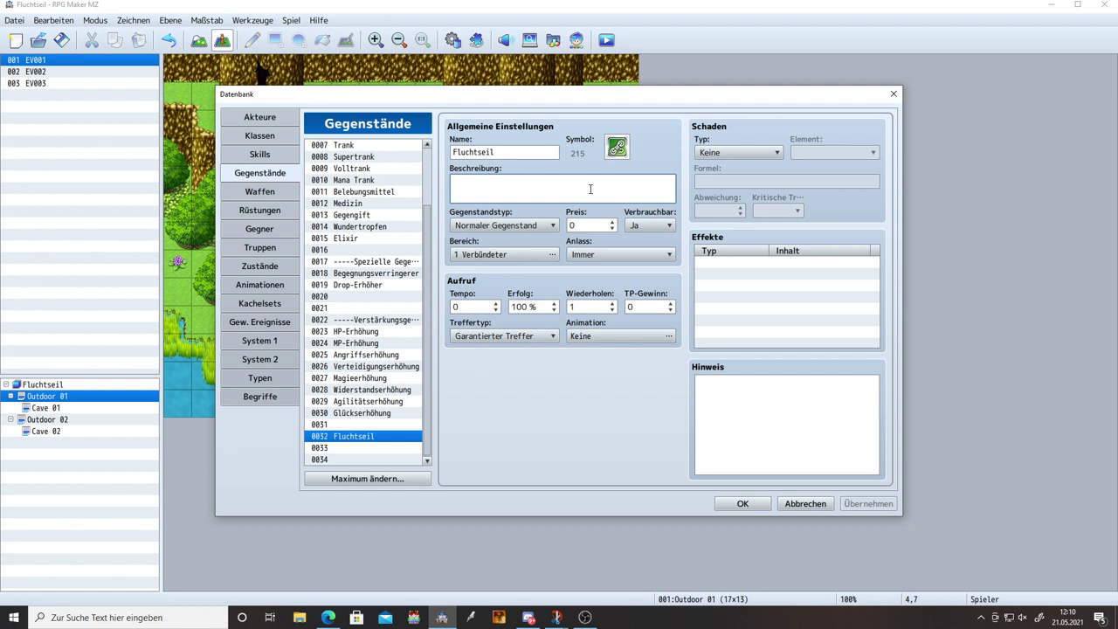
{"action": "type", "text": "Um e"}
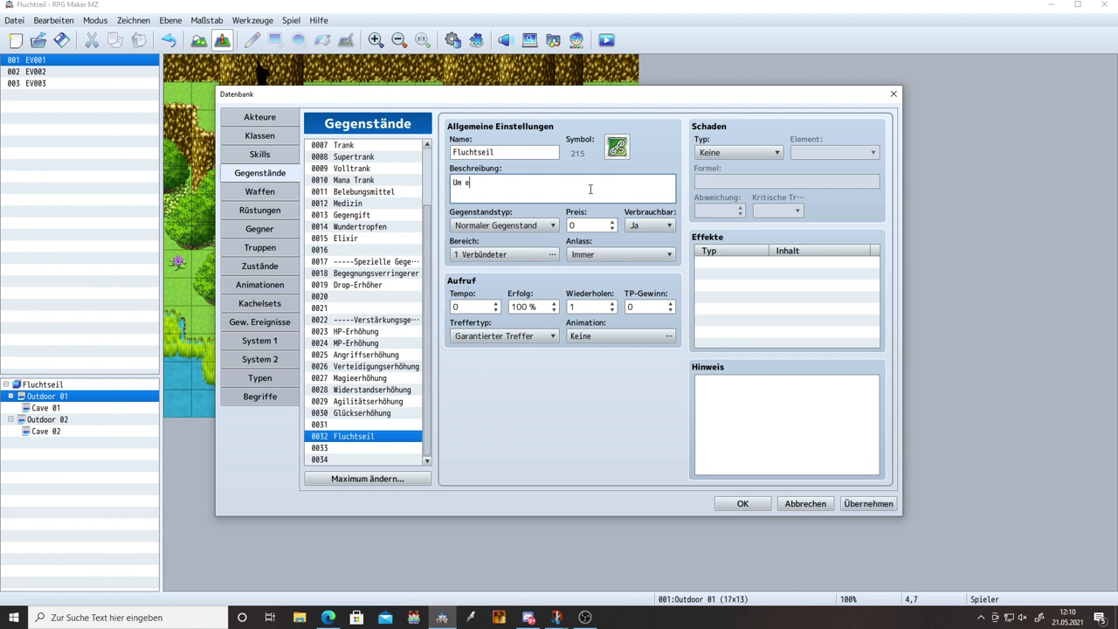
{"action": "type", "text": "inen Dungeon sofort zu verlassen."}
{"action": "left_click", "coordinate": [485, 227]}
{"action": "left_click", "coordinate": [492, 240]}
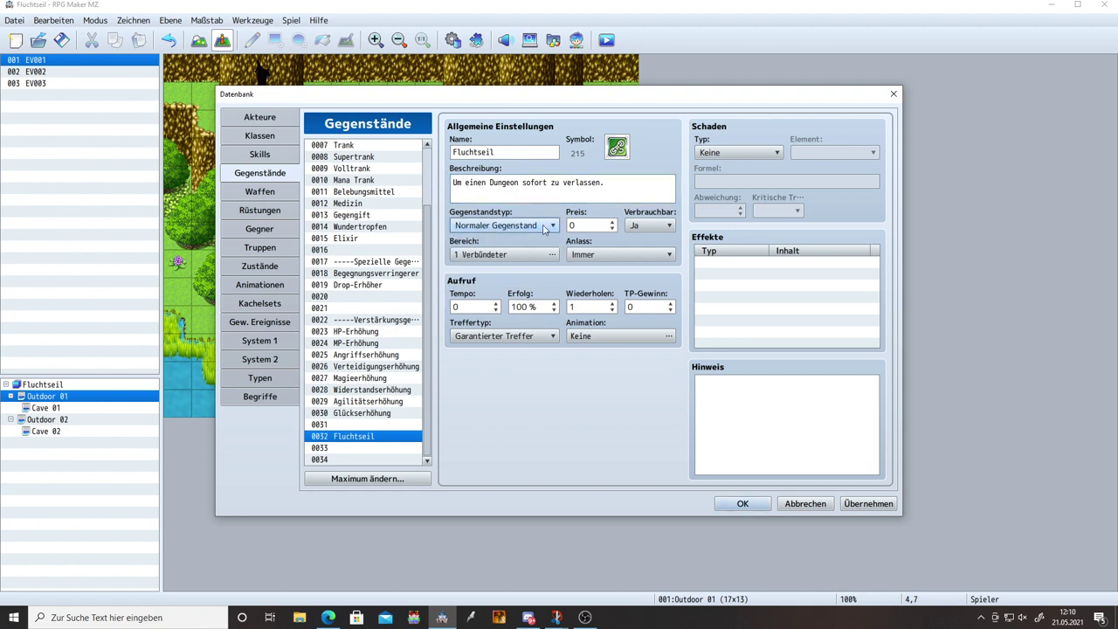
{"action": "left_click", "coordinate": [586, 224]}
{"action": "key", "text": "BackSpace"}
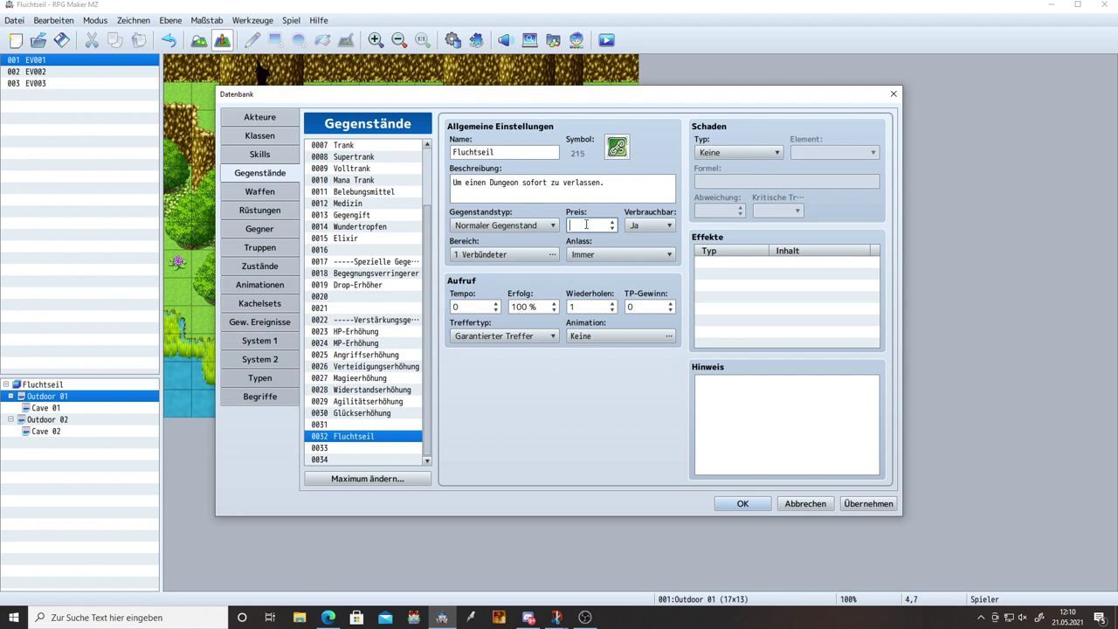
{"action": "type", "text": "200"}
{"action": "left_click", "coordinate": [614, 196]}
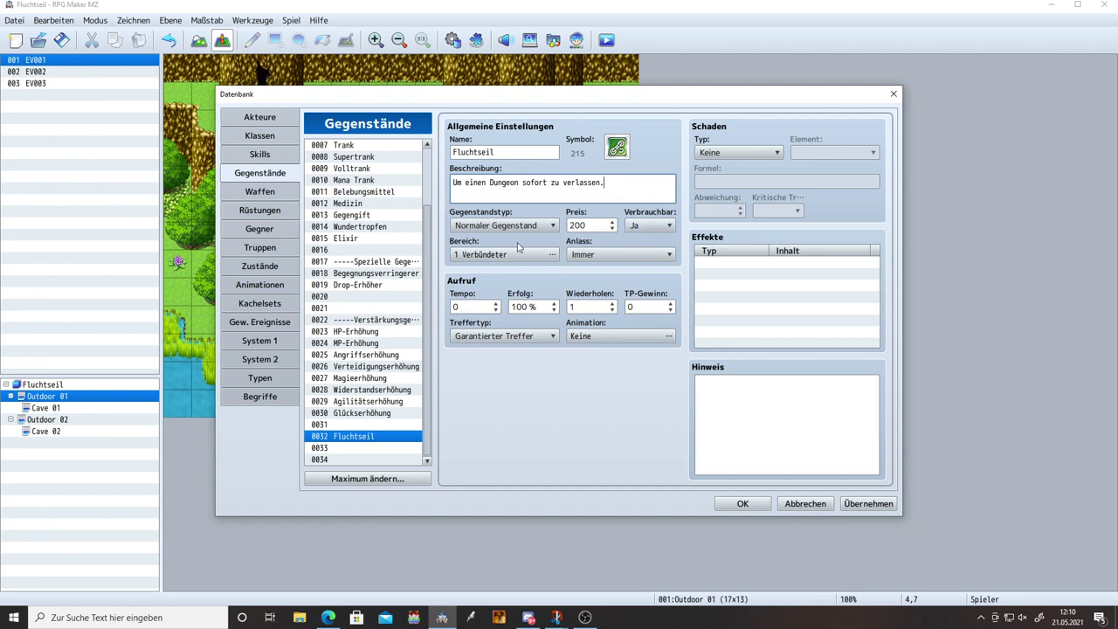
Step: Set the Fluchtseil item's scope to Keine and its occasion to Menübildschirm, and apply the changes
{"action": "left_click", "coordinate": [492, 256]}
{"action": "left_click", "coordinate": [451, 279]}
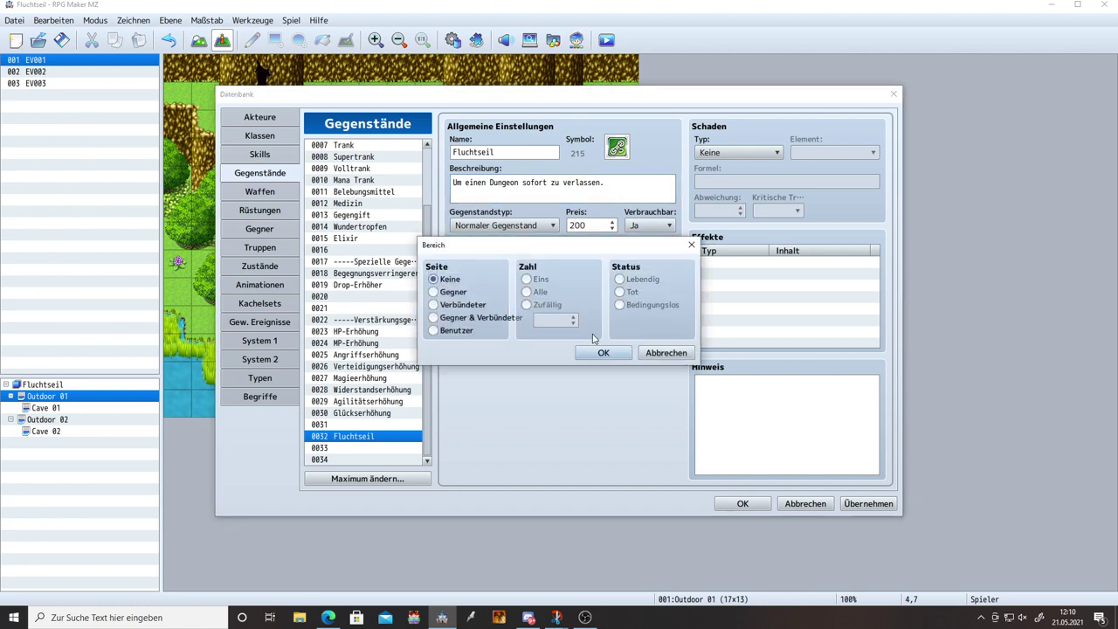
{"action": "left_click", "coordinate": [602, 352]}
{"action": "left_click", "coordinate": [612, 254]}
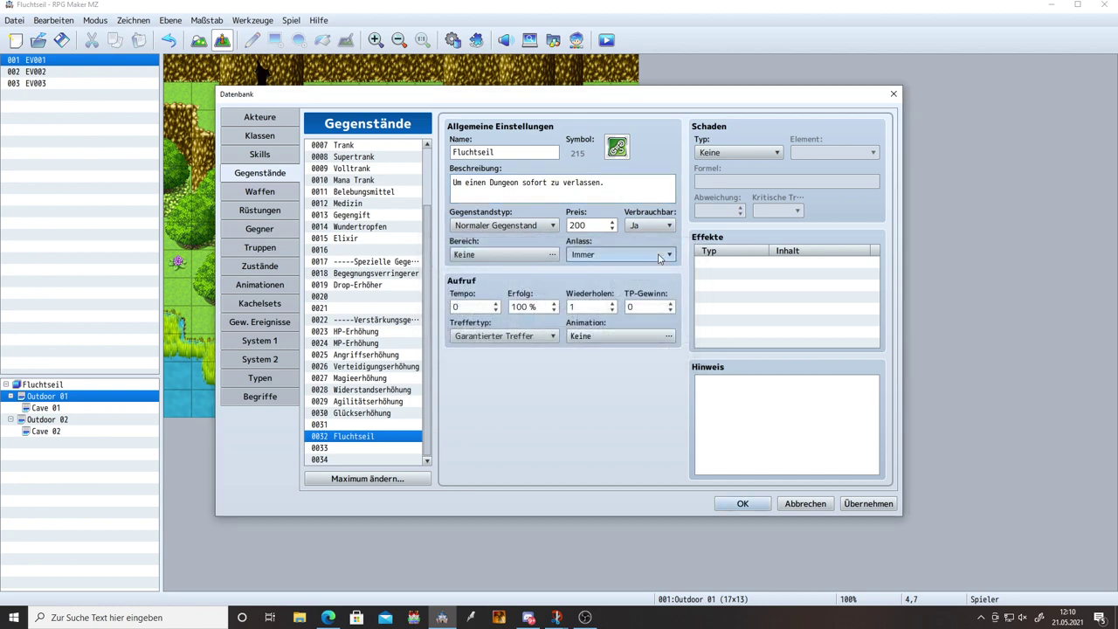
{"action": "left_click", "coordinate": [611, 300]}
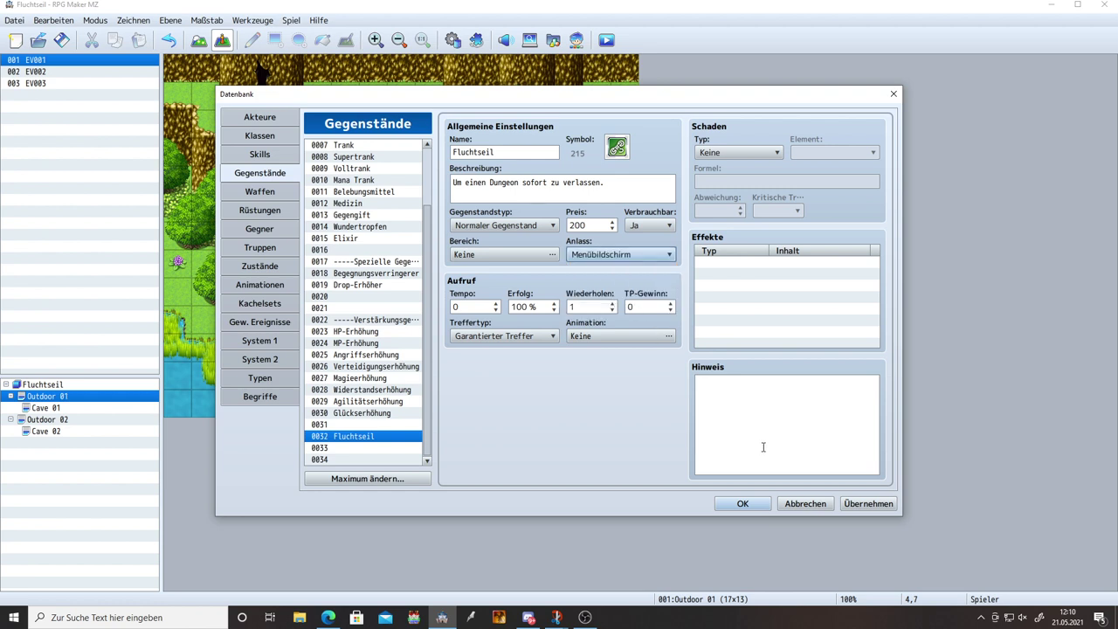
{"action": "left_click", "coordinate": [868, 504]}
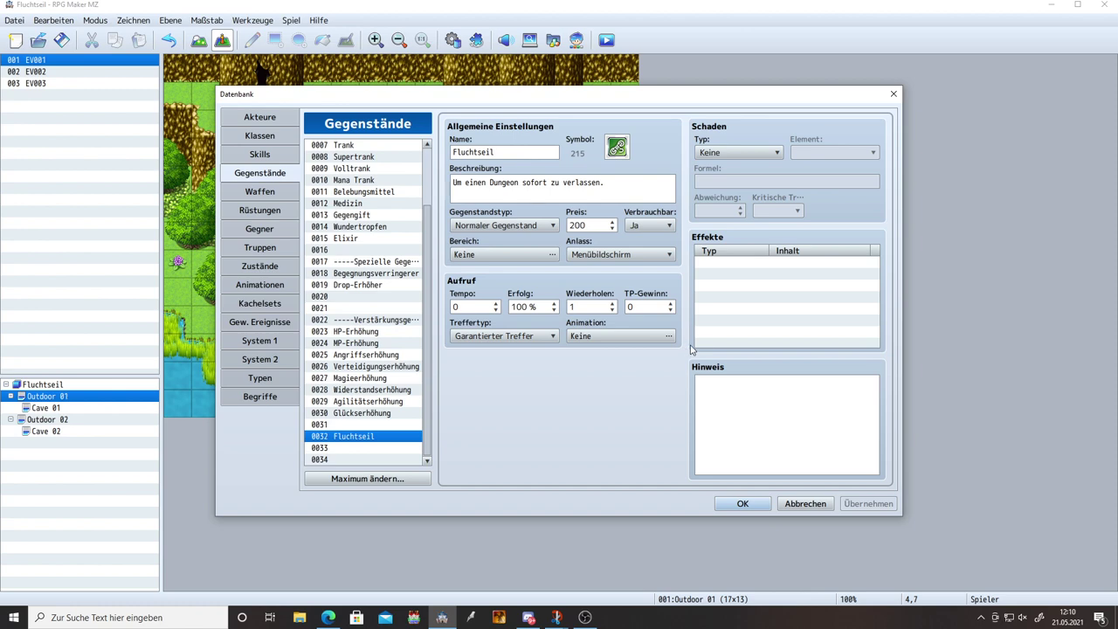
Step: Add an effect to the Fluchtseil item that triggers common event 0001, and apply it
{"action": "double_click", "coordinate": [721, 265]}
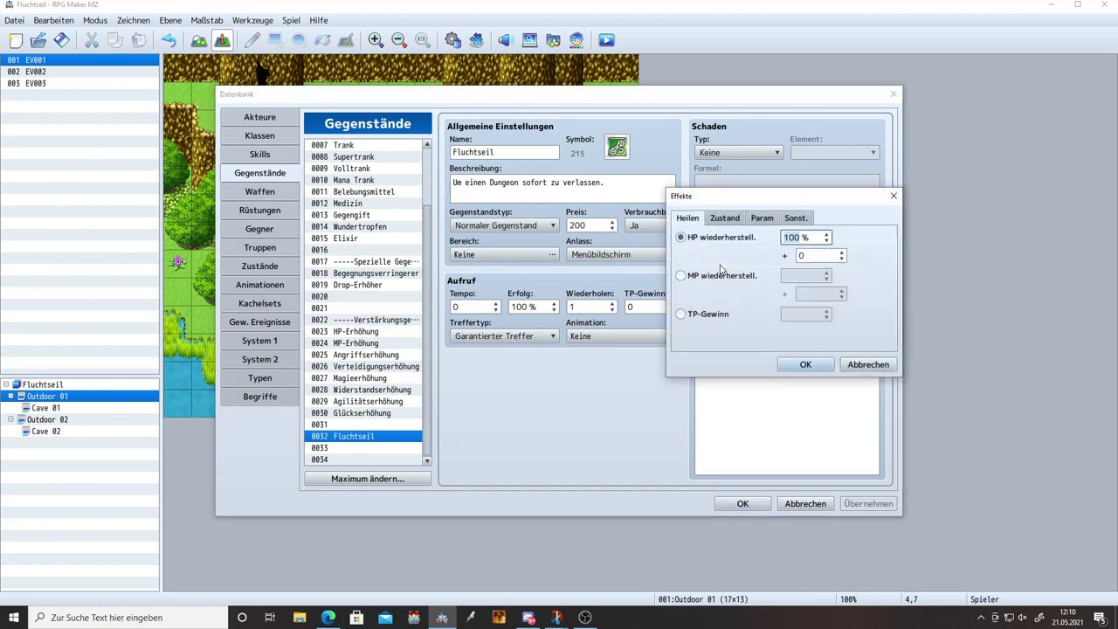
{"action": "left_click", "coordinate": [724, 219]}
{"action": "left_click", "coordinate": [762, 219]}
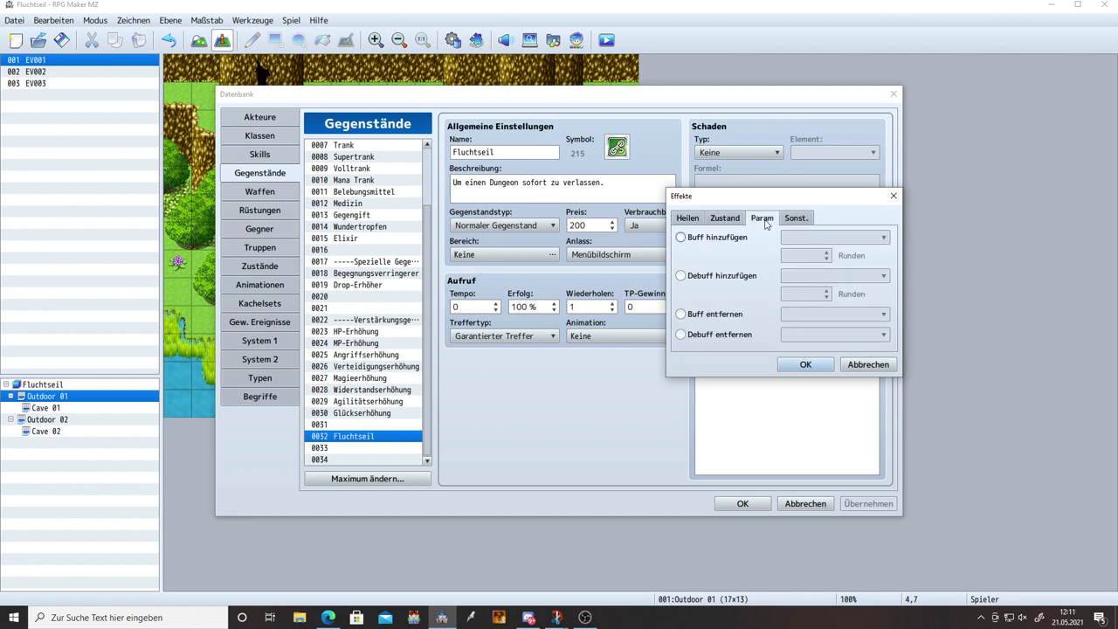
{"action": "left_click", "coordinate": [788, 218]}
{"action": "left_click", "coordinate": [708, 318]}
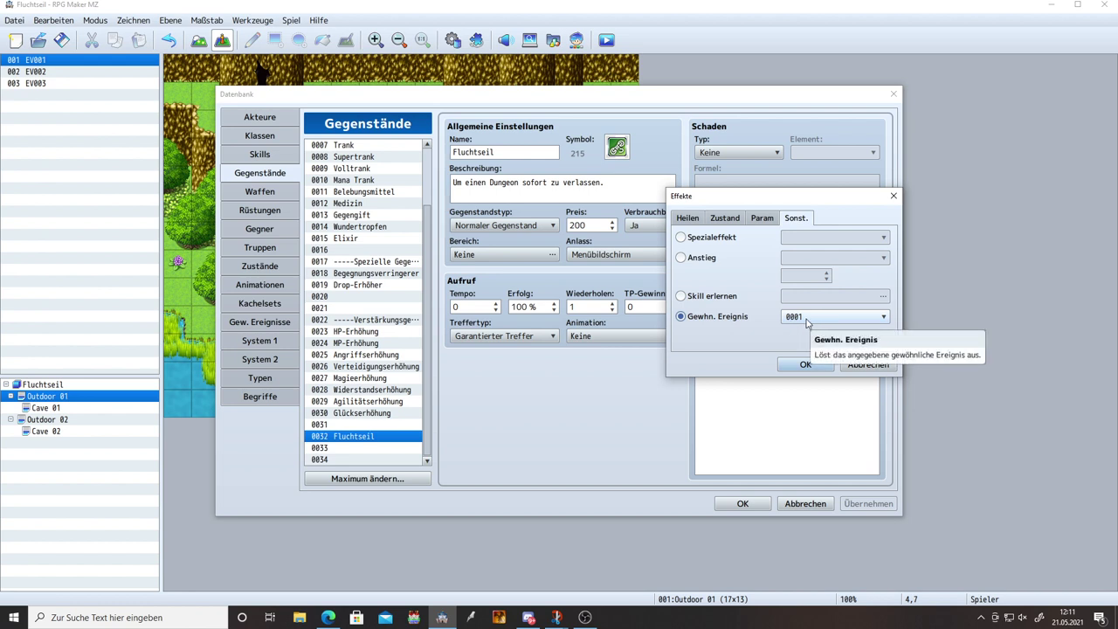
{"action": "left_click", "coordinate": [805, 365]}
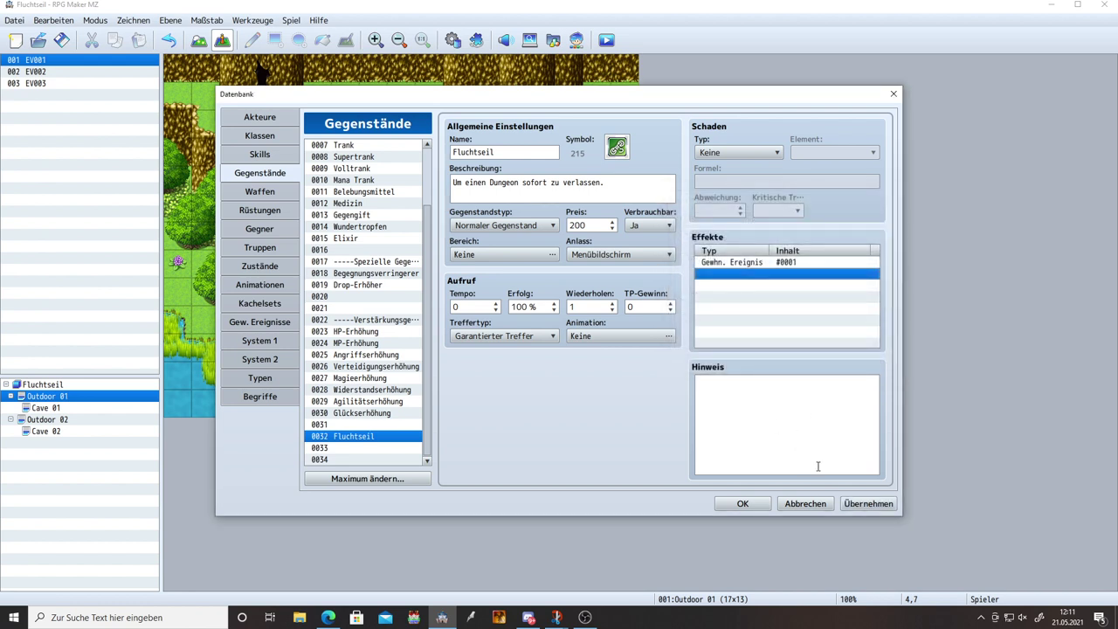
{"action": "left_click", "coordinate": [868, 504]}
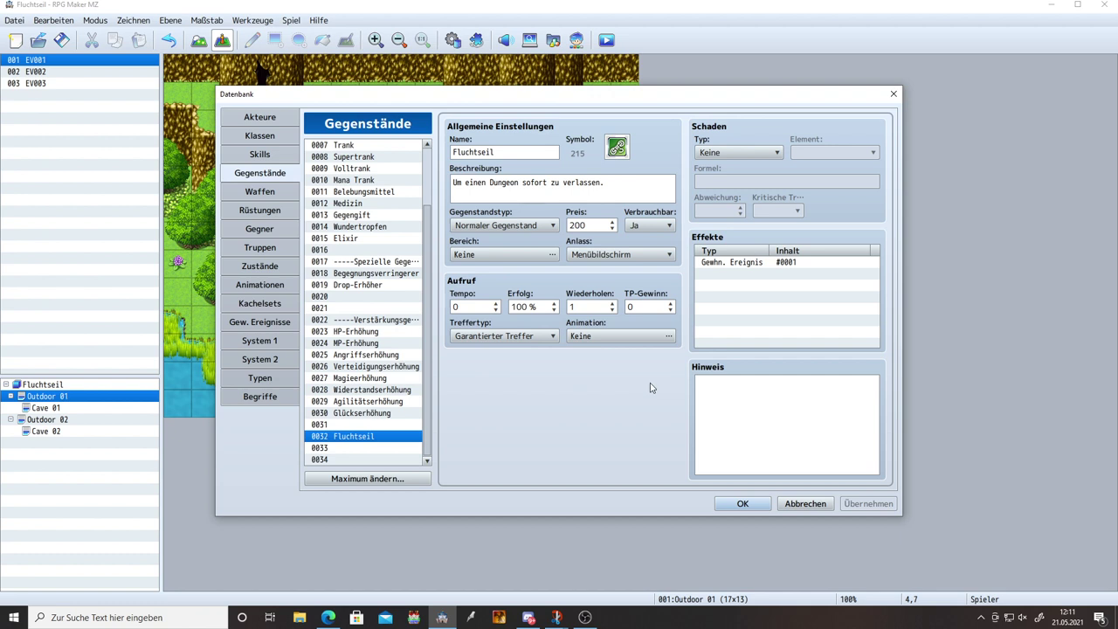
Step: Check which common events are available for the Fluchtseil item's effect, keeping 0001 selected
{"action": "left_click", "coordinate": [247, 324]}
{"action": "double_click", "coordinate": [740, 264]}
{"action": "left_click", "coordinate": [827, 318]}
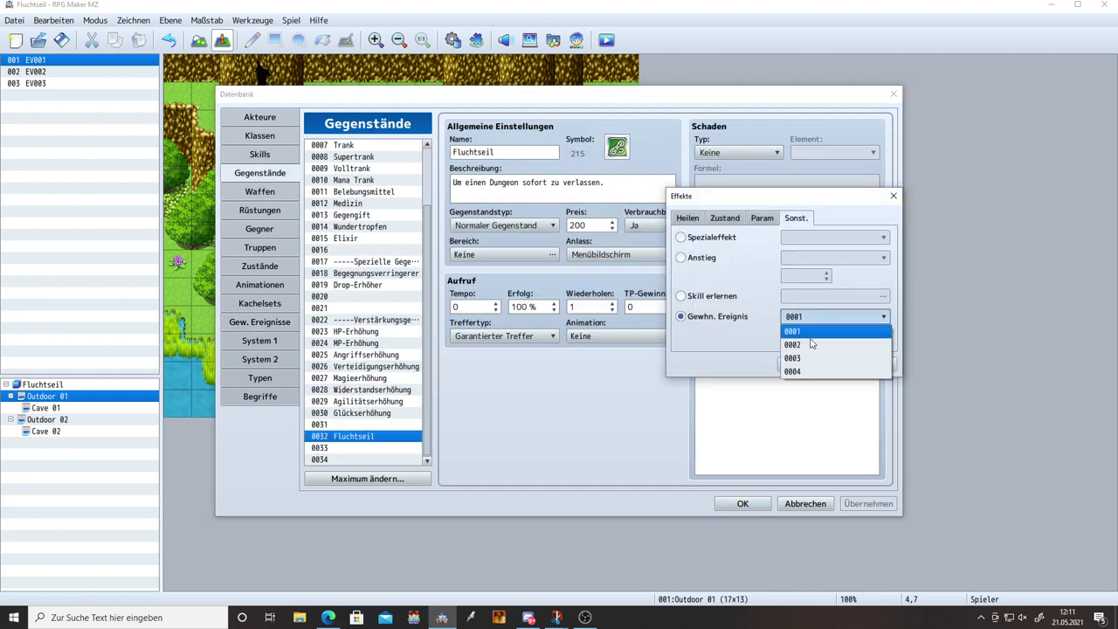
{"action": "left_click", "coordinate": [808, 320]}
{"action": "left_click", "coordinate": [806, 364]}
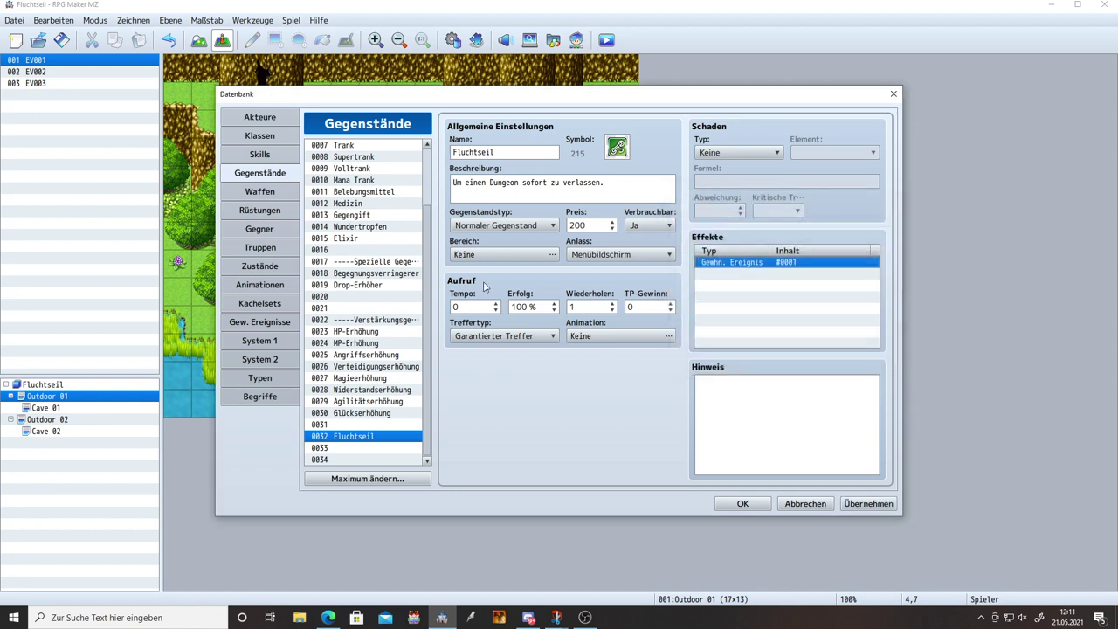
Step: Name common event 0001 "Fluchtseil"
{"action": "left_click", "coordinate": [262, 323]}
{"action": "left_click", "coordinate": [476, 152]}
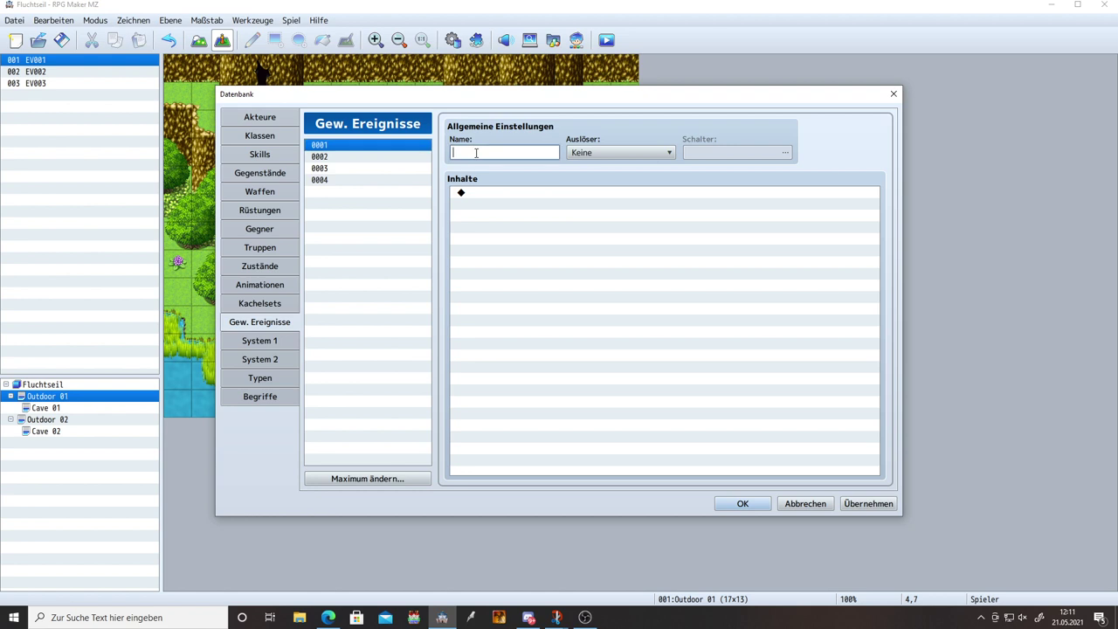
{"action": "type", "text": "Fluchtseil"}
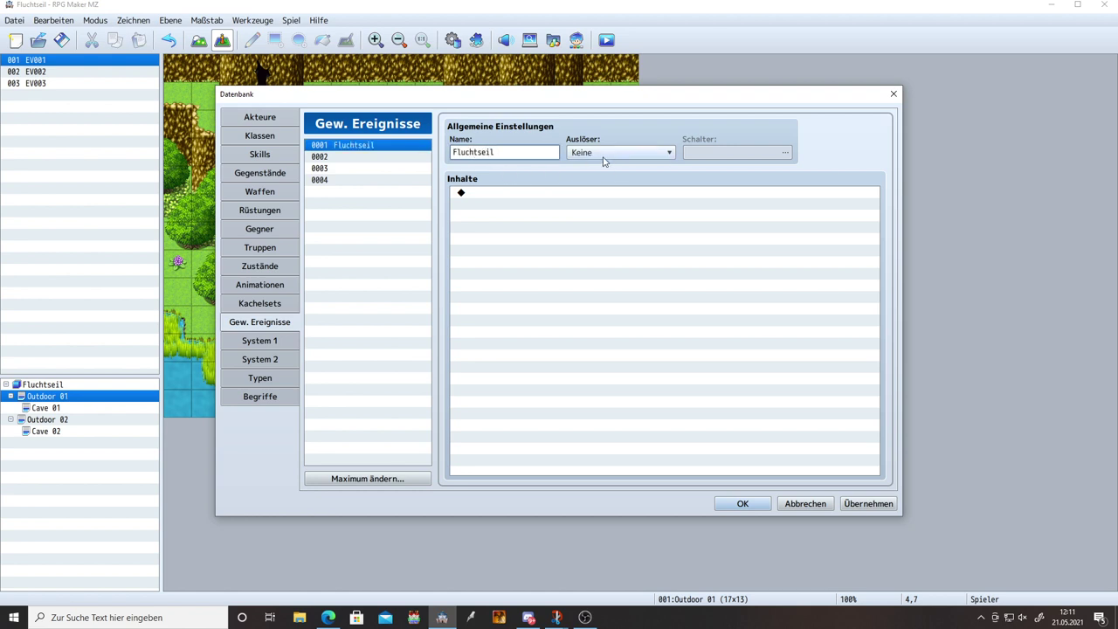
Step: Examine the variable-based location settings (ID, X, Y) of the Spieler übertragen command for the Fluchtseil common event
{"action": "left_click", "coordinate": [493, 212]}
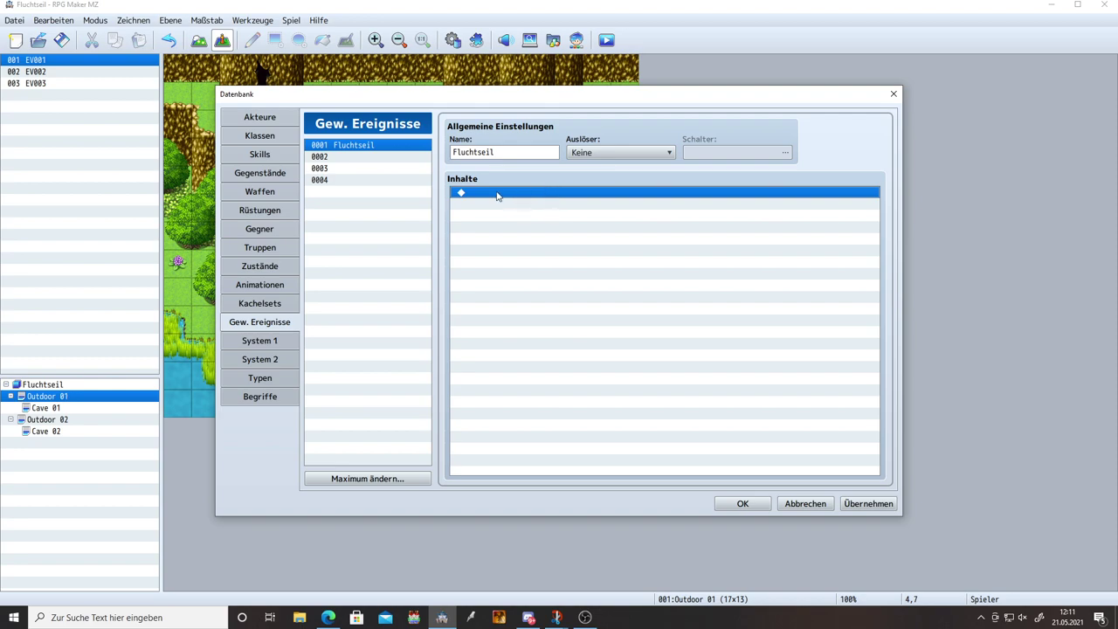
{"action": "key", "text": "Return"}
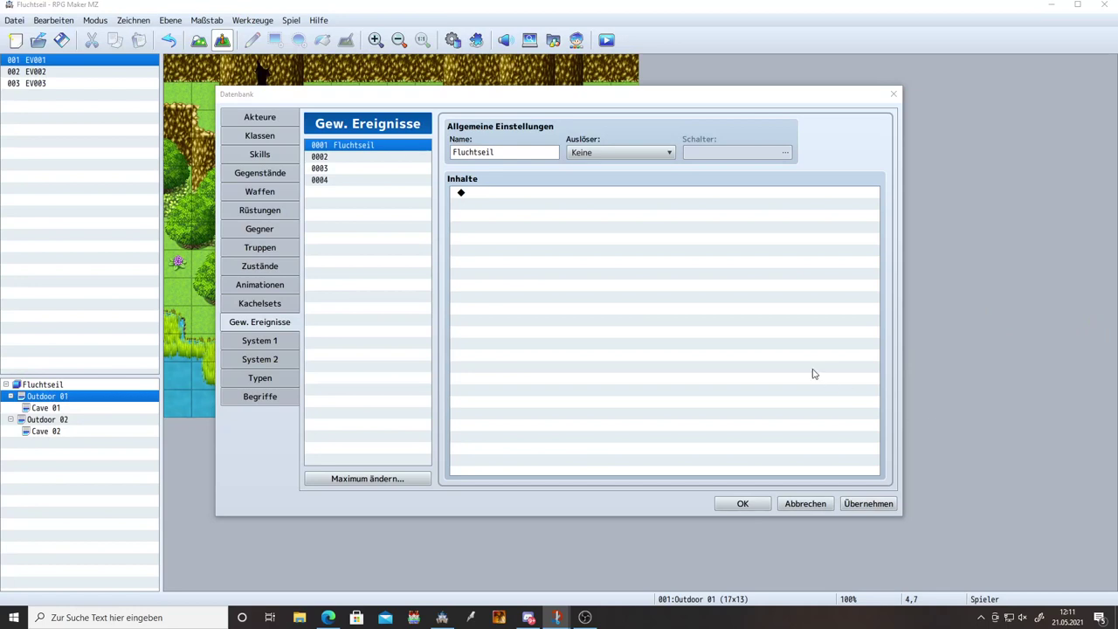
{"action": "left_click", "coordinate": [525, 195]}
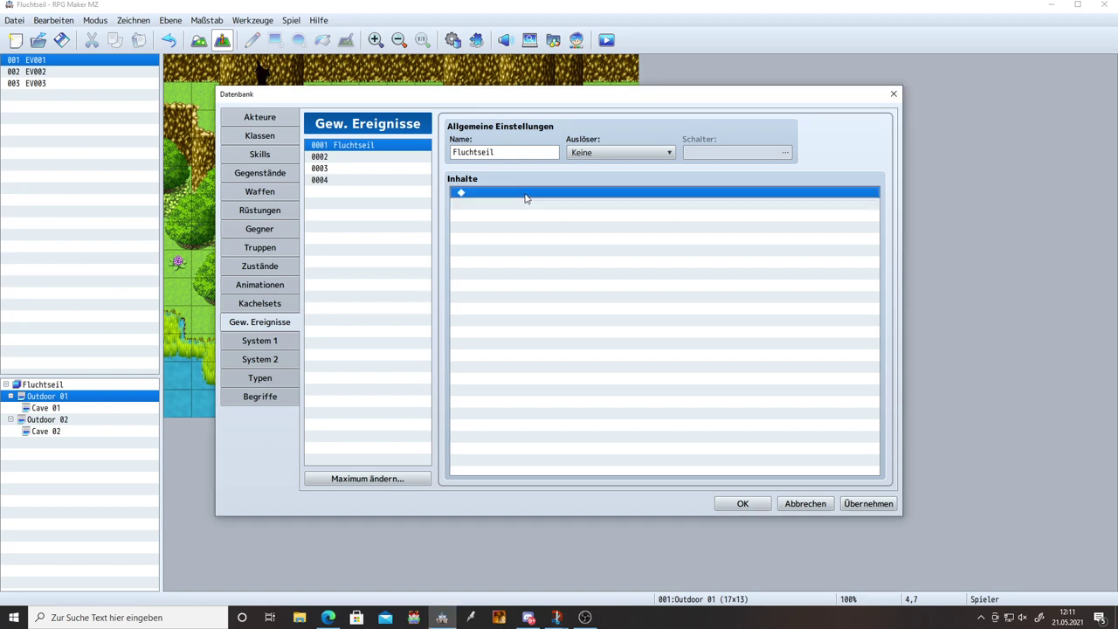
{"action": "double_click", "coordinate": [526, 195]}
{"action": "left_click", "coordinate": [536, 153]}
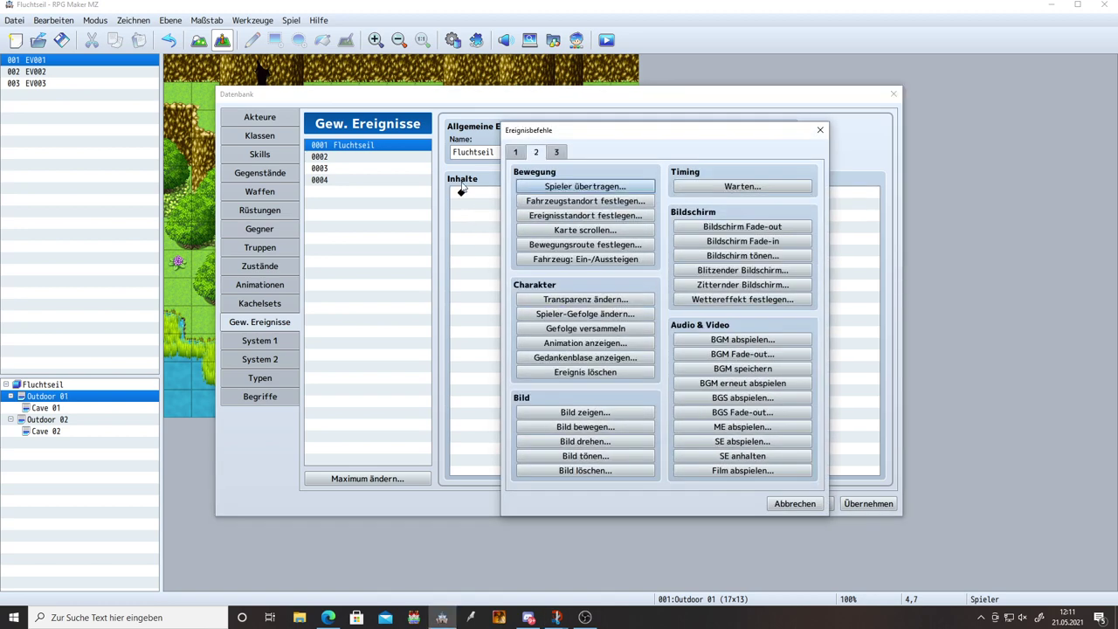
{"action": "left_click", "coordinate": [579, 187]}
{"action": "left_click", "coordinate": [612, 297]}
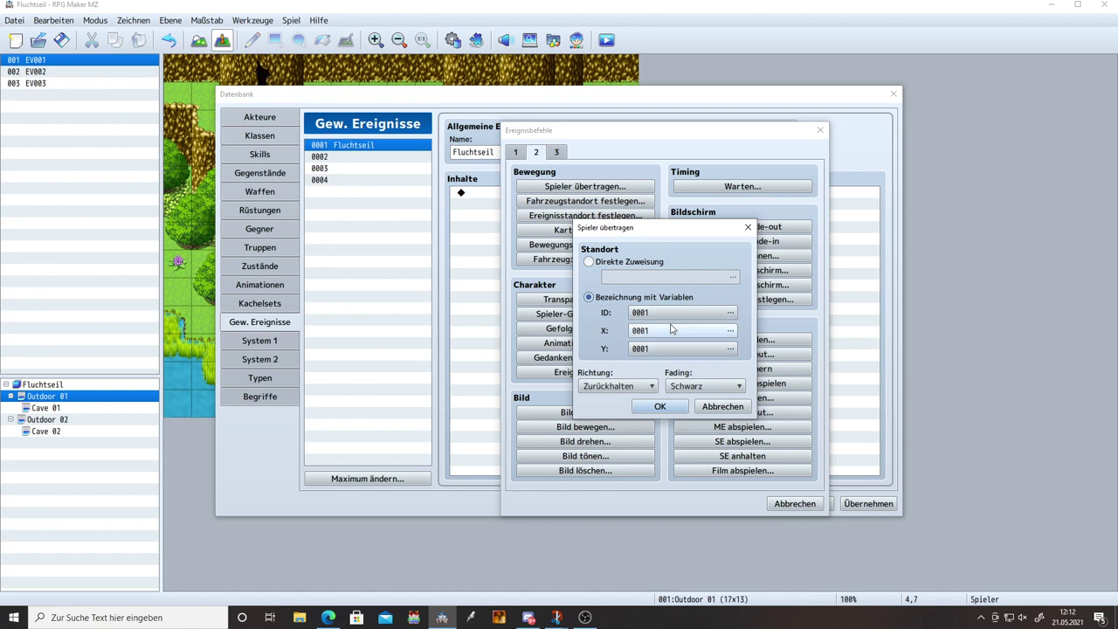
{"action": "mouse_move", "coordinate": [671, 328]}
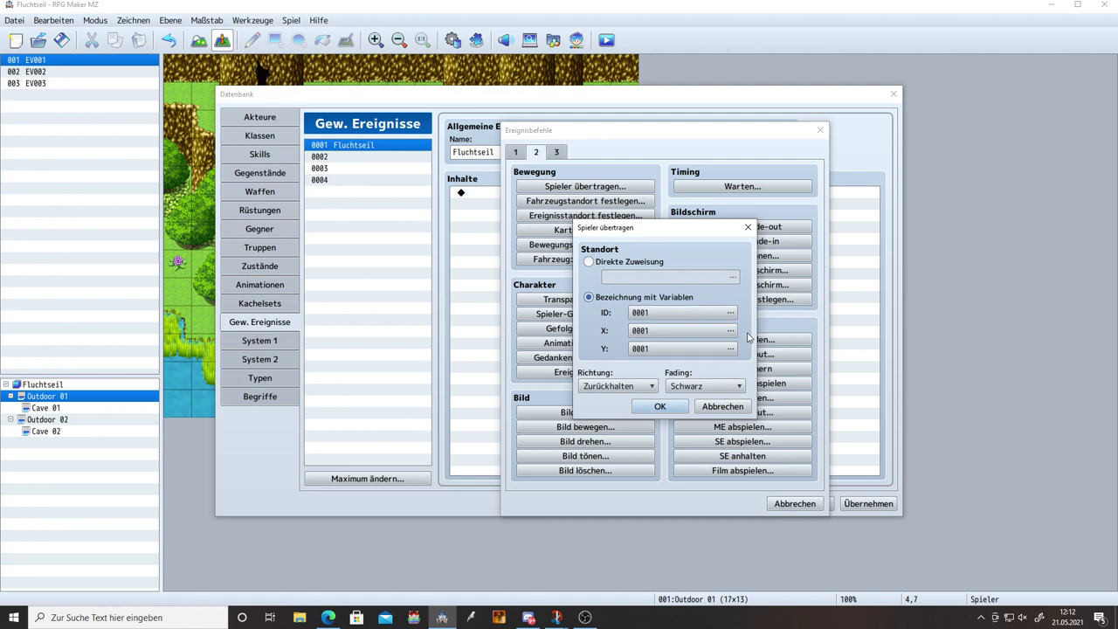
{"action": "left_click", "coordinate": [723, 406]}
{"action": "left_click", "coordinate": [800, 504]}
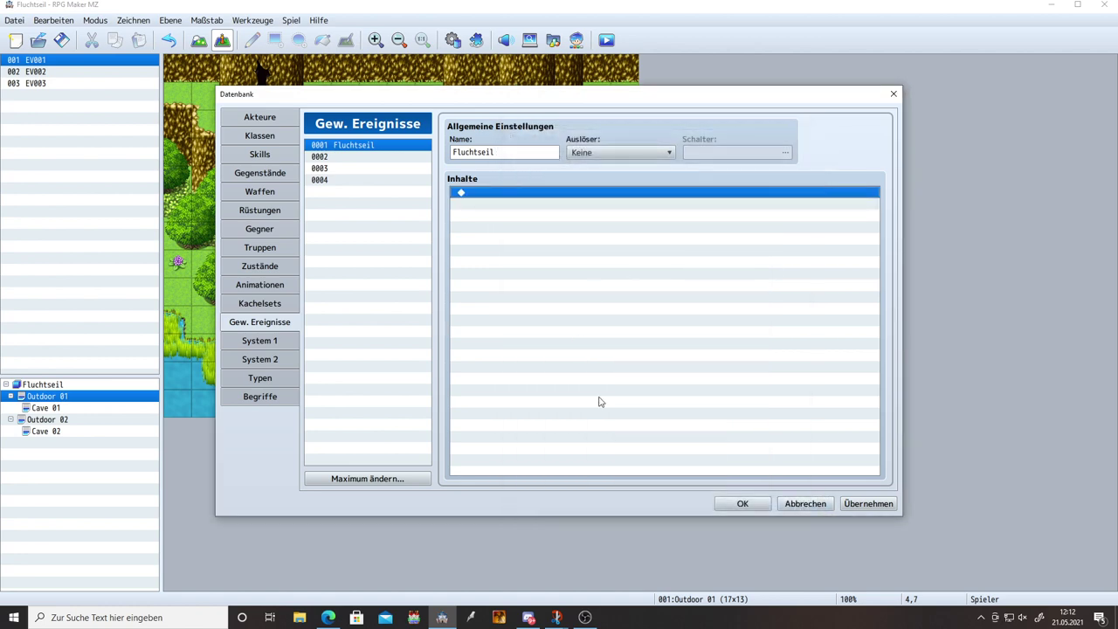
Step: Apply and close the database, and open the cave entrance event EV001 on Outdoor 01 to check its commands
{"action": "left_click", "coordinate": [859, 505]}
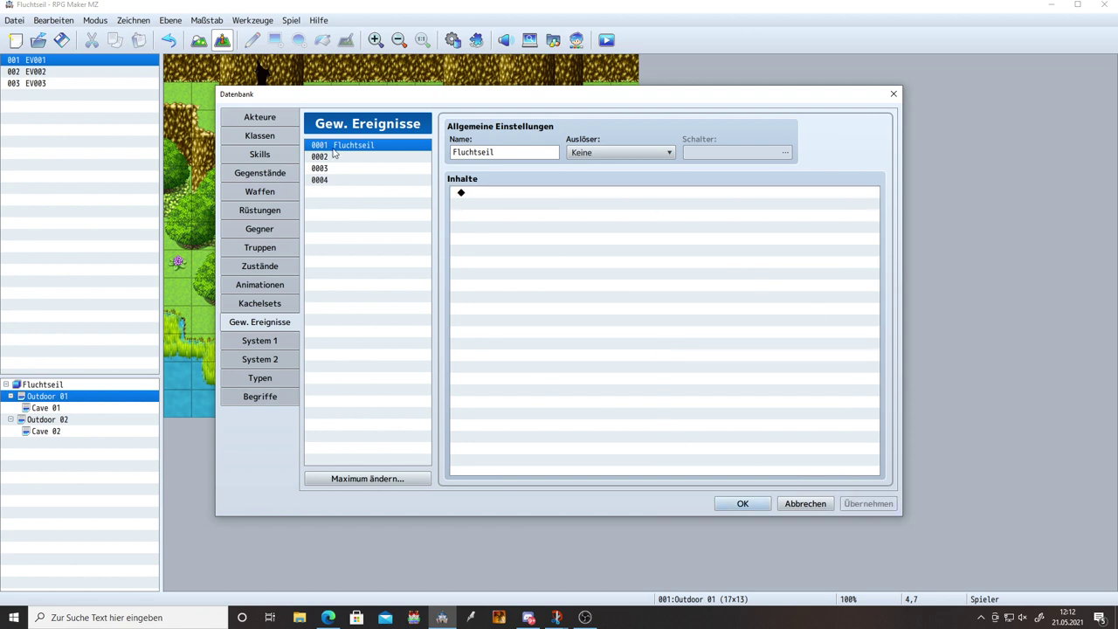
{"action": "left_click", "coordinate": [741, 504]}
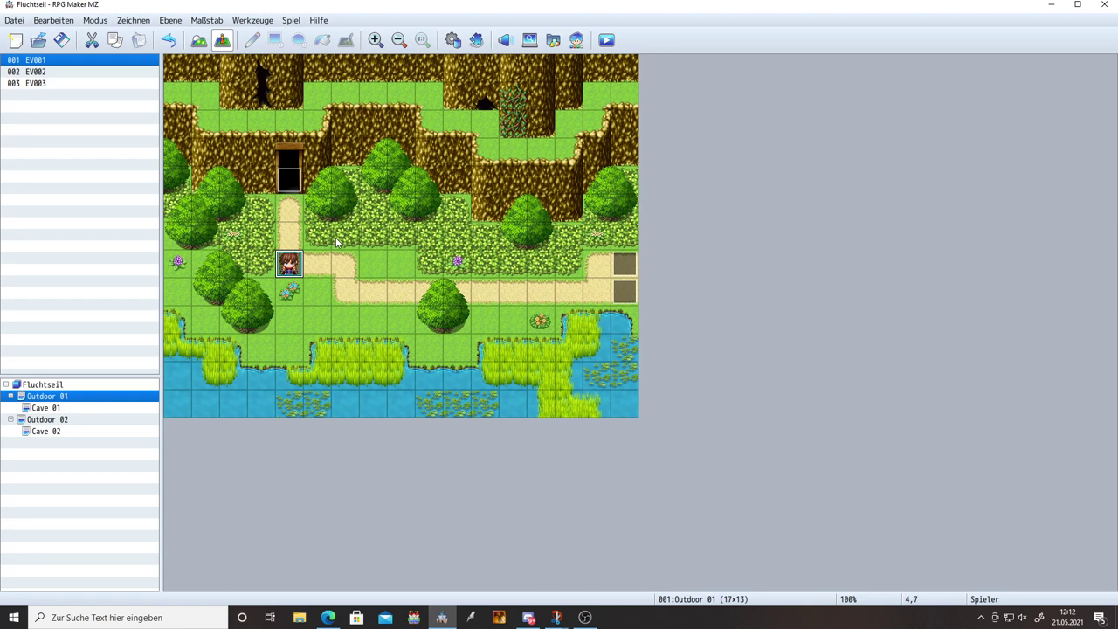
{"action": "double_click", "coordinate": [293, 185]}
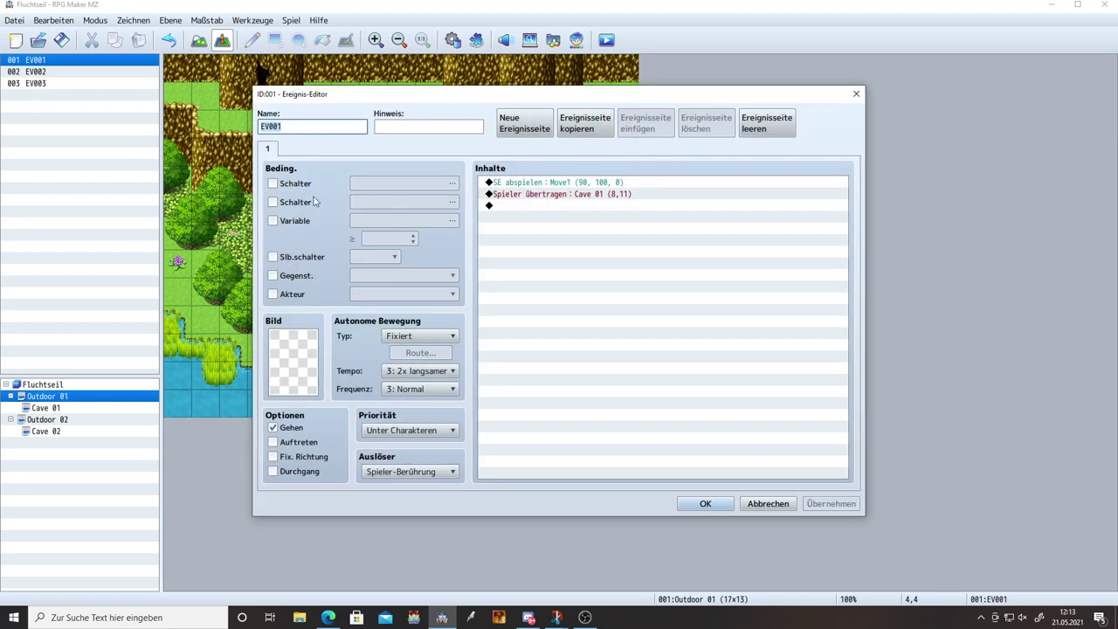
{"action": "left_click", "coordinate": [584, 184]}
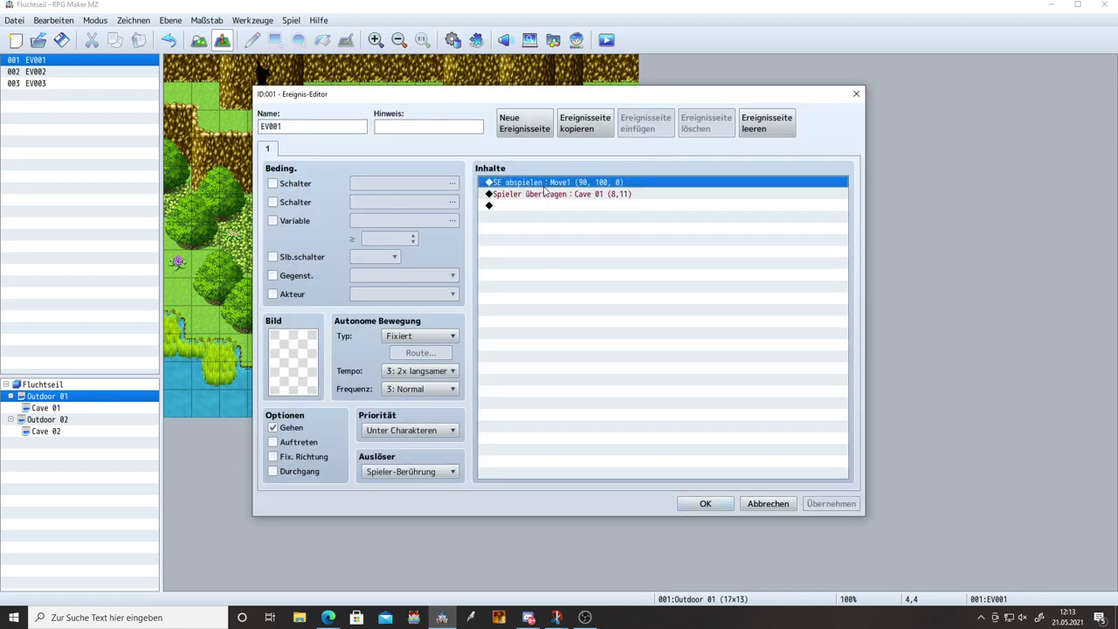
{"action": "left_click", "coordinate": [515, 195]}
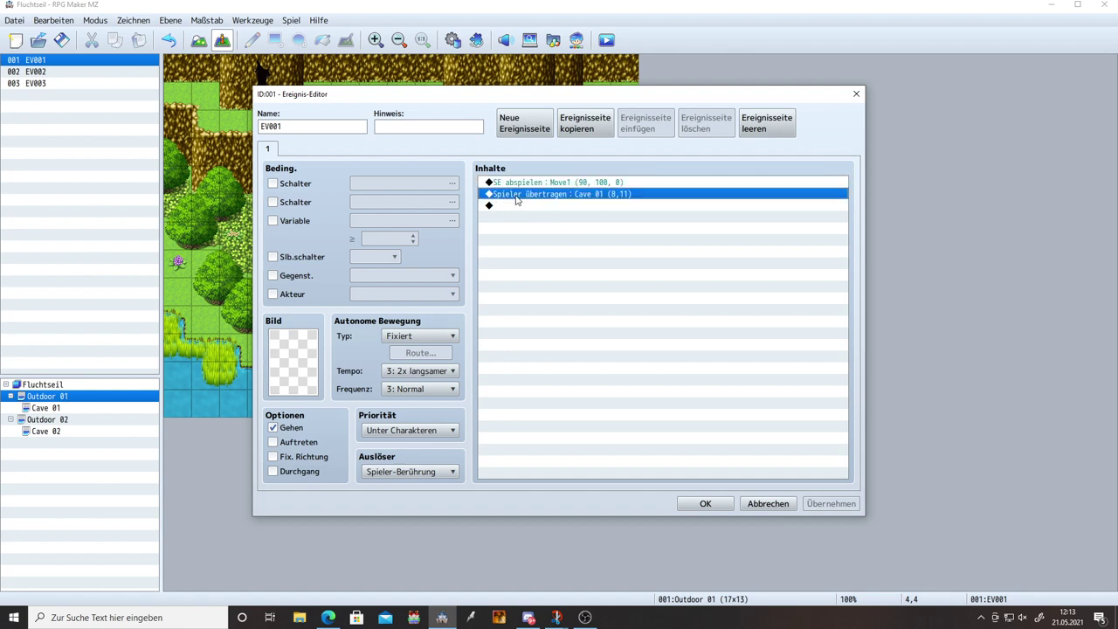
Step: Start a Variablen steuern command above the SE abspielen line in EV001 and name variable 0001 "Fluchtseil Map ID"
{"action": "left_click", "coordinate": [561, 184]}
{"action": "key", "text": "Insert"}
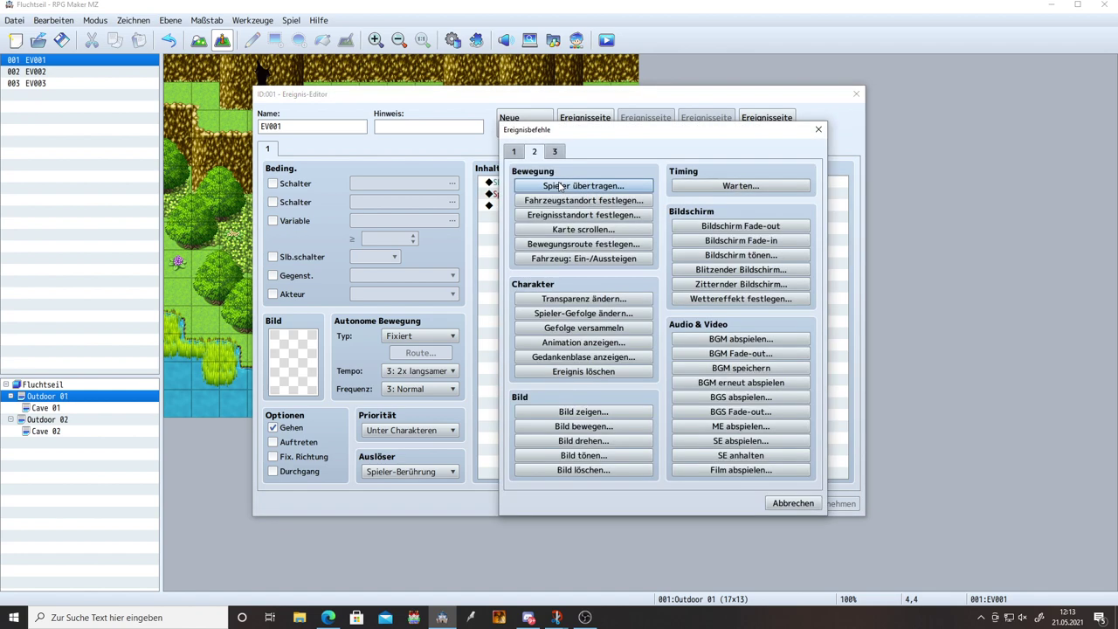
{"action": "left_click", "coordinate": [519, 154]}
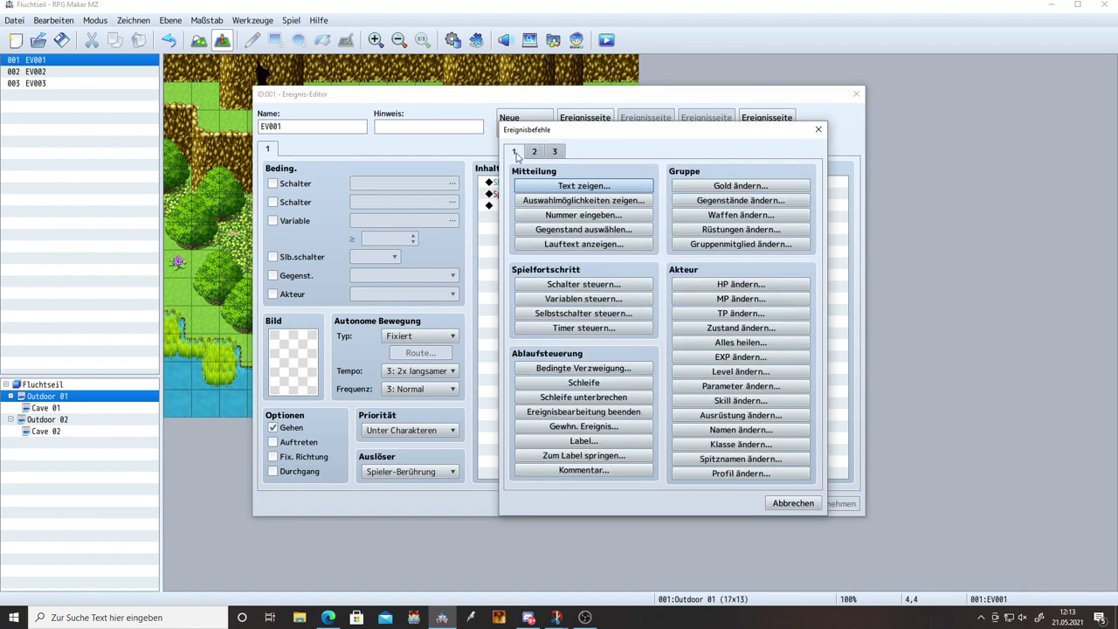
{"action": "left_click", "coordinate": [622, 300]}
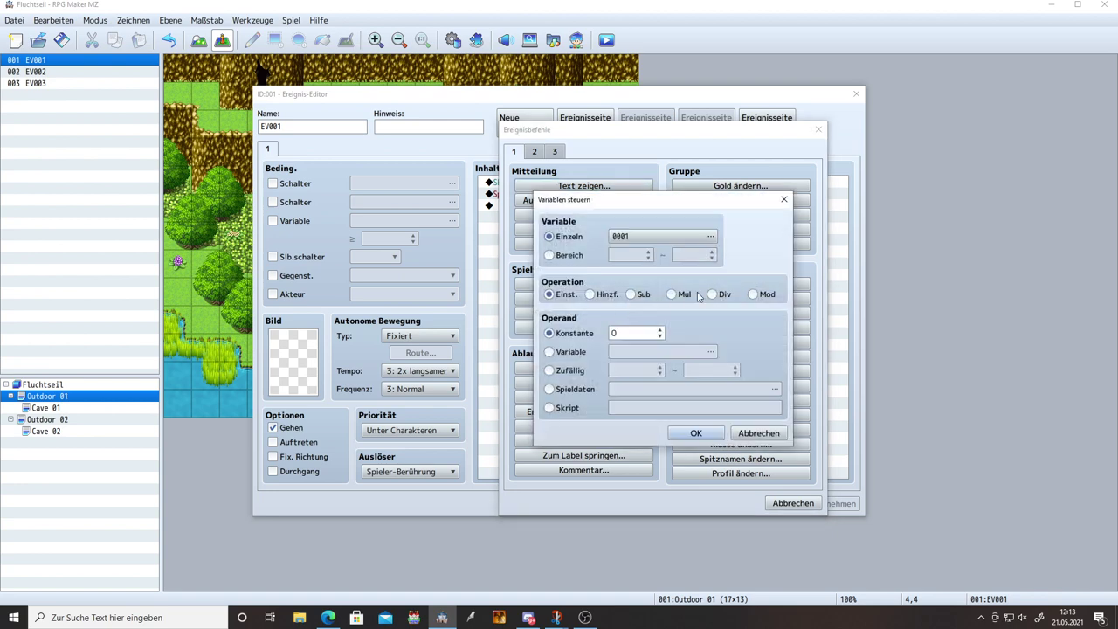
{"action": "left_click", "coordinate": [647, 238]}
{"action": "left_click", "coordinate": [713, 435]}
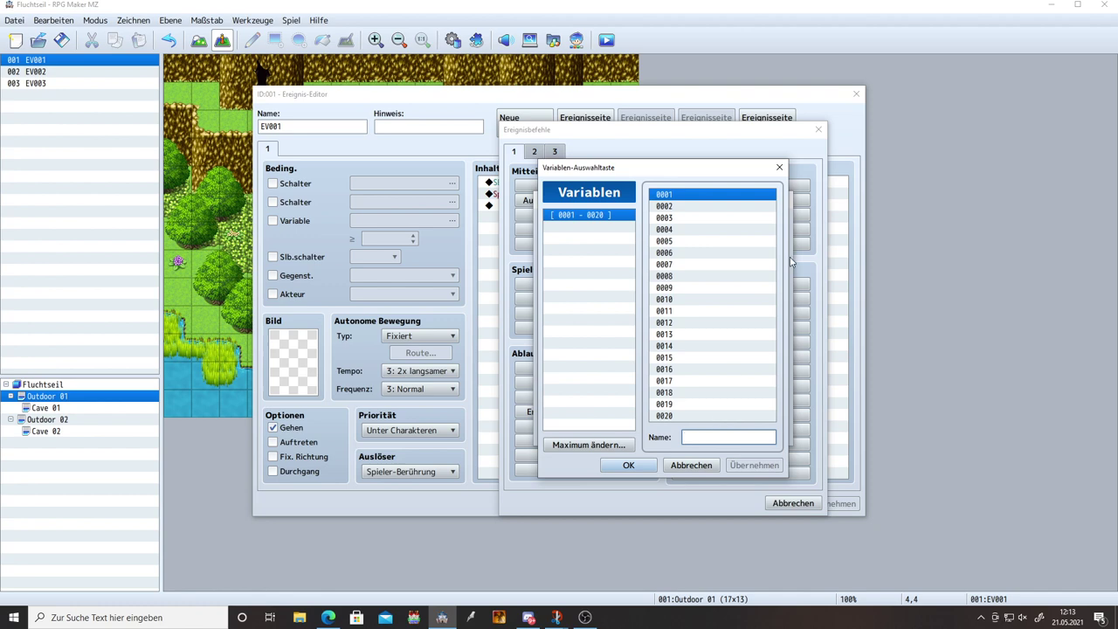
{"action": "type", "text": "Fluchtsei"}
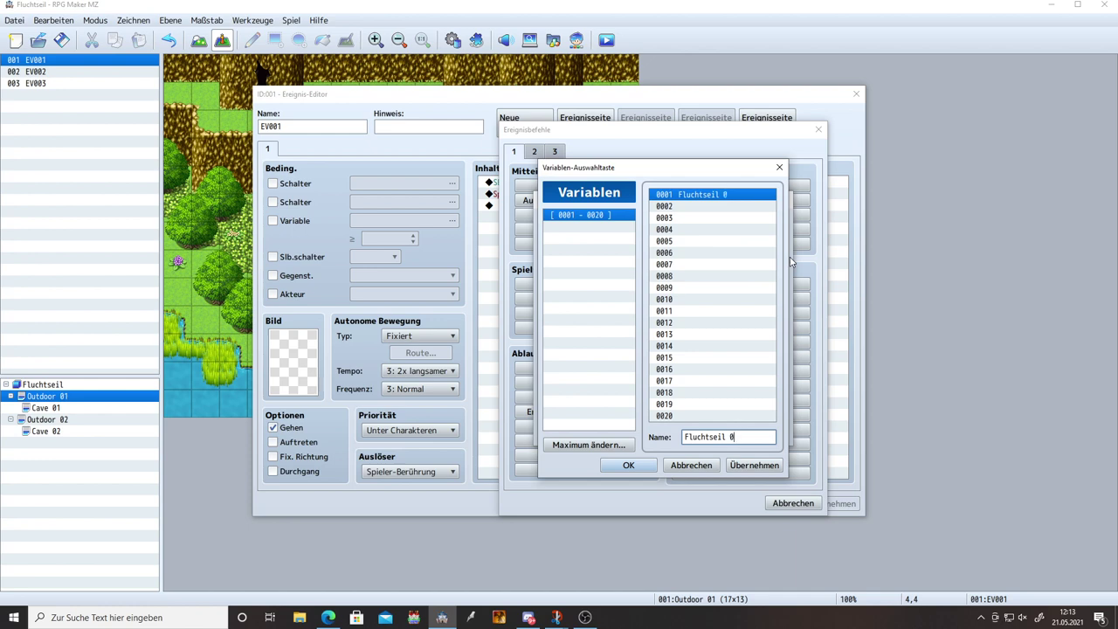
{"action": "type", "text": "l Map ID"}
Step: Name variable 0002 "Fluchtseil X" and variable 0003 "Fluchtseil Y", and apply the names
{"action": "left_click", "coordinate": [757, 207]}
{"action": "left_click", "coordinate": [695, 439]}
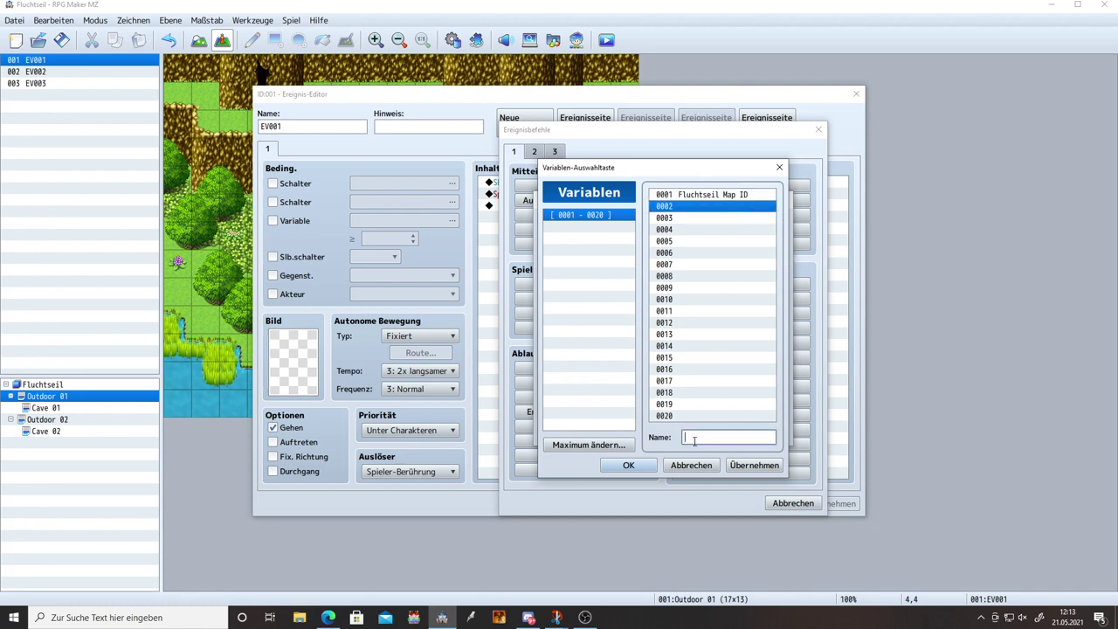
{"action": "type", "text": "Fluchtseil X"}
{"action": "left_click", "coordinate": [752, 219]}
{"action": "left_click", "coordinate": [716, 437]}
{"action": "type", "text": "Fl"}
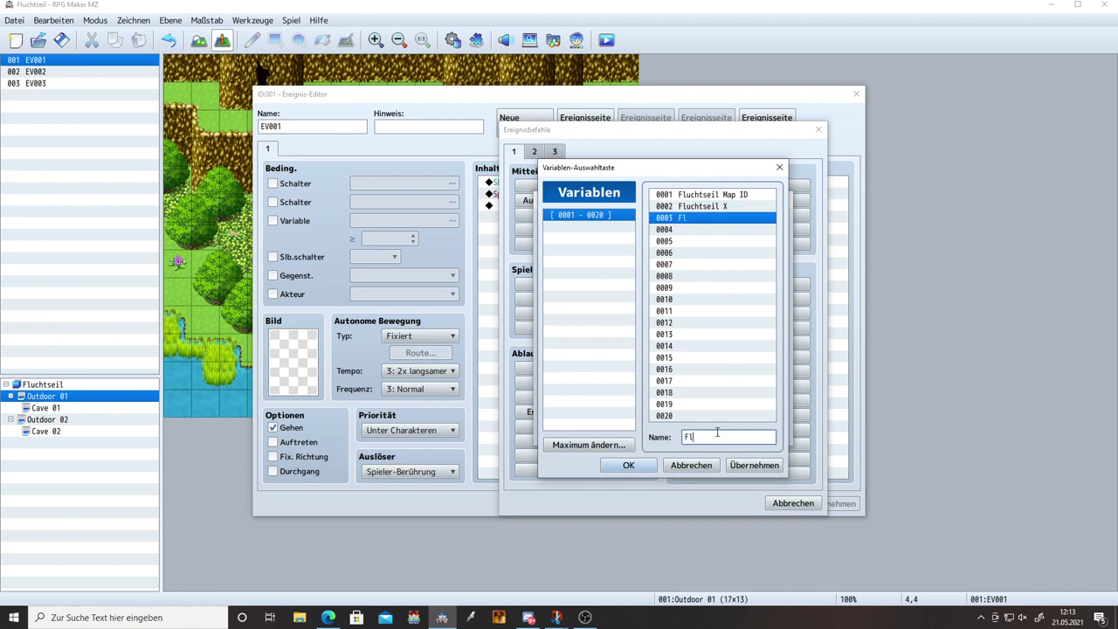
{"action": "type", "text": "uchtseil Y"}
{"action": "left_click", "coordinate": [753, 466]}
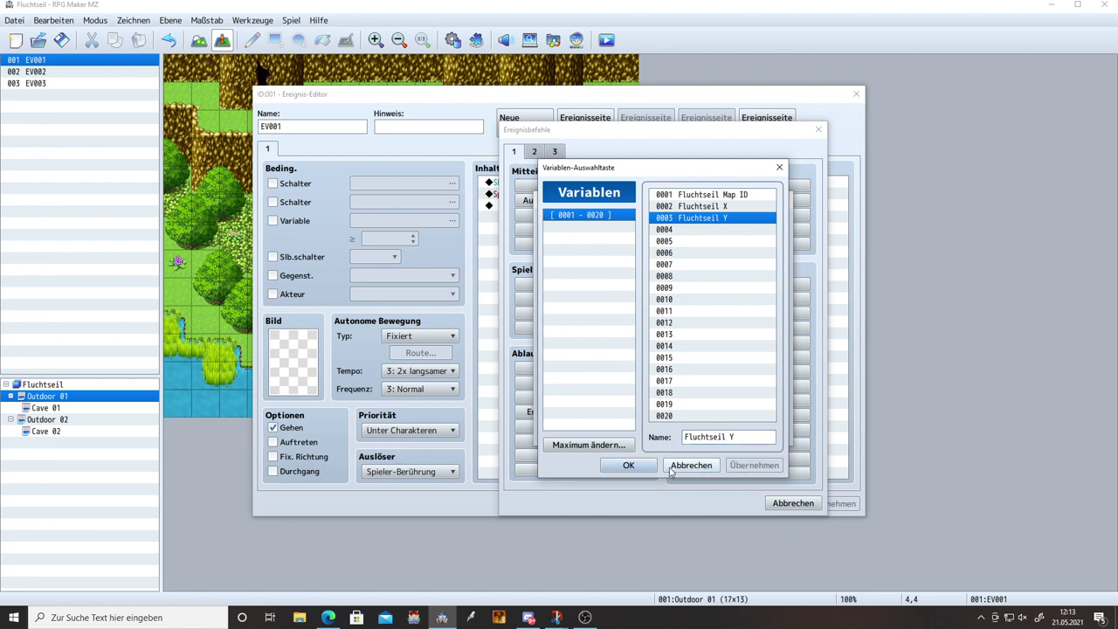
Step: Insert the Variablen steuern command with variable 0003 Fluchtseil Y set to constant 0, and save EV001
{"action": "left_click", "coordinate": [628, 465]}
{"action": "left_click", "coordinate": [709, 435]}
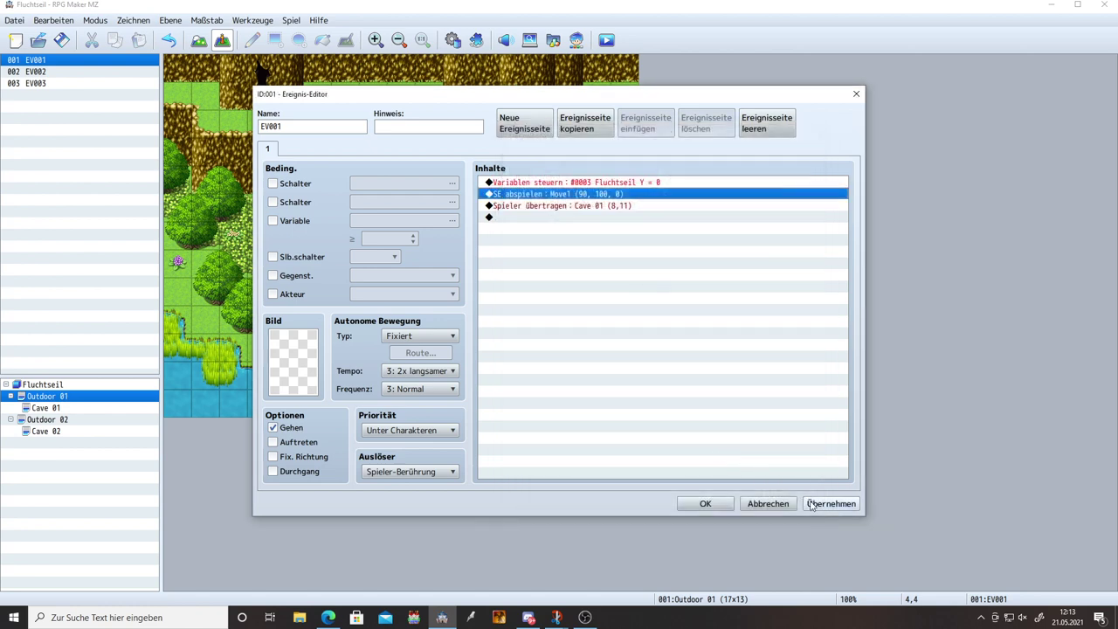
{"action": "left_click", "coordinate": [832, 504]}
{"action": "left_click", "coordinate": [725, 503]}
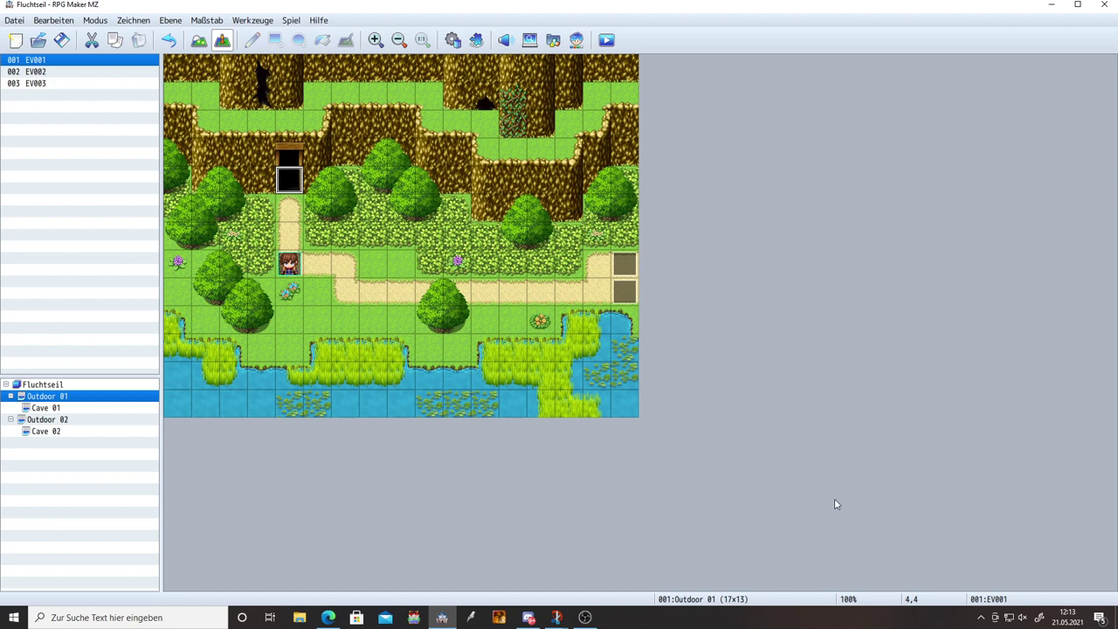
Step: Look up the coordinates of the path tile directly below the cave entrance and the map ID of Outdoor 01
{"action": "left_click", "coordinate": [284, 208]}
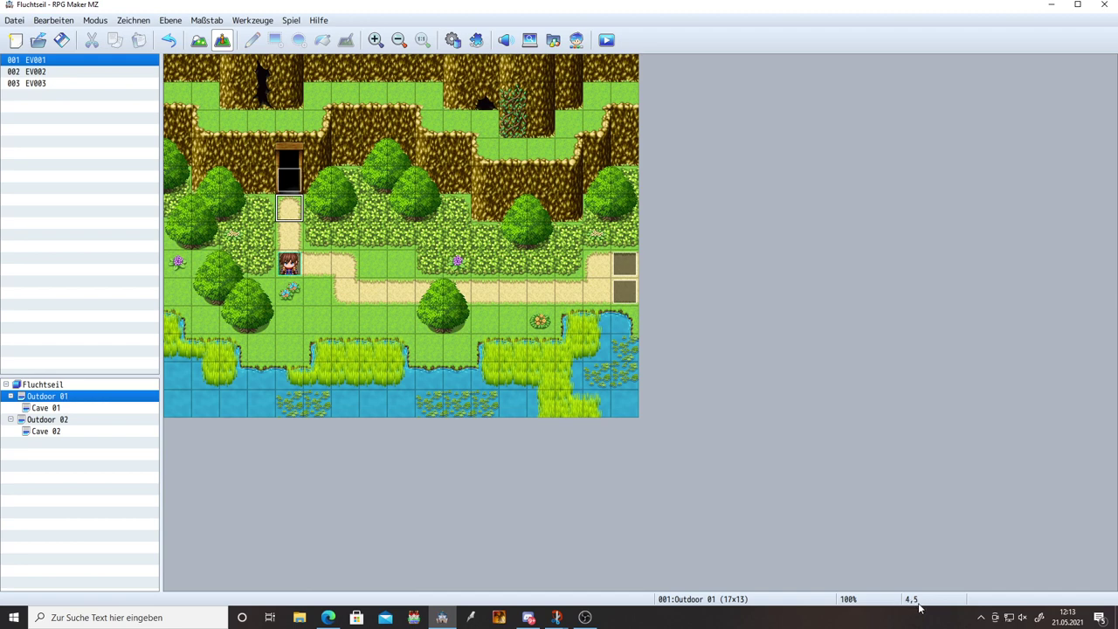
{"action": "right_click", "coordinate": [58, 396]}
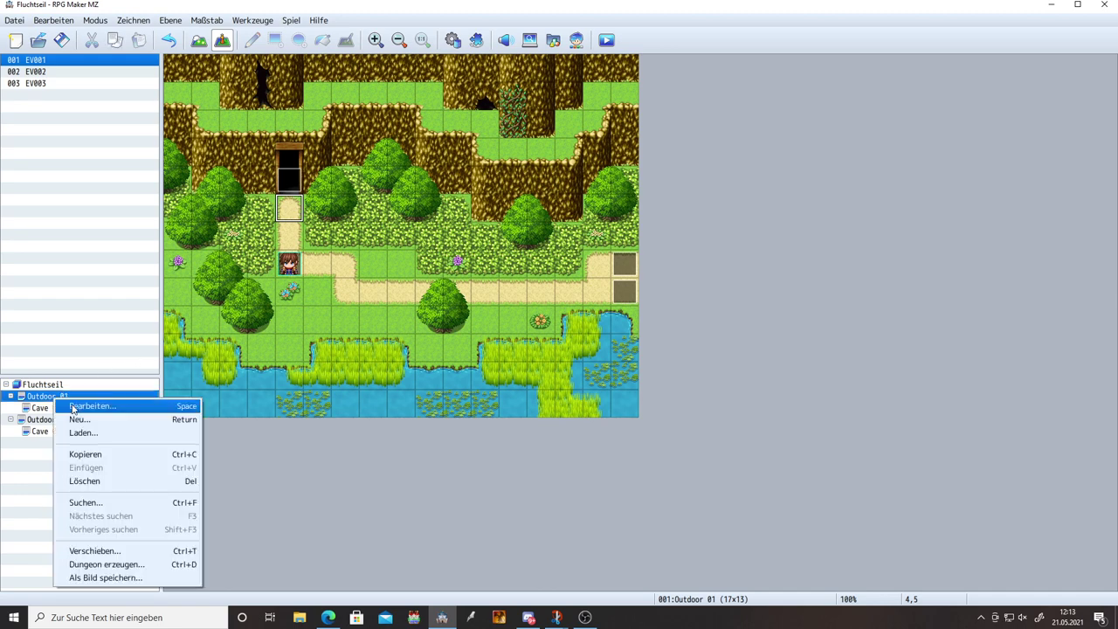
{"action": "left_click", "coordinate": [92, 407]}
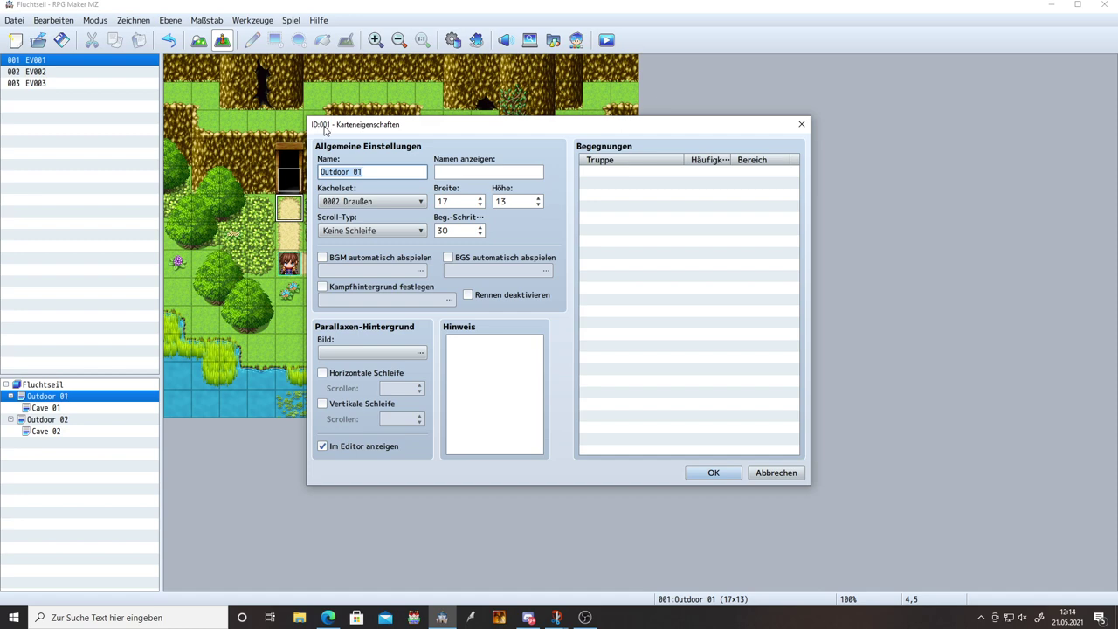
{"action": "left_click", "coordinate": [708, 472]}
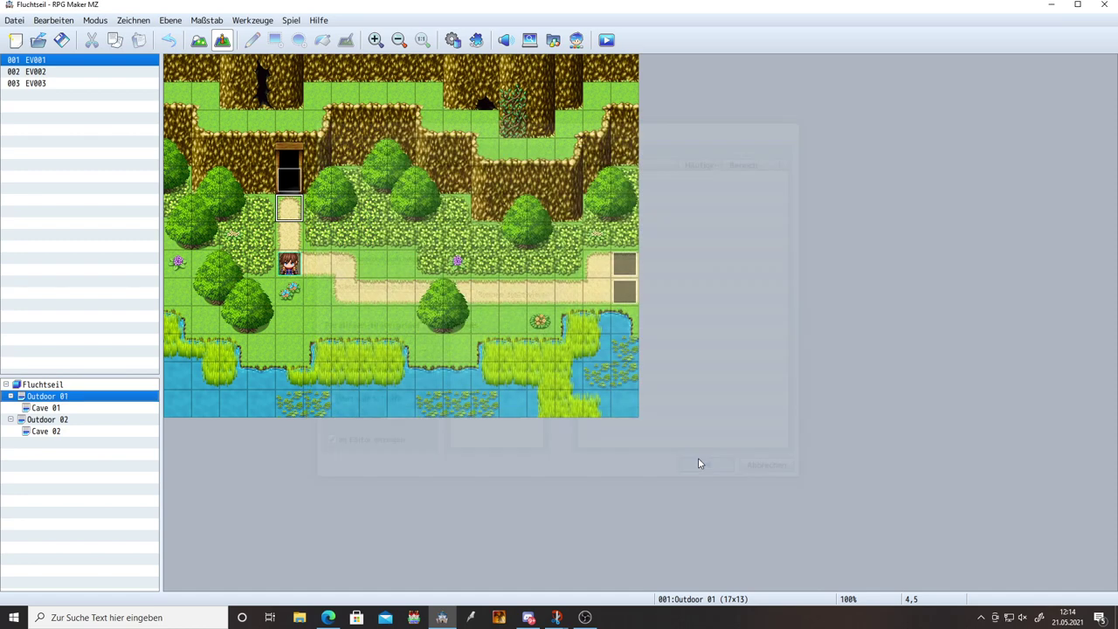
Step: Change the Variablen steuern command in the cave entrance event to set variable 0001 Fluchtseil Map ID to 1
{"action": "left_click", "coordinate": [289, 188]}
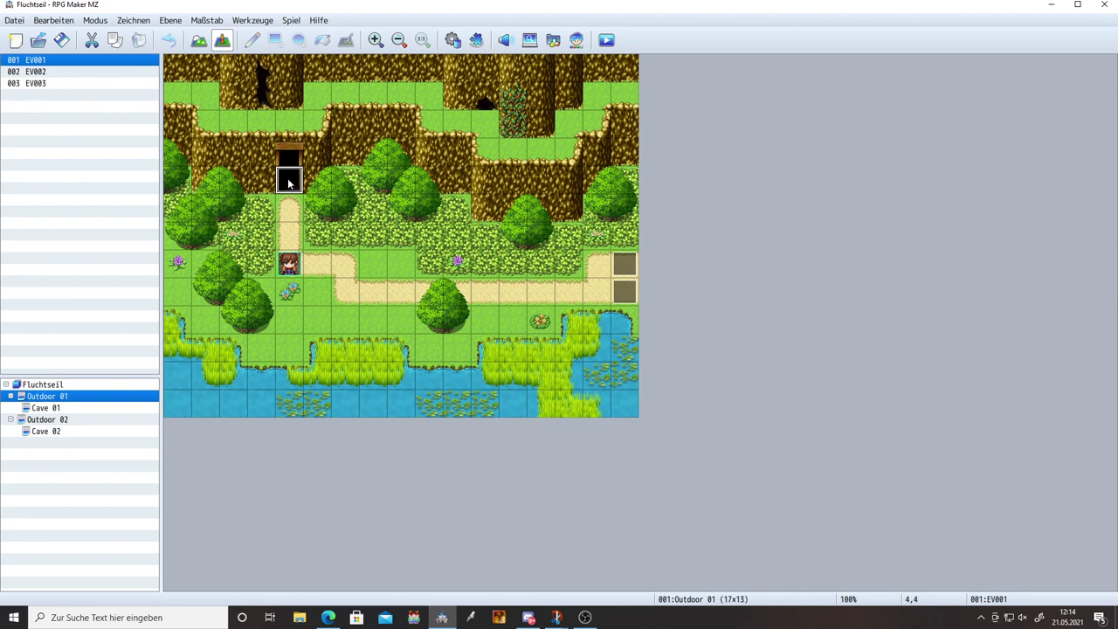
{"action": "double_click", "coordinate": [289, 182]}
{"action": "left_click", "coordinate": [670, 185]}
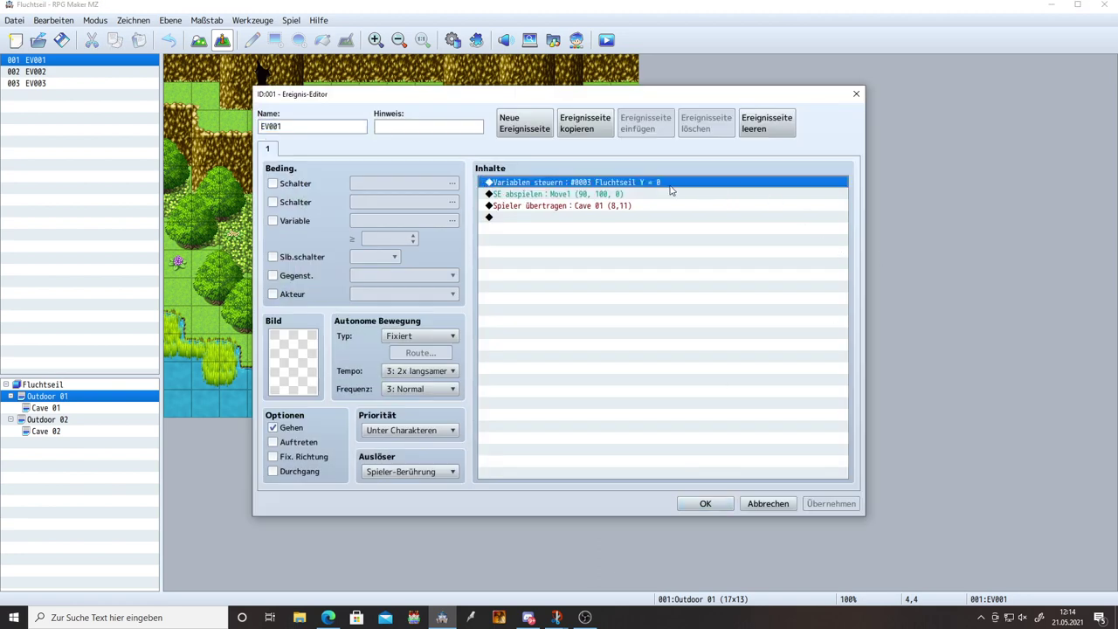
{"action": "double_click", "coordinate": [671, 184]}
{"action": "left_click", "coordinate": [686, 236]}
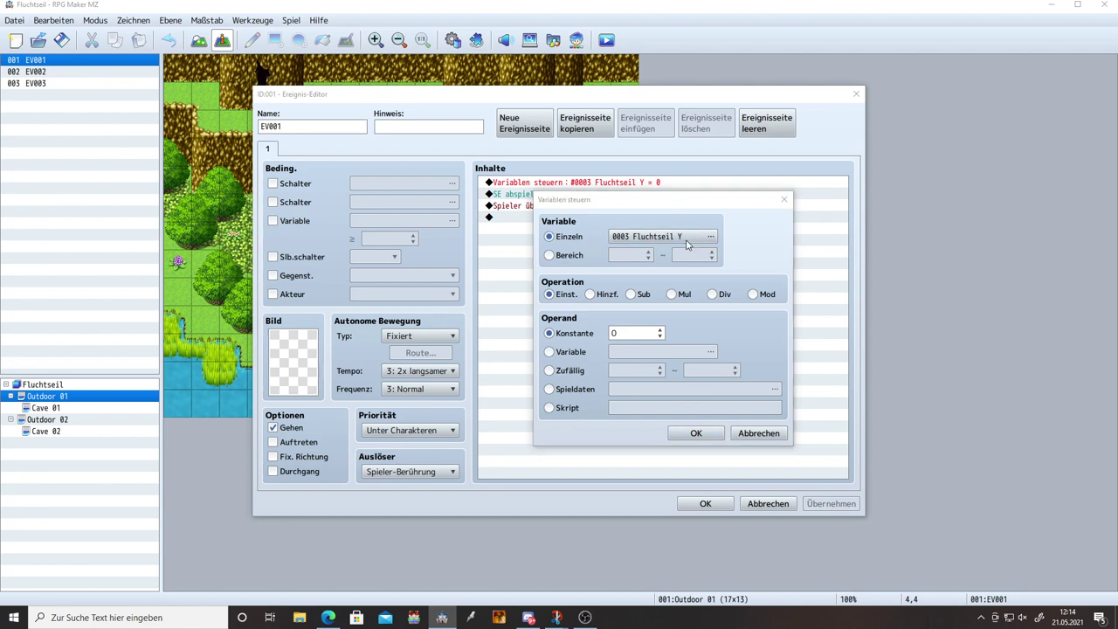
{"action": "left_click", "coordinate": [697, 195]}
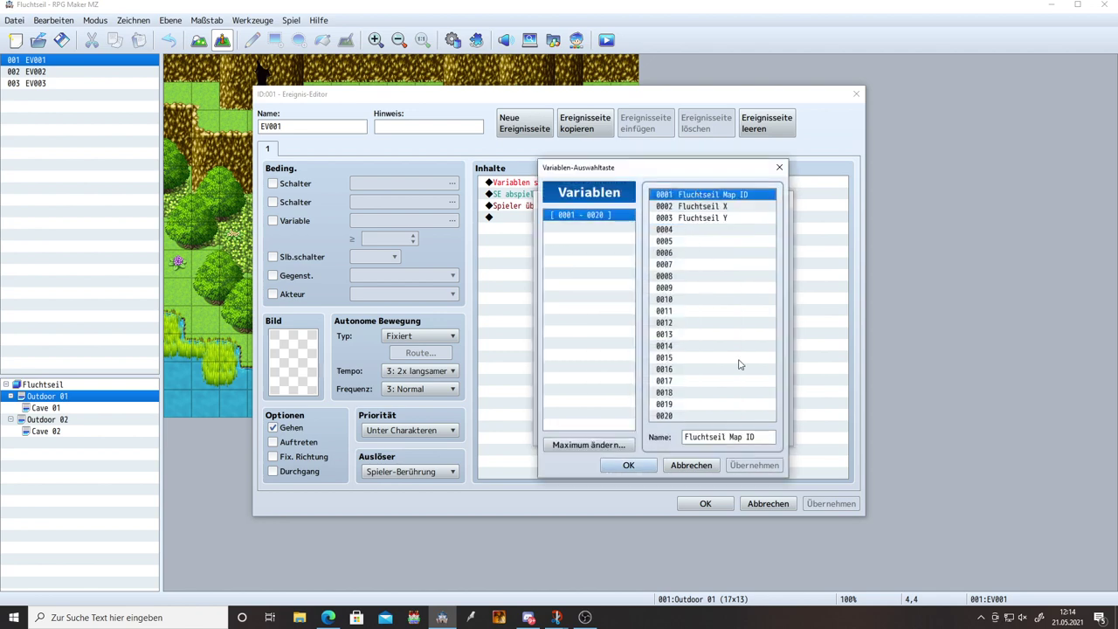
{"action": "left_click", "coordinate": [629, 465]}
{"action": "left_click", "coordinate": [626, 331]}
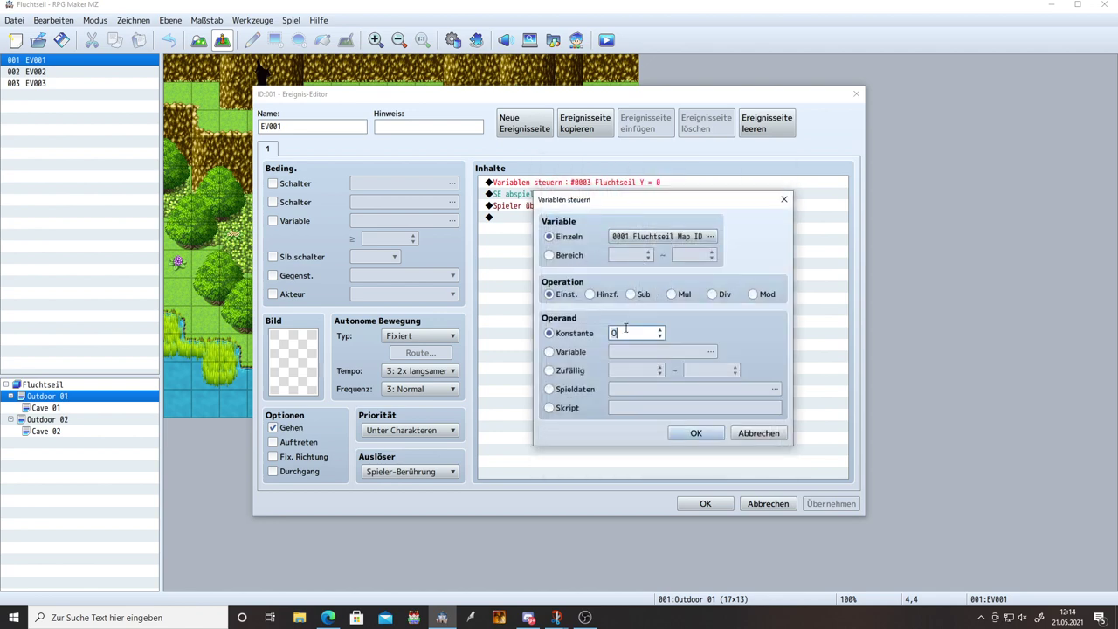
{"action": "left_click", "coordinate": [696, 433]}
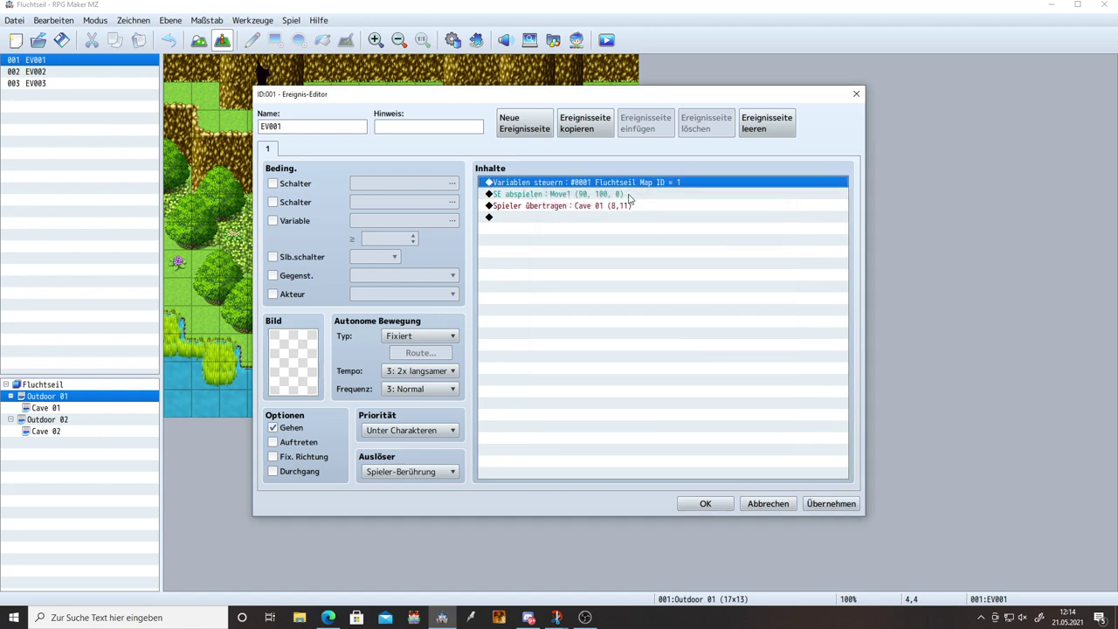
Step: Copy the Fluchtseil Map ID variable command and paste it twice in EV001's contents
{"action": "right_click", "coordinate": [637, 186]}
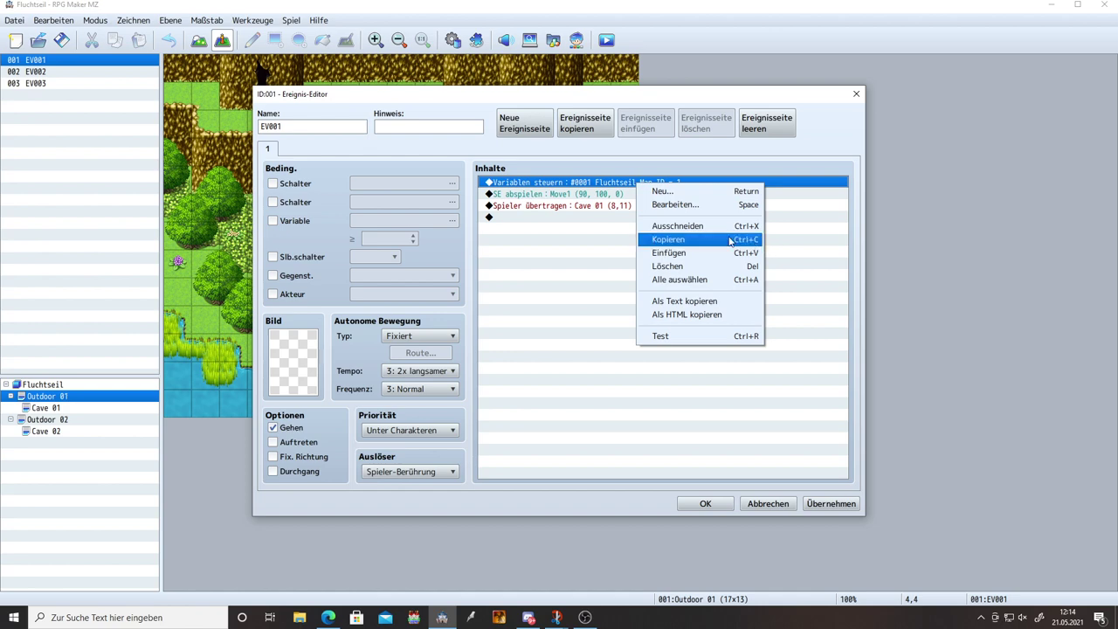
{"action": "left_click", "coordinate": [633, 191]}
{"action": "key", "text": "ctrl+v"}
{"action": "key", "text": "ctrl+v"}
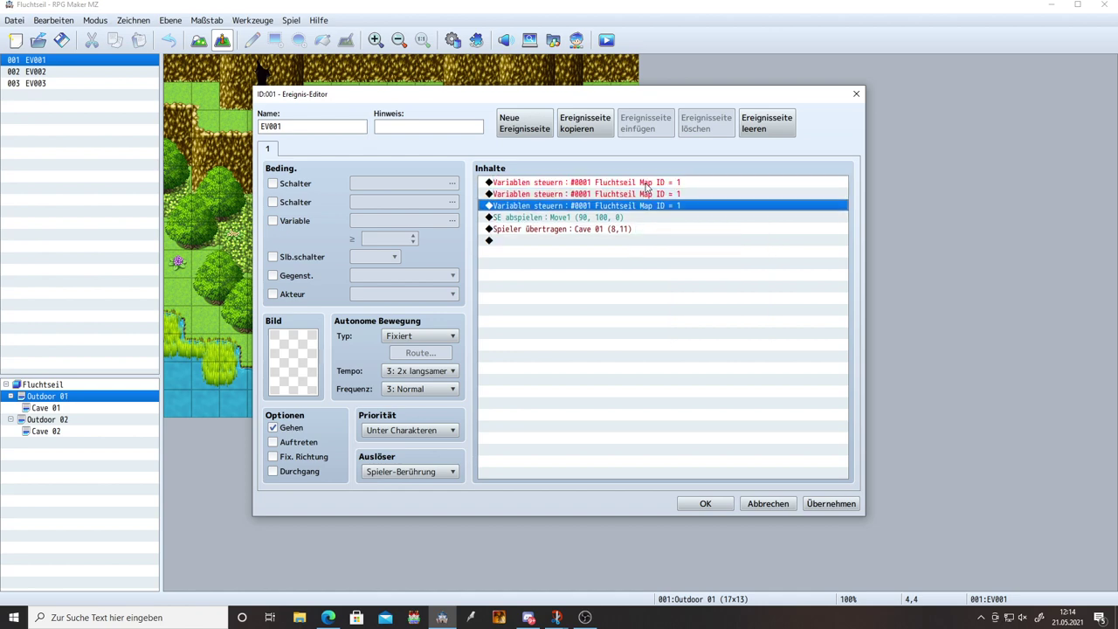
Step: Change the second Variablen steuern command to set variable 0002 Fluchtseil X to 4
{"action": "left_click", "coordinate": [647, 194]}
{"action": "double_click", "coordinate": [647, 194]}
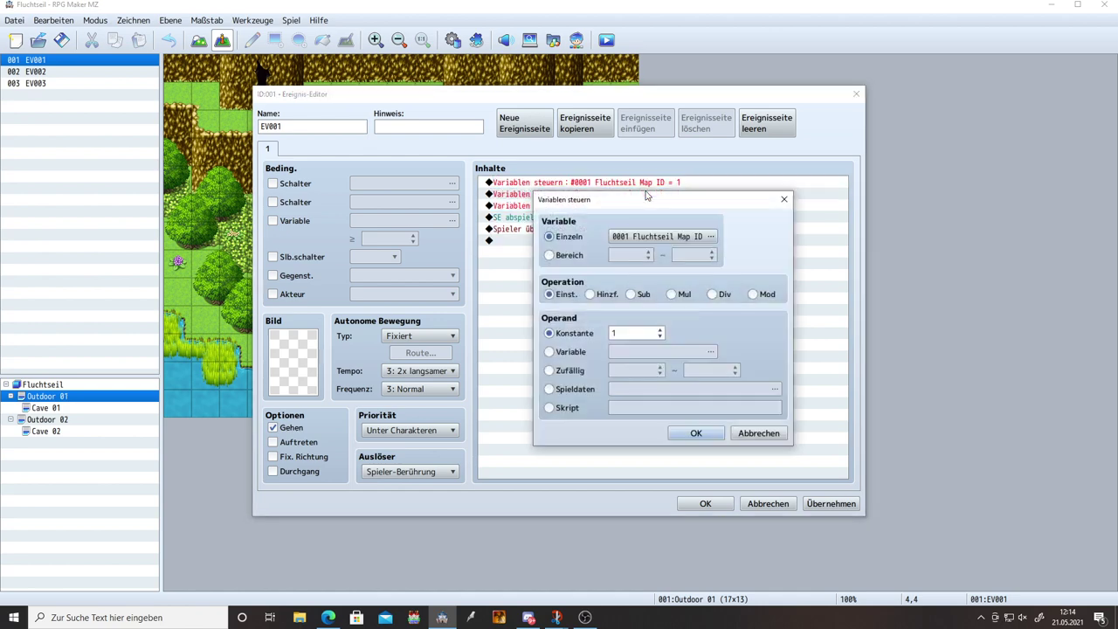
{"action": "left_click", "coordinate": [666, 237]}
{"action": "left_click", "coordinate": [720, 217]}
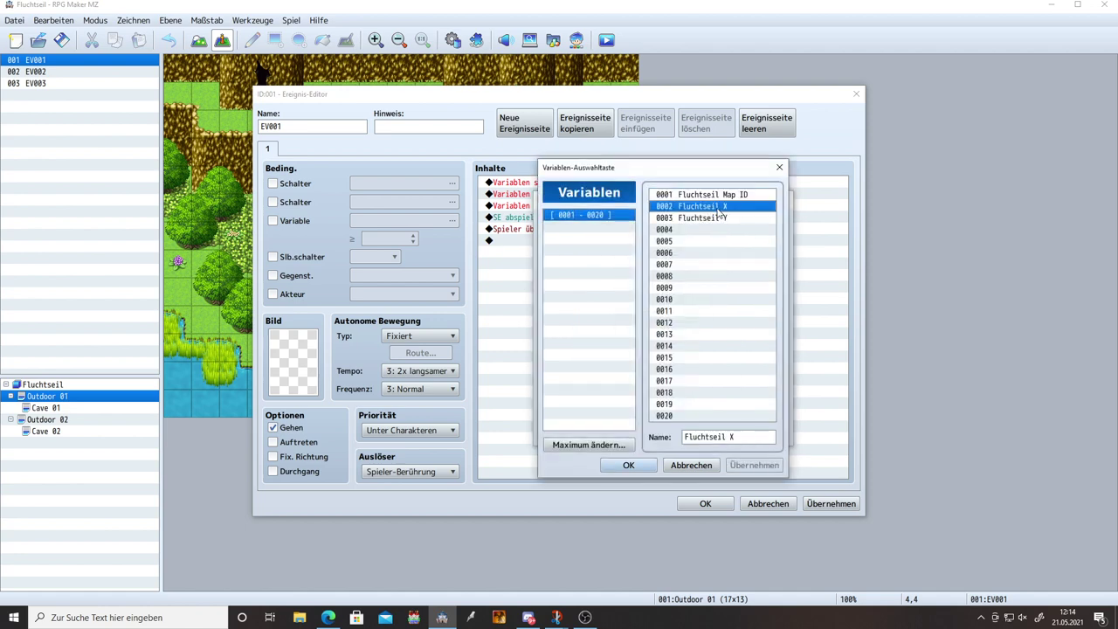
{"action": "double_click", "coordinate": [719, 217]}
{"action": "left_click", "coordinate": [644, 332]}
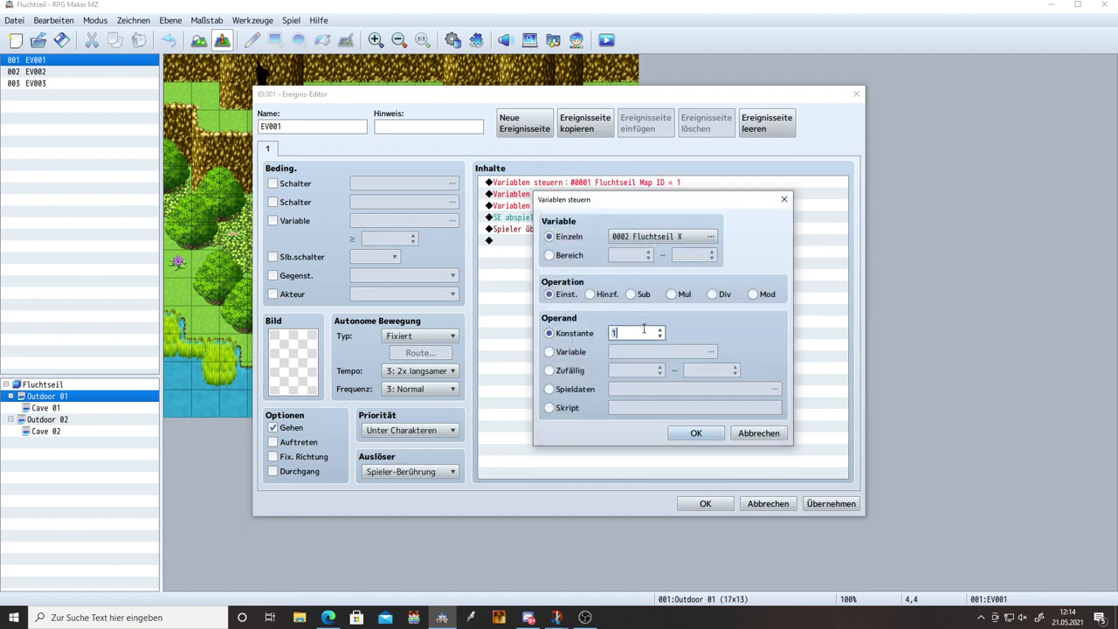
{"action": "left_click", "coordinate": [697, 433]}
Step: Change the third Variablen steuern command to set variable 0003 Fluchtseil Y to 5, and save and close EV001
{"action": "left_click", "coordinate": [664, 206]}
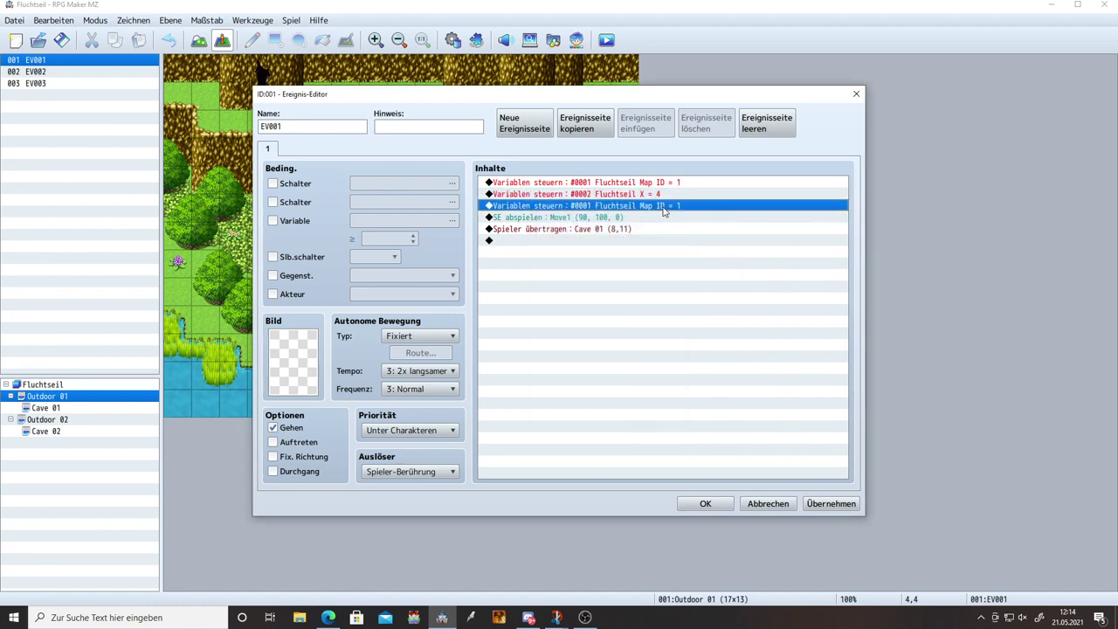
{"action": "double_click", "coordinate": [664, 206]}
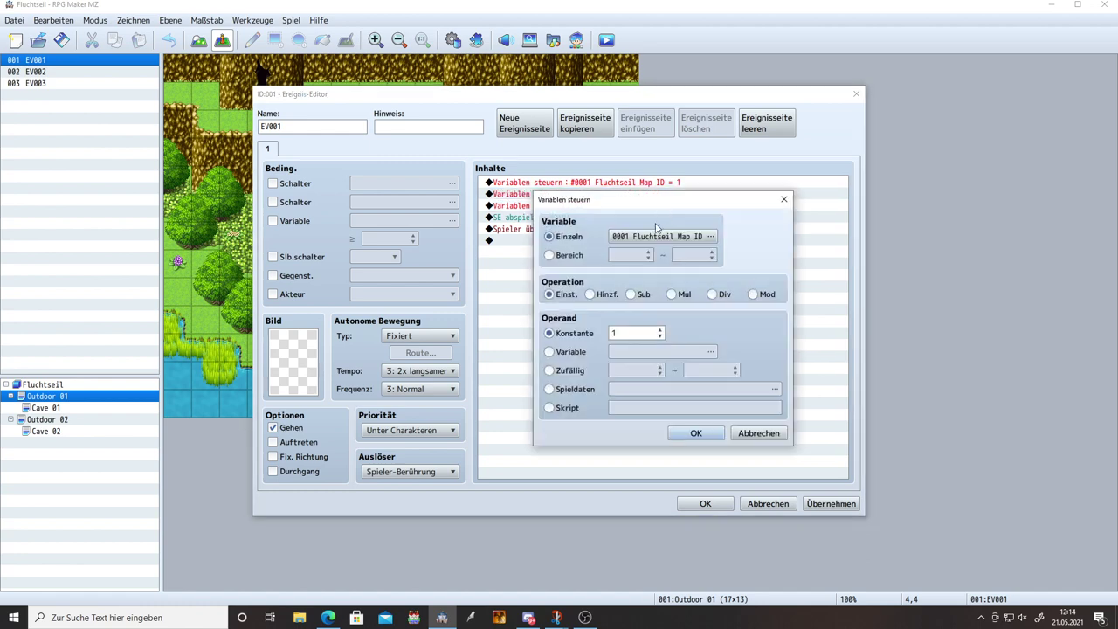
{"action": "left_click", "coordinate": [666, 236]}
{"action": "left_click", "coordinate": [699, 206]}
{"action": "double_click", "coordinate": [713, 219]}
{"action": "left_click", "coordinate": [636, 333]}
{"action": "left_click", "coordinate": [697, 433]}
{"action": "left_click", "coordinate": [830, 503]}
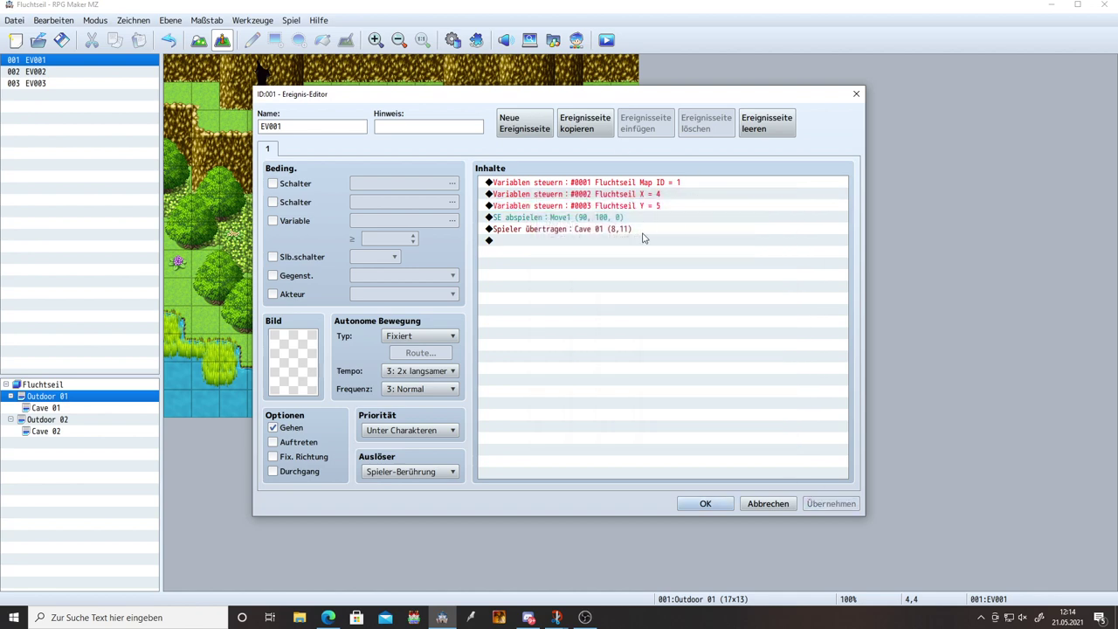
{"action": "left_click", "coordinate": [706, 503]}
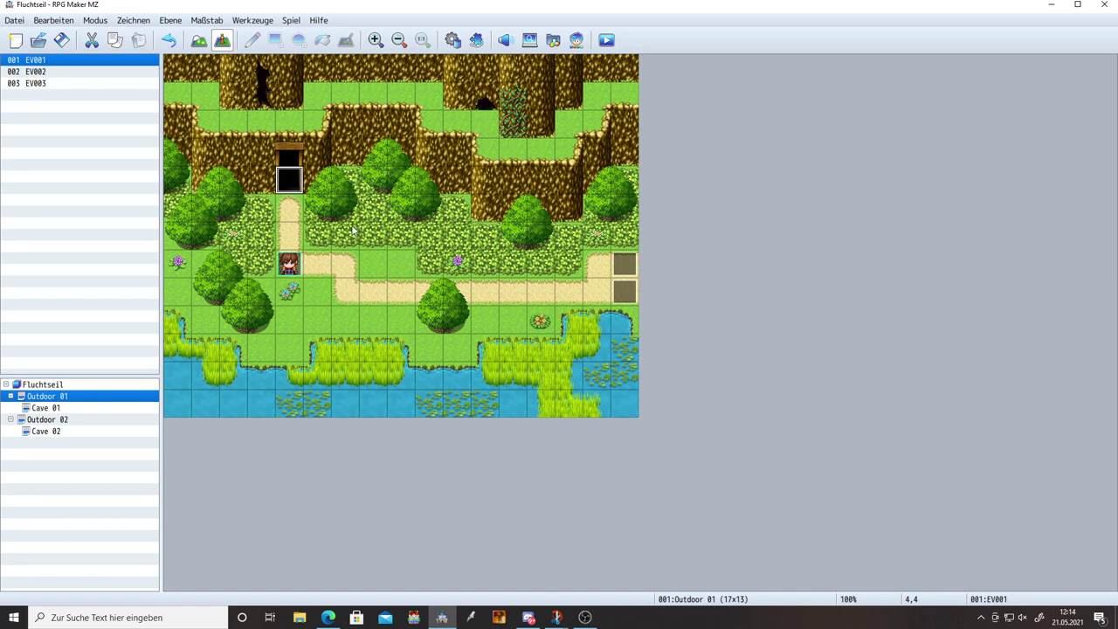
Step: Add a conditional branch to the Fluchtseil common event that checks whether variable 0001 Fluchtseil Map ID is > 0
{"action": "left_click", "coordinate": [452, 39]}
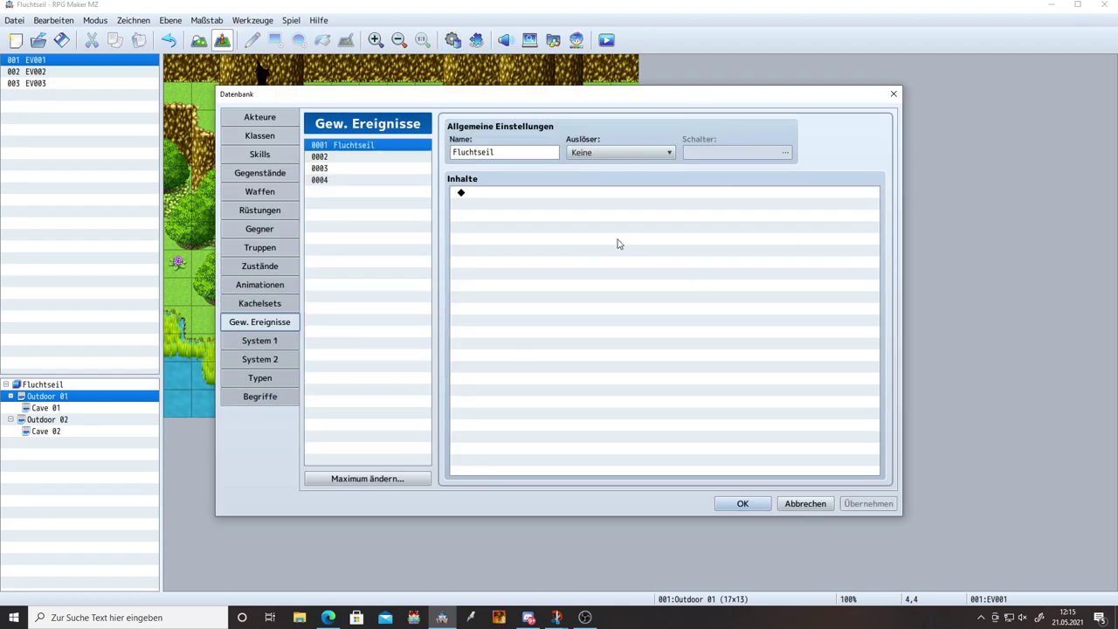
{"action": "double_click", "coordinate": [534, 193]}
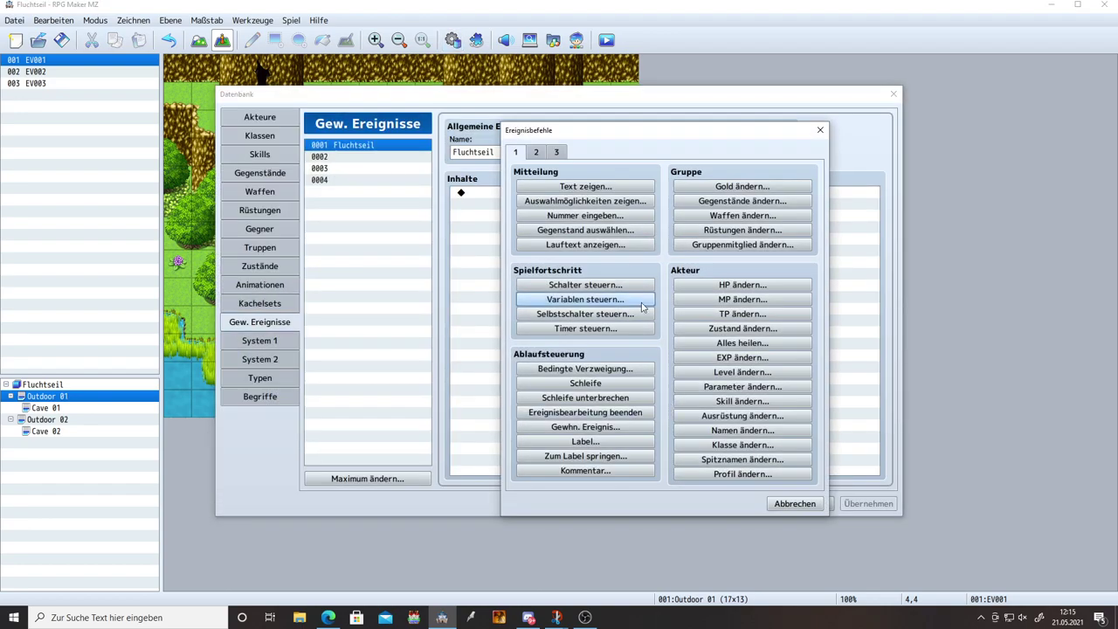
{"action": "left_click", "coordinate": [588, 368]}
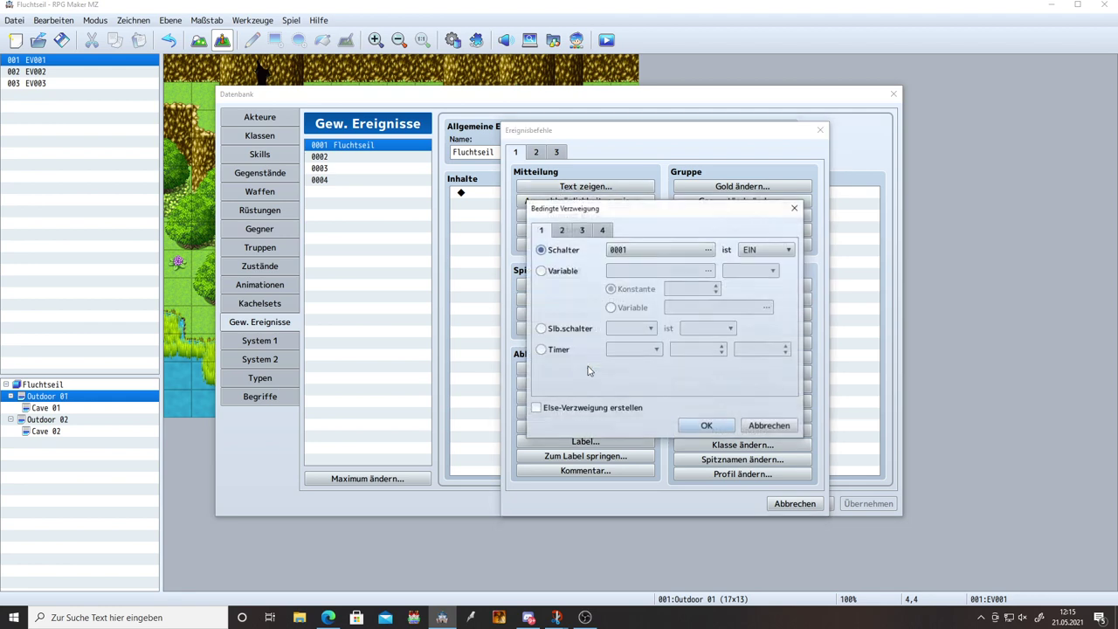
{"action": "left_click", "coordinate": [554, 274]}
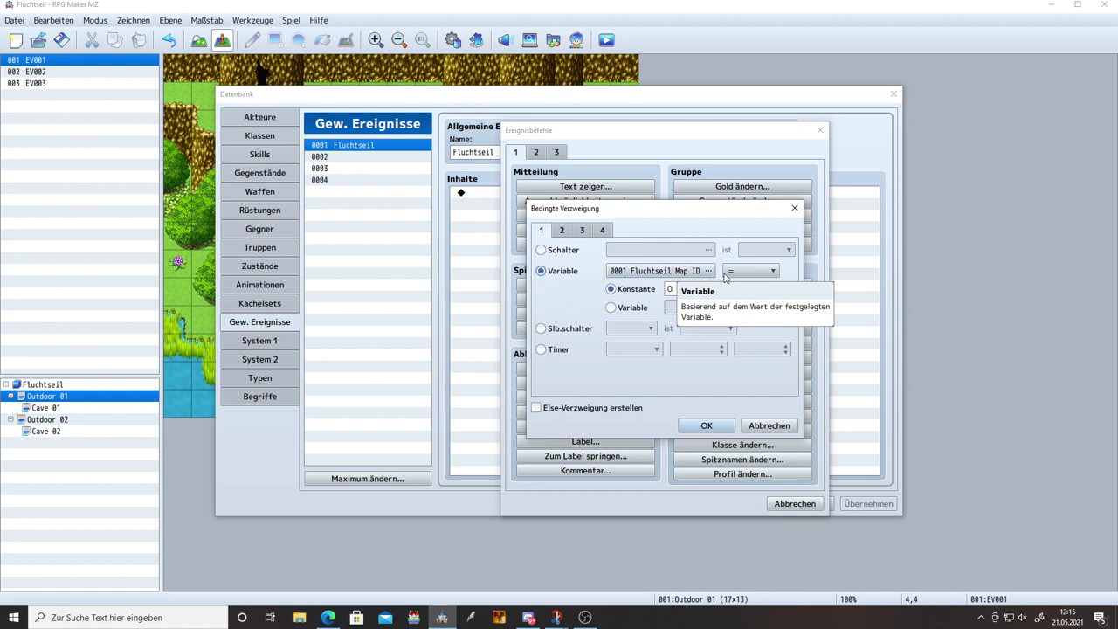
{"action": "left_click", "coordinate": [758, 272]}
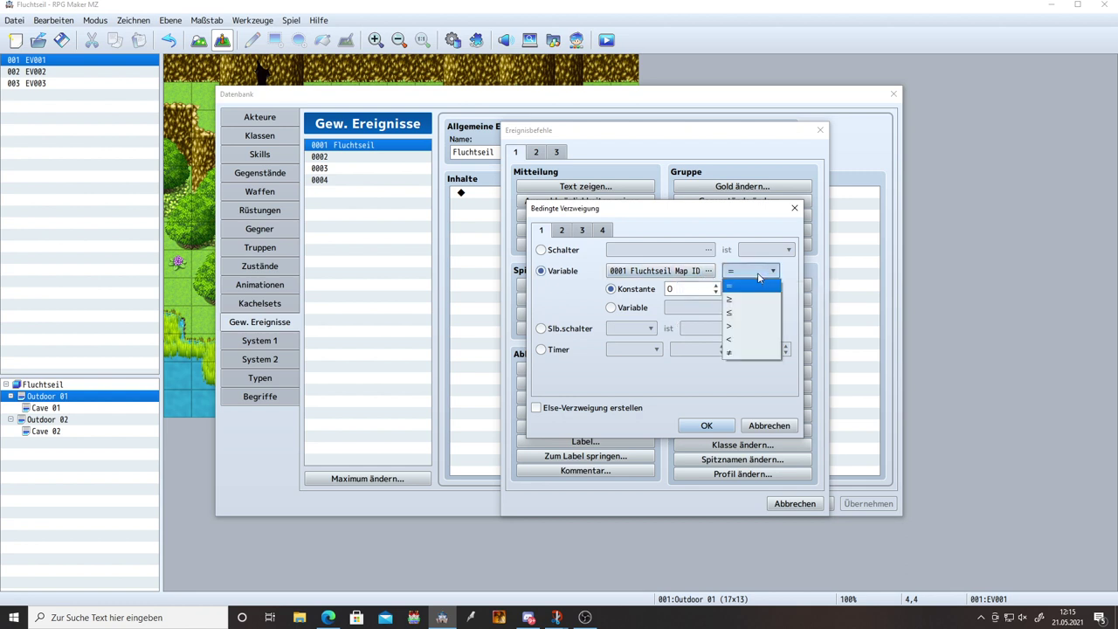
{"action": "left_click", "coordinate": [757, 327]}
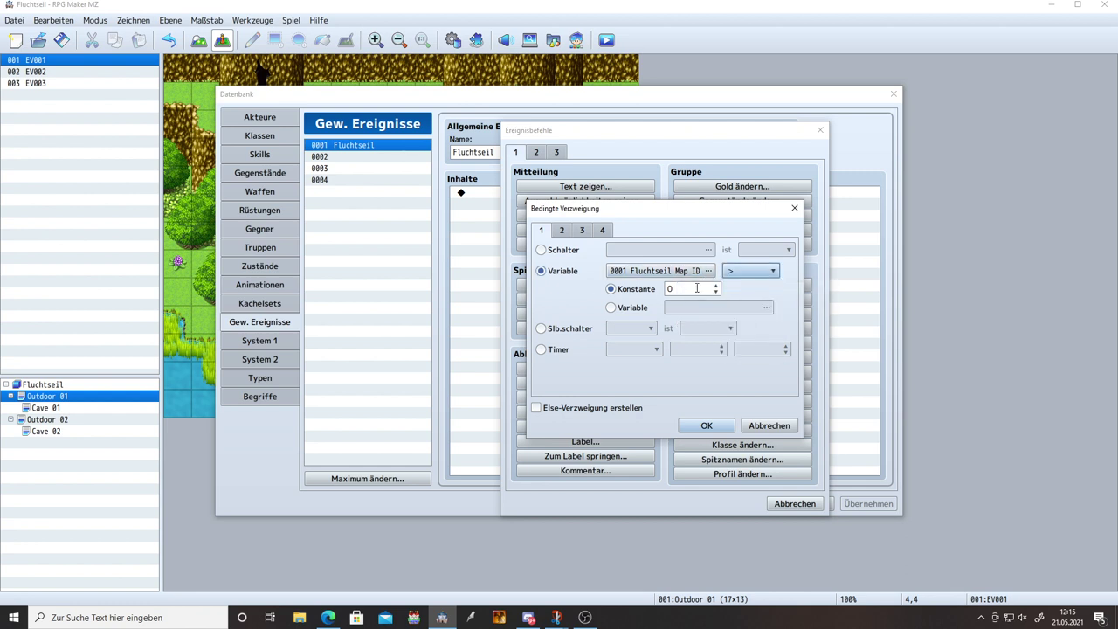
{"action": "left_click", "coordinate": [707, 427]}
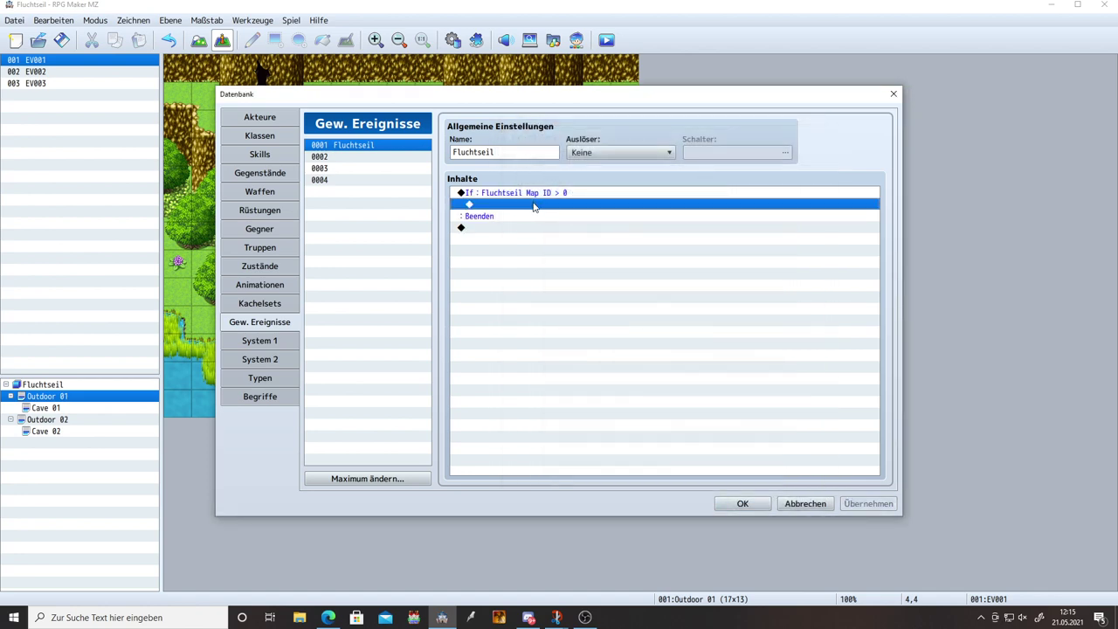
Step: Inside the branch, add Spieler übertragen with variables Fluchtseil Map ID, Fluchtseil X and Fluchtseil Y as ID, X and Y, and apply
{"action": "double_click", "coordinate": [533, 205]}
{"action": "left_click", "coordinate": [539, 153]}
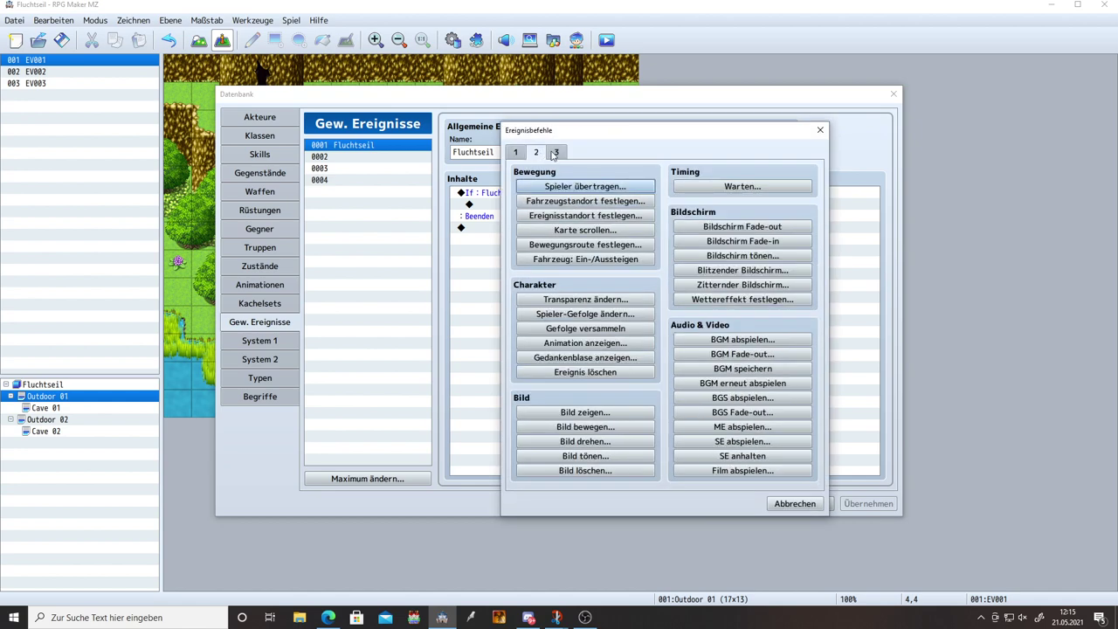
{"action": "left_click", "coordinate": [586, 186]}
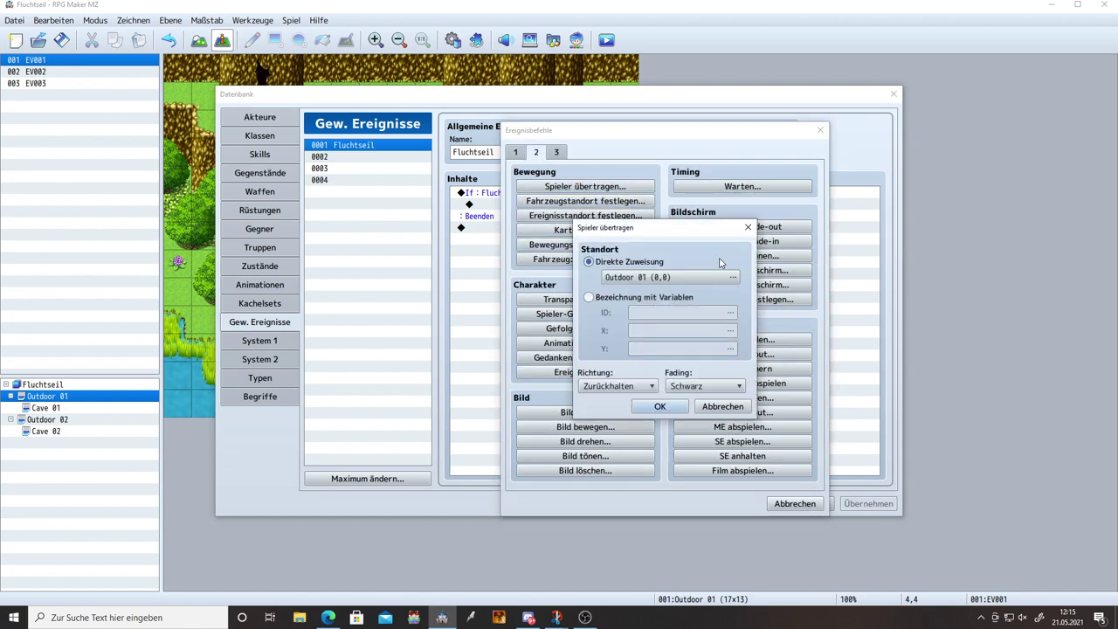
{"action": "left_click", "coordinate": [610, 298]}
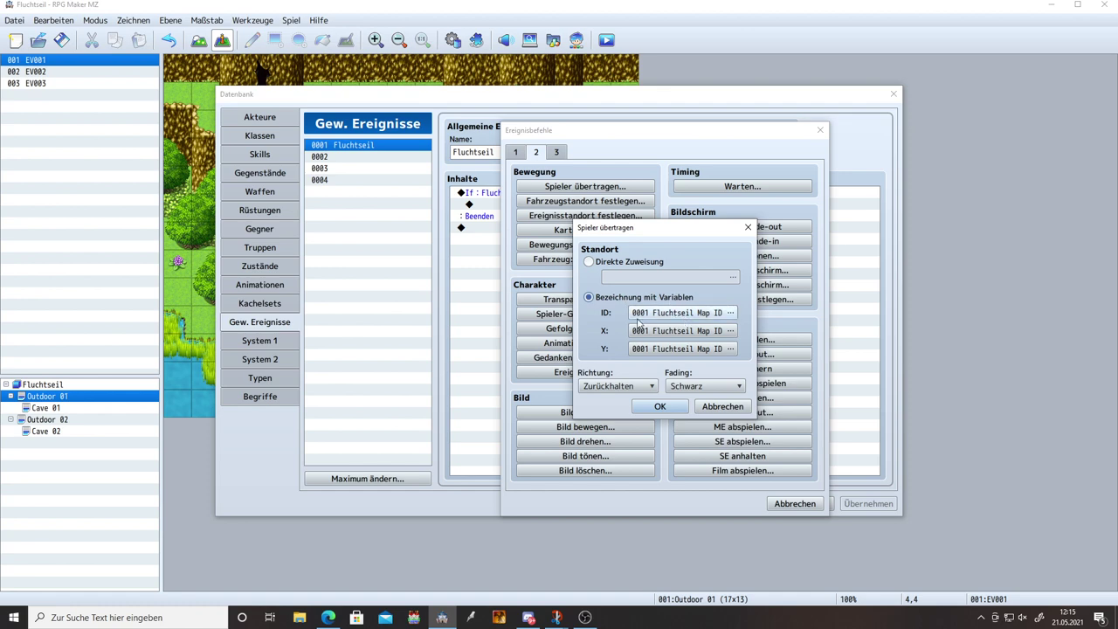
{"action": "left_click", "coordinate": [723, 314]}
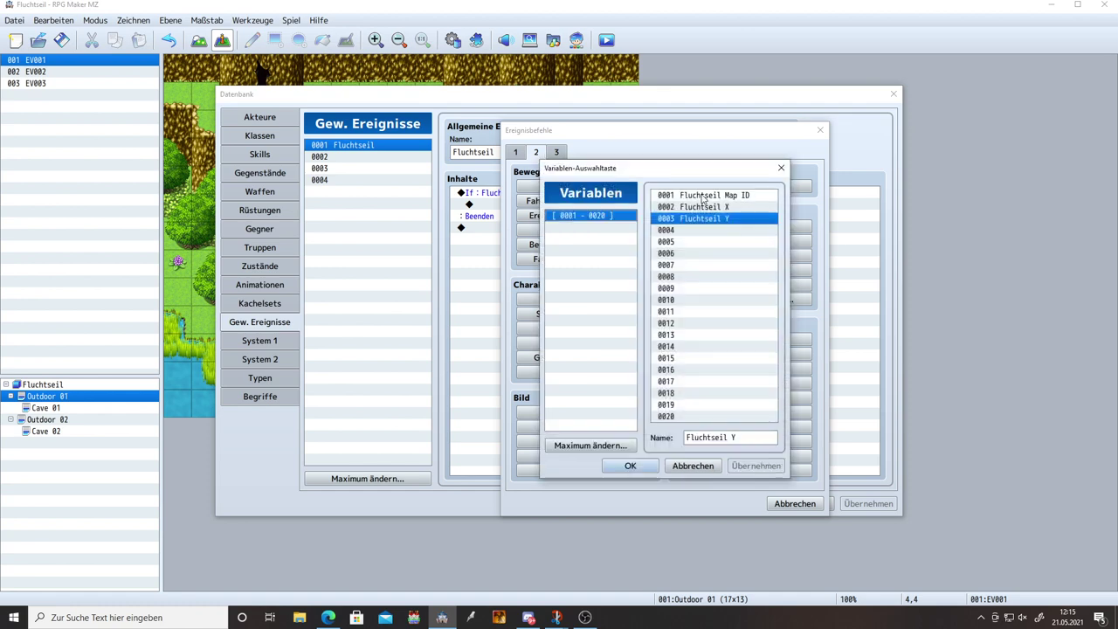
{"action": "double_click", "coordinate": [704, 200]}
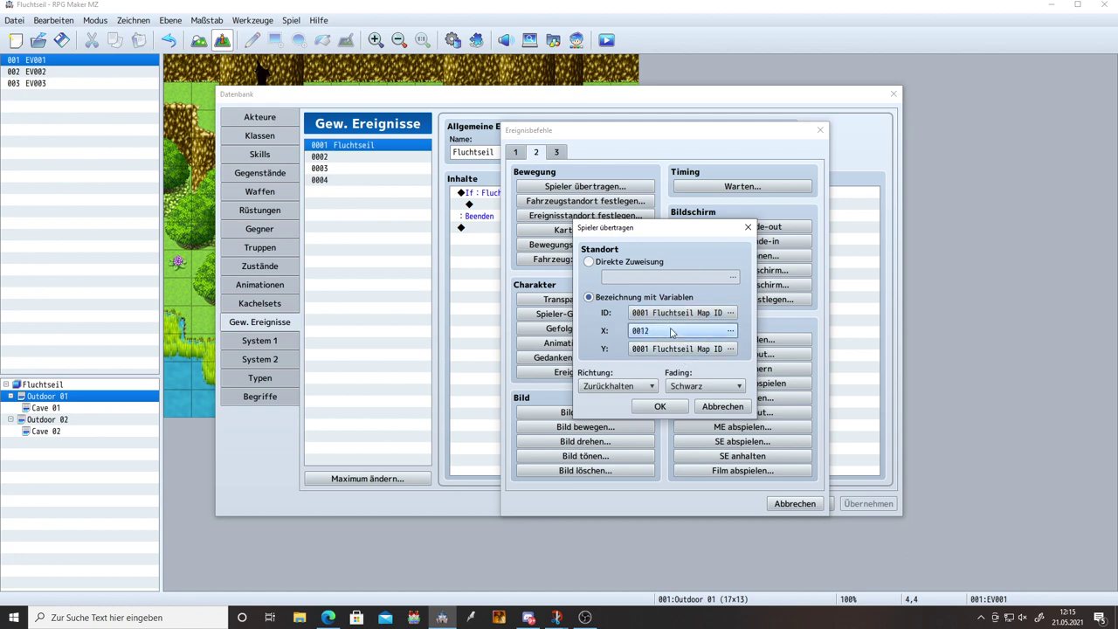
{"action": "left_click", "coordinate": [672, 332]}
{"action": "left_click", "coordinate": [703, 212]}
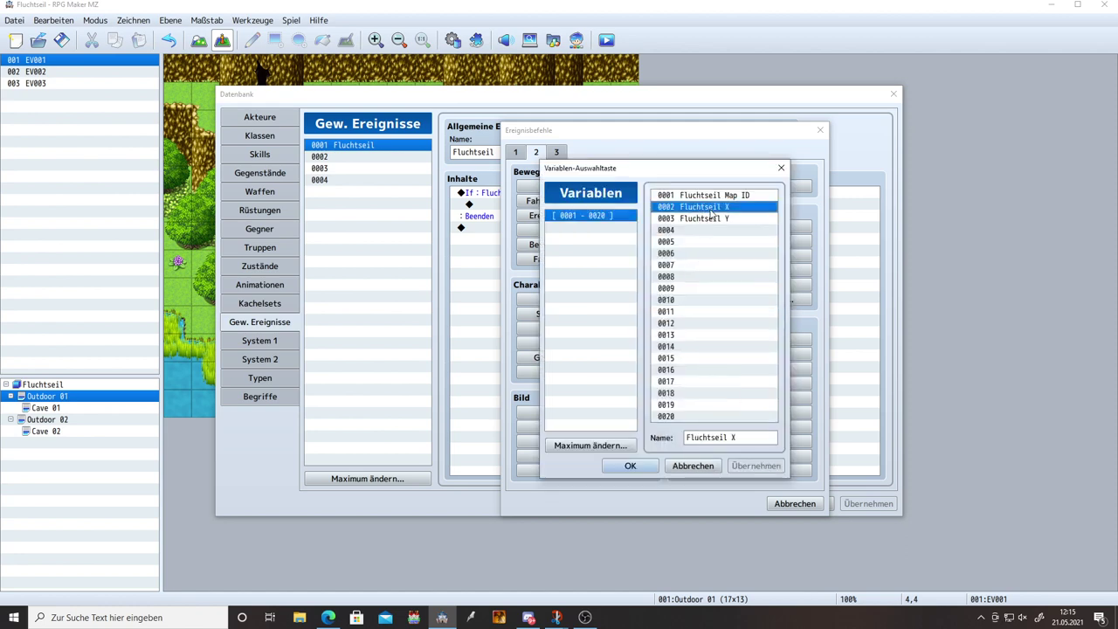
{"action": "double_click", "coordinate": [717, 214]}
{"action": "left_click", "coordinate": [671, 348]}
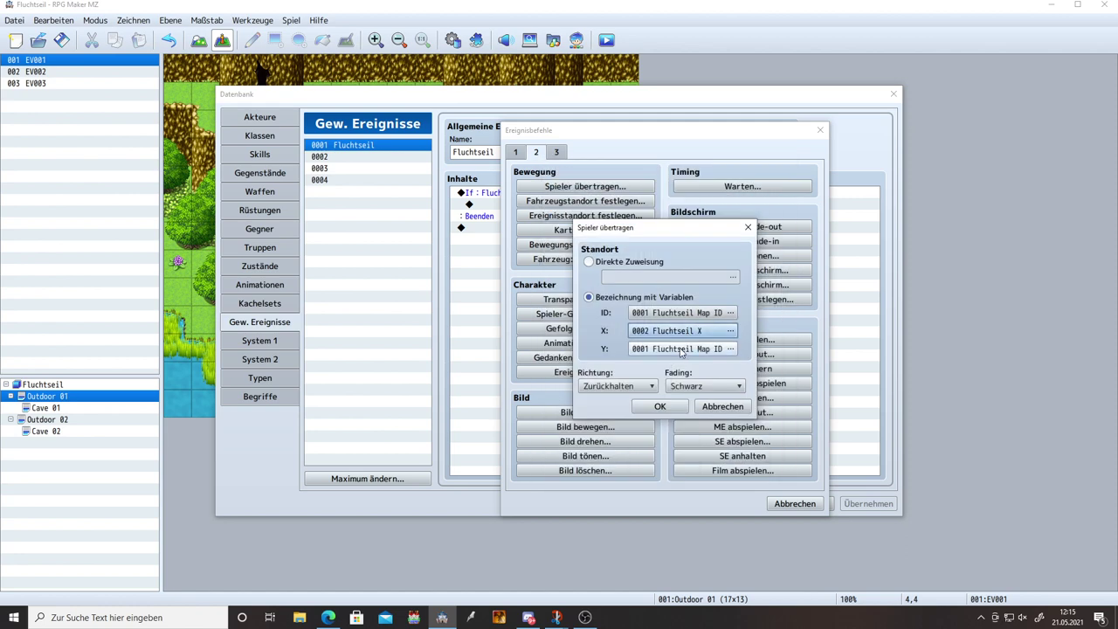
{"action": "double_click", "coordinate": [702, 224]}
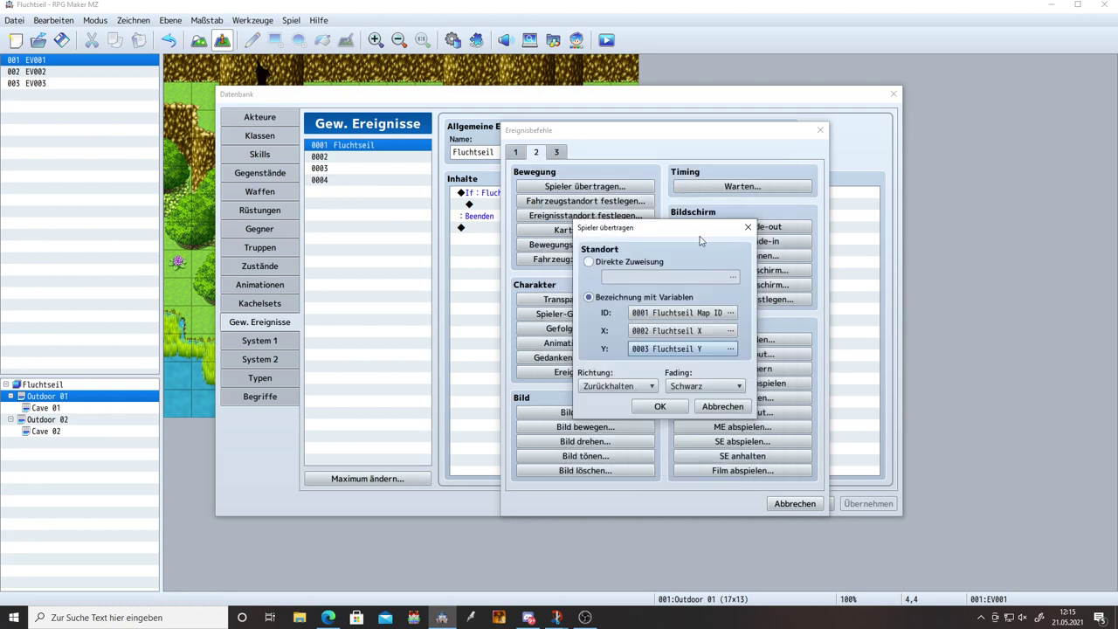
{"action": "left_click", "coordinate": [660, 408]}
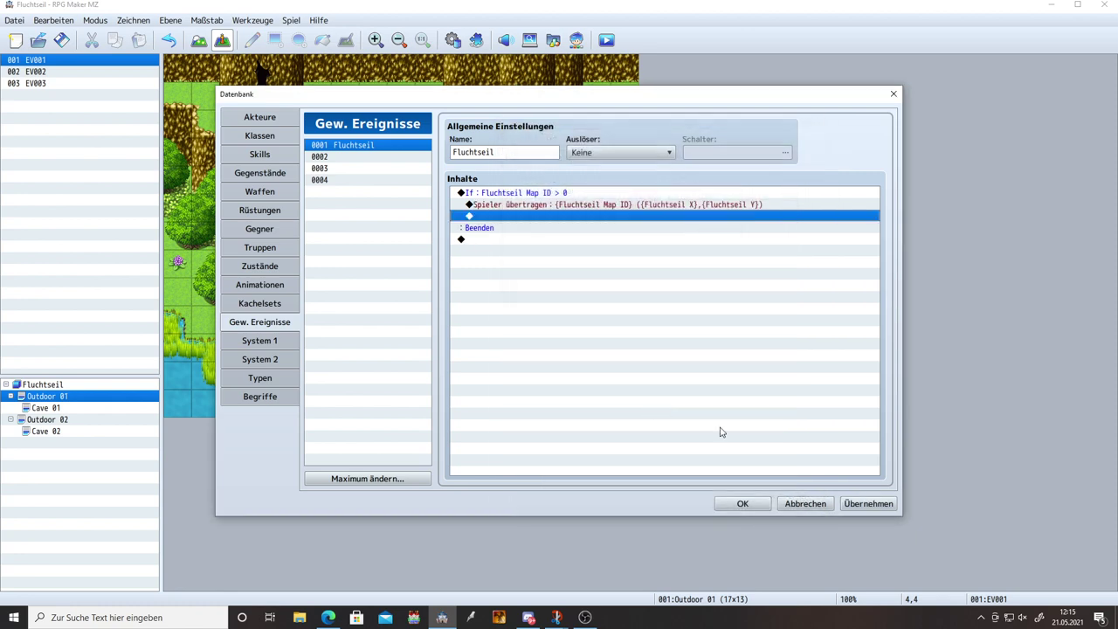
{"action": "left_click", "coordinate": [868, 504]}
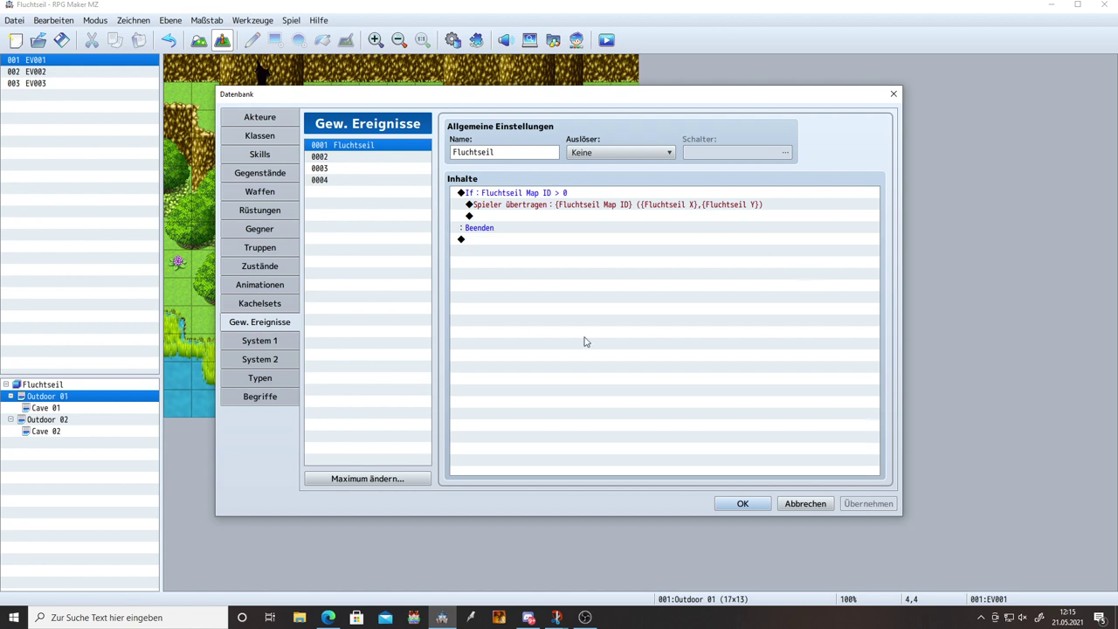
Step: Below the player transfer, add a Variablen steuern command setting 0001 Fluchtseil Map ID to constant 0, and apply it
{"action": "left_click", "coordinate": [507, 217]}
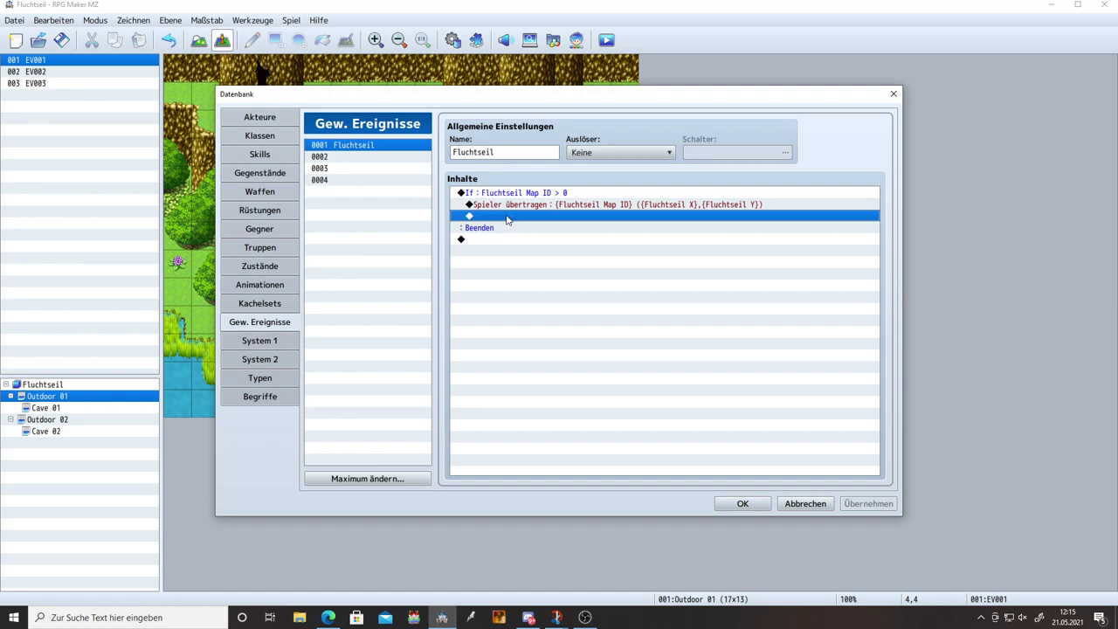
{"action": "double_click", "coordinate": [506, 218]}
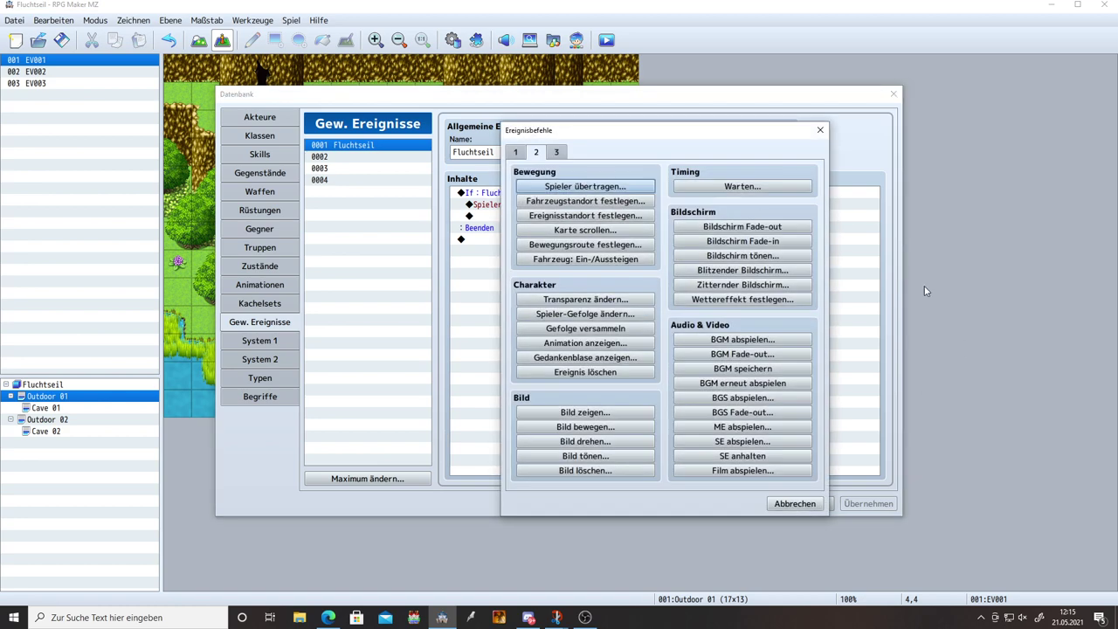
{"action": "left_click", "coordinate": [517, 155]}
{"action": "left_click", "coordinate": [619, 300]}
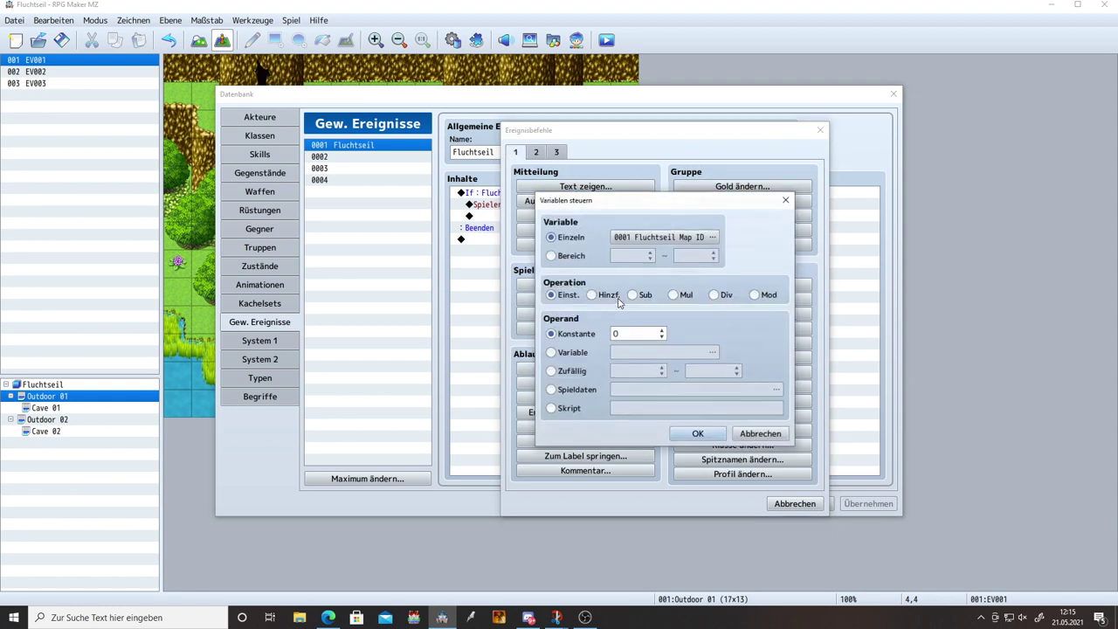
{"action": "left_click", "coordinate": [685, 243]}
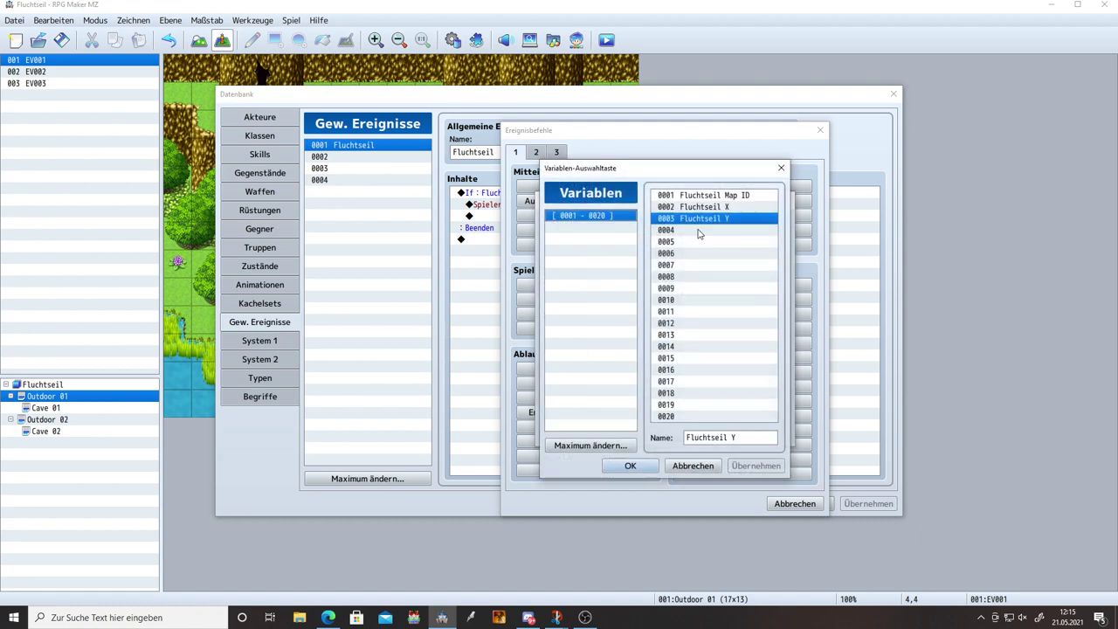
{"action": "double_click", "coordinate": [701, 194]}
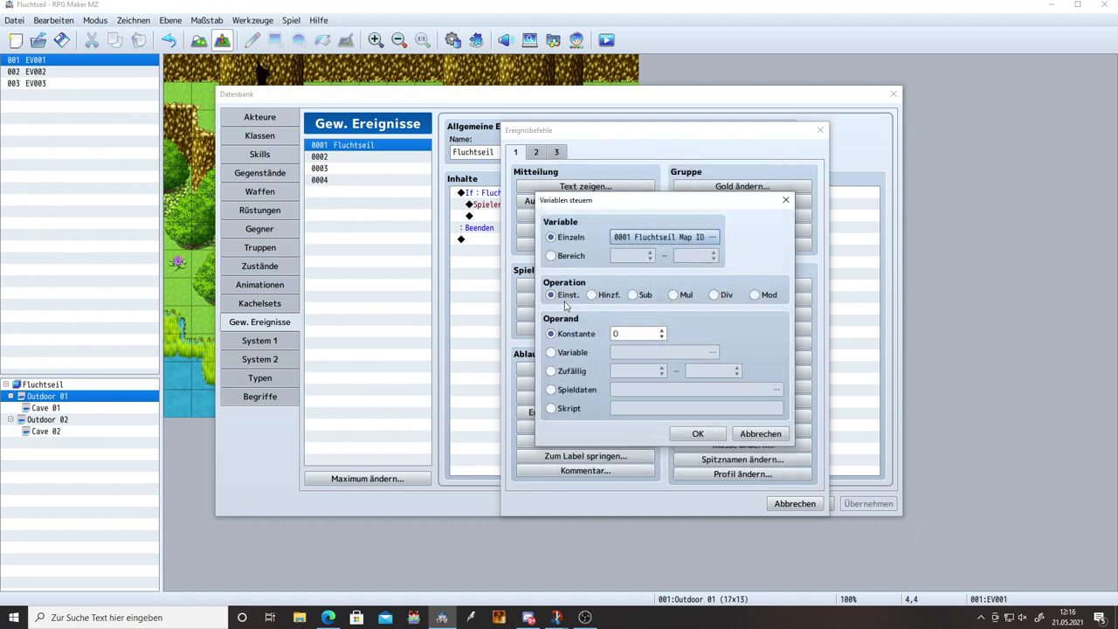
{"action": "left_click", "coordinate": [635, 334]}
{"action": "left_click", "coordinate": [698, 433]}
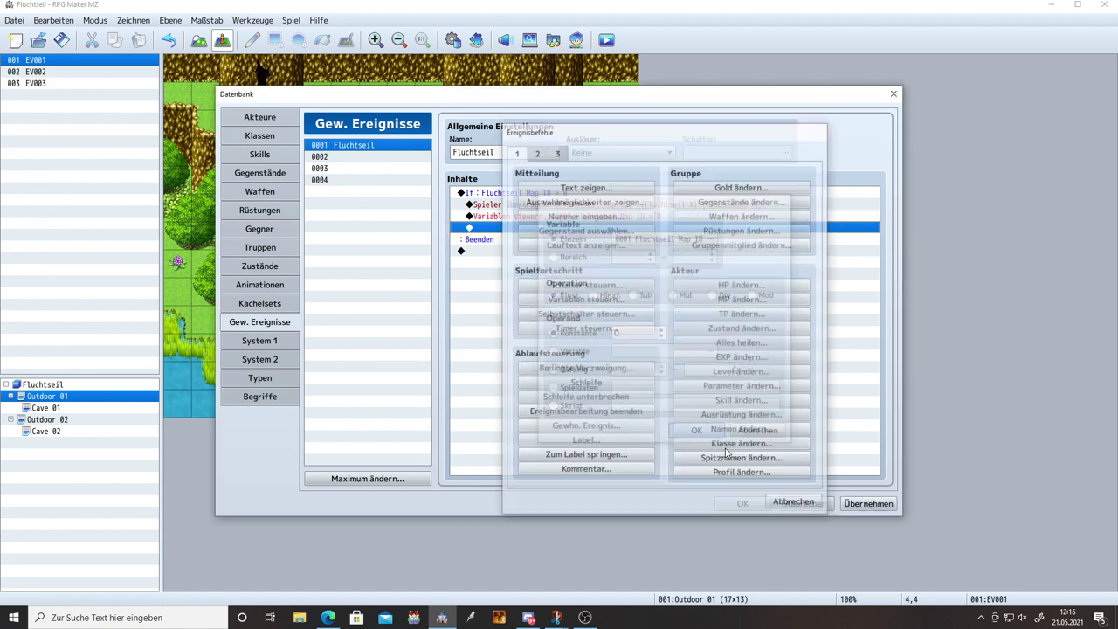
{"action": "left_click", "coordinate": [863, 507]}
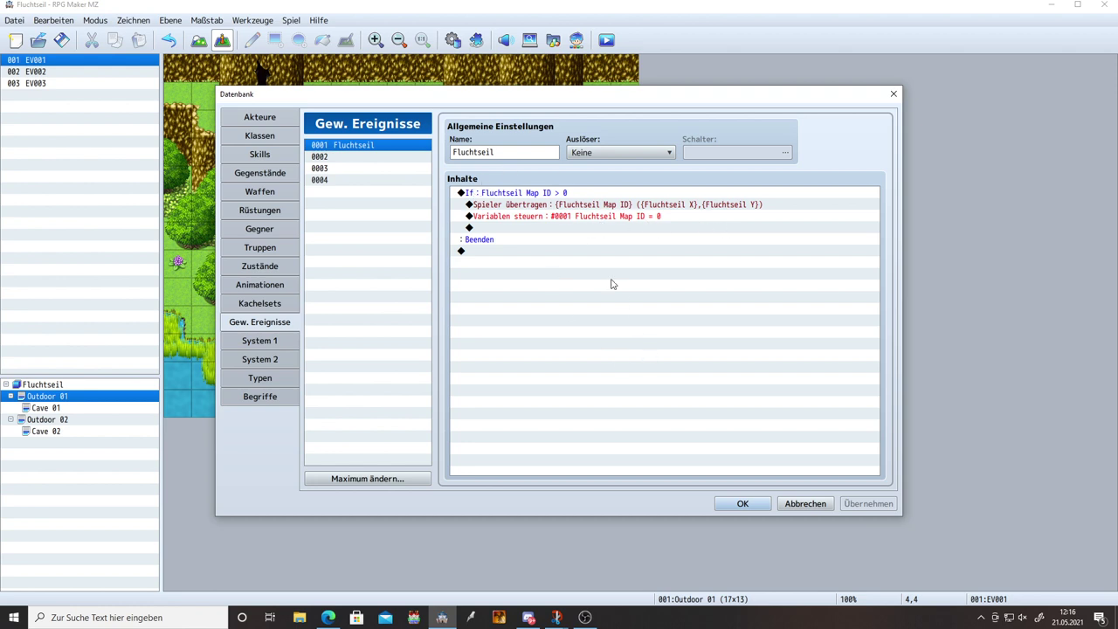
Step: Add an Else branch to the Fluchtseil Map ID > 0 condition
{"action": "left_click", "coordinate": [545, 193]}
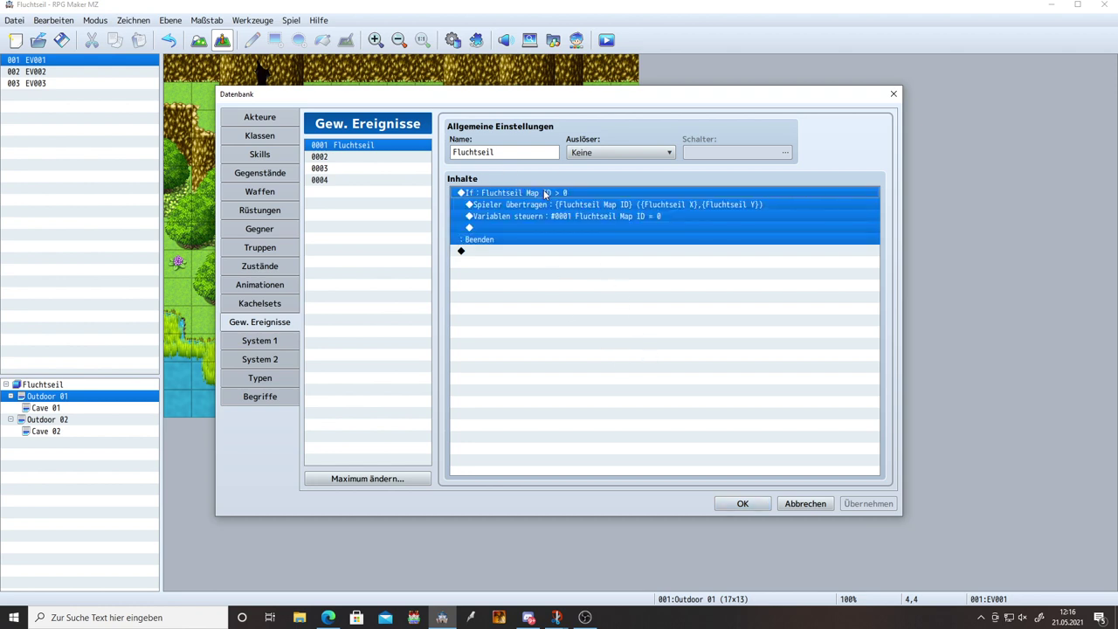
{"action": "double_click", "coordinate": [545, 193]}
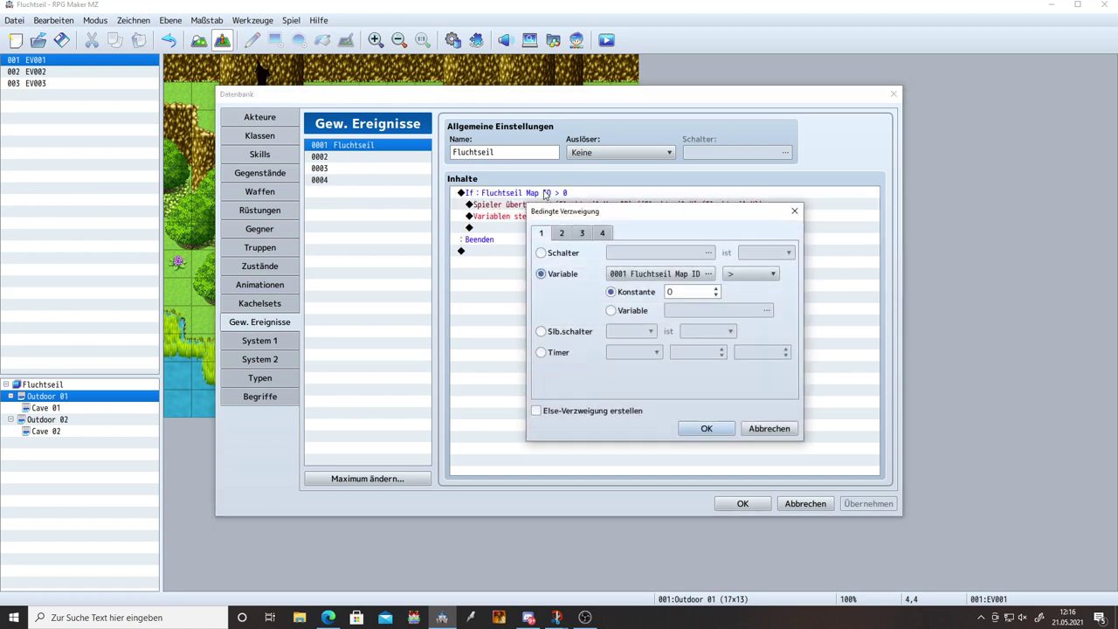
{"action": "left_click", "coordinate": [565, 414]}
{"action": "left_click", "coordinate": [707, 429]}
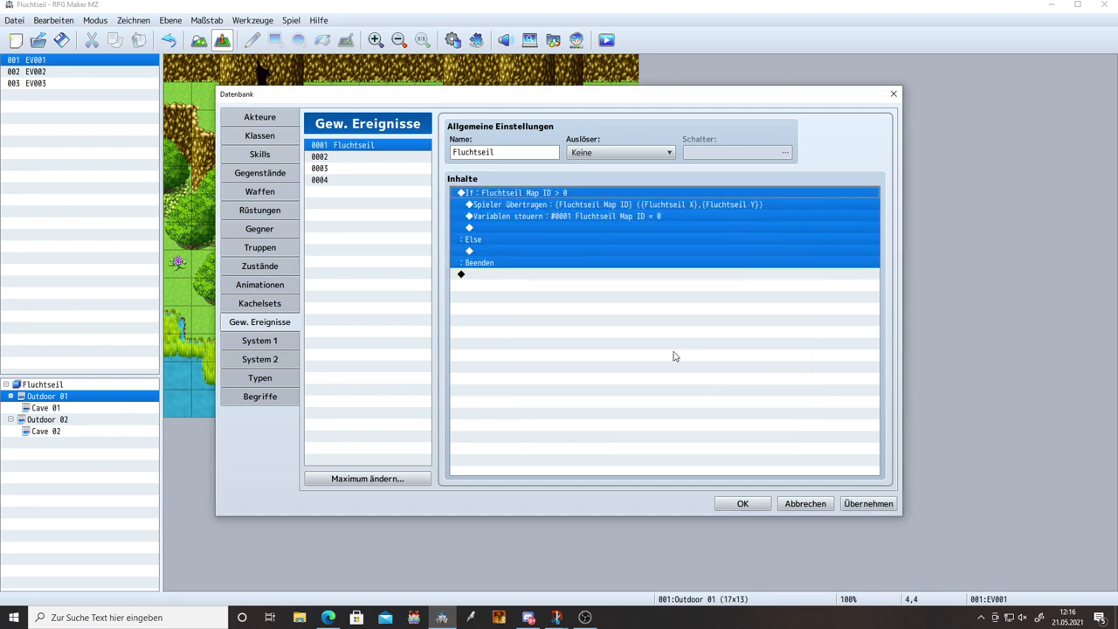
Step: In the Else branch, add the text "Das kannst du hier nicht benutzen!" with speaker name Professor, and save and close the database
{"action": "left_click", "coordinate": [519, 254]}
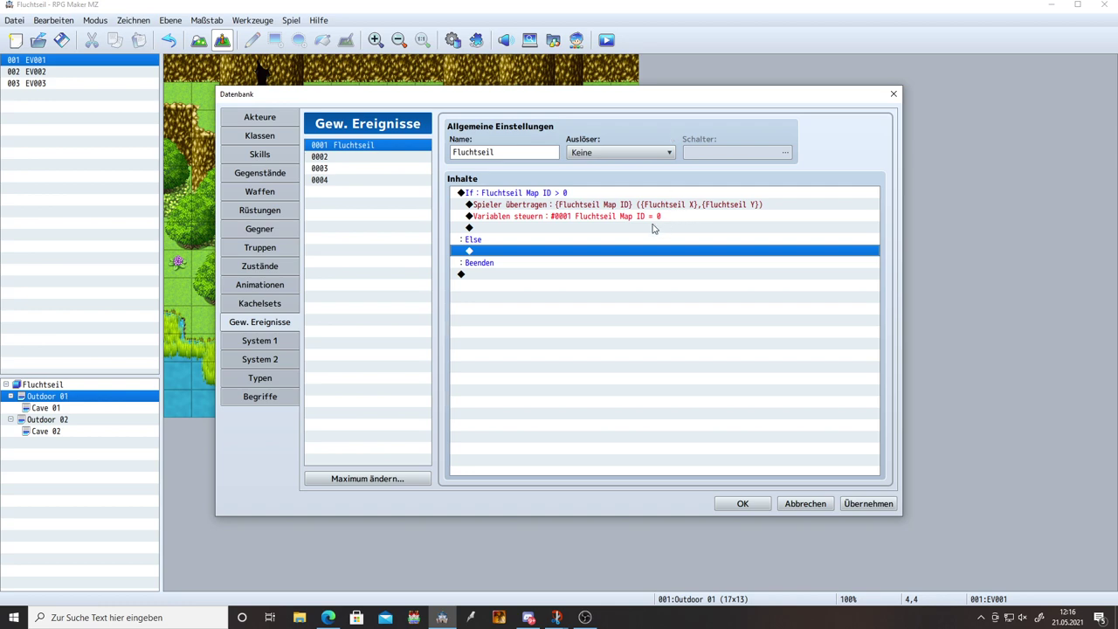
{"action": "double_click", "coordinate": [546, 255]}
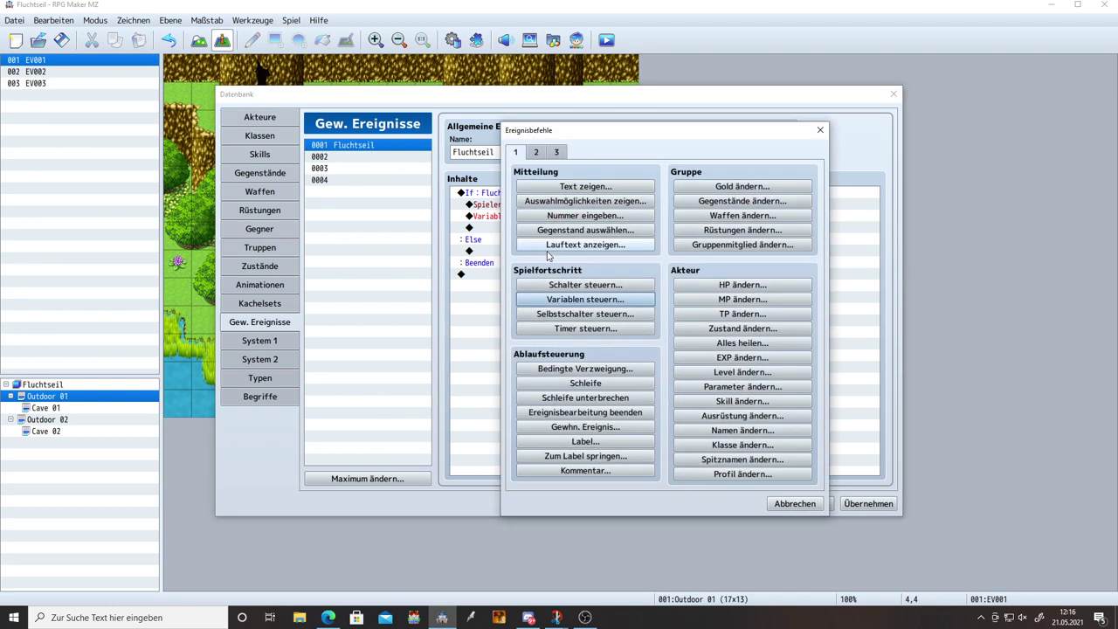
{"action": "left_click", "coordinate": [585, 186]}
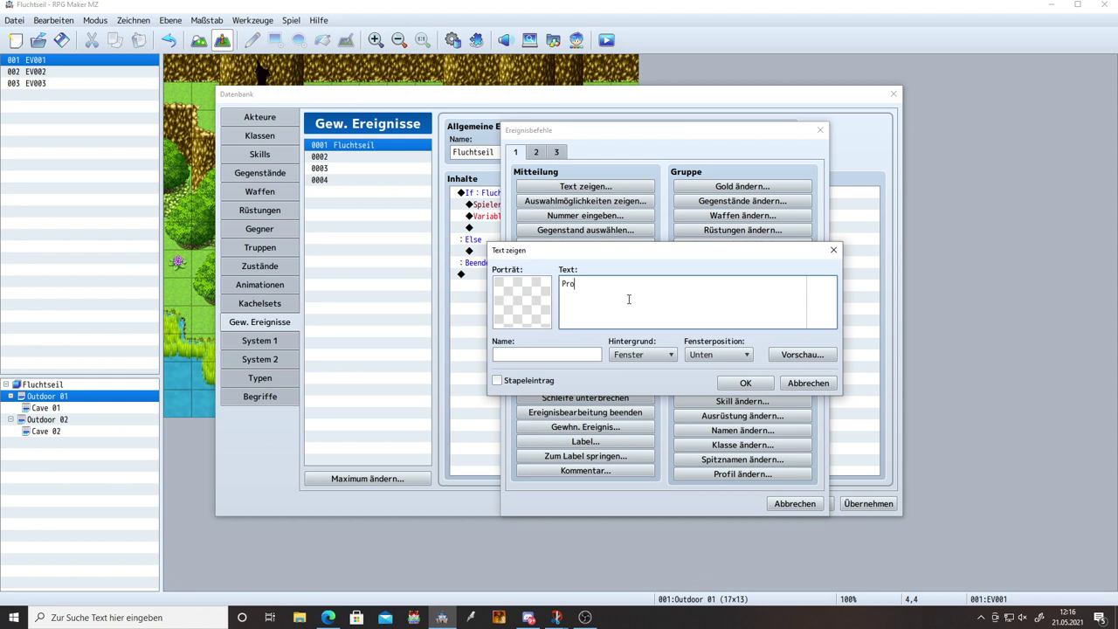
{"action": "left_click", "coordinate": [557, 353]}
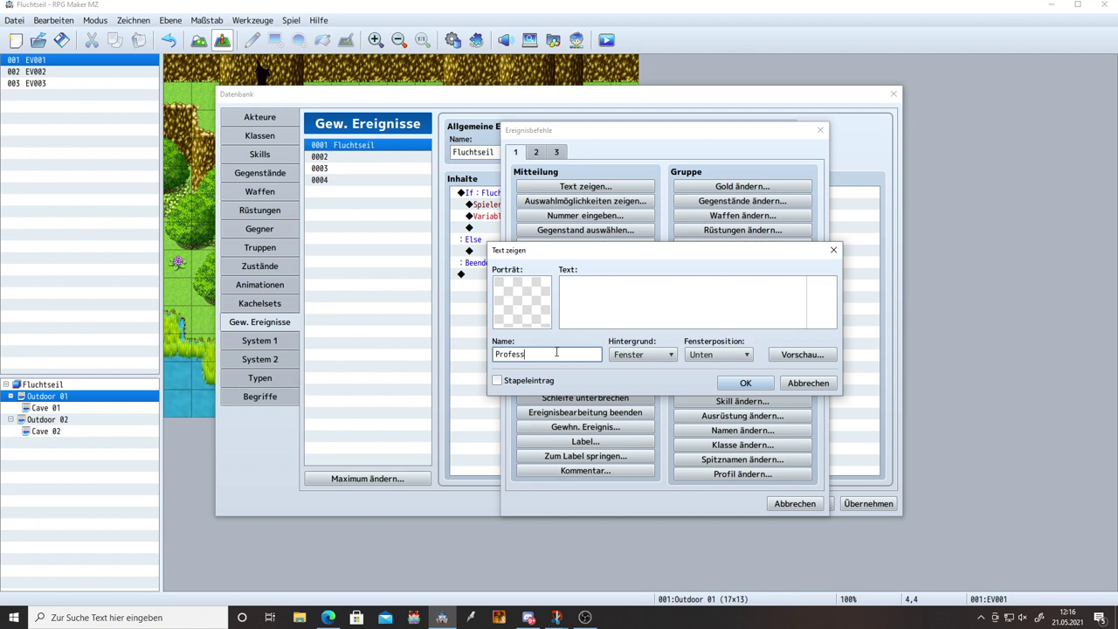
{"action": "left_click", "coordinate": [643, 278]}
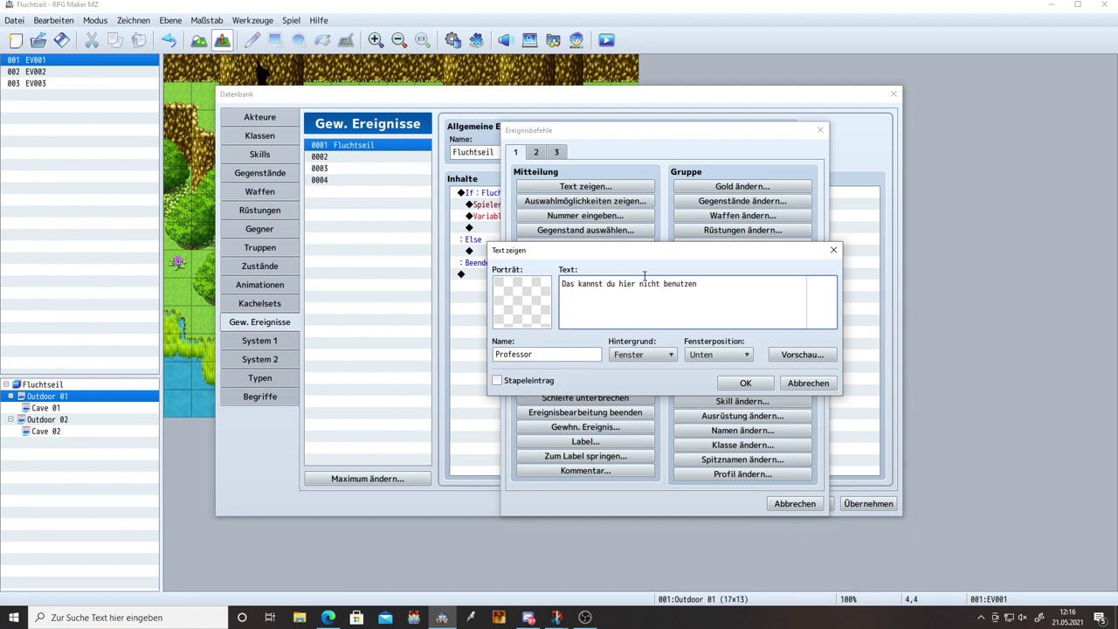
{"action": "left_click", "coordinate": [745, 382]}
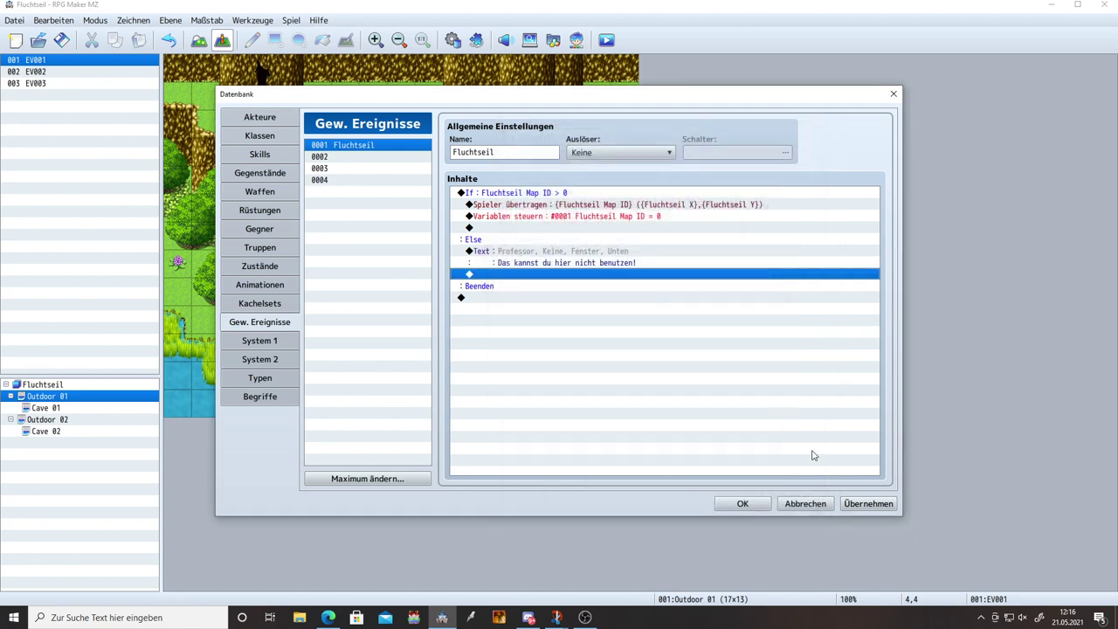
{"action": "left_click", "coordinate": [868, 503]}
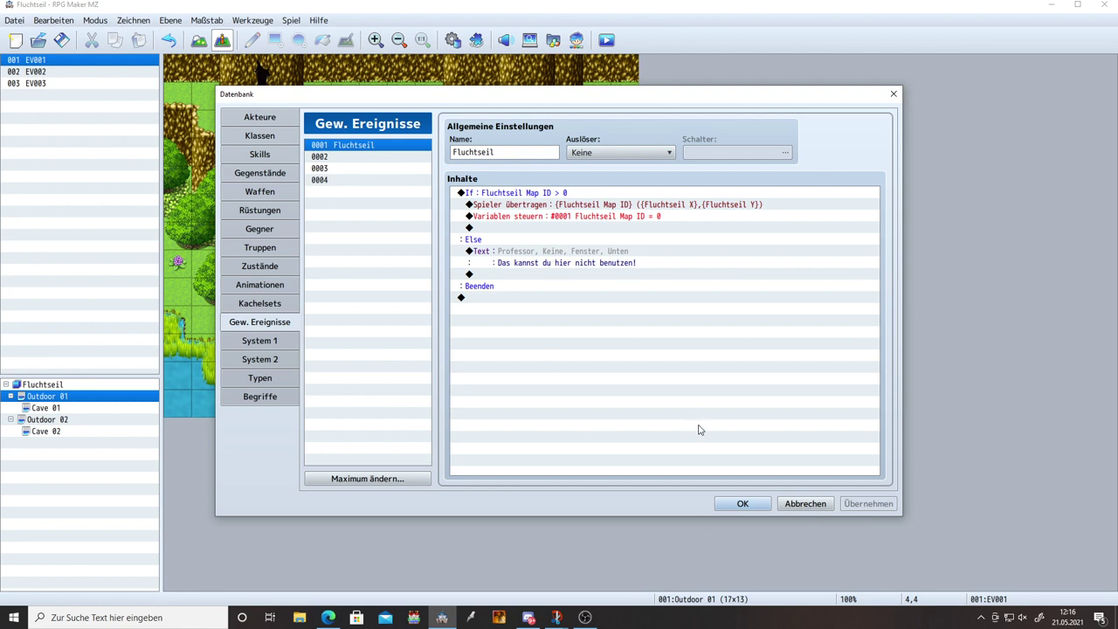
{"action": "left_click", "coordinate": [740, 509]}
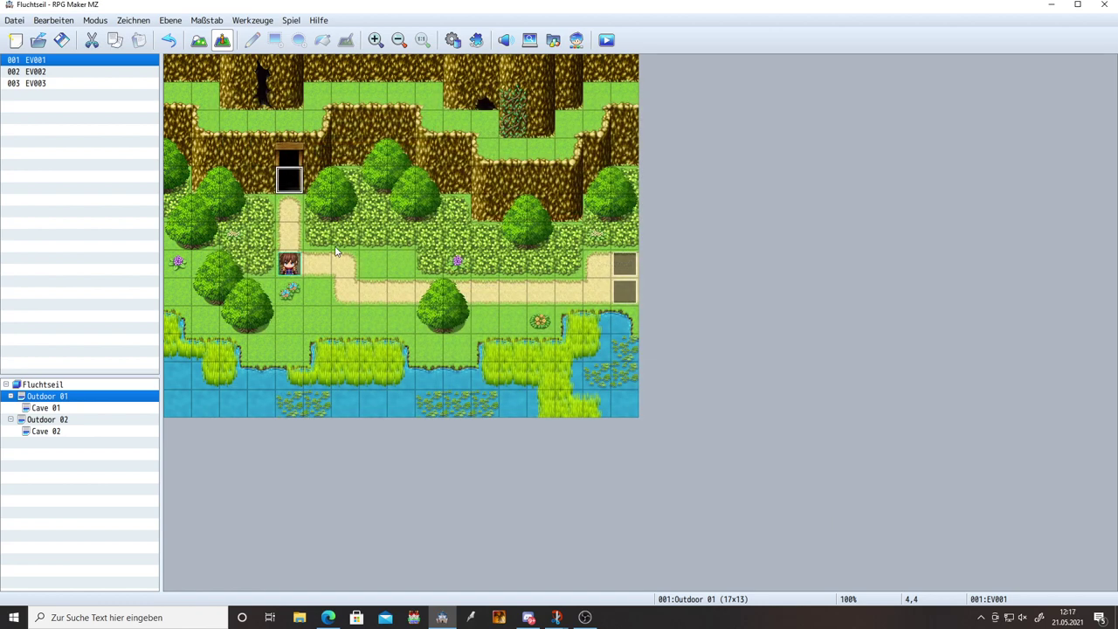
Step: Create a new event at tile 5,5 on Outdoor 01 beside the cave path, with priority Wie Charaktere
{"action": "left_click", "coordinate": [319, 213]}
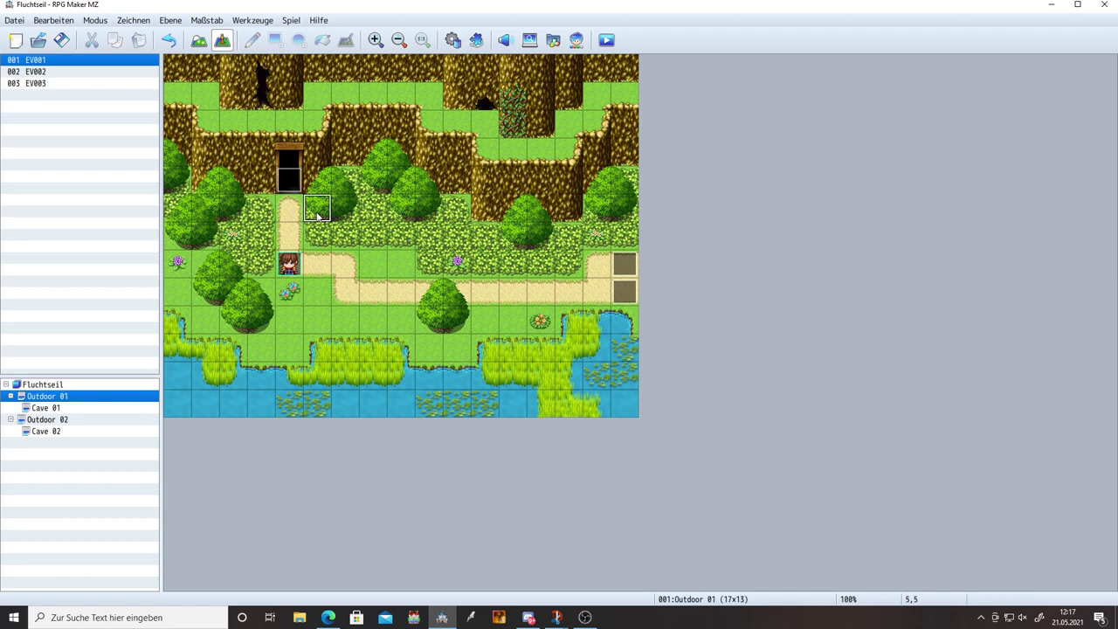
{"action": "double_click", "coordinate": [319, 213]}
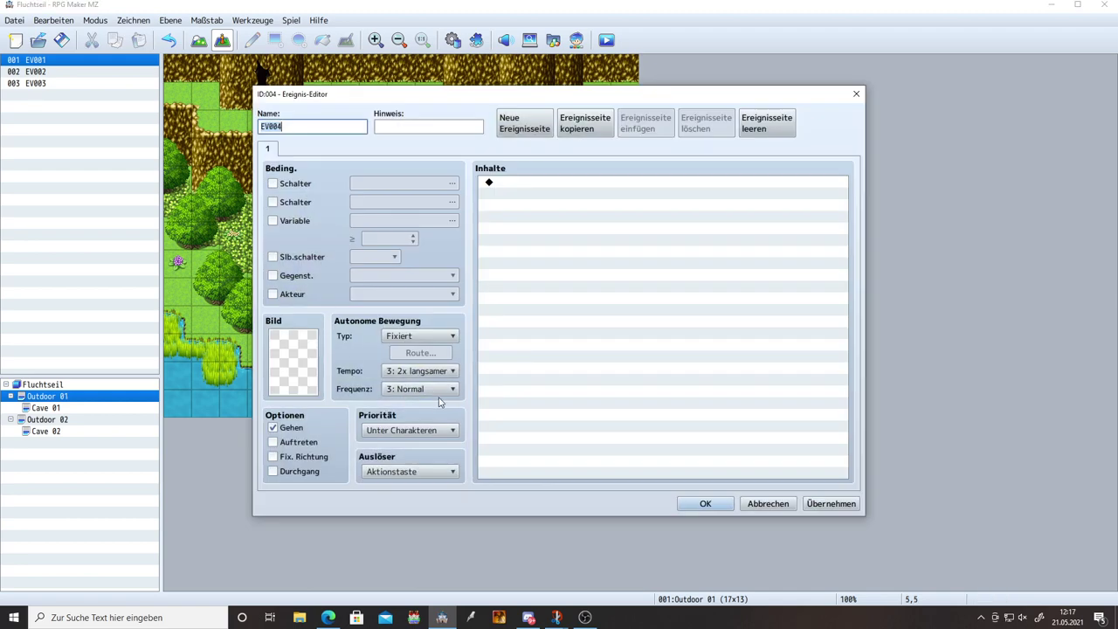
{"action": "left_click", "coordinate": [421, 433]}
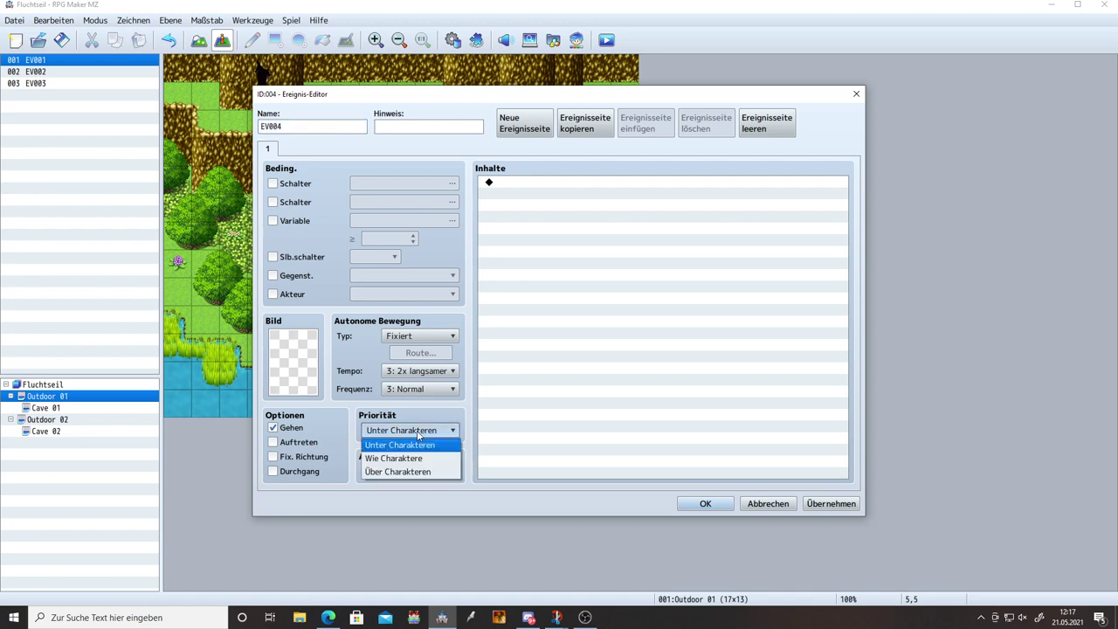
{"action": "left_click", "coordinate": [416, 459]}
Step: Add a Gegenstände ändern command to the event that increases 0032 Fluchtseil by constant 1, and save and close the event
{"action": "double_click", "coordinate": [544, 183]}
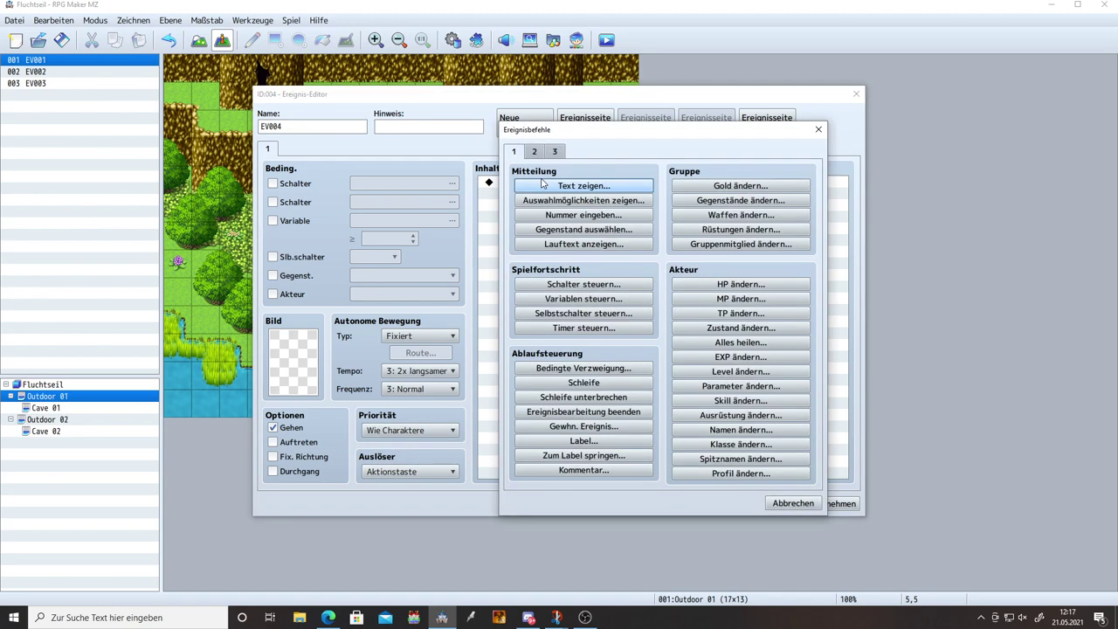
{"action": "left_click", "coordinate": [537, 153]}
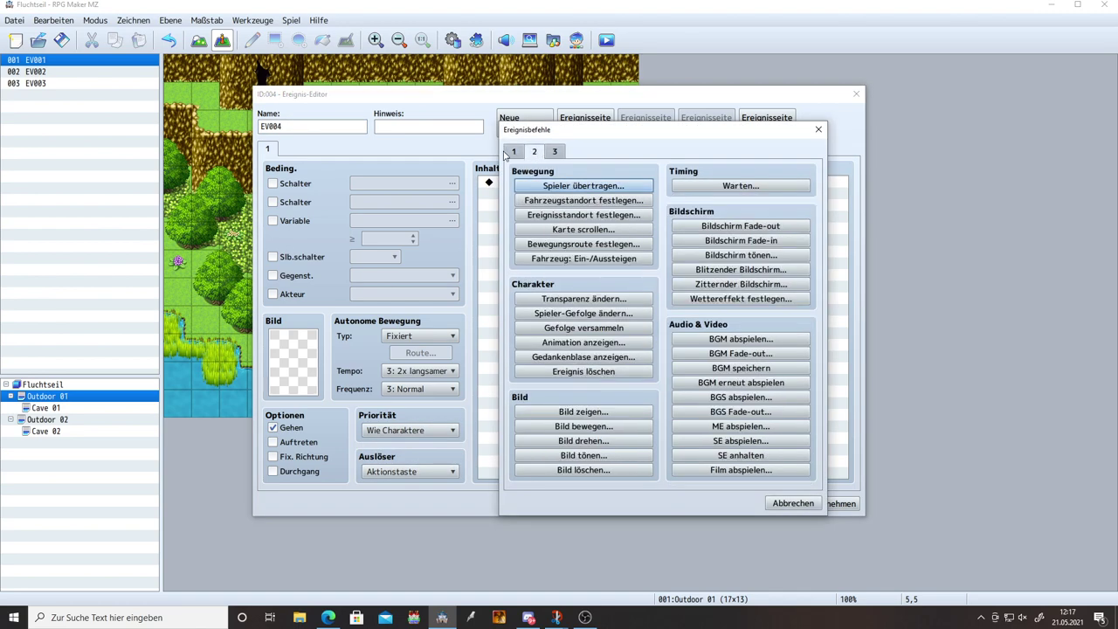
{"action": "left_click", "coordinate": [508, 153]}
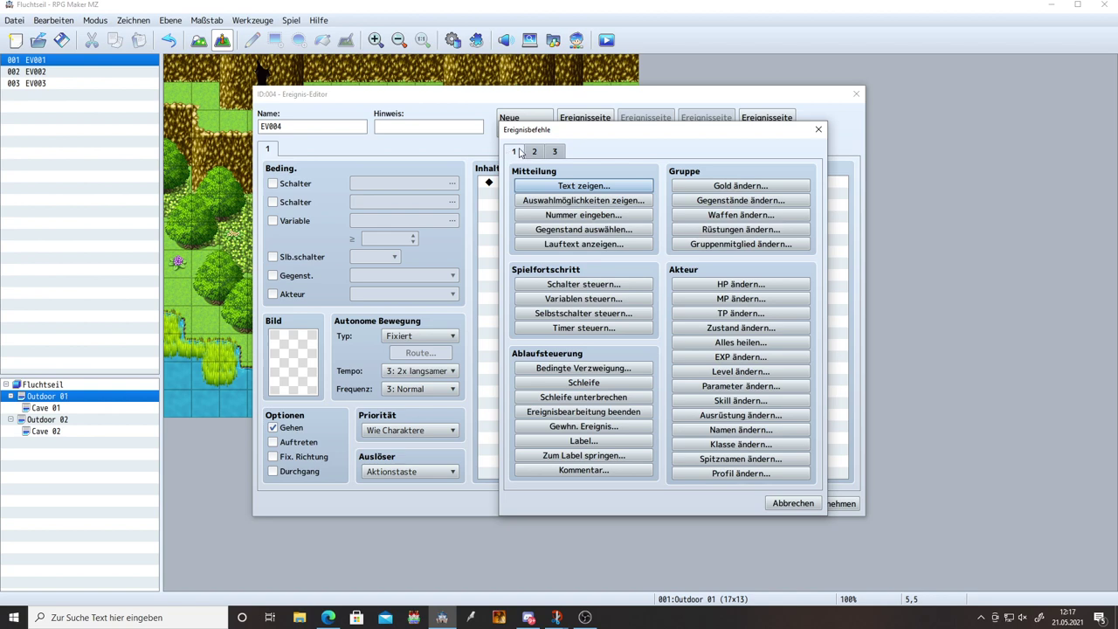
{"action": "left_click", "coordinate": [726, 204]}
{"action": "left_click", "coordinate": [638, 275]}
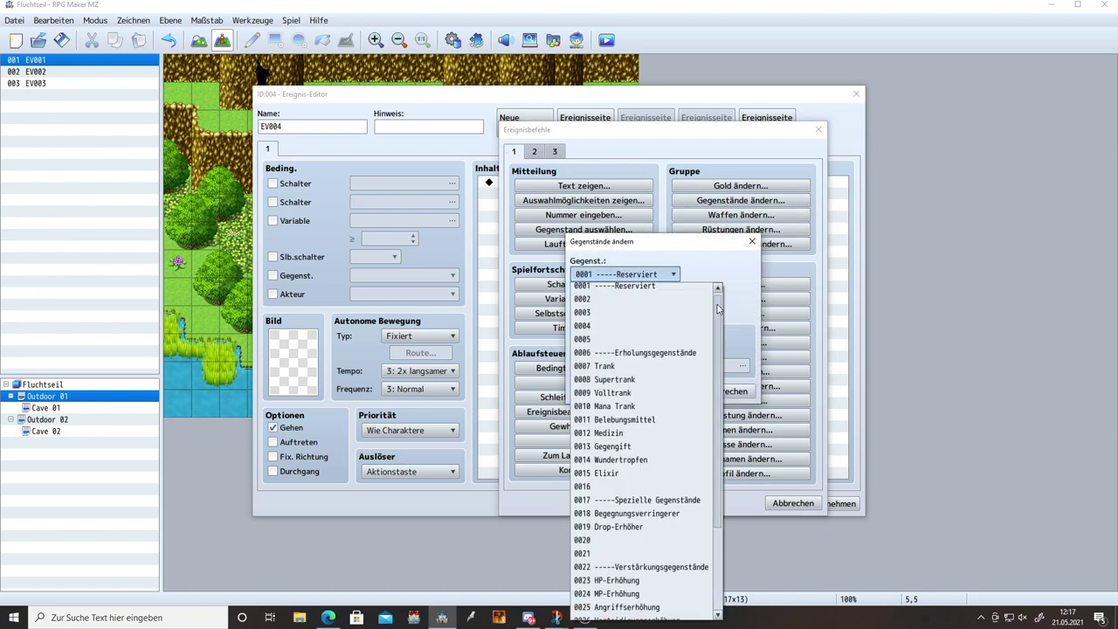
{"action": "left_click", "coordinate": [638, 275]}
{"action": "left_click", "coordinate": [637, 275]}
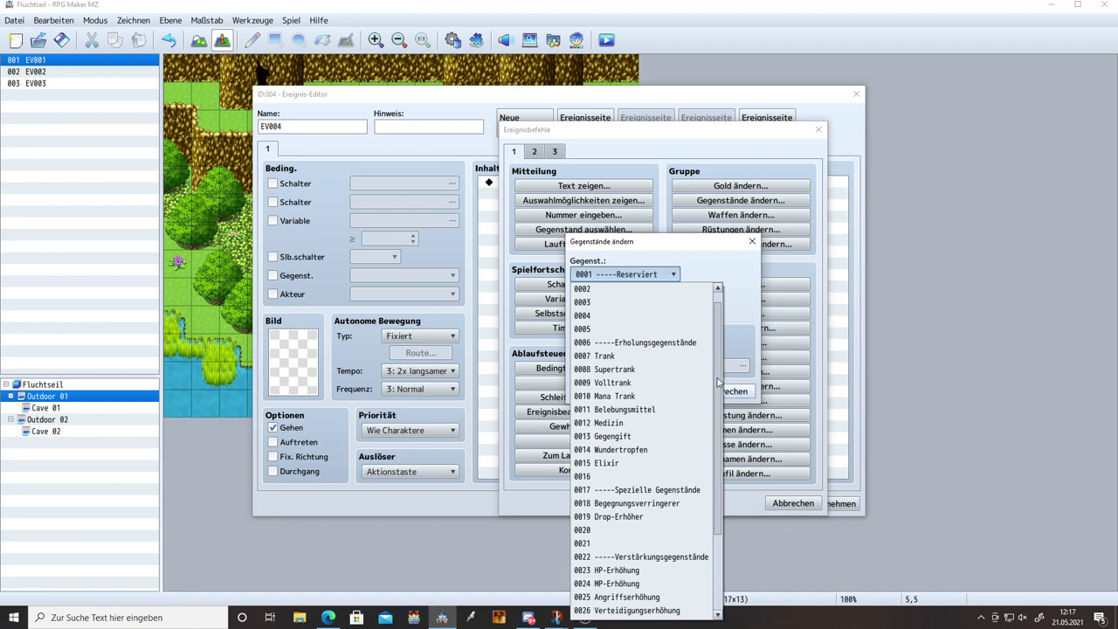
{"action": "scroll", "coordinate": [646, 472], "scroll_direction": "down", "scroll_amount": 3}
{"action": "left_click", "coordinate": [612, 569]}
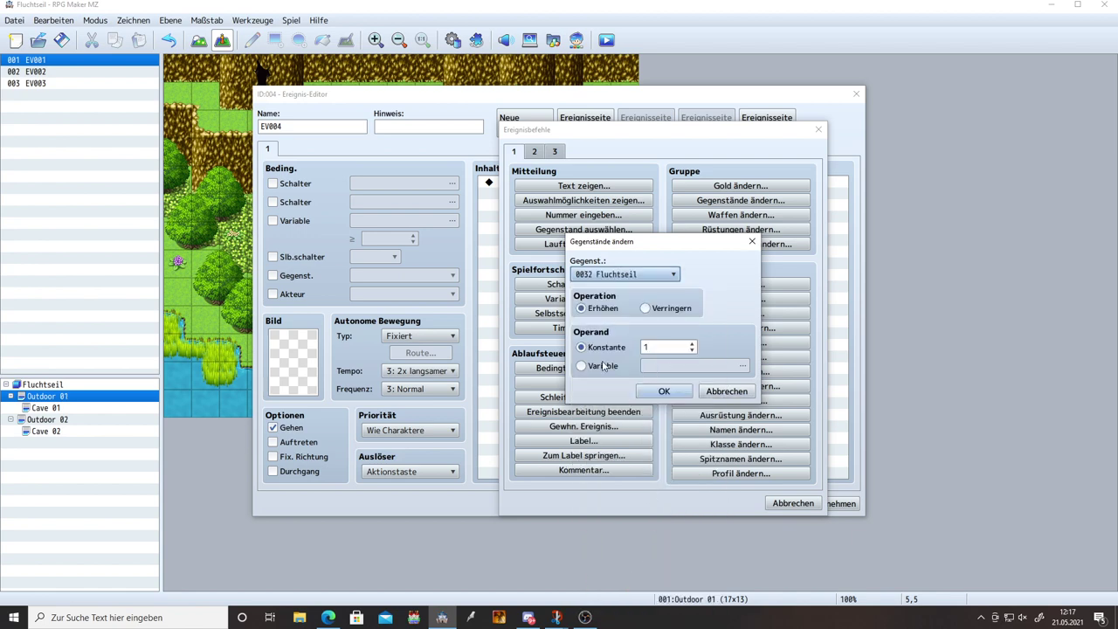
{"action": "left_click", "coordinate": [664, 390]}
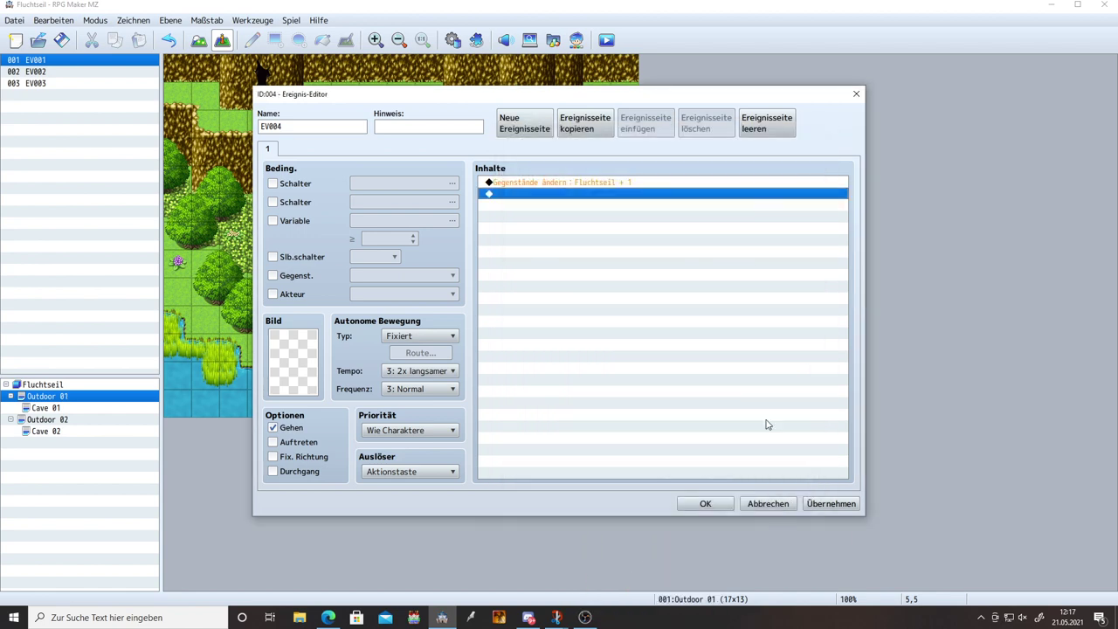
{"action": "left_click", "coordinate": [831, 504]}
{"action": "left_click", "coordinate": [705, 504]}
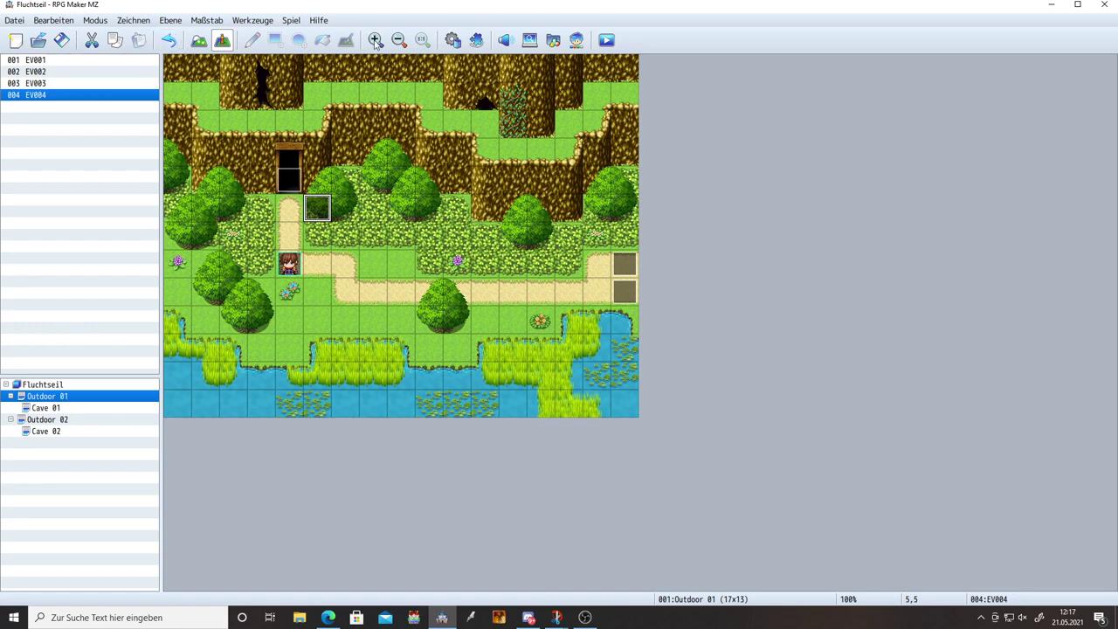
Step: Start a playtest and use a Fluchtseil collected from the new event while outside the dungeon, dismissing the message
{"action": "left_click", "coordinate": [608, 40]}
{"action": "key", "text": "Return"}
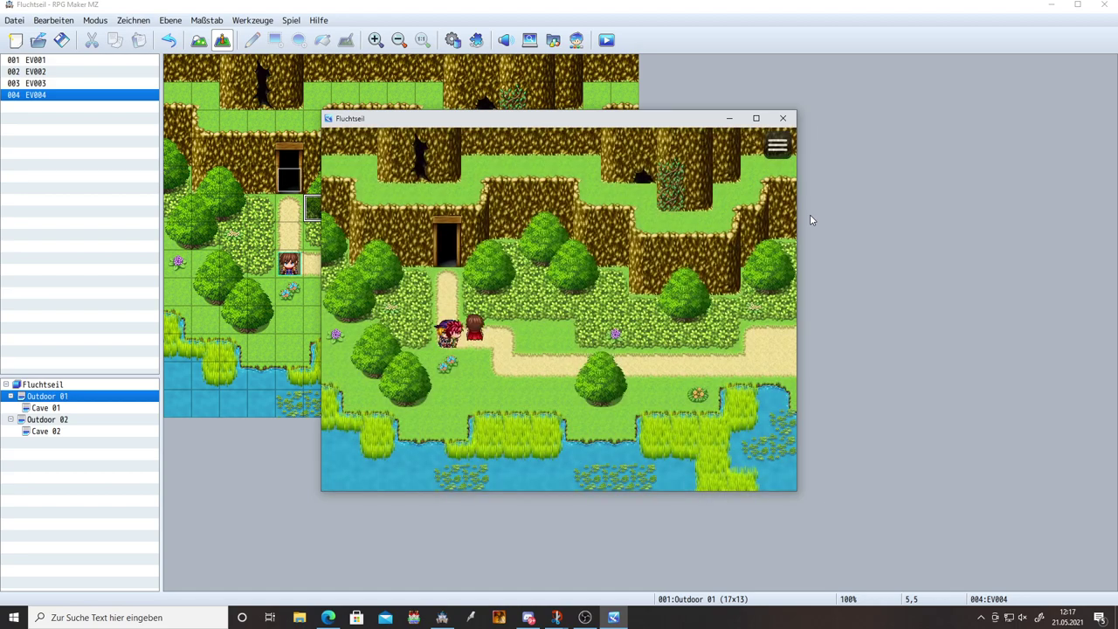
{"action": "key", "text": "Escape"}
{"action": "key", "text": "Return"}
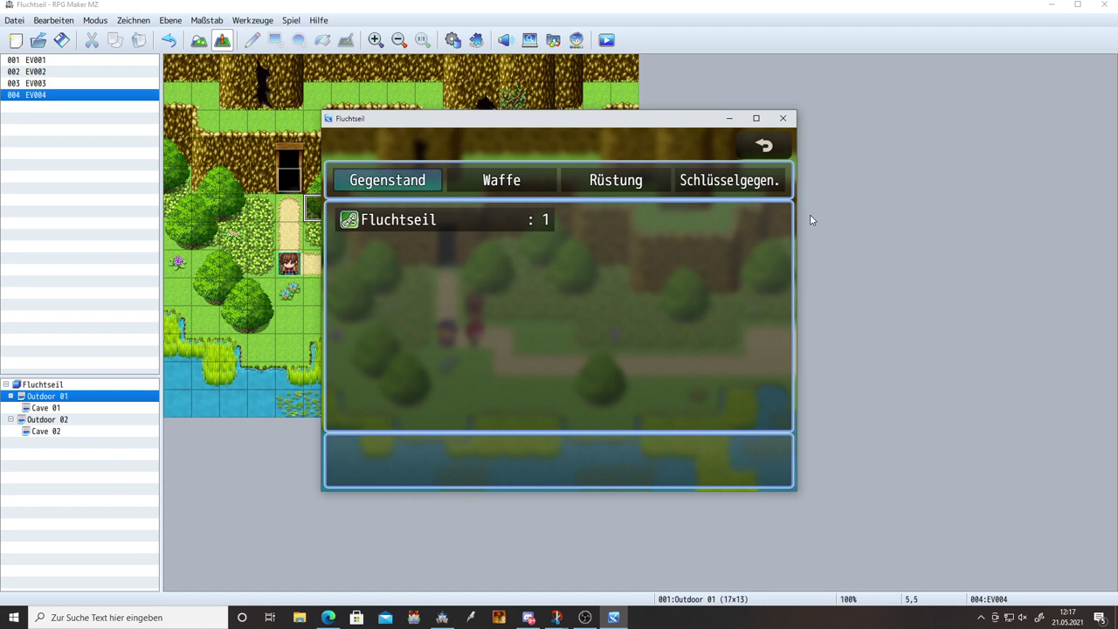
{"action": "key", "text": "Return"}
{"action": "key", "text": "Return"}
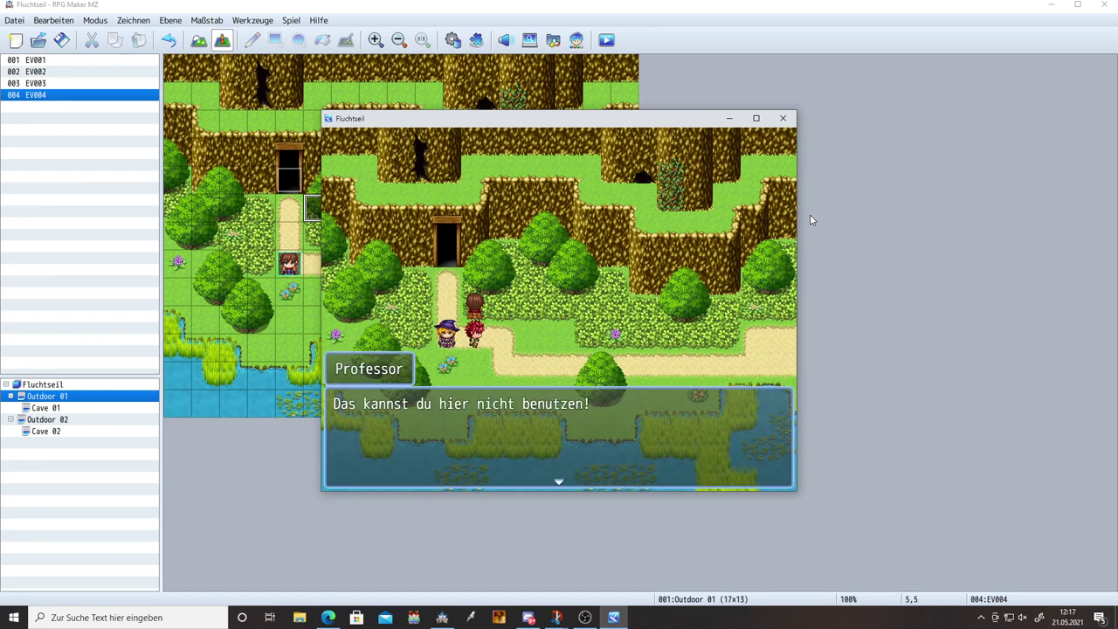
{"action": "key", "text": "Return"}
Step: In the playtest, walk the party around the outdoor map and up the path into the cave
{"action": "key", "text": "Right"}
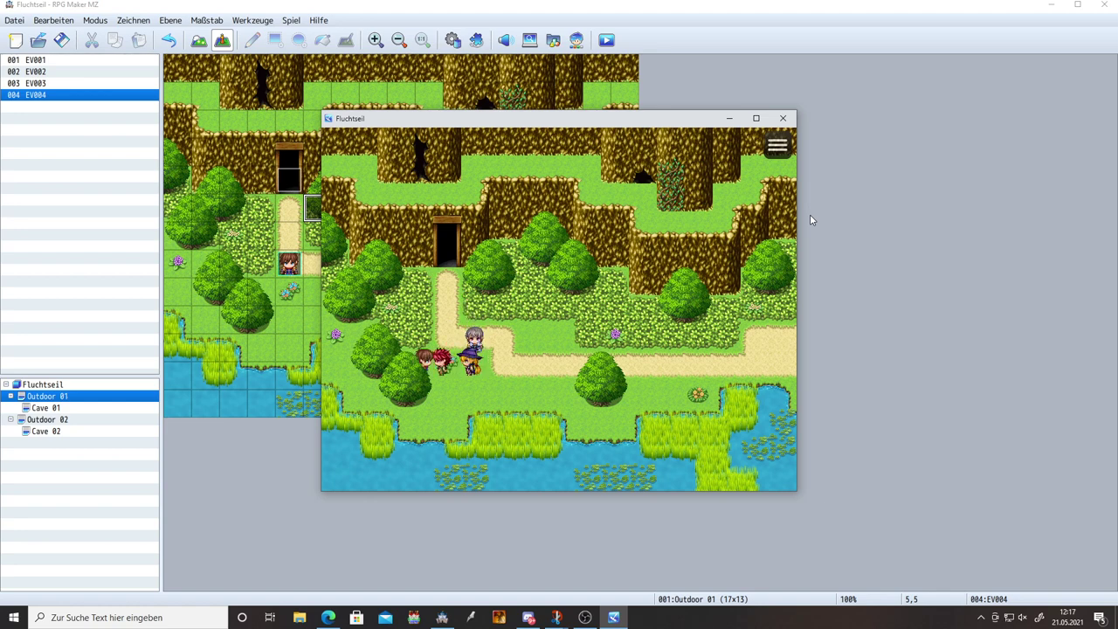
{"action": "key", "text": "Up"}
{"action": "key", "text": "Down"}
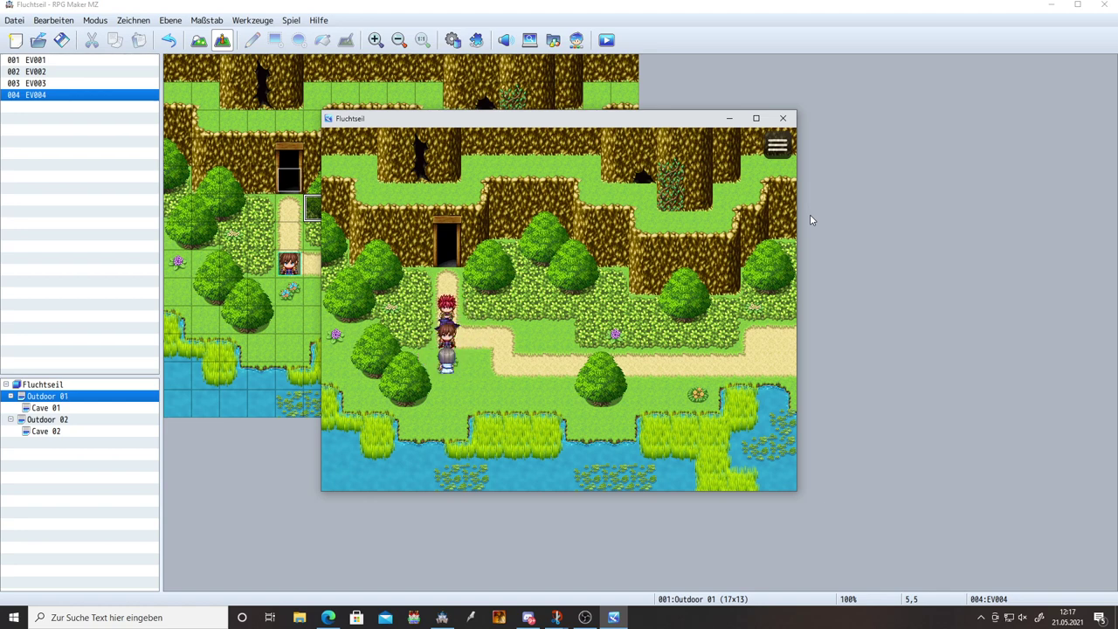
{"action": "key", "text": "Right"}
{"action": "key", "text": "Left"}
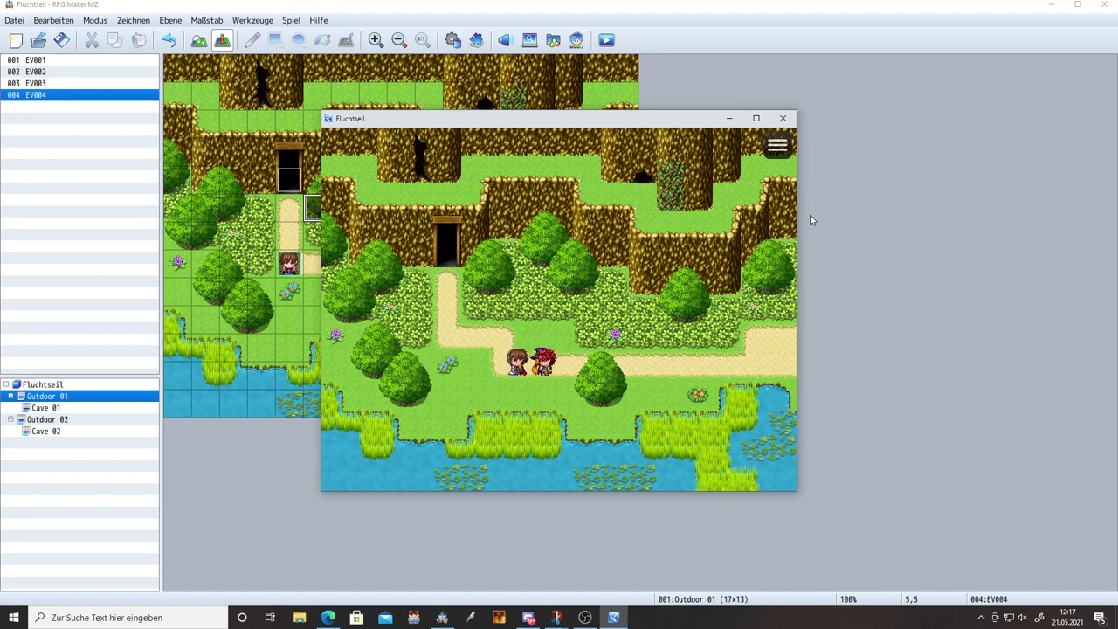
{"action": "key", "text": "Up"}
{"action": "key", "text": "Up"}
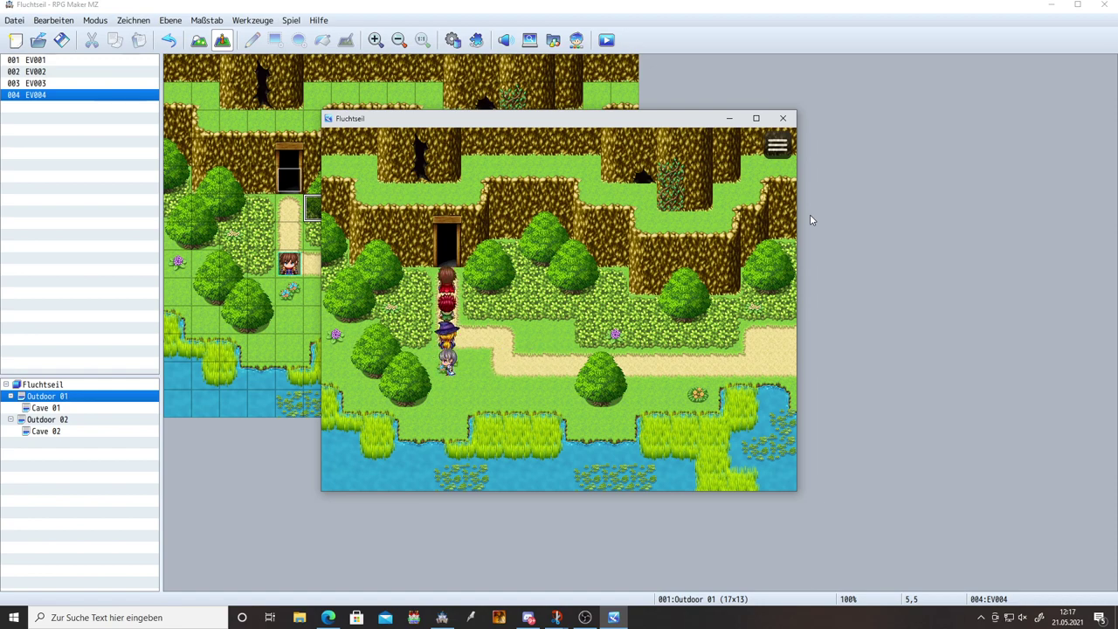
{"action": "key", "text": "Up"}
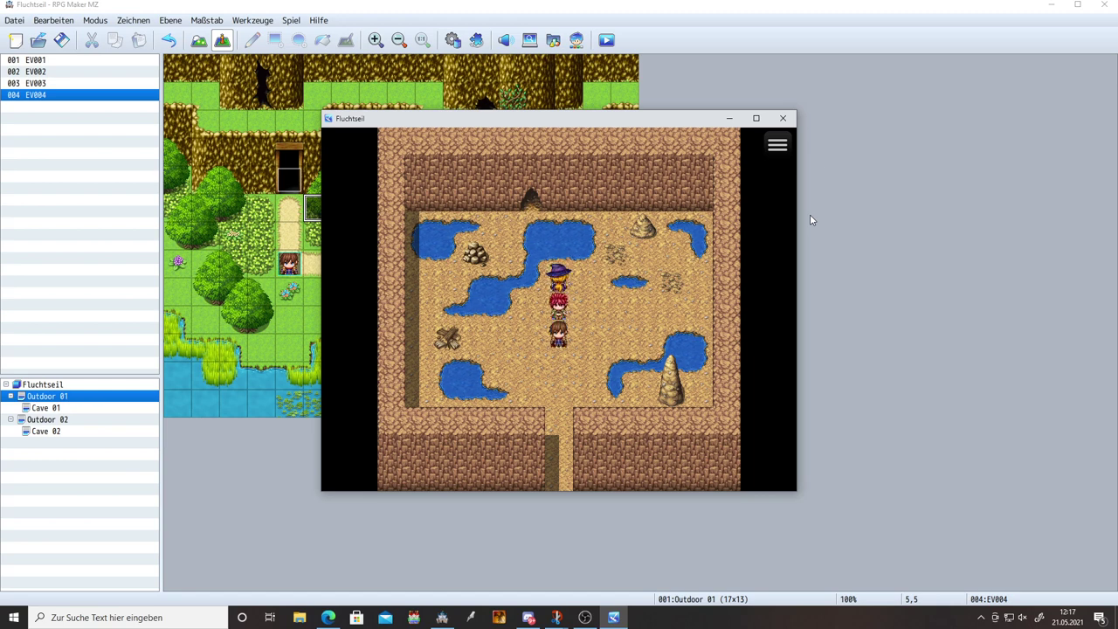
Step: Check variables 0001 Fluchtseil Map ID, 0002 Fluchtseil X and 0003 Fluchtseil Y in the playtest's debug screen, and return to the cave
{"action": "key", "text": "F9"}
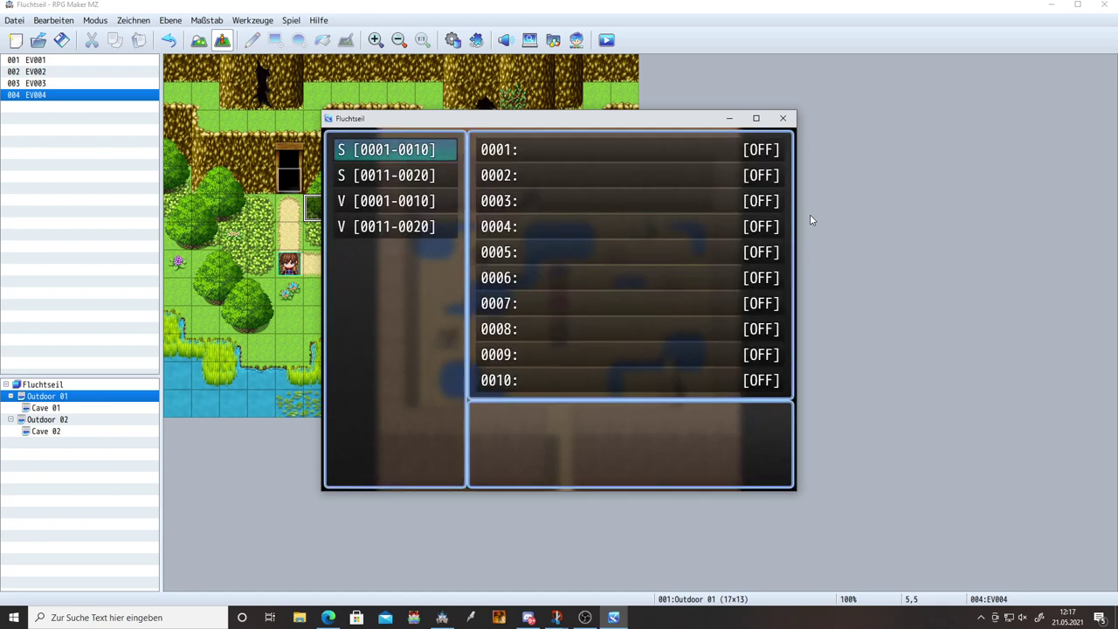
{"action": "key", "text": "Down"}
{"action": "key", "text": "Down"}
{"action": "key", "text": "Return"}
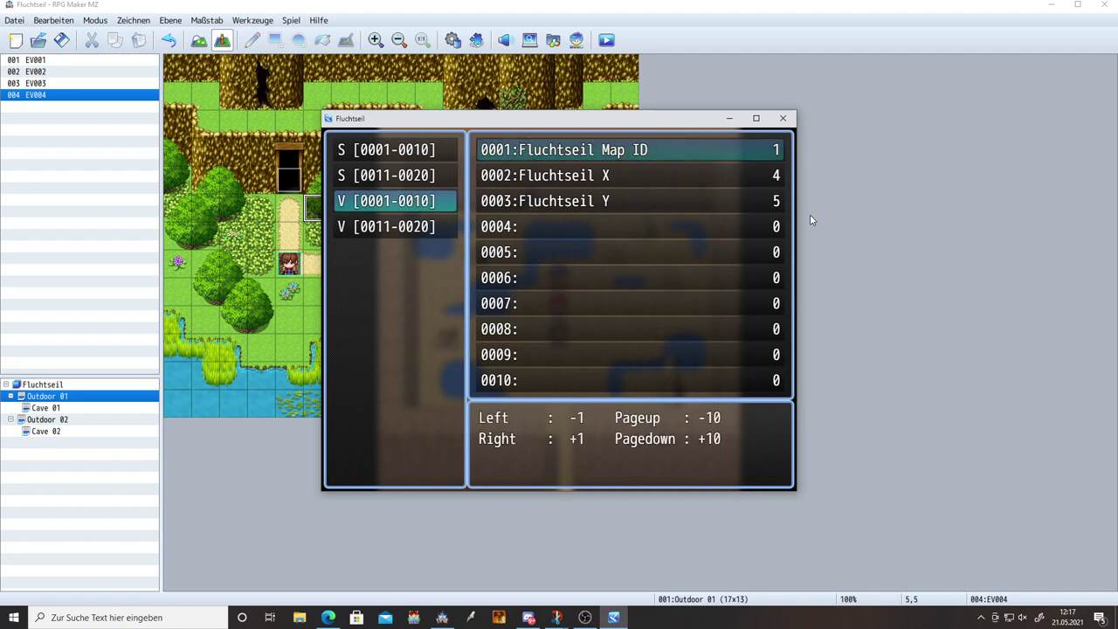
{"action": "key", "text": "Down"}
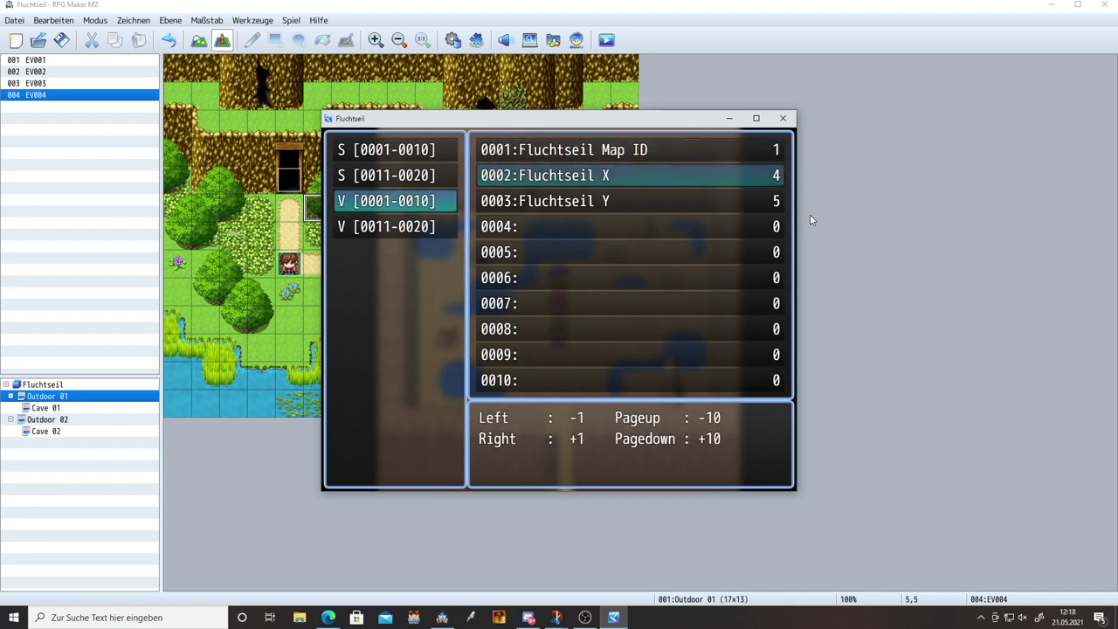
{"action": "key", "text": "Down"}
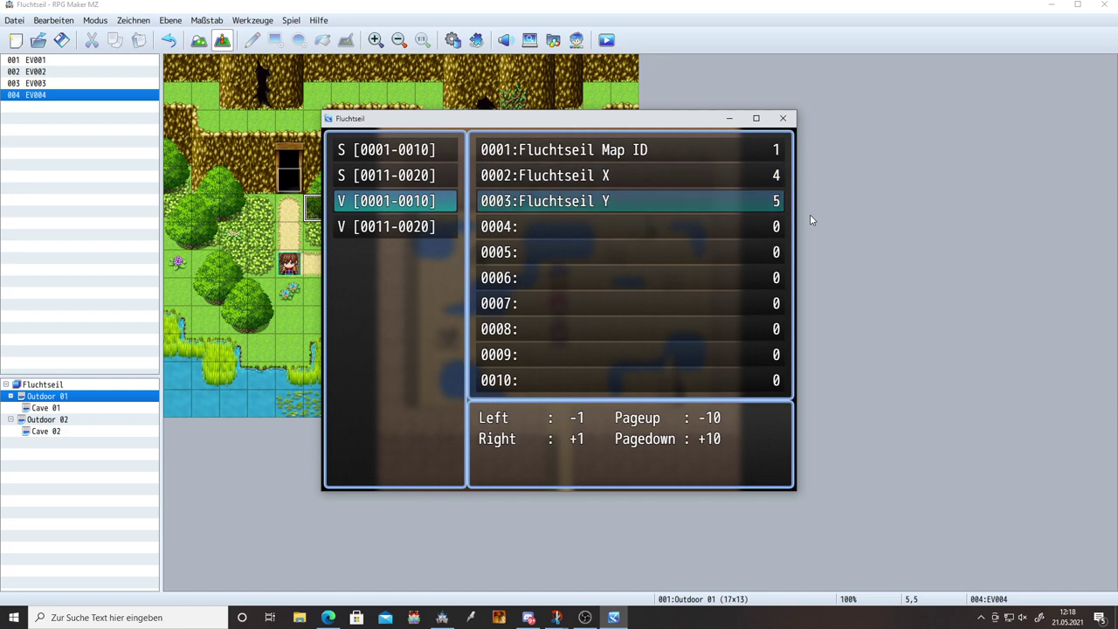
{"action": "key", "text": "Escape"}
{"action": "key", "text": "Escape"}
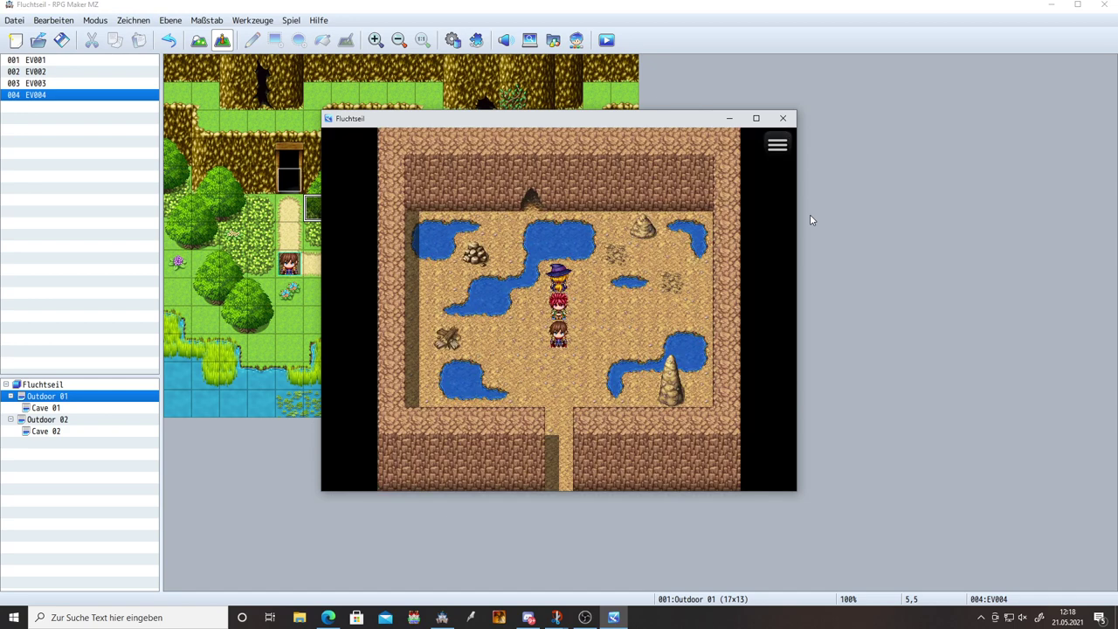
Step: Check the party's item inventory for a Fluchtseil inside the cave and return to the map
{"action": "key", "text": "Escape"}
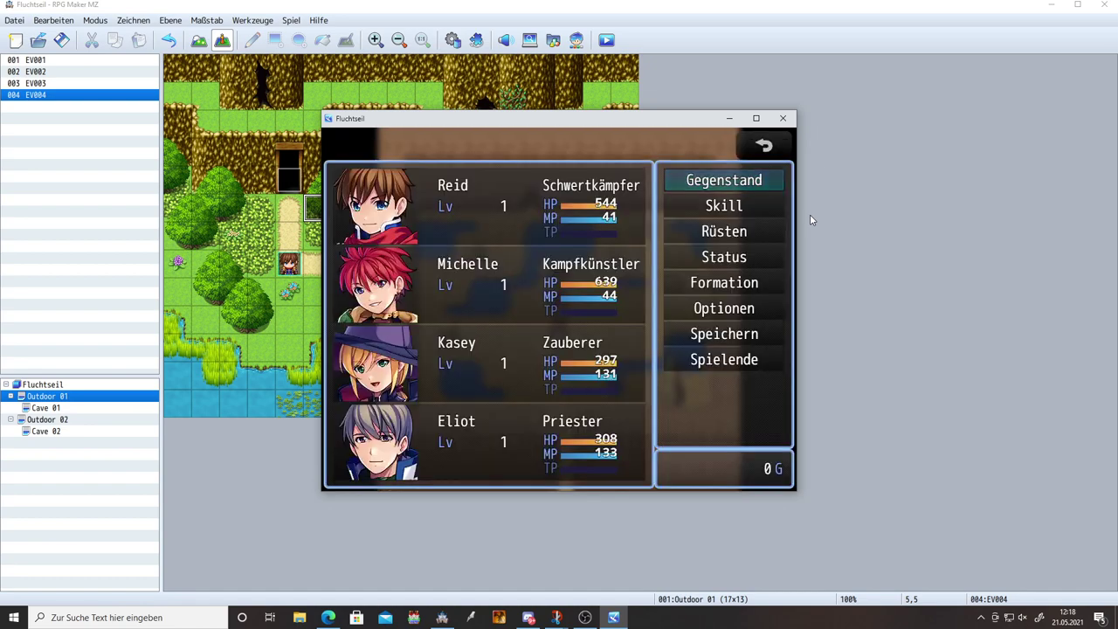
{"action": "key", "text": "Return"}
{"action": "key", "text": "Return"}
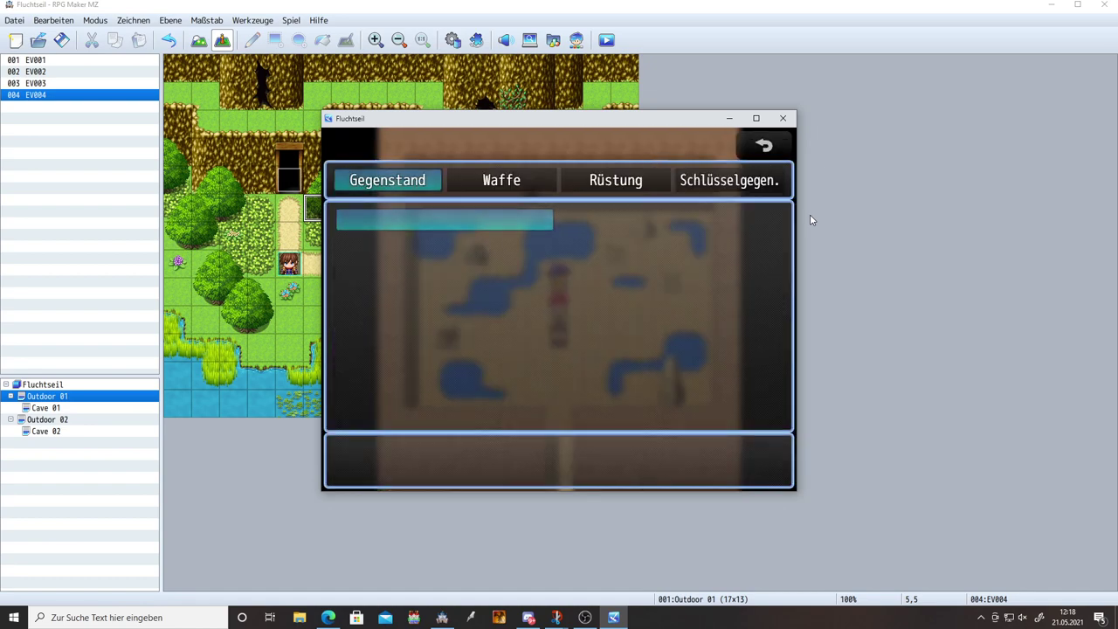
{"action": "key", "text": "Escape"}
{"action": "key", "text": "Escape"}
{"action": "key", "text": "Escape"}
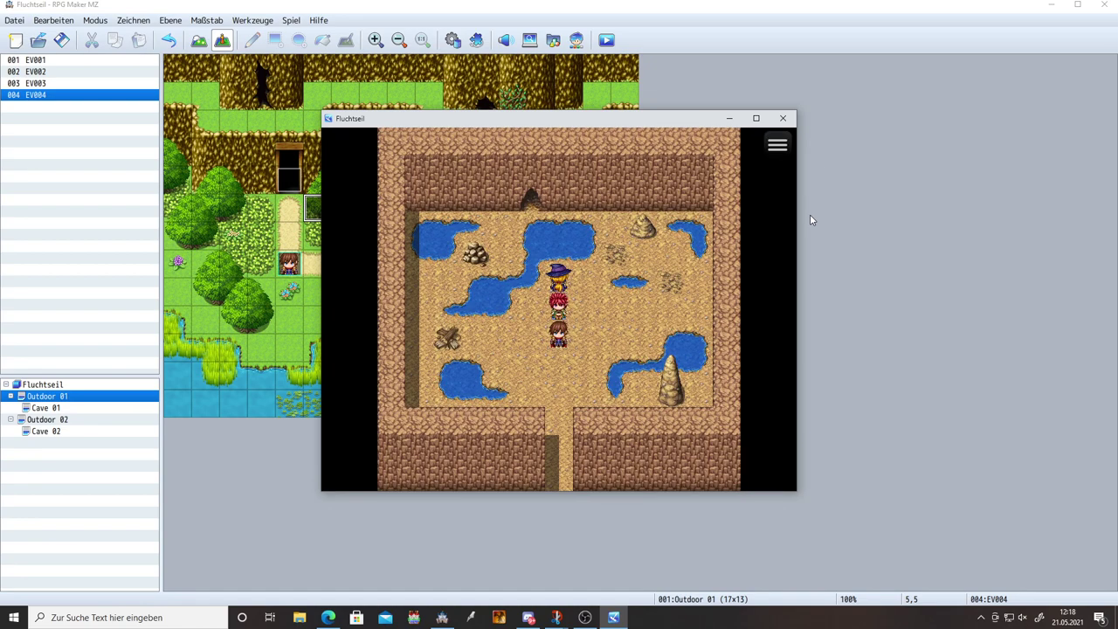
Step: Leave the cave, collect another Fluchtseil from the event beside the path, and walk back into the cave
{"action": "key", "text": "Down"}
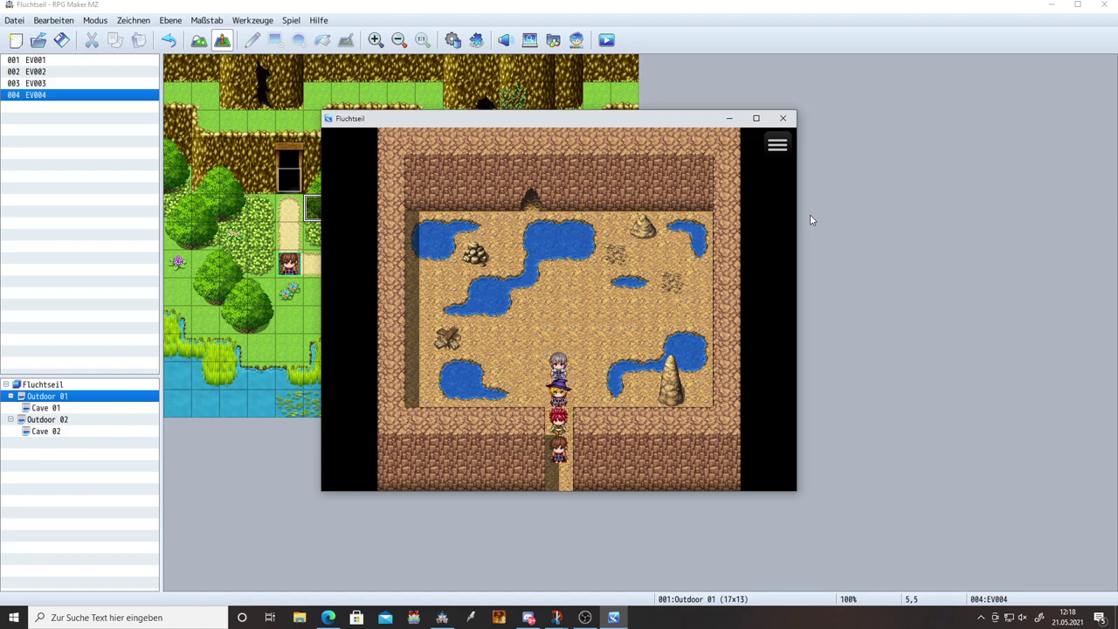
{"action": "key", "text": "Right"}
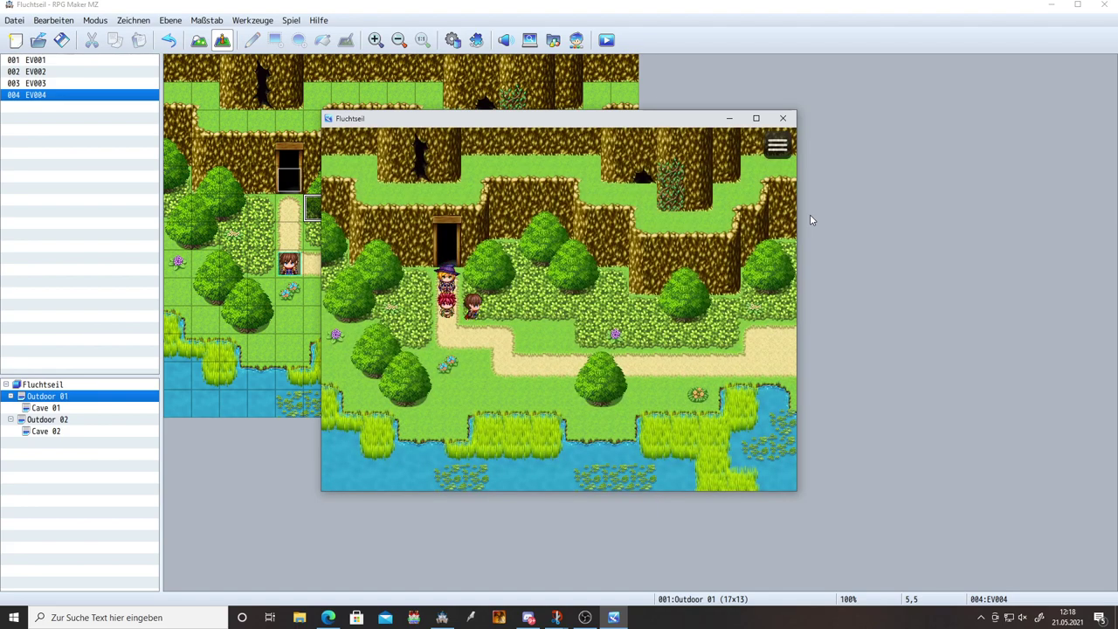
{"action": "key", "text": "Up"}
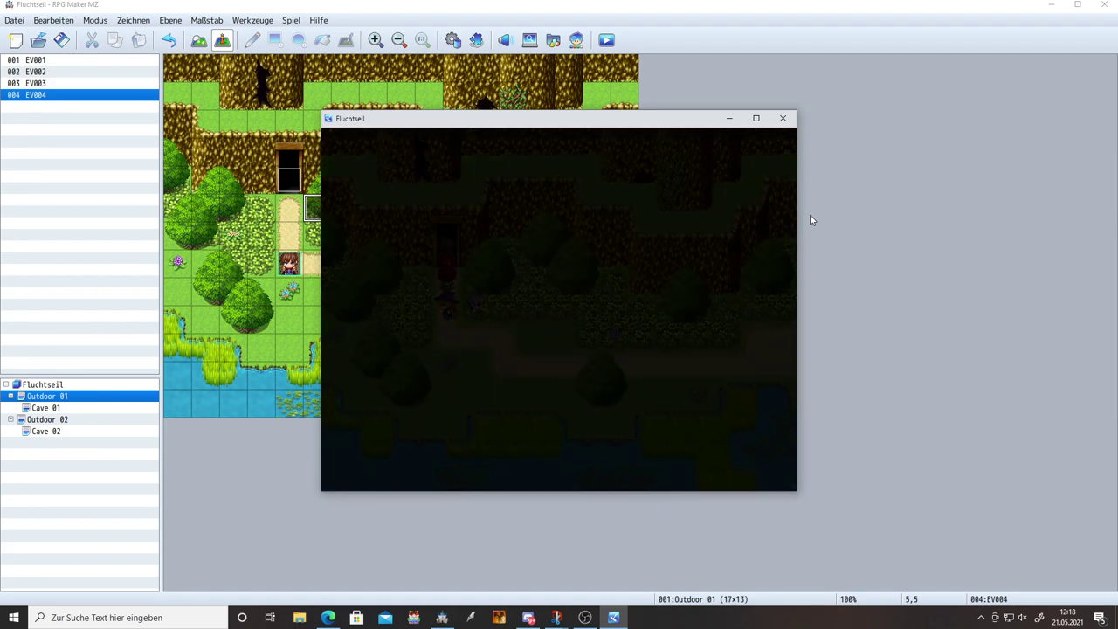
{"action": "key", "text": "Up"}
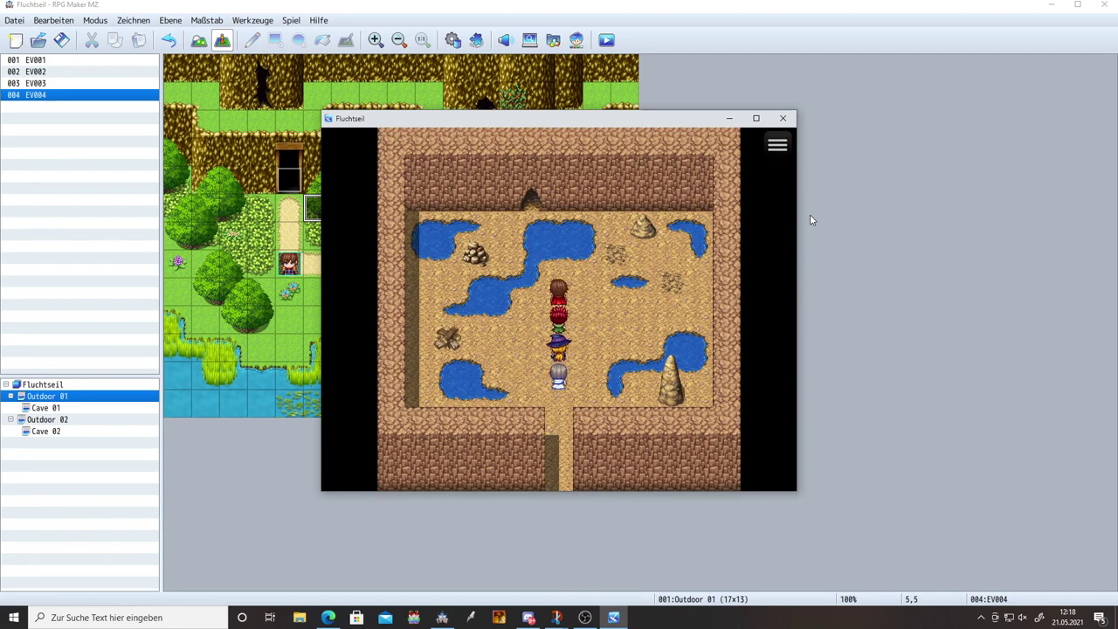
Step: Use the Fluchtseil from the item inventory inside the cave and walk the party away from the outdoor entrance
{"action": "key", "text": "Escape"}
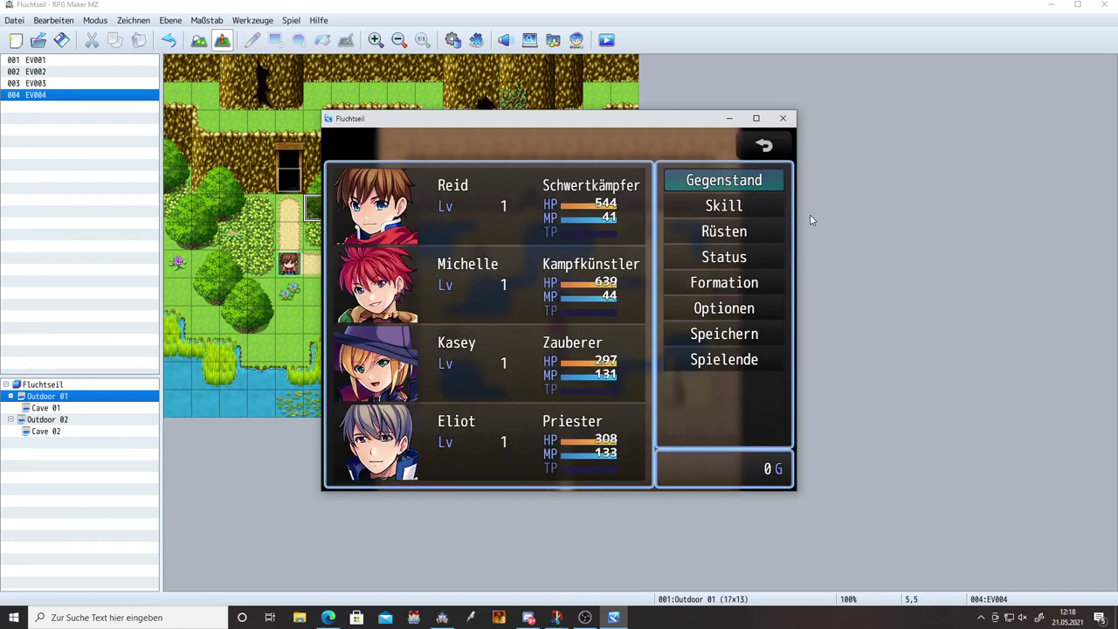
{"action": "key", "text": "Return"}
{"action": "key", "text": "Return"}
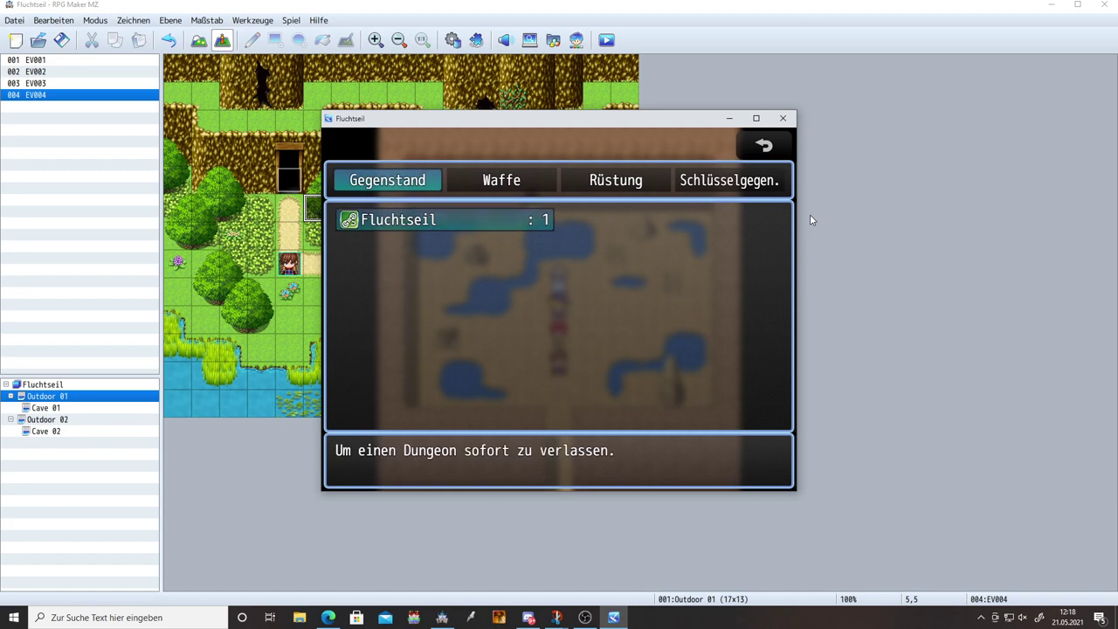
{"action": "key", "text": "Return"}
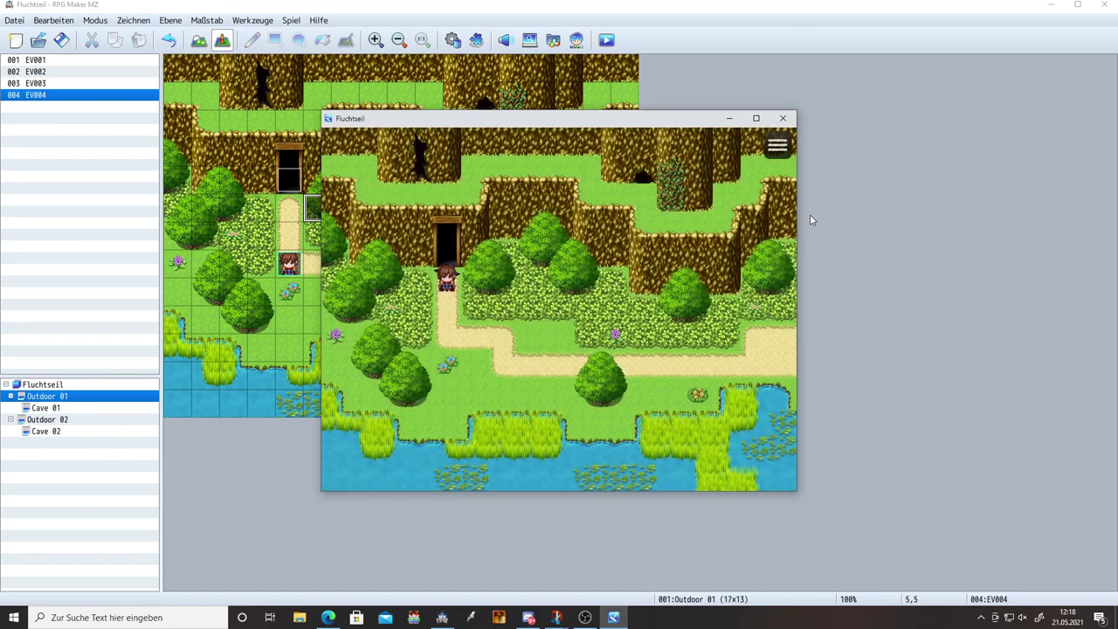
{"action": "key", "text": "Down"}
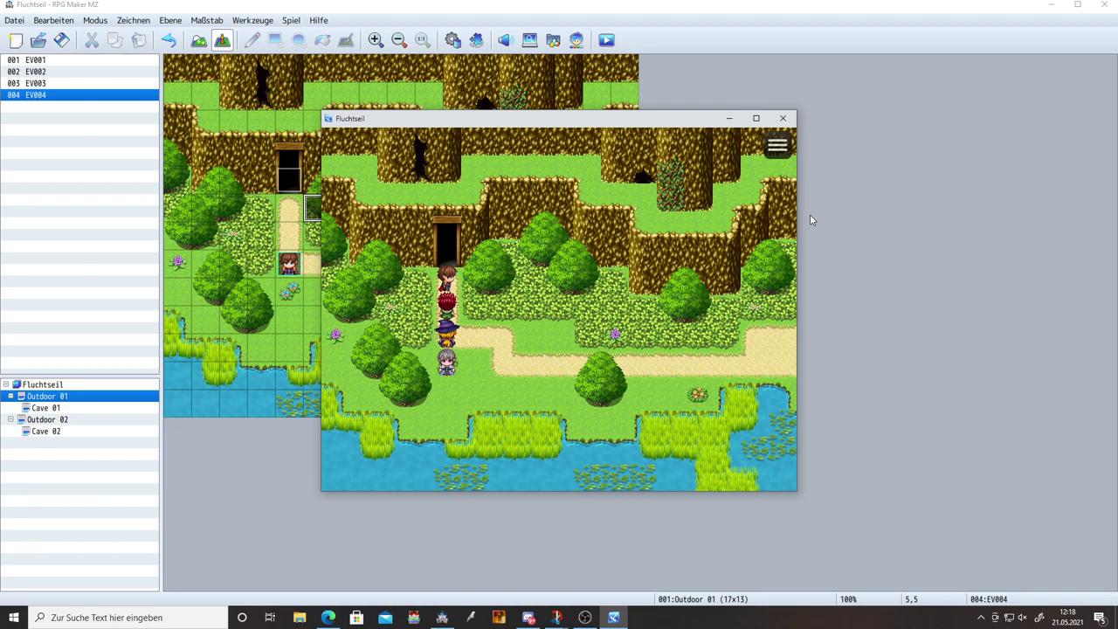
Step: Close the playtest and open the Fluchtseil common event in the database at its Else branch message
{"action": "left_click", "coordinate": [783, 118]}
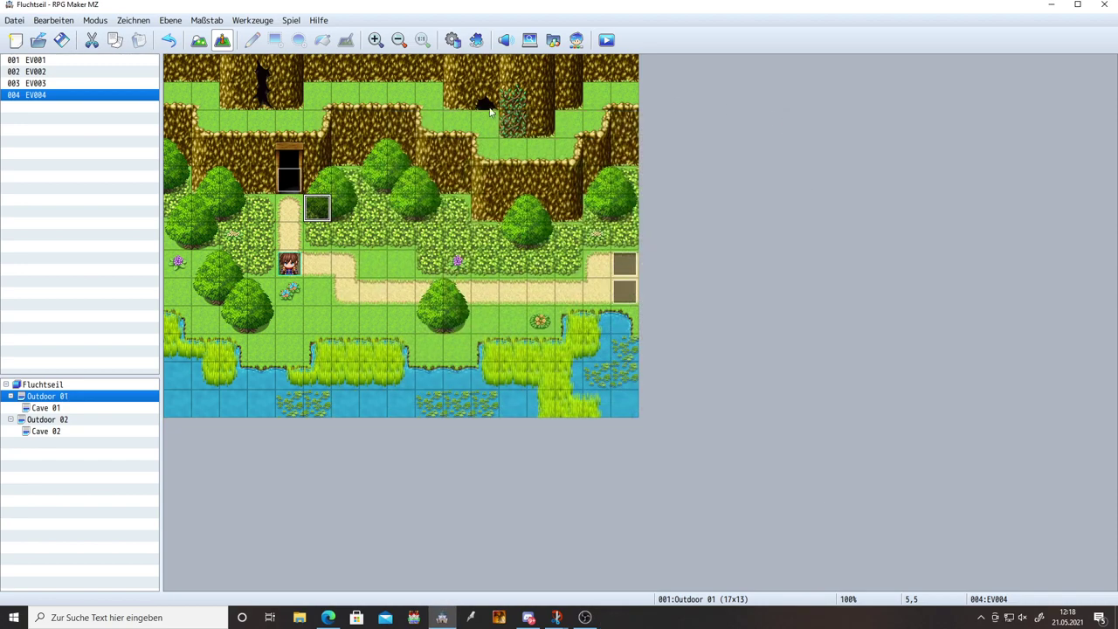
{"action": "left_click", "coordinate": [453, 40]}
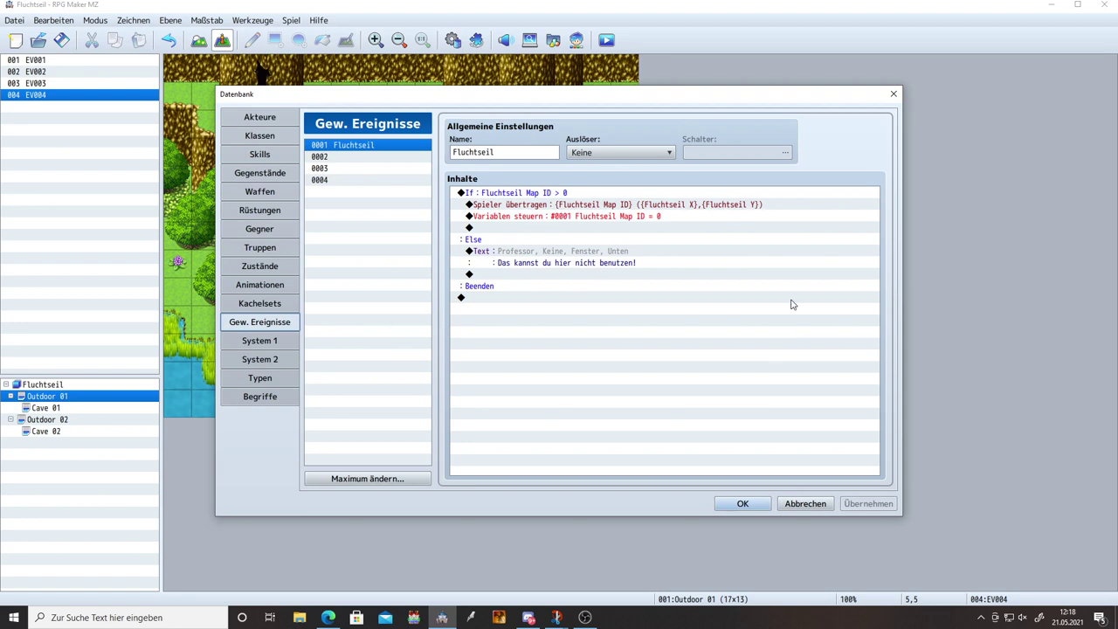
{"action": "left_click", "coordinate": [549, 254]}
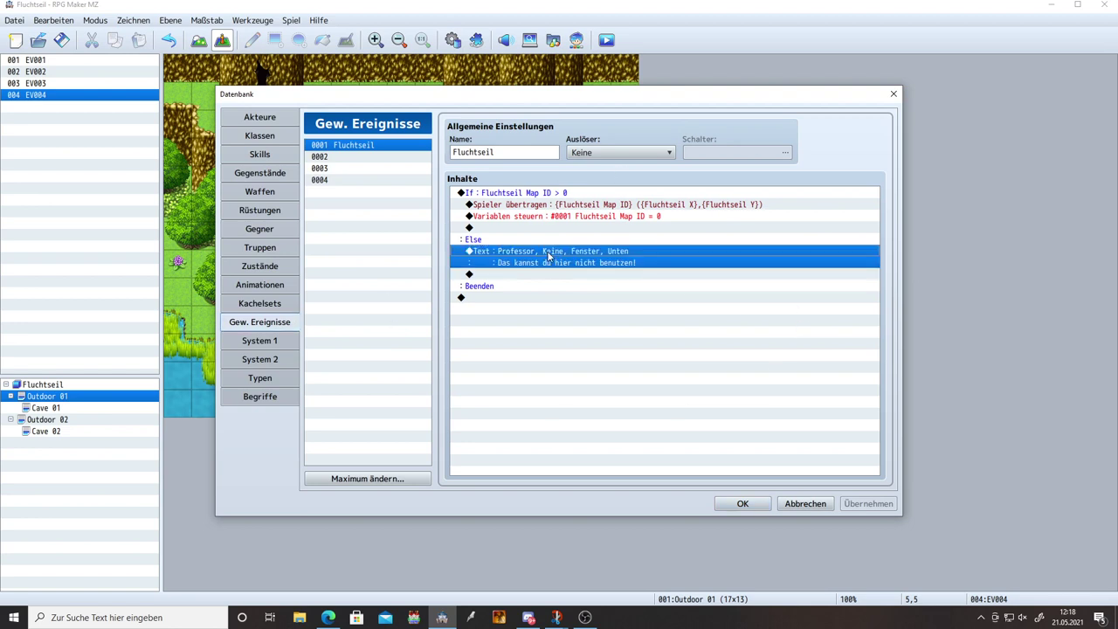
Step: Add a command below the Else branch message that increases item 0032 Fluchtseil by constant 1, and save the database changes
{"action": "left_click", "coordinate": [523, 274]}
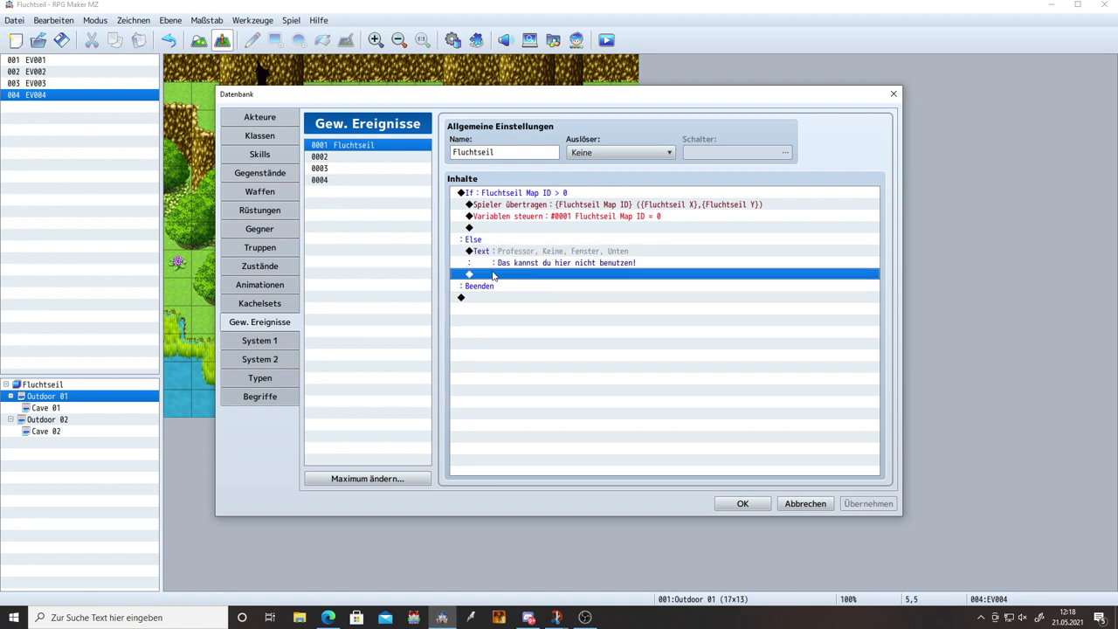
{"action": "double_click", "coordinate": [497, 276]}
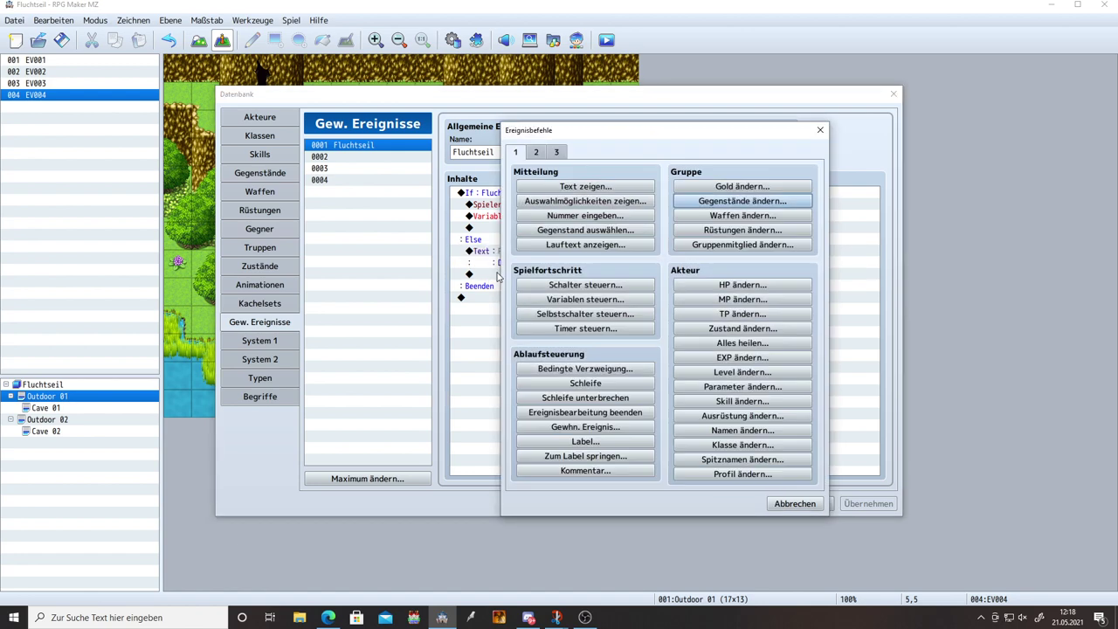
{"action": "left_click", "coordinate": [715, 206]}
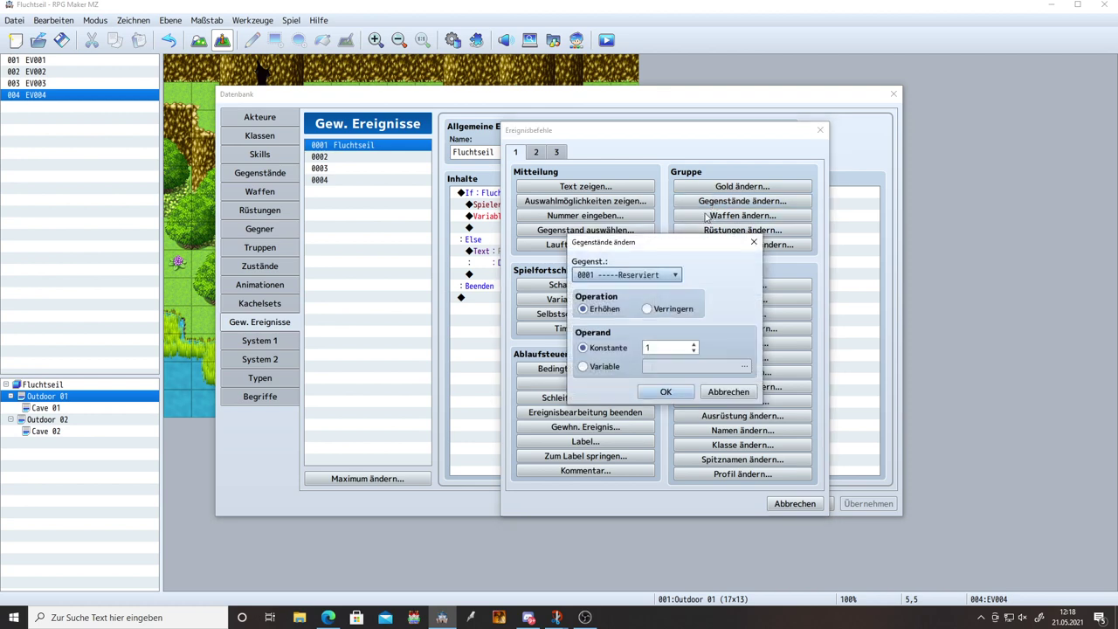
{"action": "left_click", "coordinate": [598, 278]}
{"action": "scroll", "coordinate": [648, 436], "scroll_direction": "down", "scroll_amount": 3}
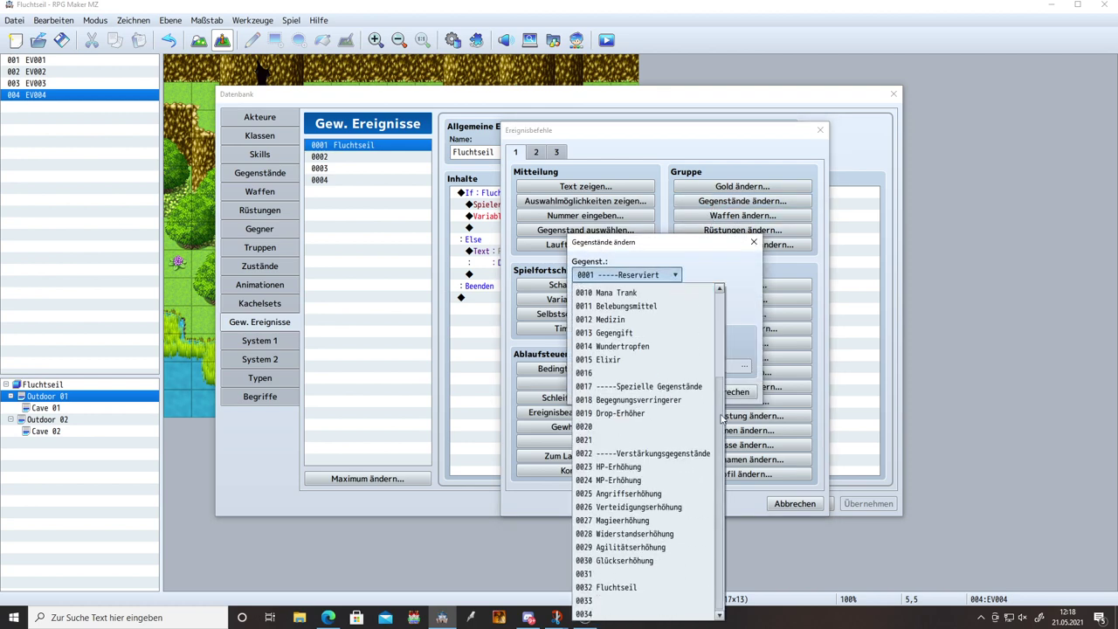
{"action": "key", "text": "Escape"}
{"action": "left_click", "coordinate": [626, 275]}
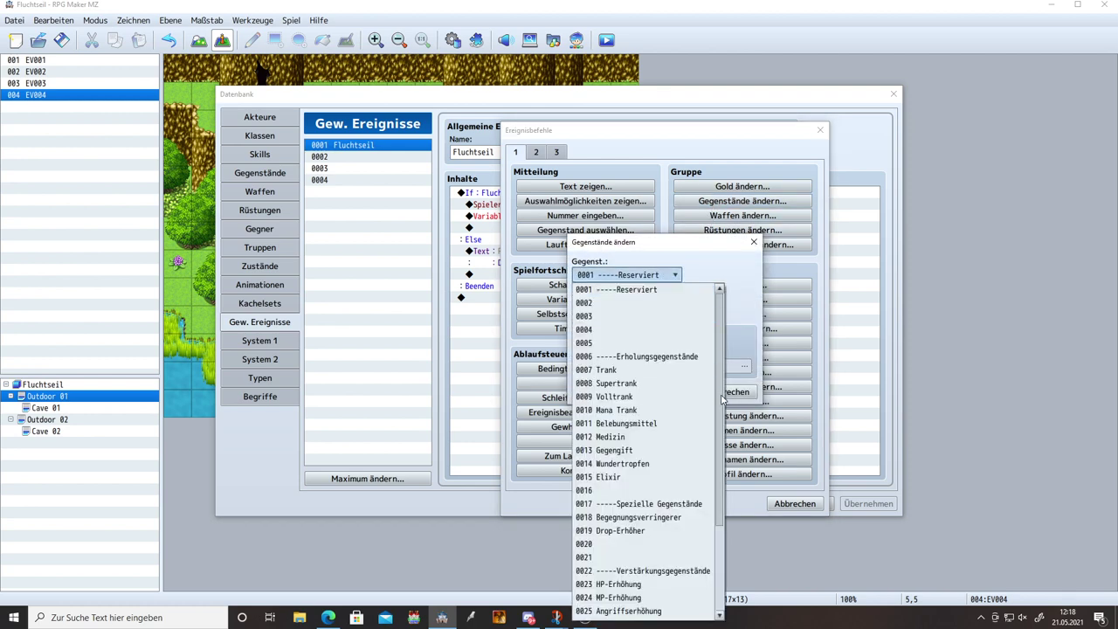
{"action": "scroll", "coordinate": [720, 493], "scroll_direction": "down", "scroll_amount": 3}
{"action": "left_click", "coordinate": [616, 586]}
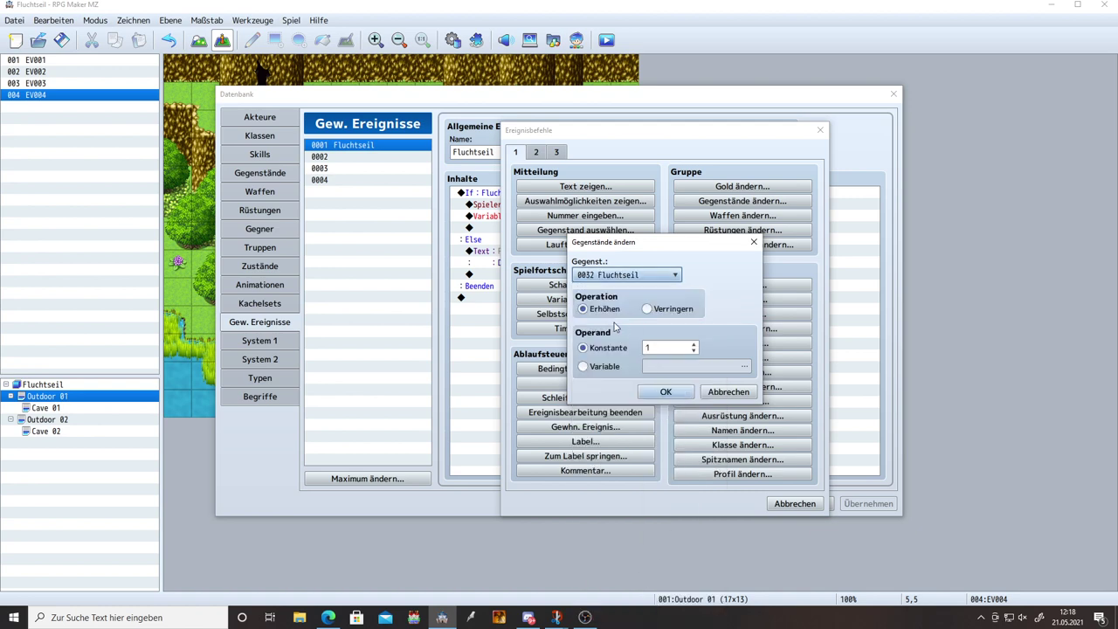
{"action": "left_click", "coordinate": [652, 348]}
{"action": "left_click", "coordinate": [666, 392]}
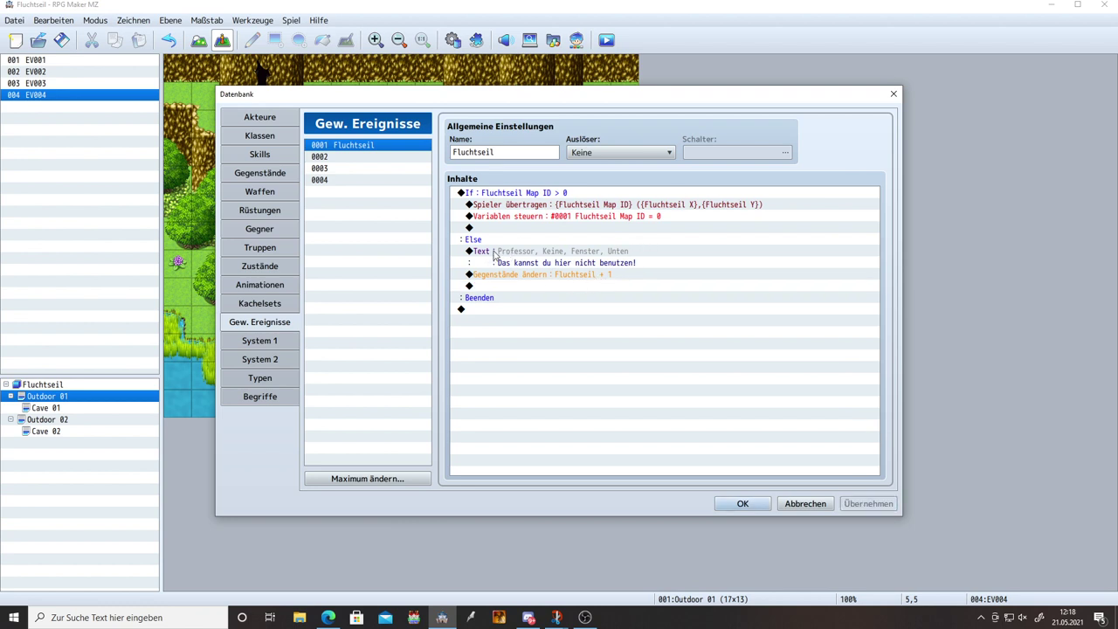
{"action": "left_click", "coordinate": [577, 275]}
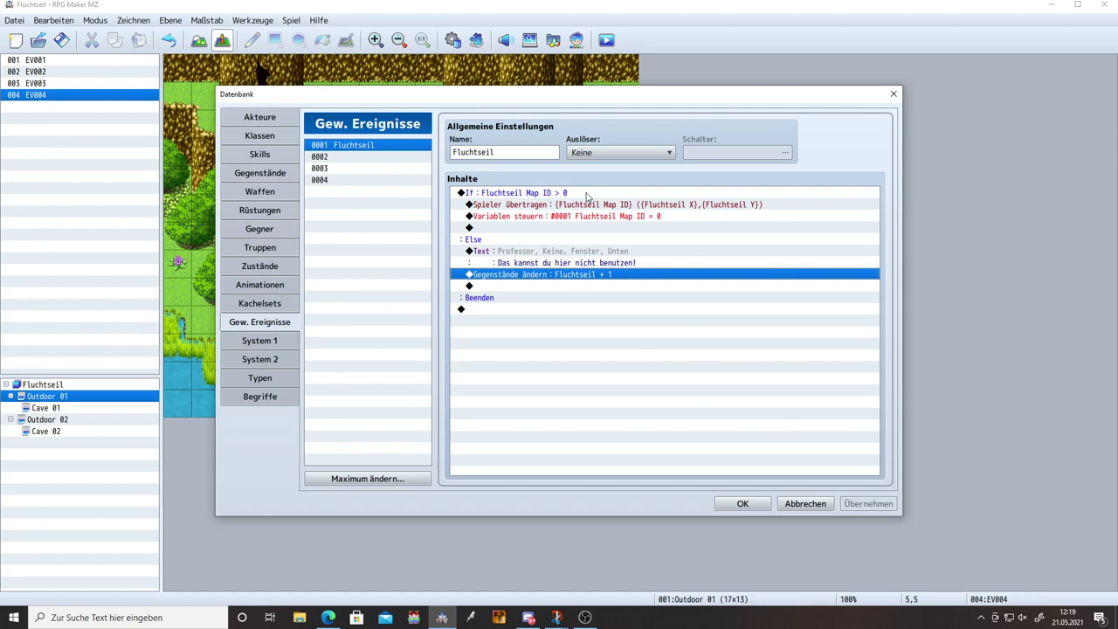
{"action": "left_click", "coordinate": [741, 504]}
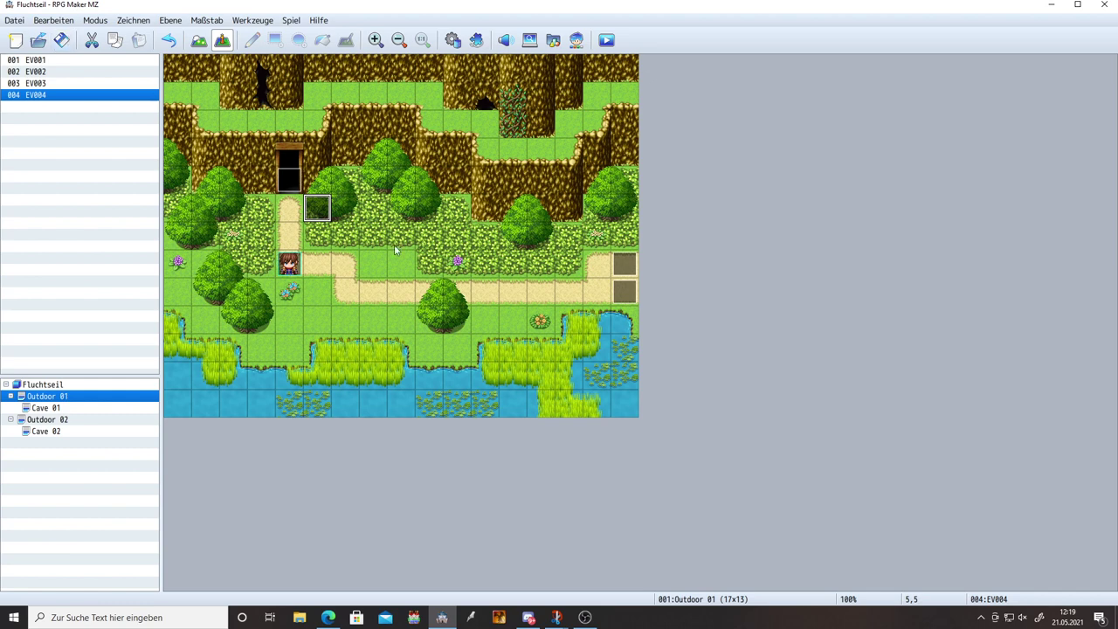
Step: Start a playtest with a new game and walk the party north through the entrance into the cave
{"action": "left_click", "coordinate": [607, 40]}
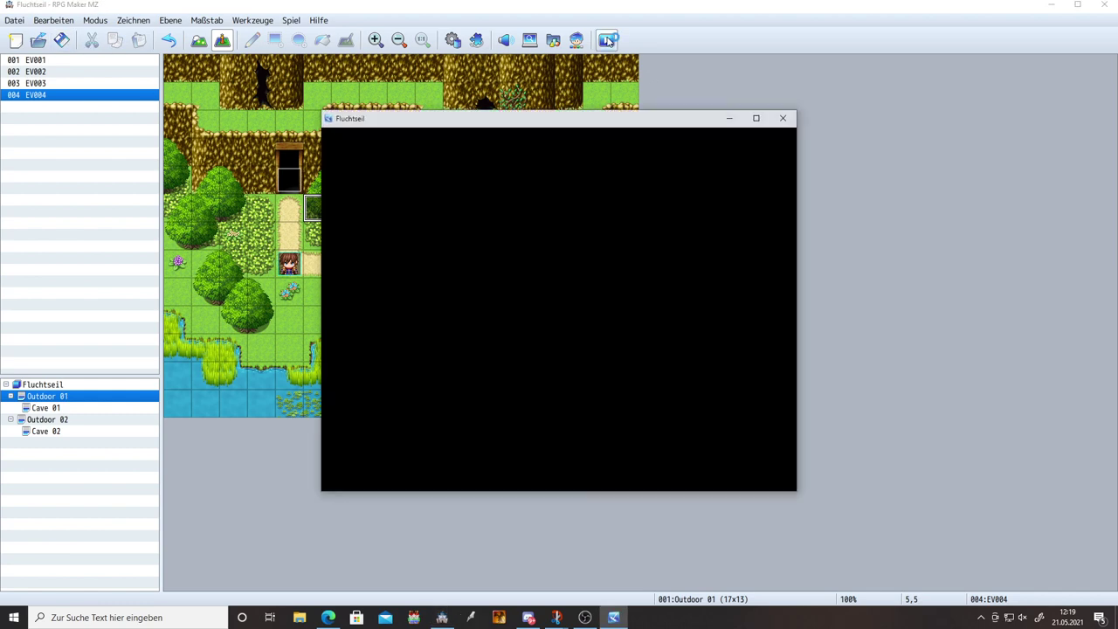
{"action": "key", "text": "Return"}
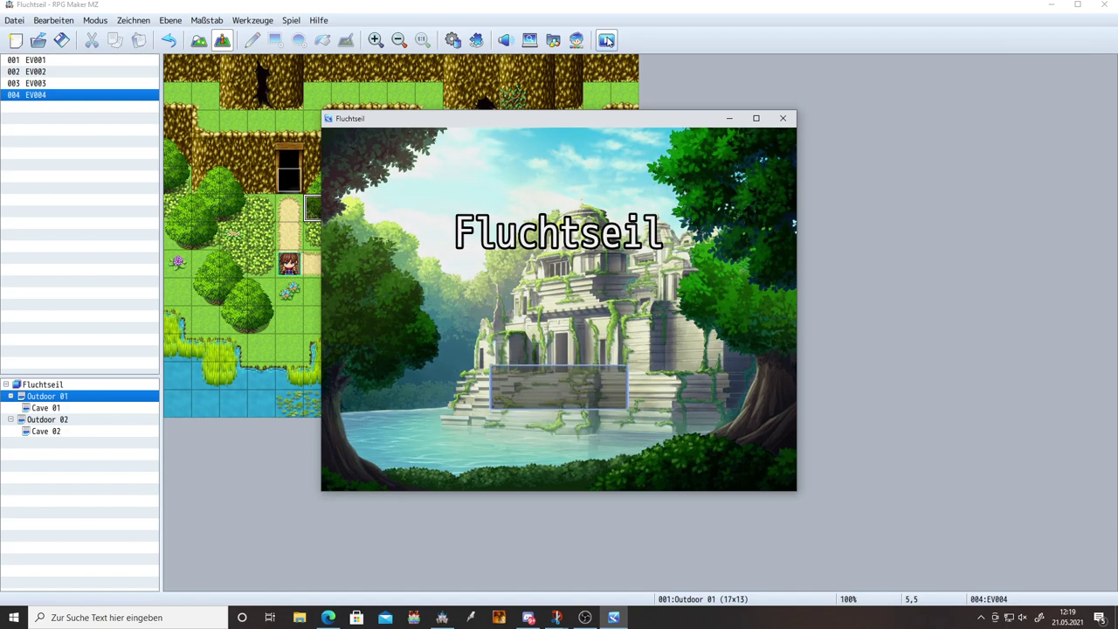
{"action": "key", "text": "Up"}
{"action": "key", "text": "Up"}
{"action": "key", "text": "Up"}
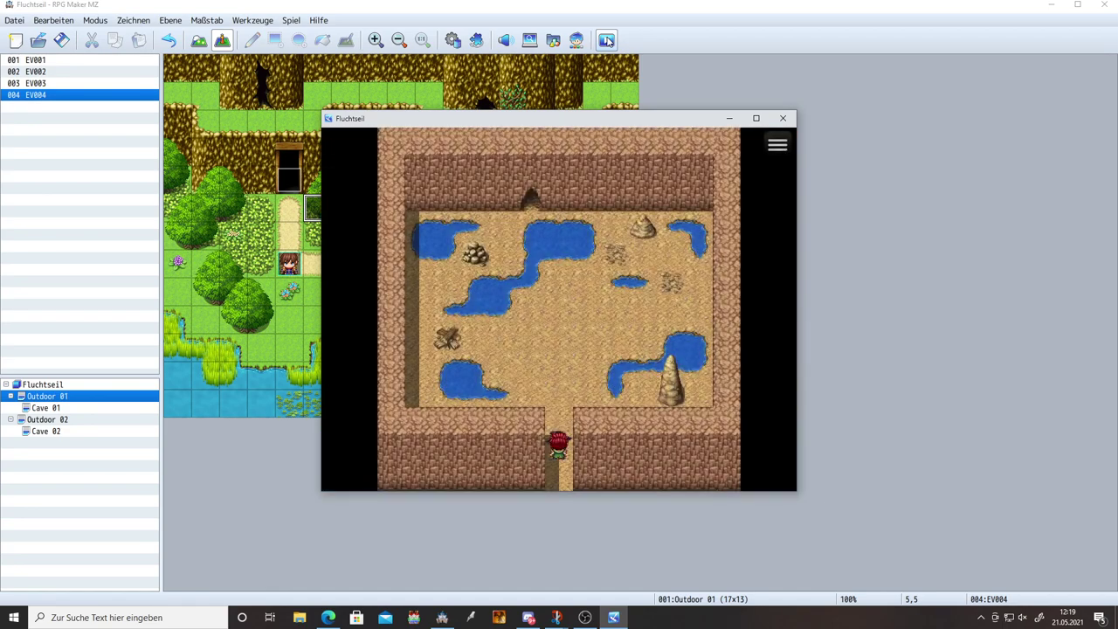
{"action": "key", "text": "Up"}
Step: Check variables 0001 to 0003 in the debug screen inside the cave and again after walking back outdoors
{"action": "key", "text": "F9"}
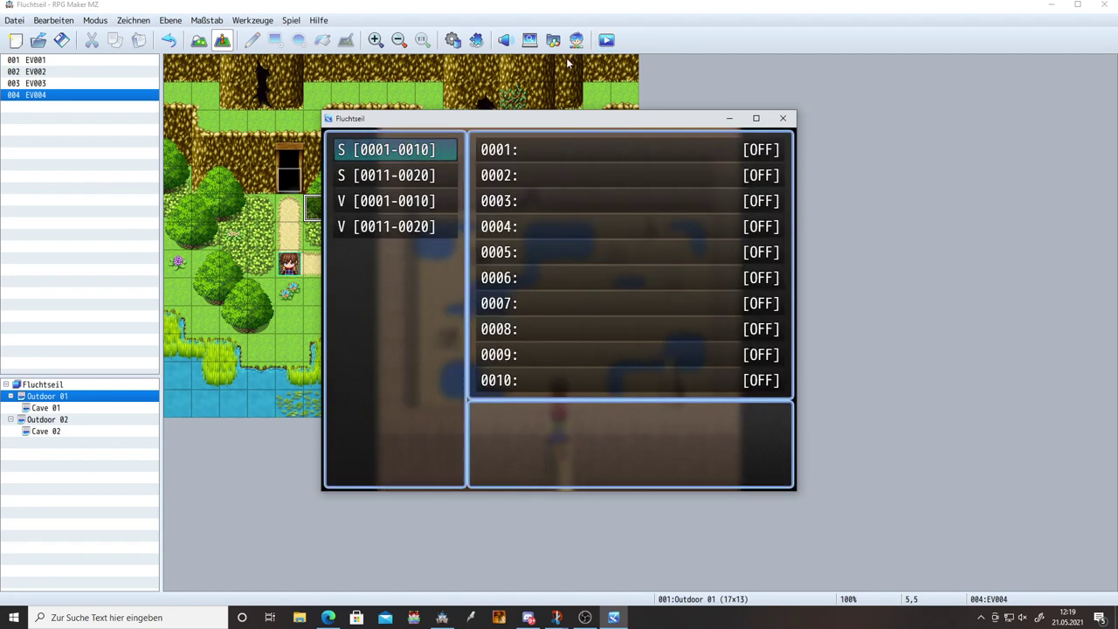
{"action": "key", "text": "Down"}
{"action": "key", "text": "Down"}
{"action": "key", "text": "Escape"}
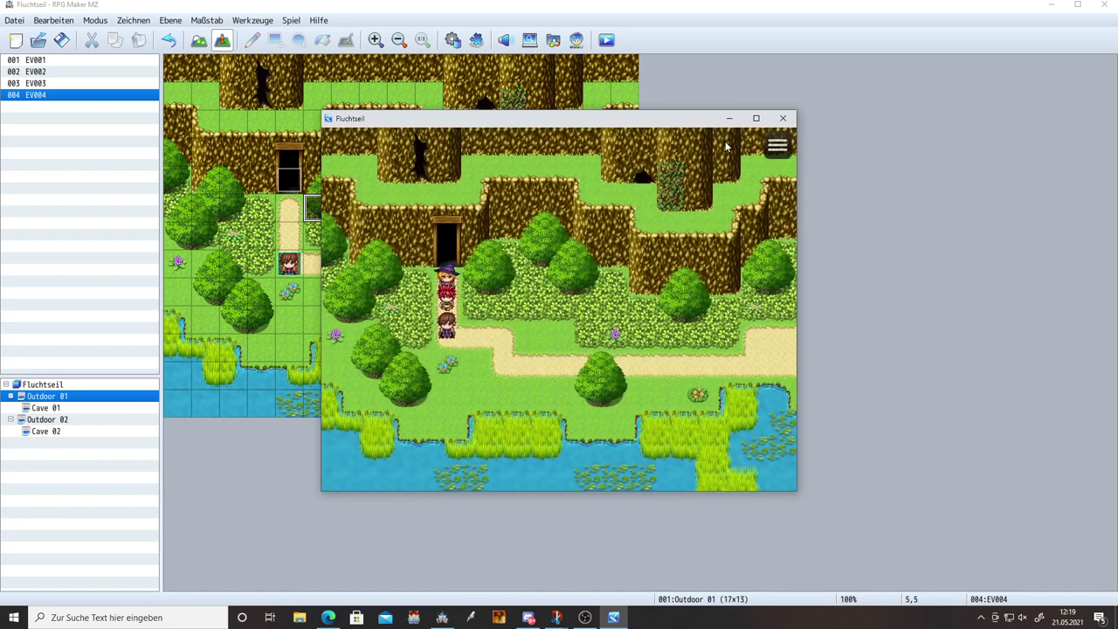
{"action": "key", "text": "F9"}
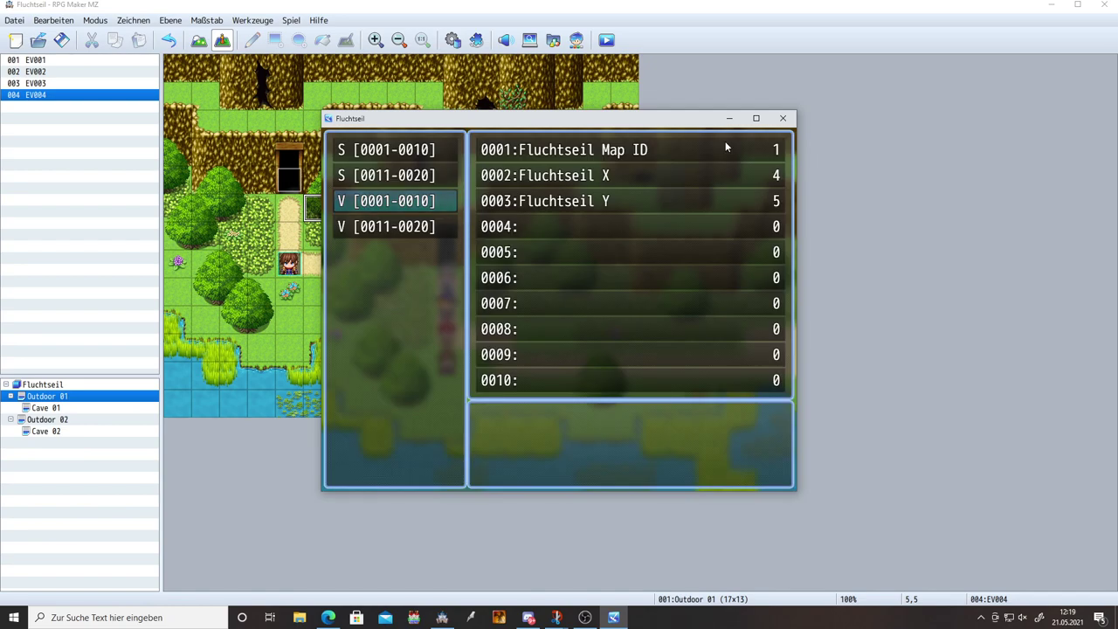
{"action": "key", "text": "Escape"}
Step: Use the Fluchtseil from the item inventory while outdoors, and close the playtest
{"action": "left_click", "coordinate": [767, 159]}
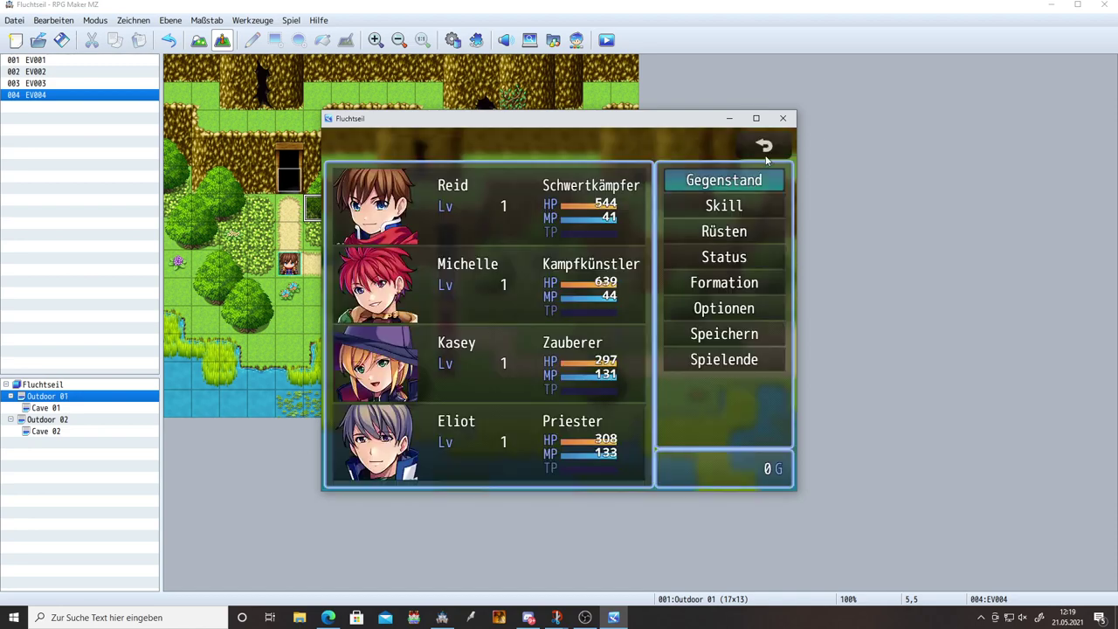
{"action": "key", "text": "Return"}
{"action": "key", "text": "Return"}
{"action": "key", "text": "Return"}
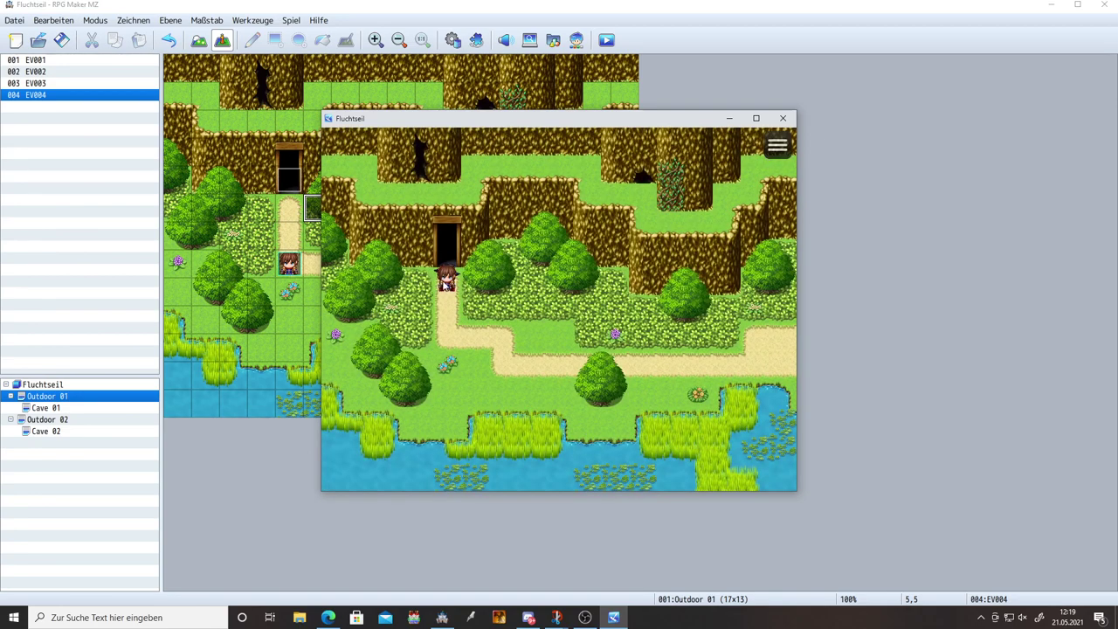
{"action": "left_click", "coordinate": [780, 118]}
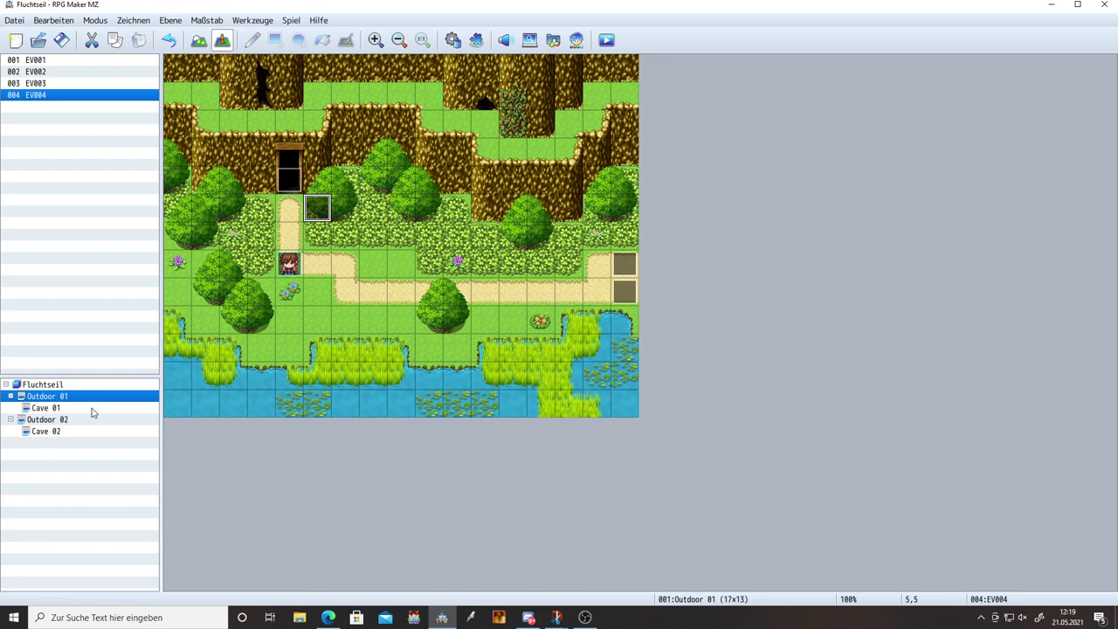
Step: In Cave 01's exit event EV001, insert a command setting variable 0001 Fluchtseil Map ID to 0 before the sound effect
{"action": "left_click", "coordinate": [45, 408]}
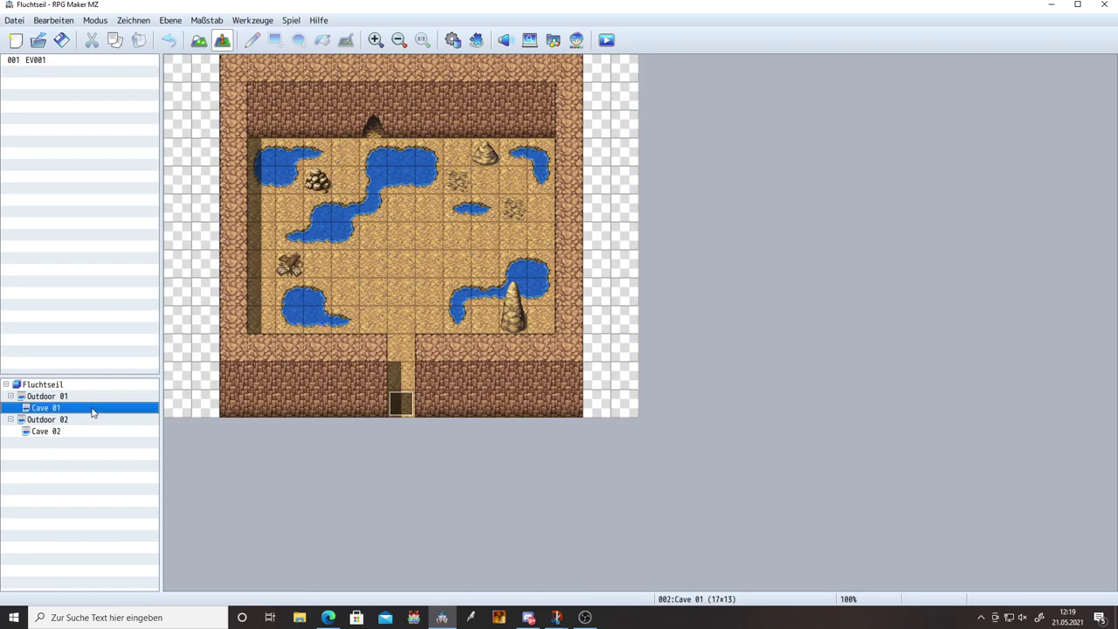
{"action": "double_click", "coordinate": [406, 402]}
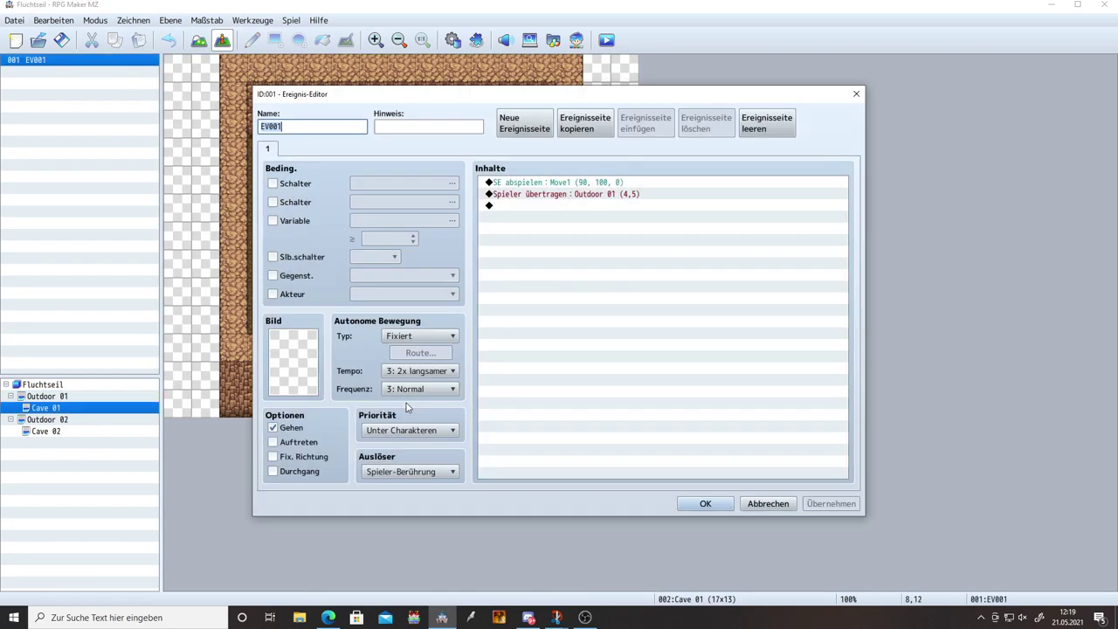
{"action": "left_click", "coordinate": [559, 185]}
{"action": "key", "text": "Insert"}
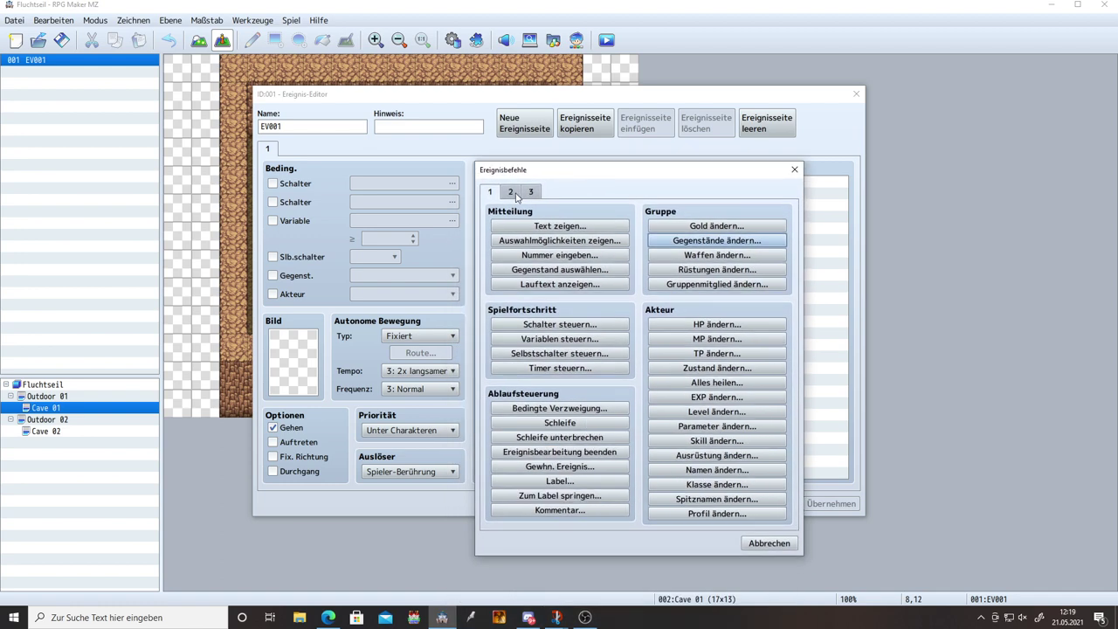
{"action": "left_click", "coordinate": [559, 339]}
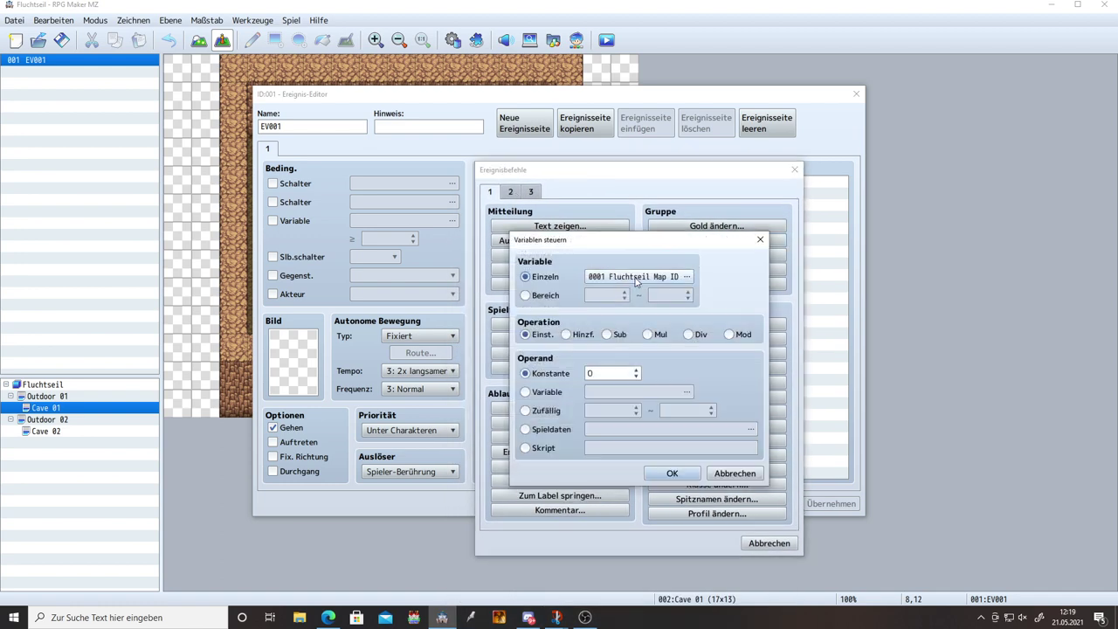
{"action": "left_click", "coordinate": [647, 278]}
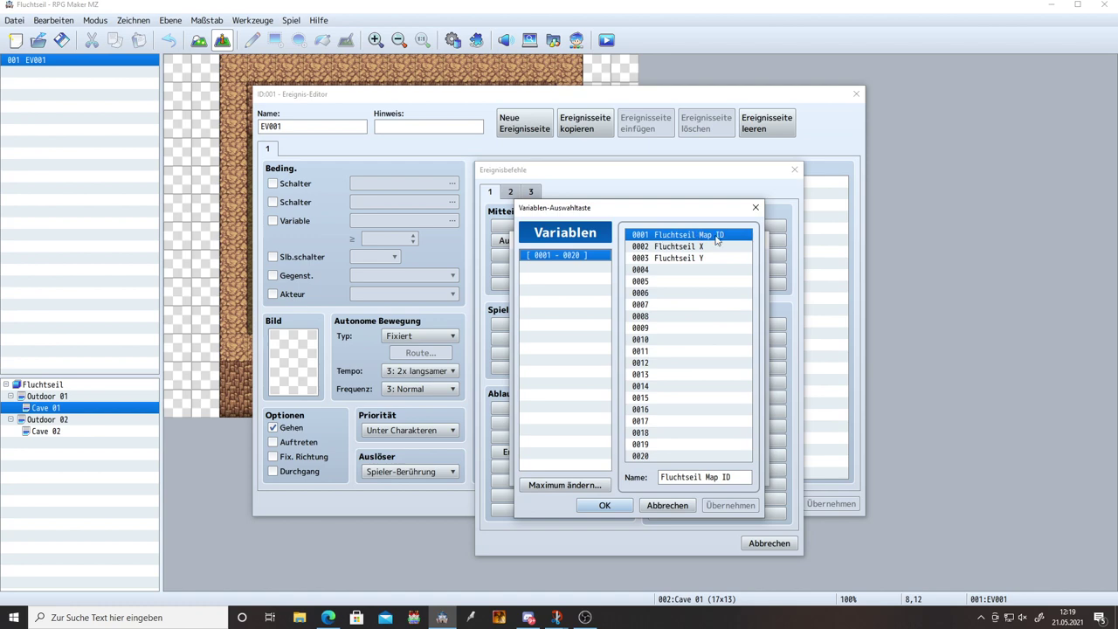
{"action": "double_click", "coordinate": [717, 236]}
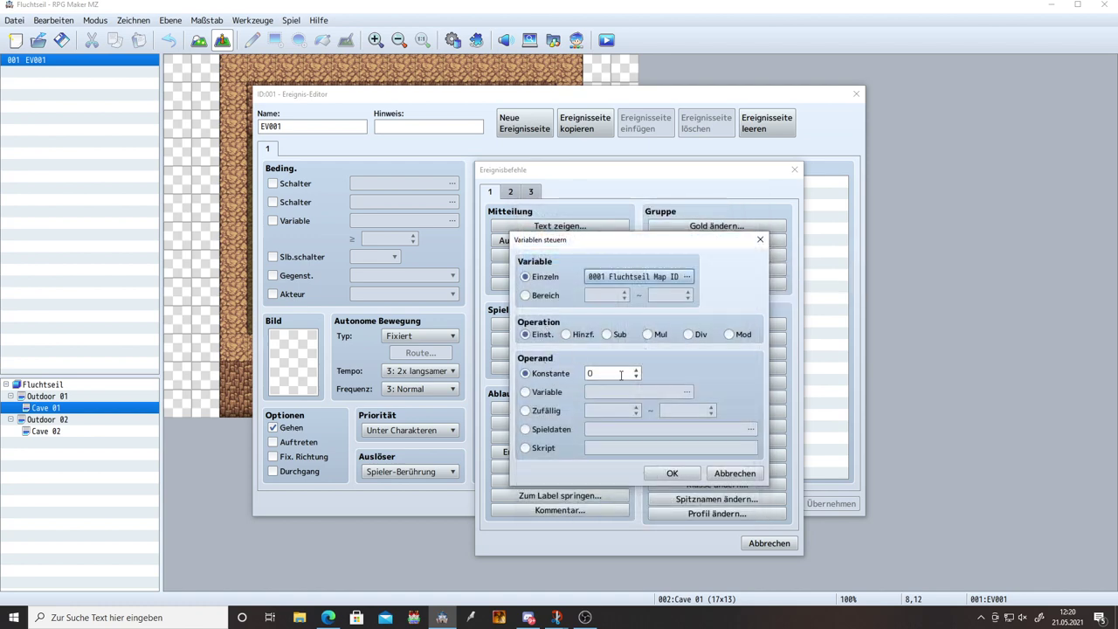
{"action": "left_click", "coordinate": [672, 472]}
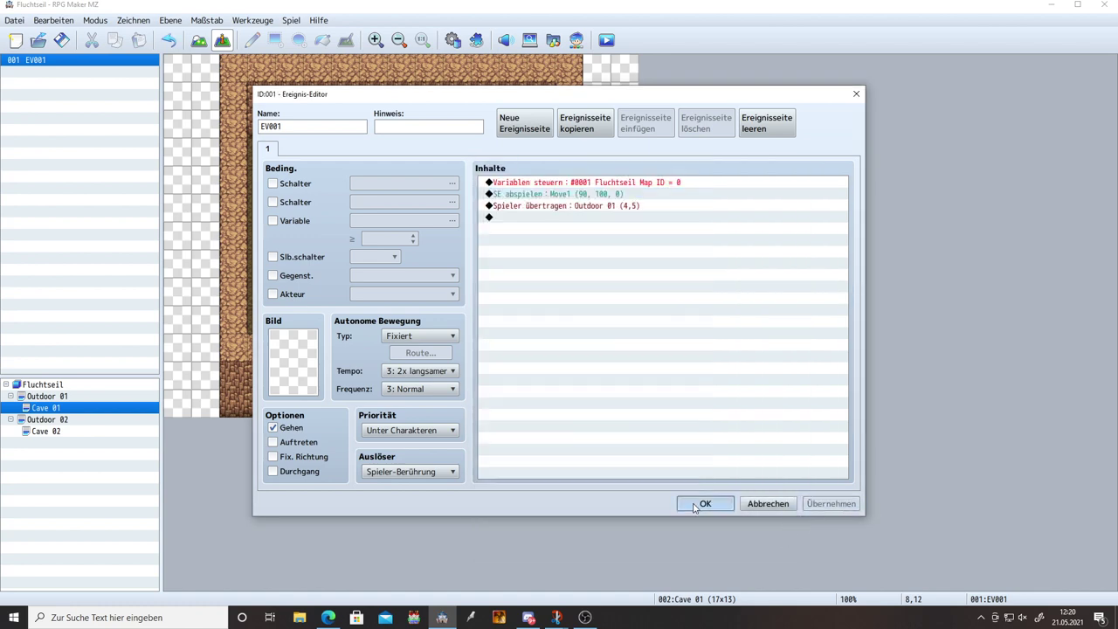
{"action": "left_click", "coordinate": [704, 504]}
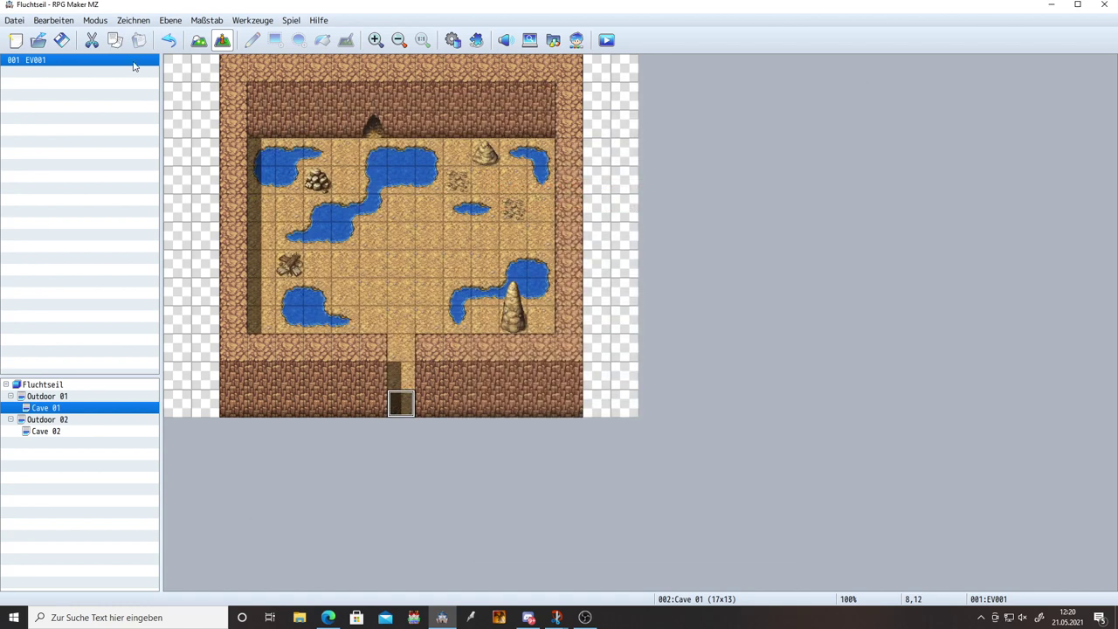
Step: Launch another playtest and start a new game on the outdoor map
{"action": "left_click", "coordinate": [607, 42]}
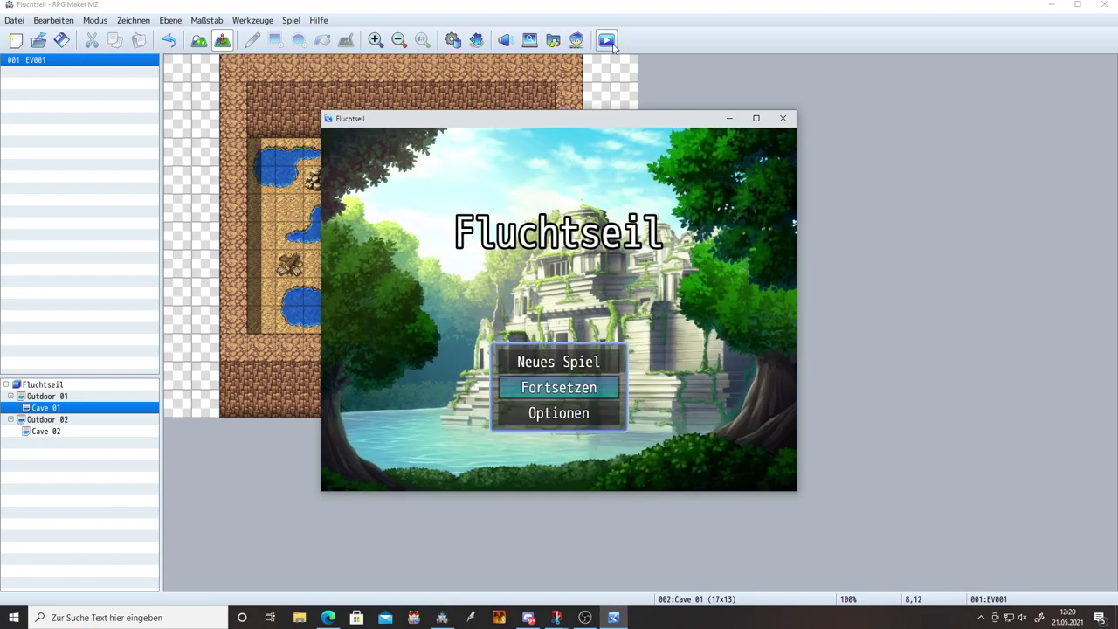
{"action": "key", "text": "Up"}
{"action": "key", "text": "Return"}
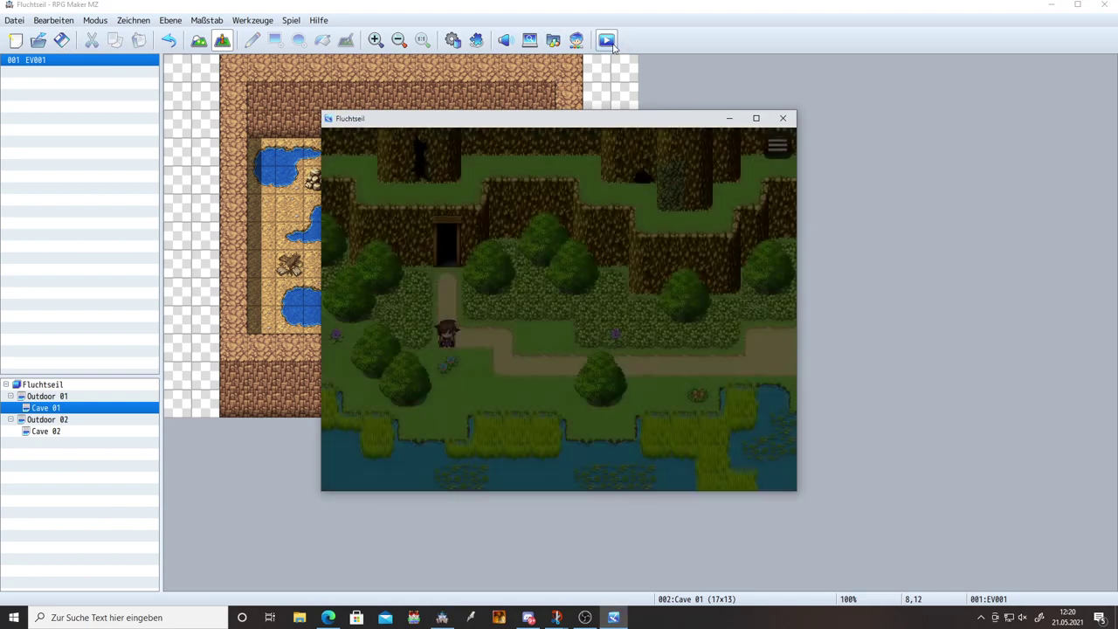
Step: Check variables 0001 to 0003 in the debug screen before and after walking the party into the cave
{"action": "key", "text": "F9"}
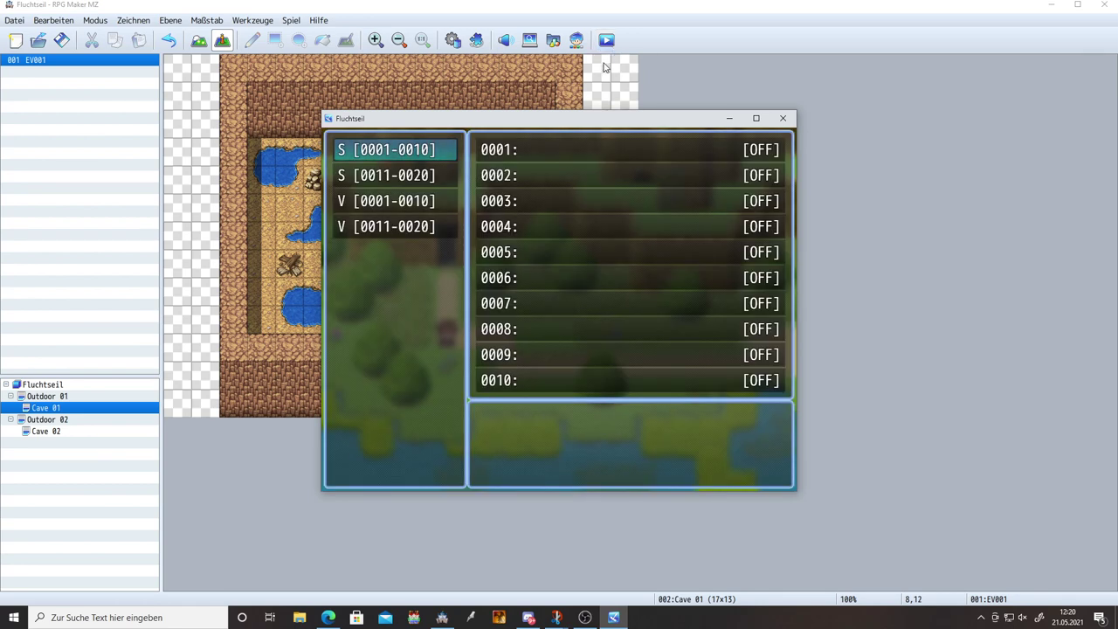
{"action": "key", "text": "Down"}
{"action": "key", "text": "Down"}
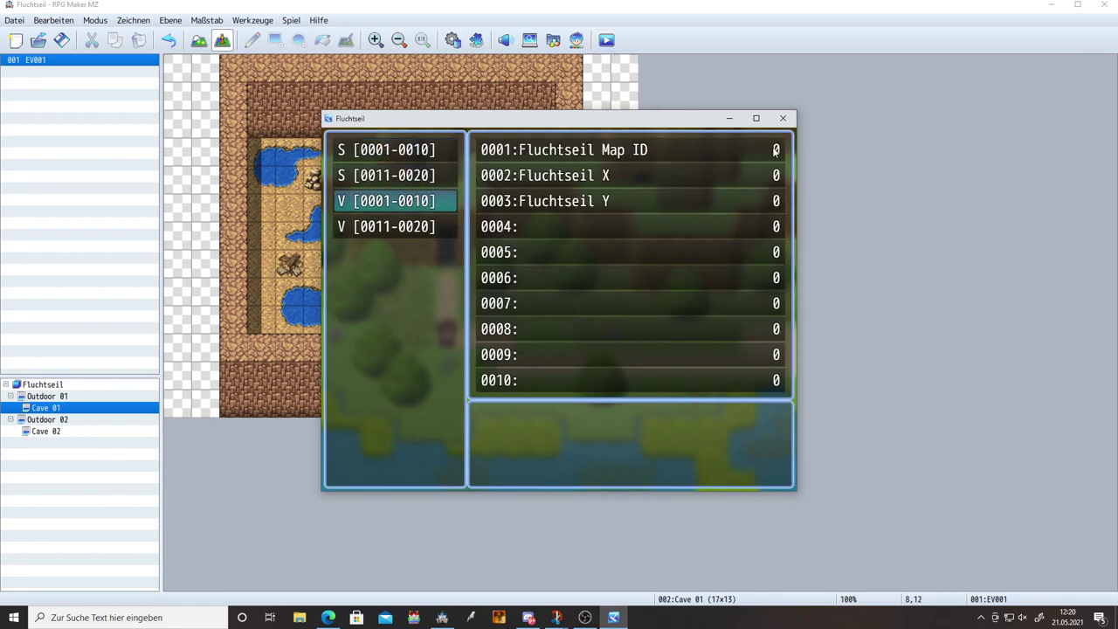
{"action": "key", "text": "Escape"}
{"action": "key", "text": "Up"}
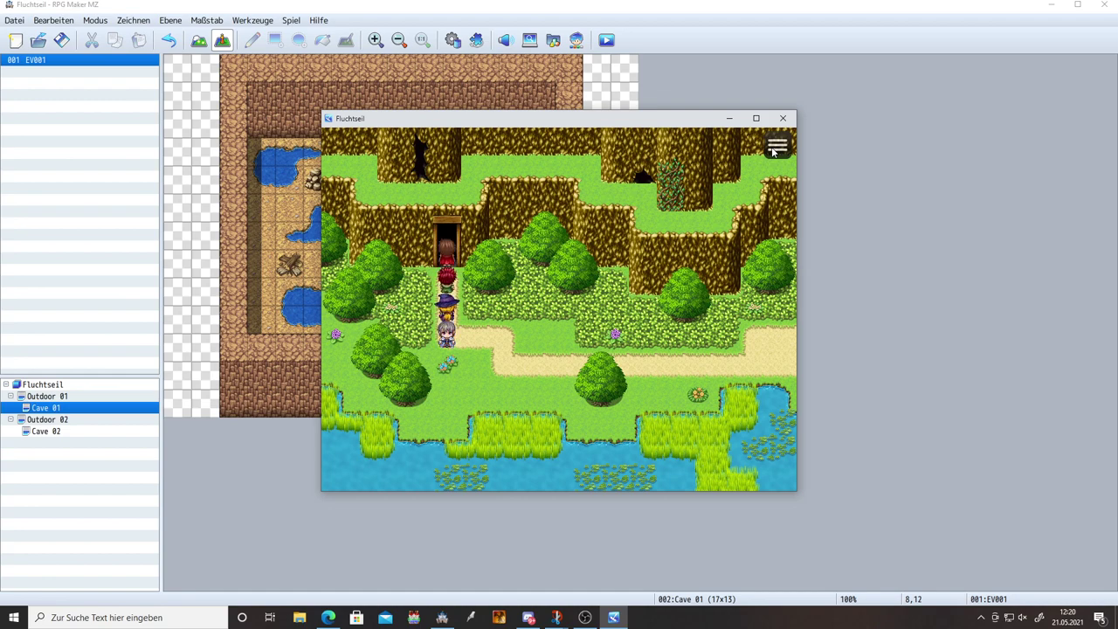
{"action": "key", "text": "F9"}
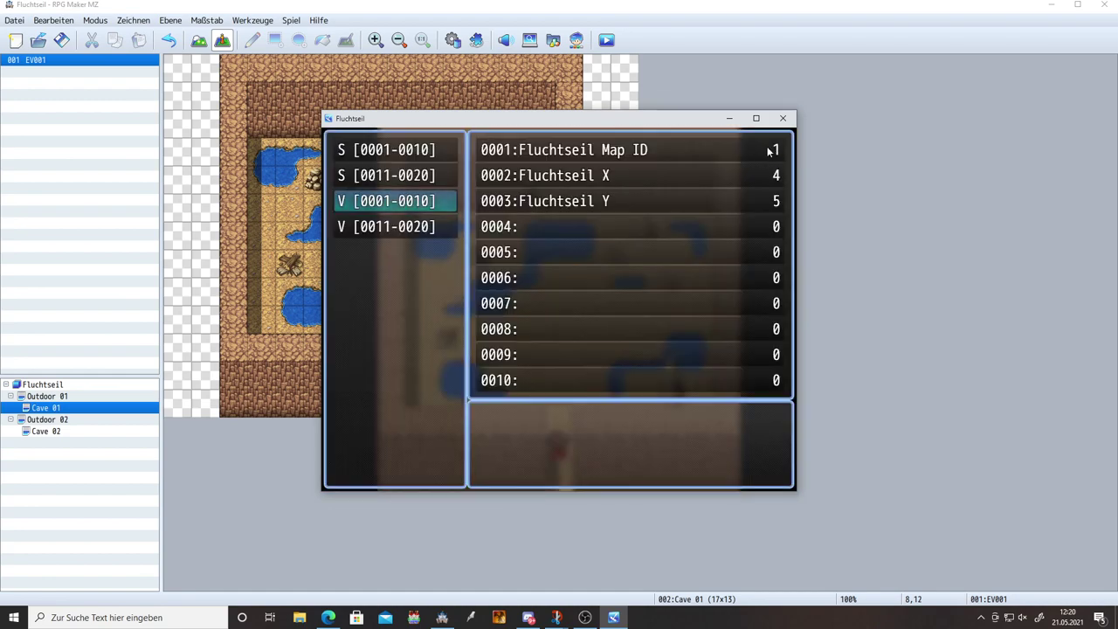
Step: Walk the party out of the cave and recheck the Fluchtseil variables in the debug screen
{"action": "key", "text": "Escape"}
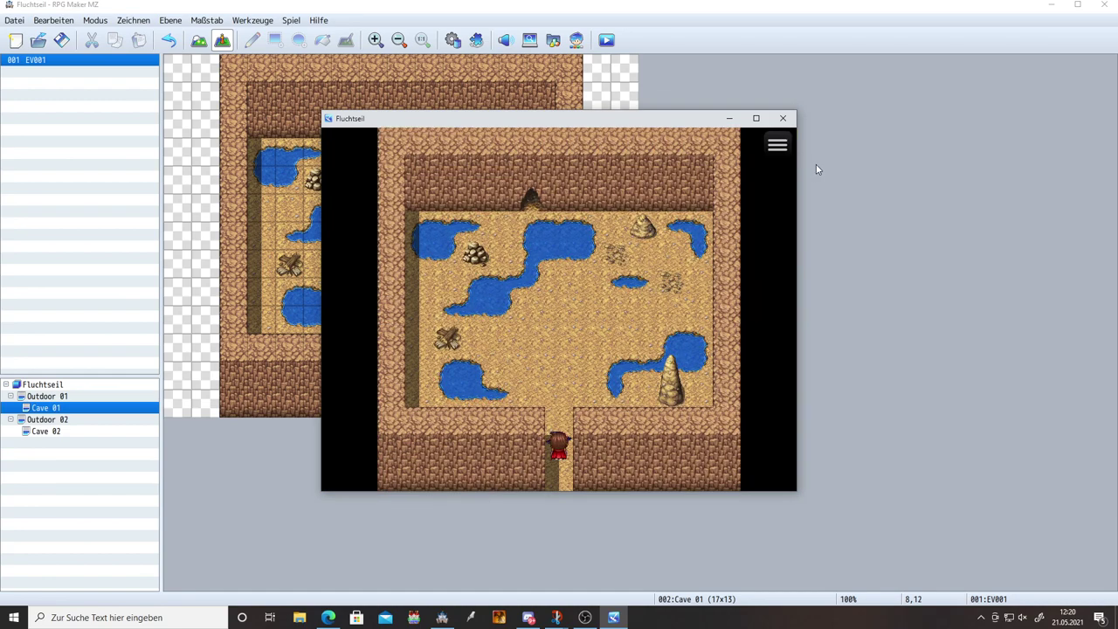
{"action": "key", "text": "Down"}
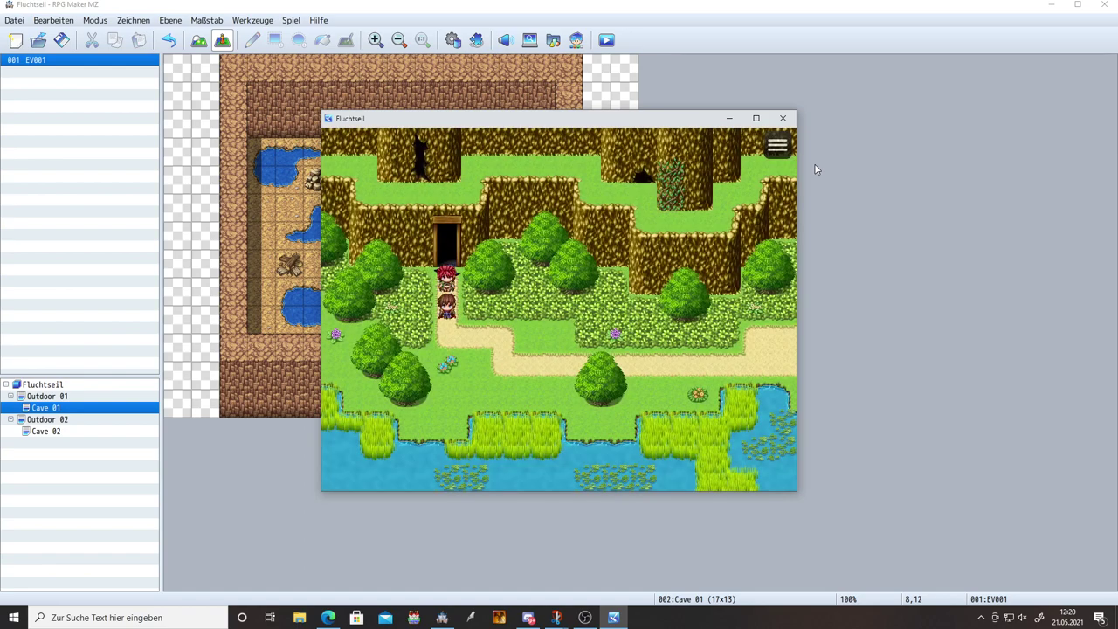
{"action": "key", "text": "F9"}
{"action": "key", "text": "Escape"}
{"action": "key", "text": "Down"}
{"action": "key", "text": "Down"}
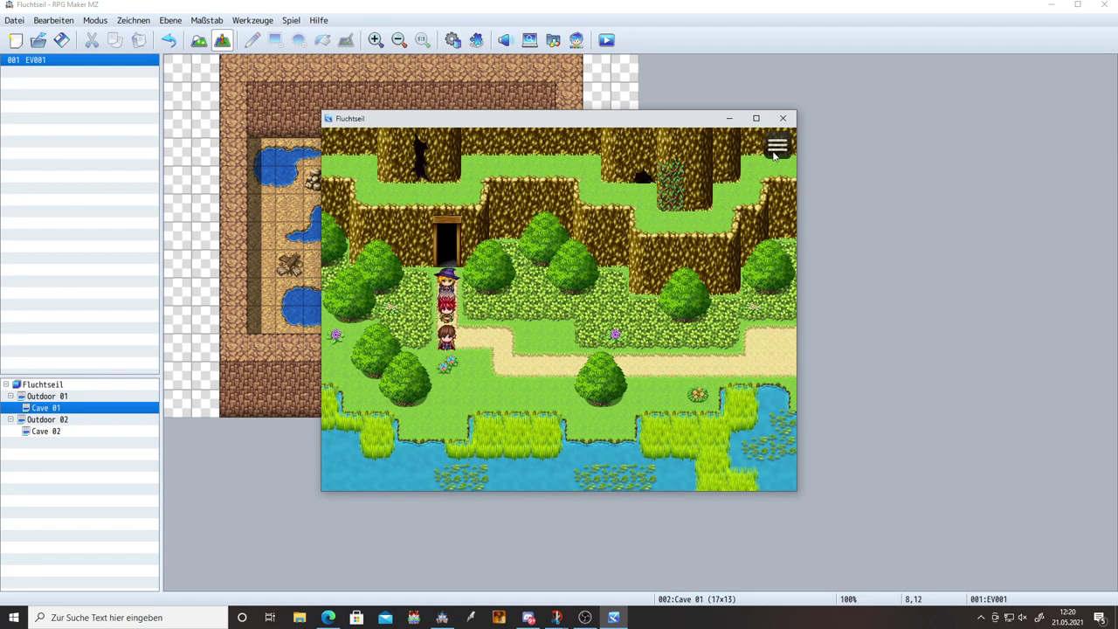
Step: Use the Fluchtseil from the item inventory on the outdoor map, dismiss the message, and close the playtest
{"action": "key", "text": "Right"}
{"action": "left_click", "coordinate": [777, 147]}
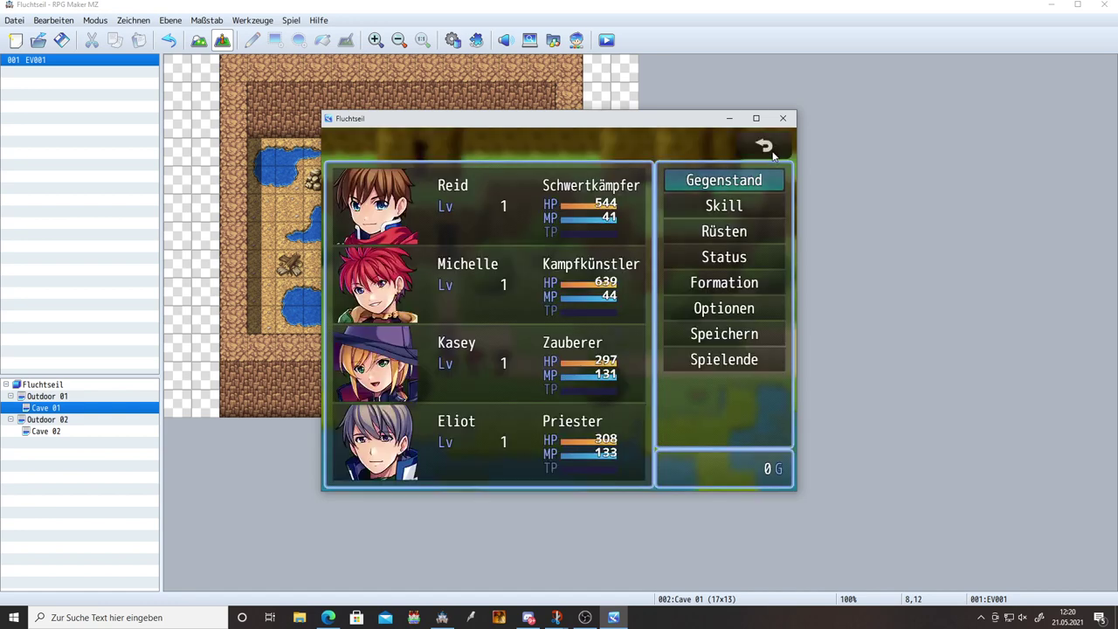
{"action": "key", "text": "Return"}
{"action": "key", "text": "Return"}
{"action": "key", "text": "Return"}
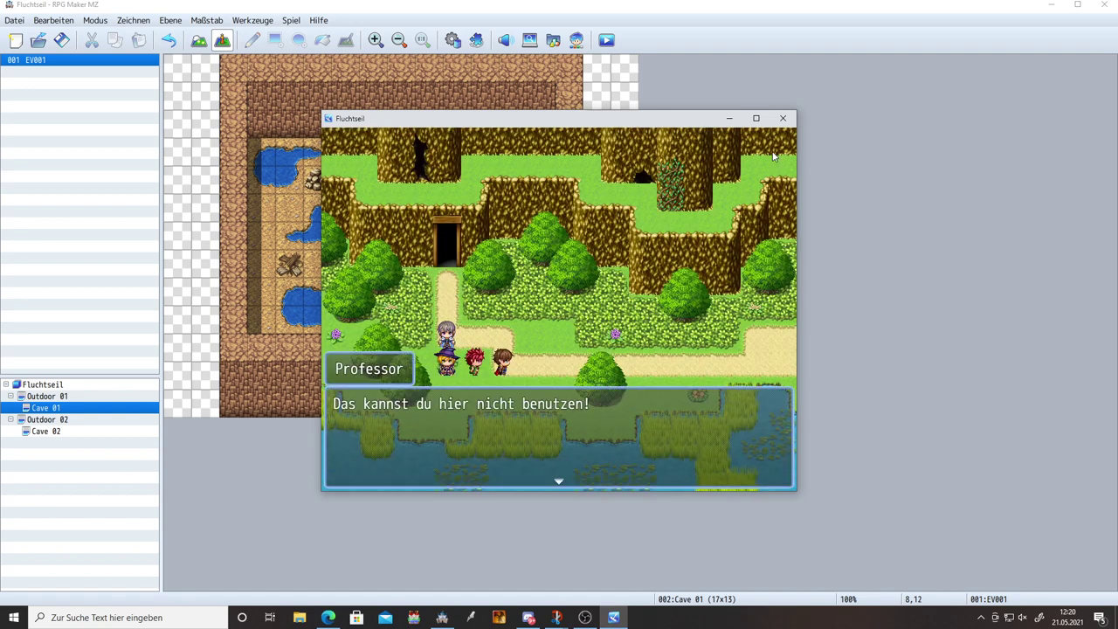
{"action": "key", "text": "Return"}
{"action": "left_click", "coordinate": [783, 118]}
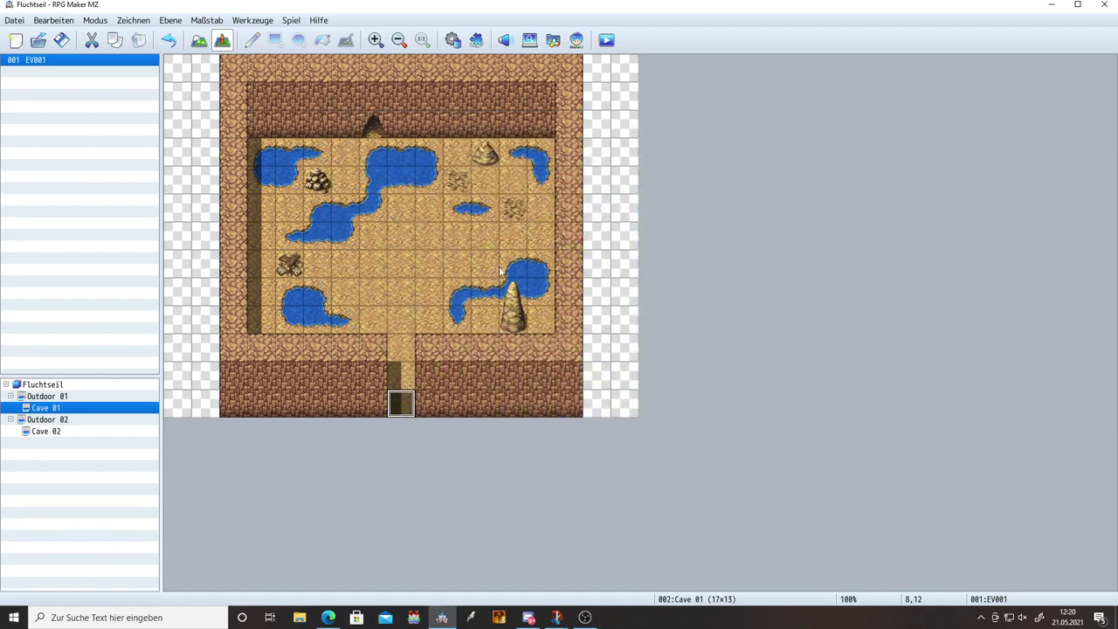
Step: View the Outdoor 02 and Cave 02 maps, returning to Outdoor 02
{"action": "left_click", "coordinate": [48, 420]}
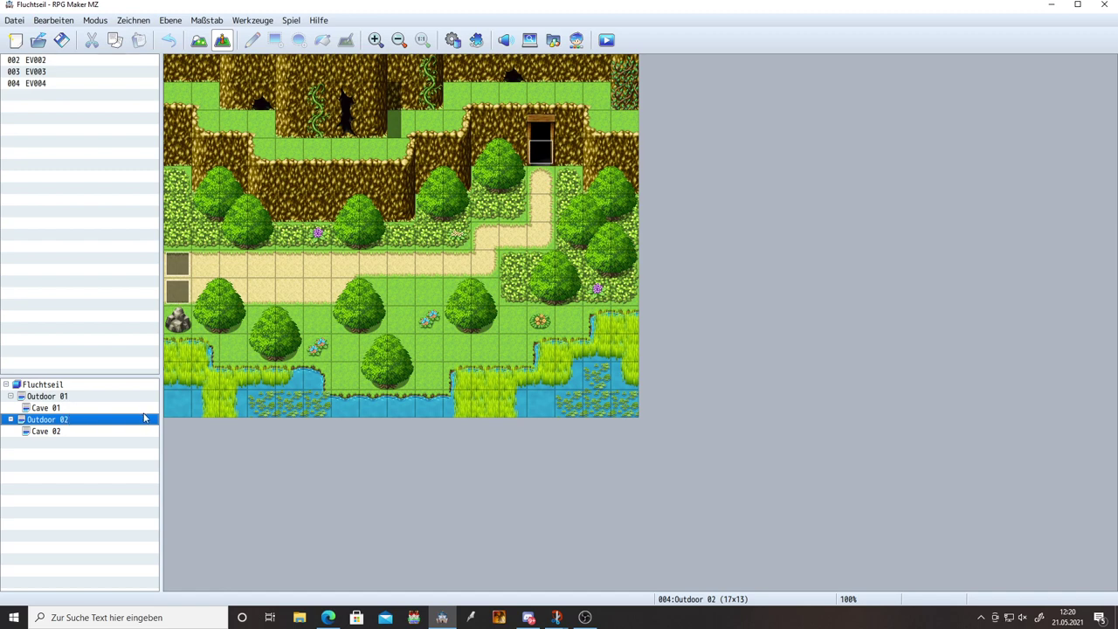
{"action": "left_click", "coordinate": [45, 432]}
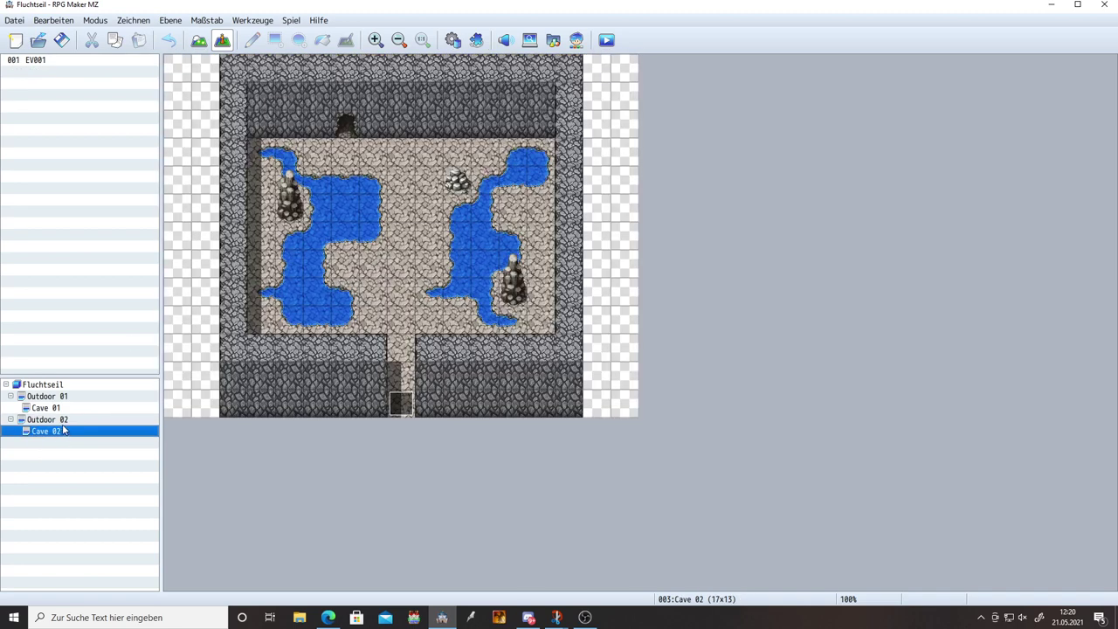
{"action": "left_click", "coordinate": [63, 421]}
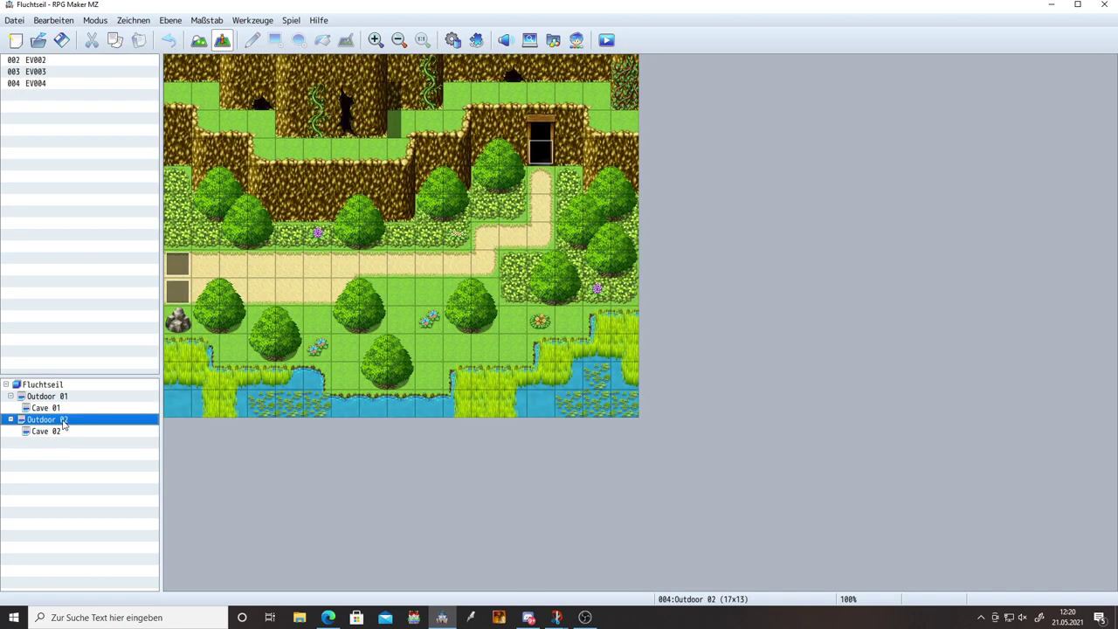
{"action": "double_click", "coordinate": [539, 152]}
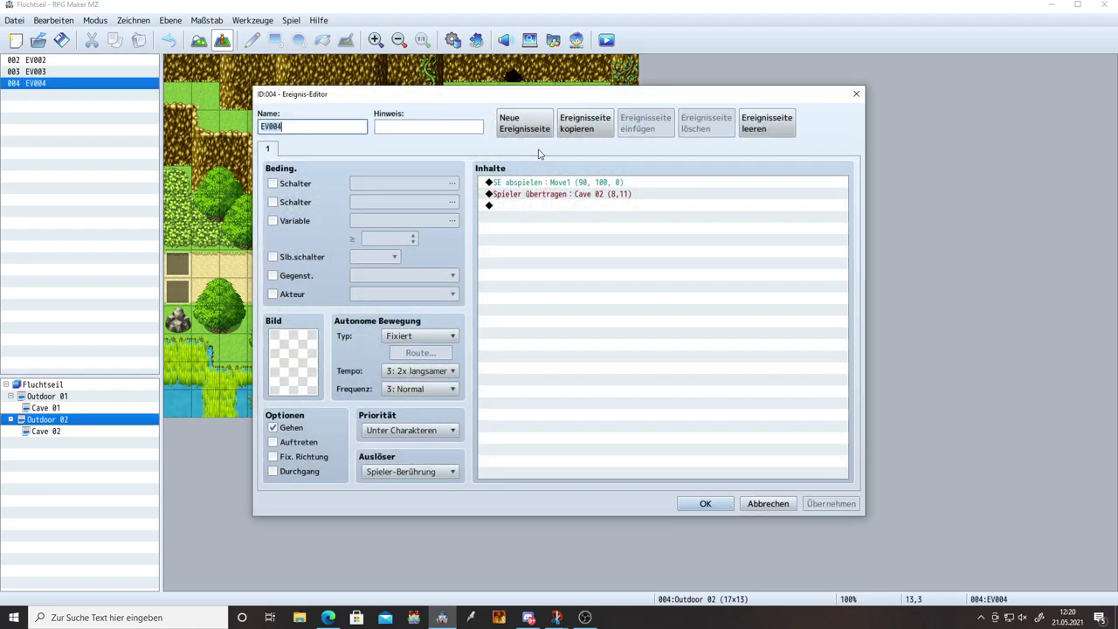
{"action": "double_click", "coordinate": [533, 205]}
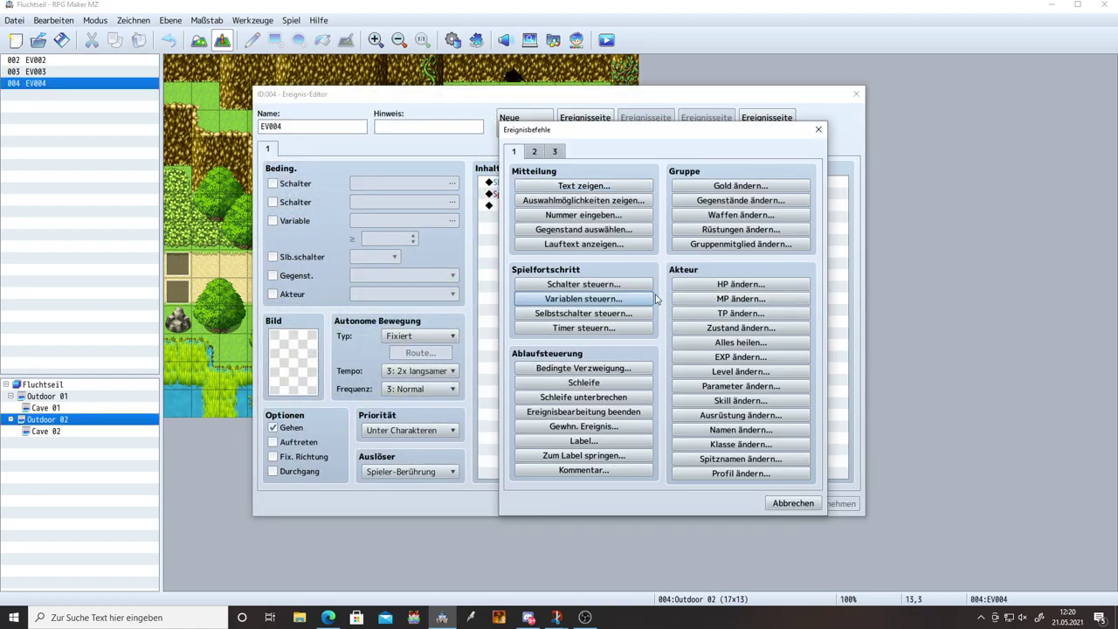
{"action": "left_click", "coordinate": [819, 130]}
{"action": "left_click", "coordinate": [857, 93]}
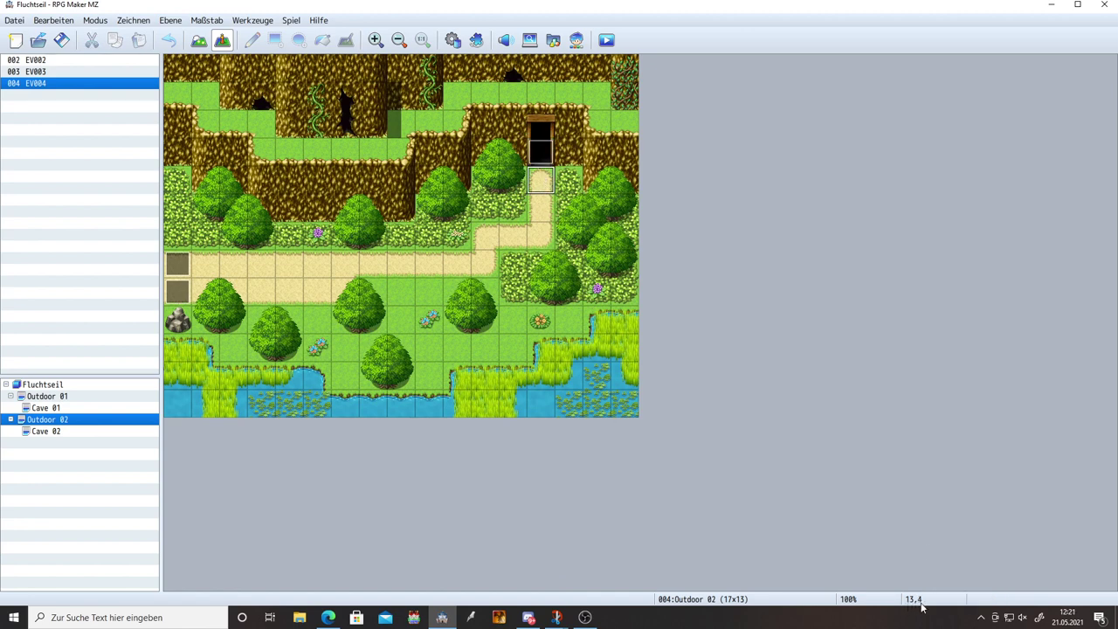
Step: In Outdoor 02's cave entrance event EV004, insert a command setting variable 0002 Fluchtseil X to 13 before the sound effect
{"action": "double_click", "coordinate": [539, 147]}
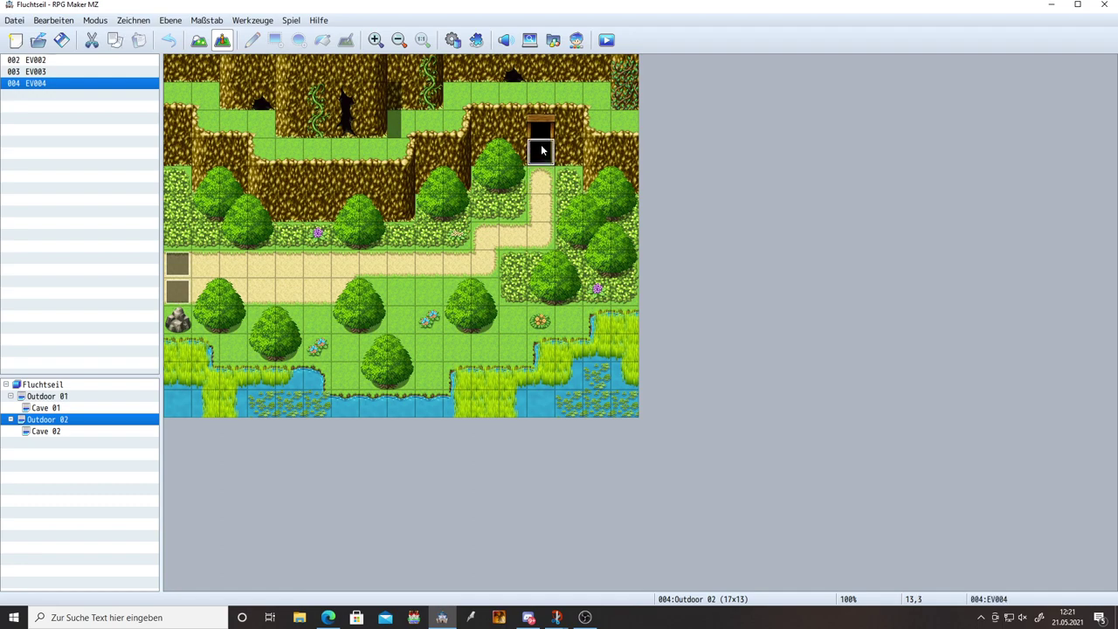
{"action": "left_click", "coordinate": [594, 185]}
{"action": "key", "text": "Insert"}
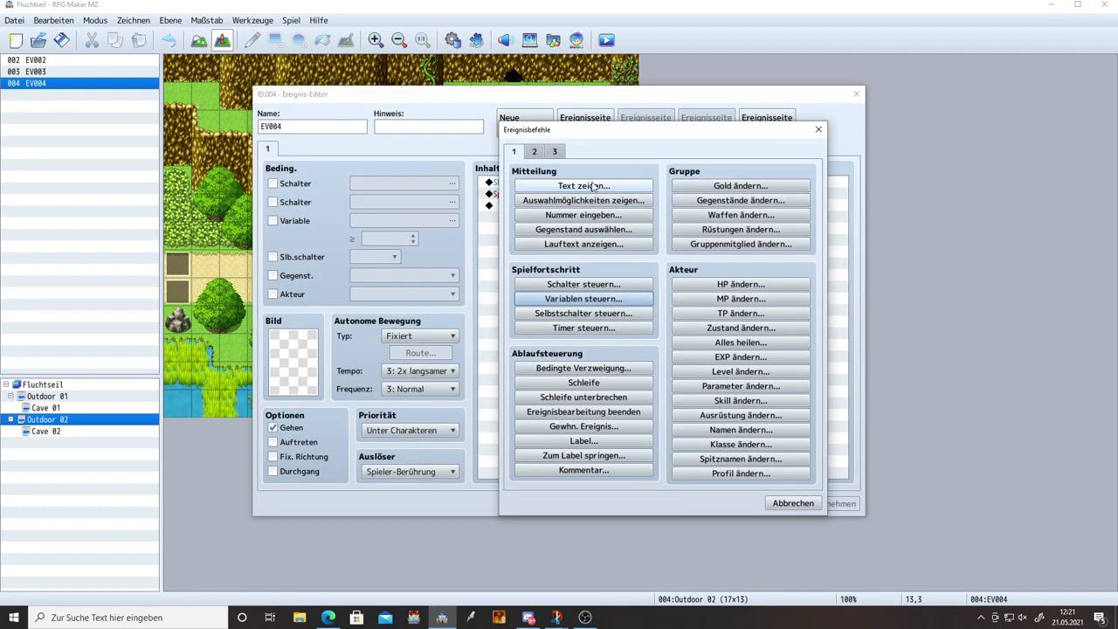
{"action": "left_click", "coordinate": [601, 300]}
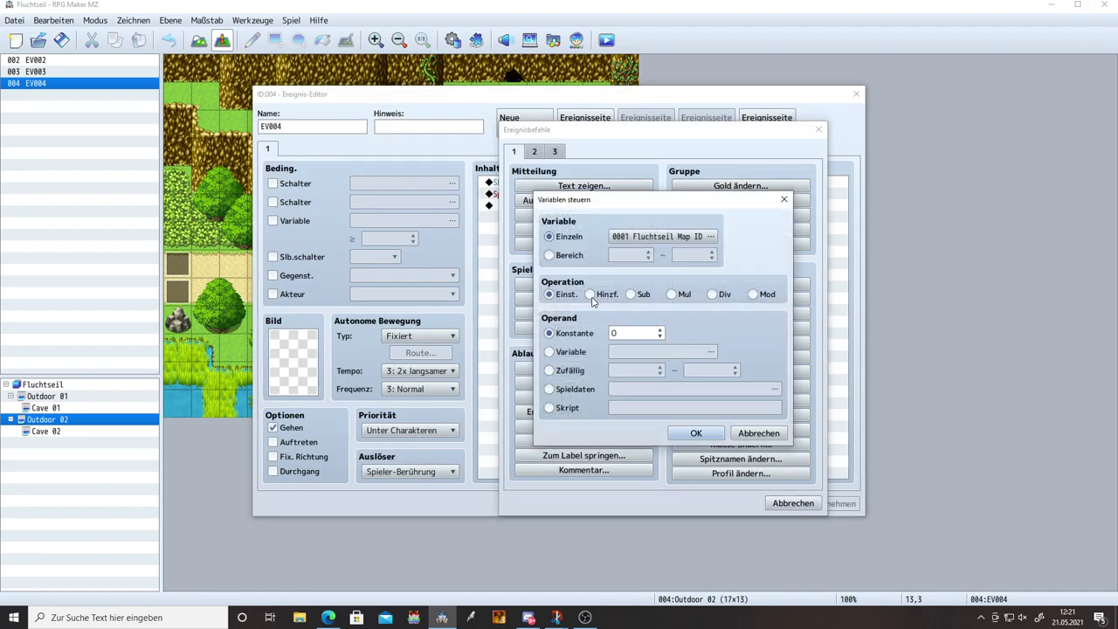
{"action": "left_click", "coordinate": [689, 237]}
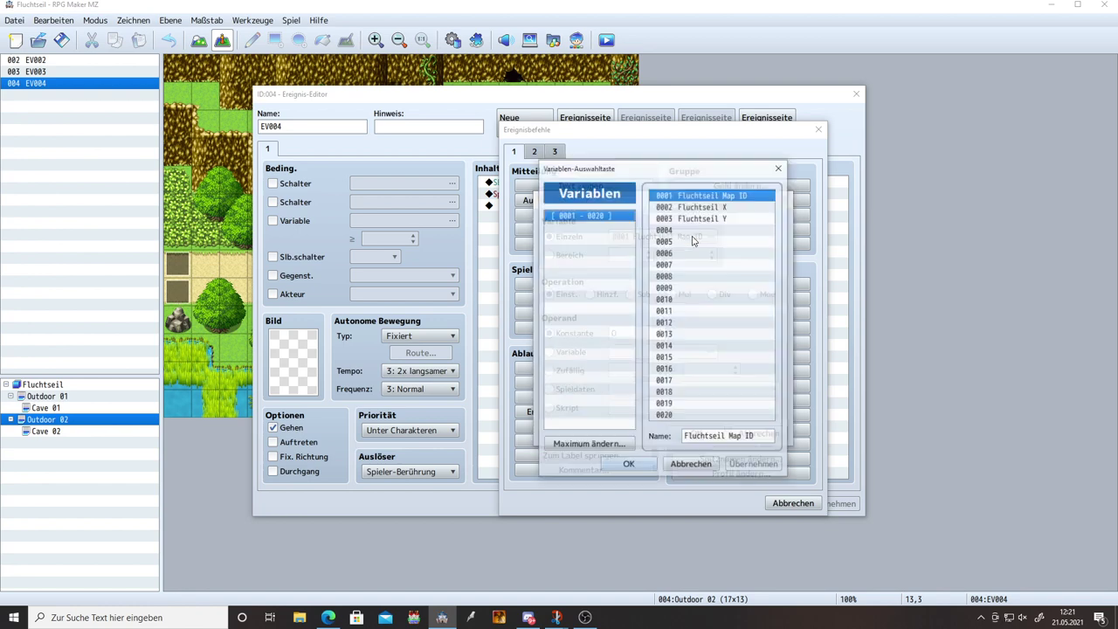
{"action": "double_click", "coordinate": [723, 210]}
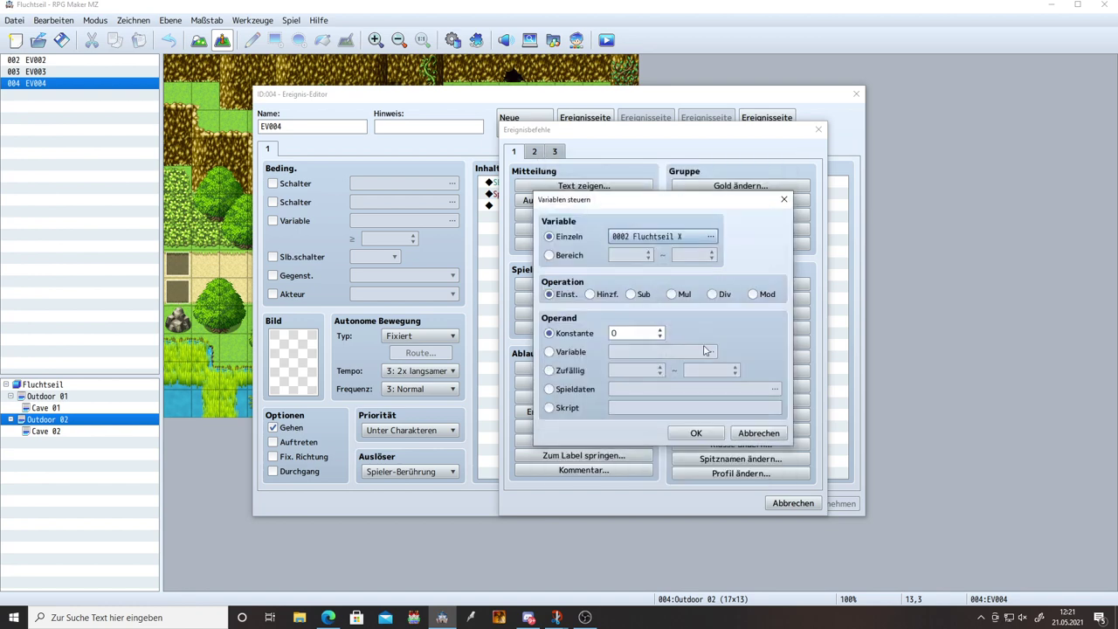
{"action": "left_click", "coordinate": [645, 339]}
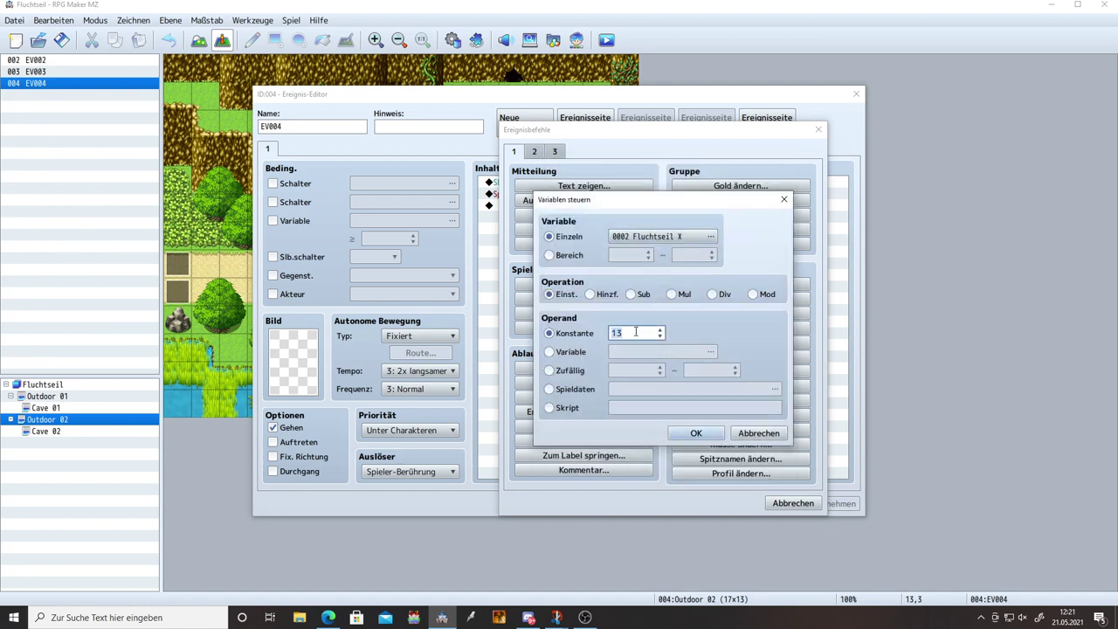
{"action": "type", "text": "13"}
{"action": "left_click", "coordinate": [696, 434]}
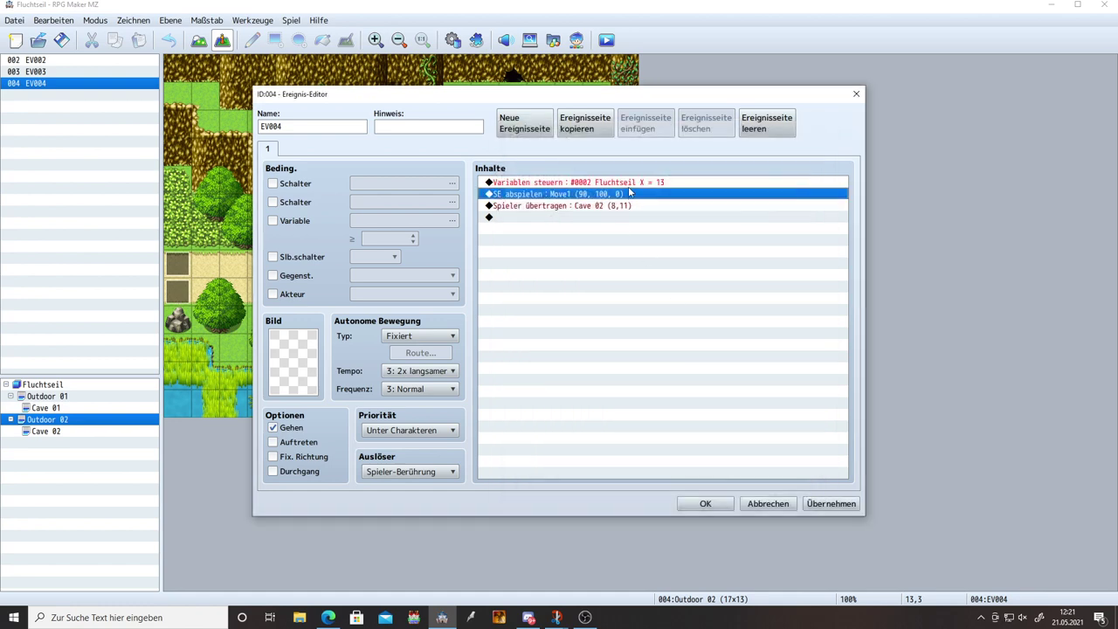
Step: Duplicate the Fluchtseil X command, change the copy to set variable 0003 Fluchtseil Y to 4, and save the event
{"action": "left_click", "coordinate": [631, 183]}
{"action": "key", "text": "ctrl+c"}
{"action": "key", "text": "ctrl+v"}
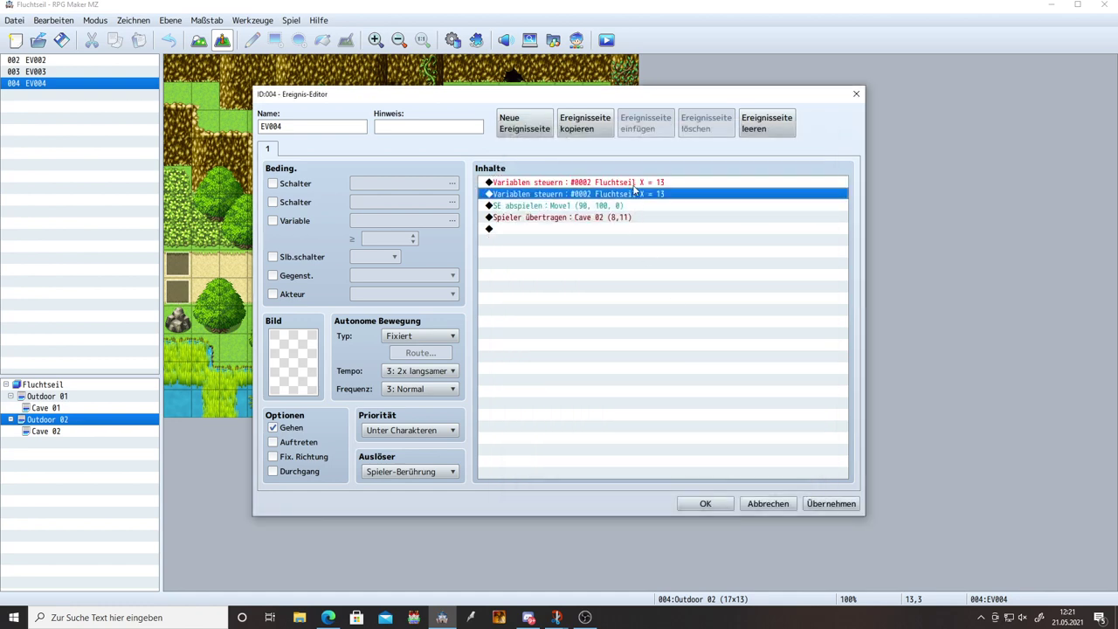
{"action": "double_click", "coordinate": [635, 190]}
{"action": "left_click", "coordinate": [710, 236]}
{"action": "double_click", "coordinate": [689, 221]}
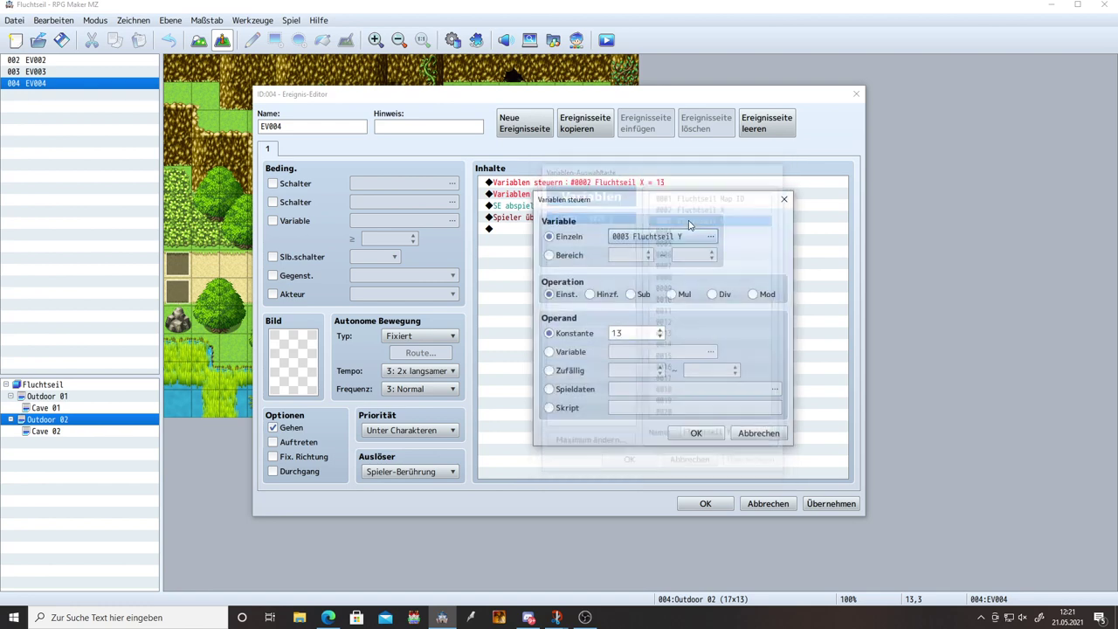
{"action": "double_click", "coordinate": [635, 334]}
{"action": "type", "text": "11"}
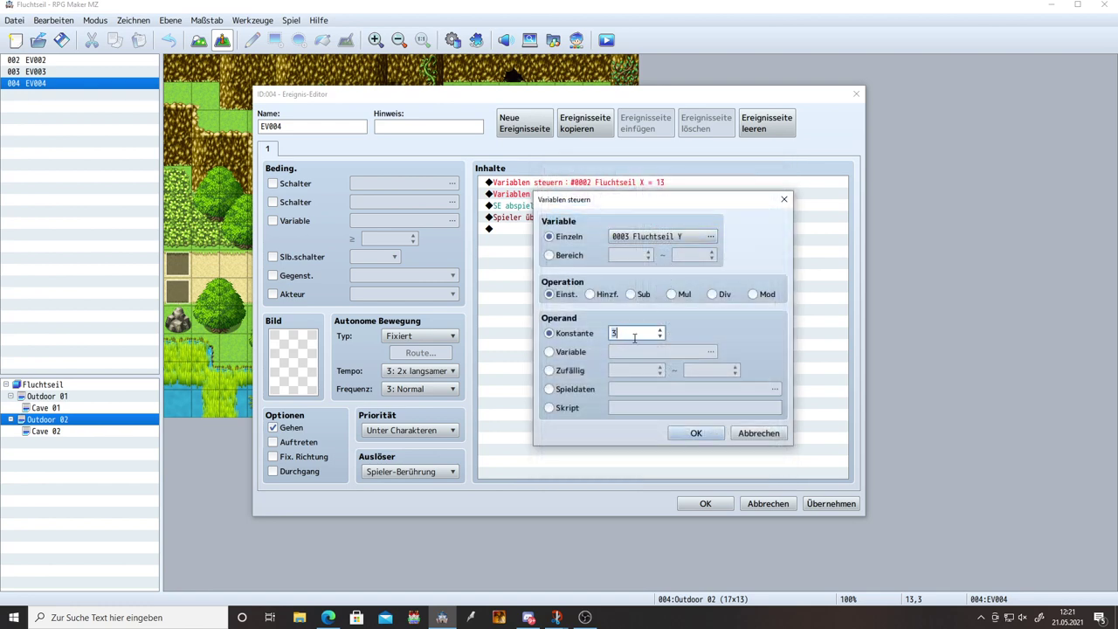
{"action": "left_click", "coordinate": [696, 432]}
{"action": "left_click", "coordinate": [706, 503]}
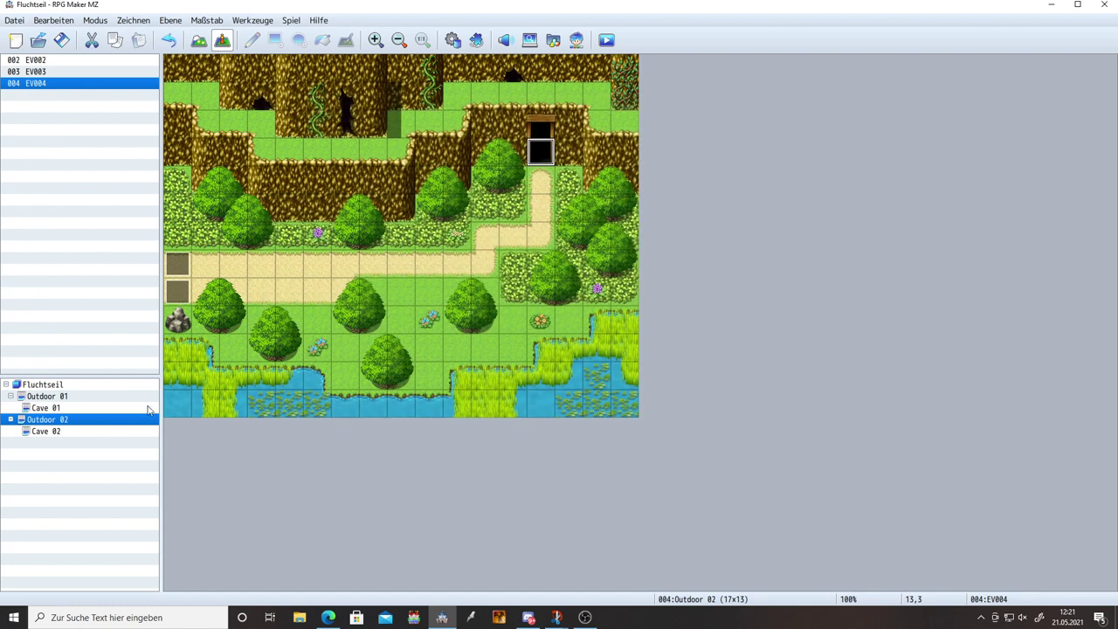
Step: Check the map ID of Outdoor 02 in its map properties
{"action": "right_click", "coordinate": [45, 420]}
{"action": "left_click", "coordinate": [77, 426]}
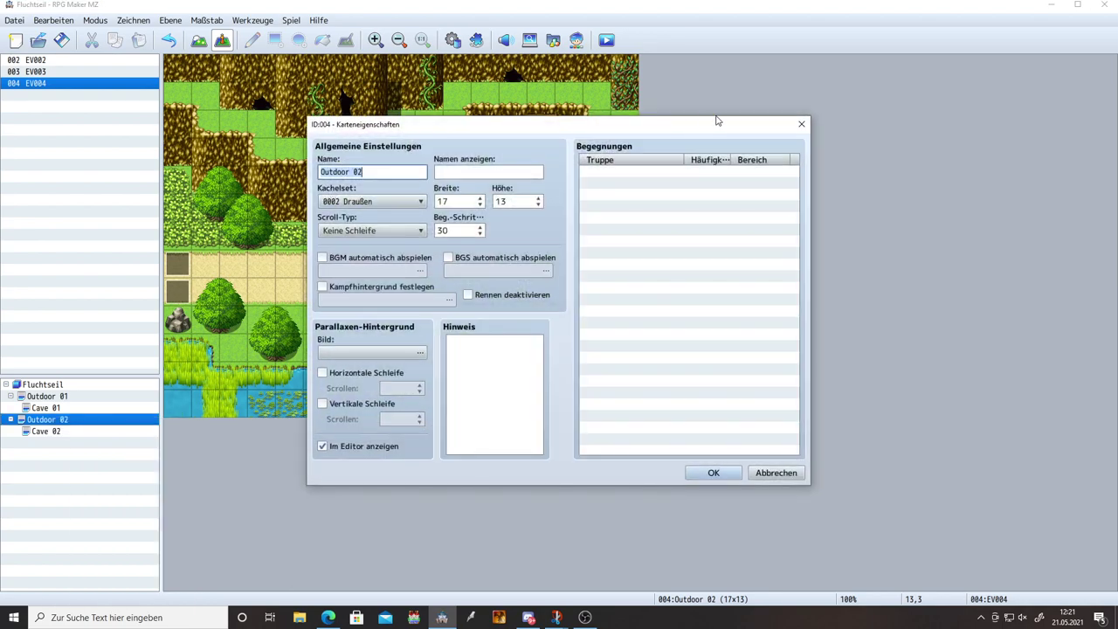
{"action": "left_click", "coordinate": [801, 124]}
Step: In EV004, duplicate the Fluchtseil Y command, set one copy to variable 0001 Fluchtseil Map ID with value 4, and save the event
{"action": "double_click", "coordinate": [542, 153]}
{"action": "left_click", "coordinate": [610, 193]}
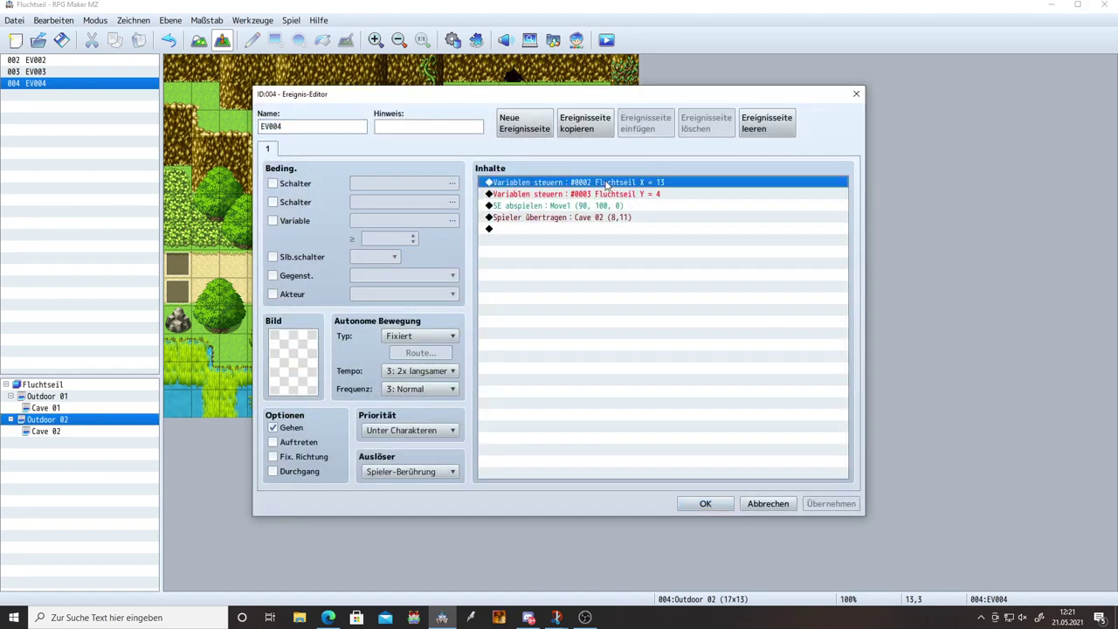
{"action": "key", "text": "ctrl+c"}
{"action": "key", "text": "ctrl+v"}
{"action": "double_click", "coordinate": [610, 193]}
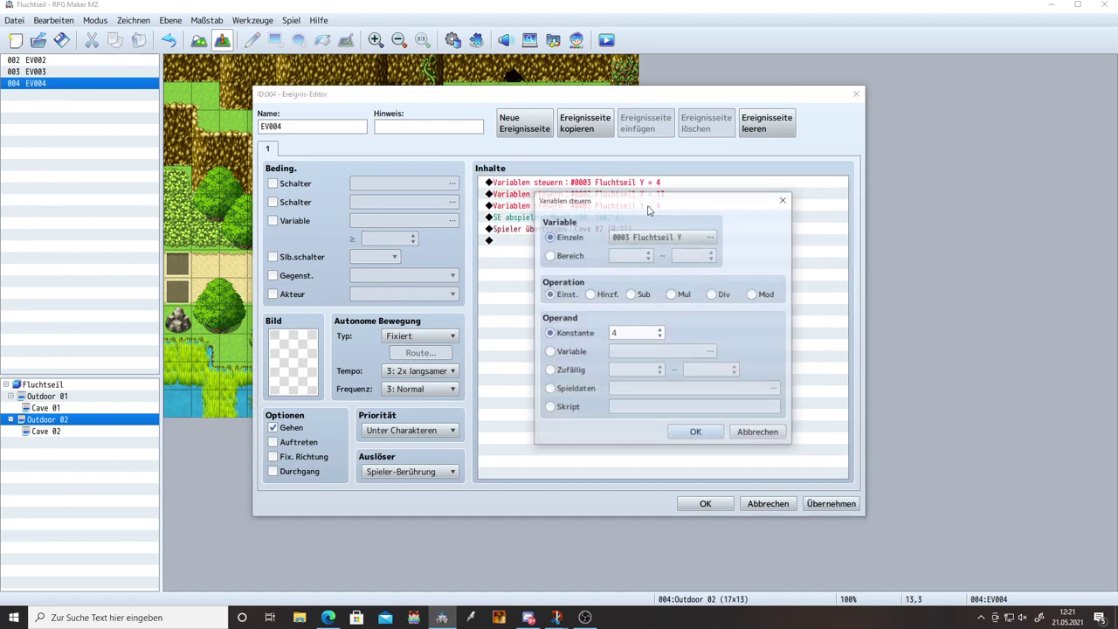
{"action": "left_click", "coordinate": [681, 240]}
{"action": "double_click", "coordinate": [692, 195]}
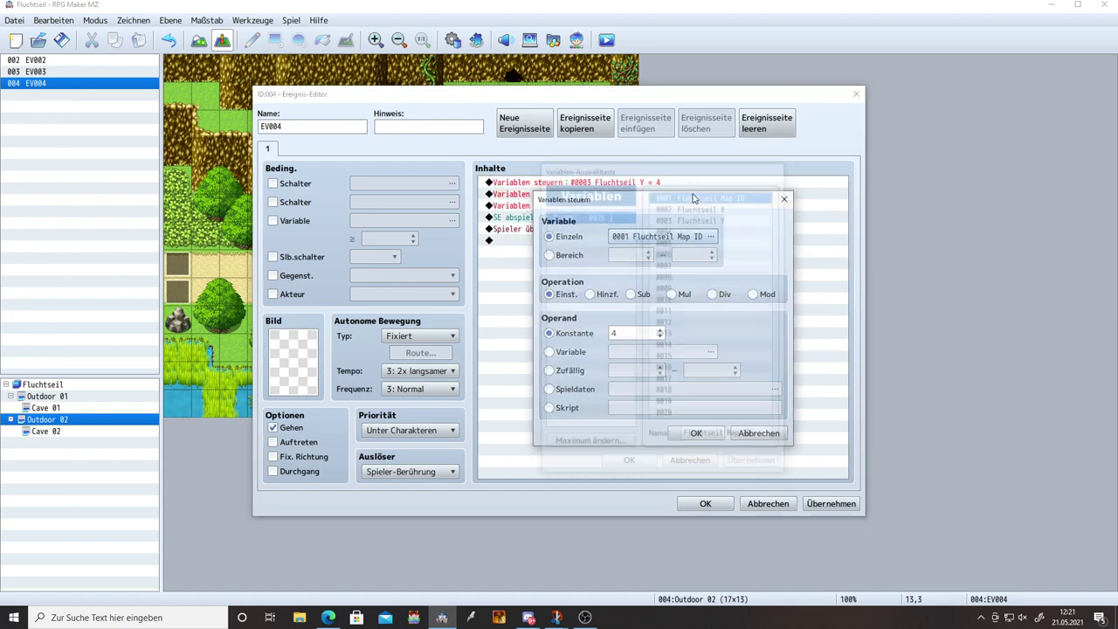
{"action": "left_click", "coordinate": [699, 431]}
{"action": "left_click", "coordinate": [826, 500]}
{"action": "left_click", "coordinate": [704, 504]}
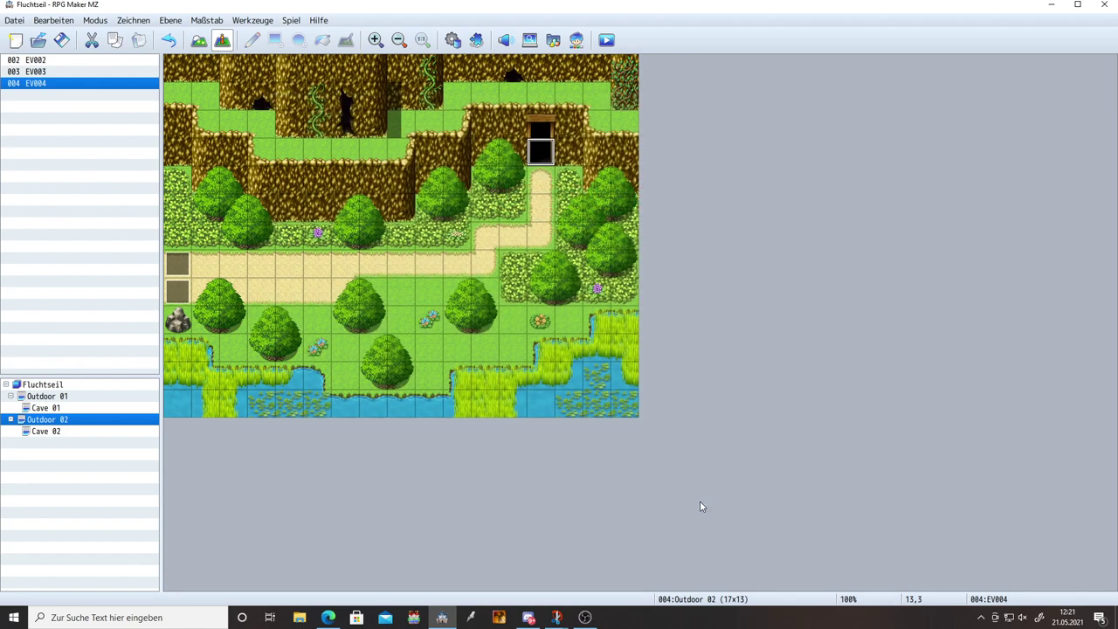
Step: In Cave 02's exit event EV001, insert a command setting variable 0001 Fluchtseil Map ID to 0, and return to the Outdoor 01 map
{"action": "left_click", "coordinate": [74, 433]}
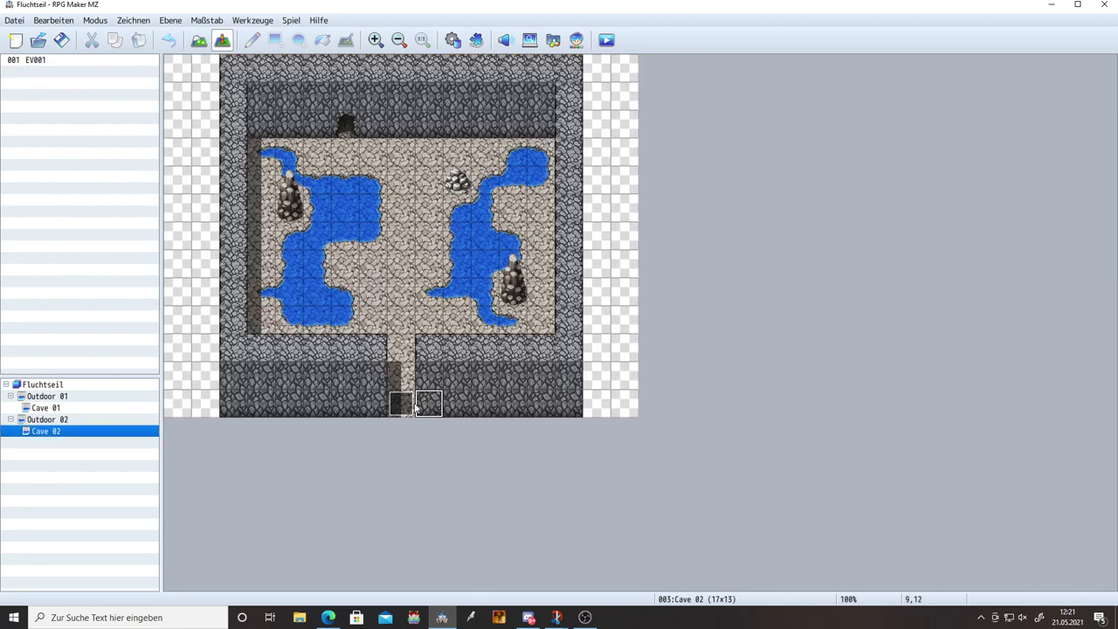
{"action": "double_click", "coordinate": [402, 402]}
{"action": "left_click", "coordinate": [561, 193]}
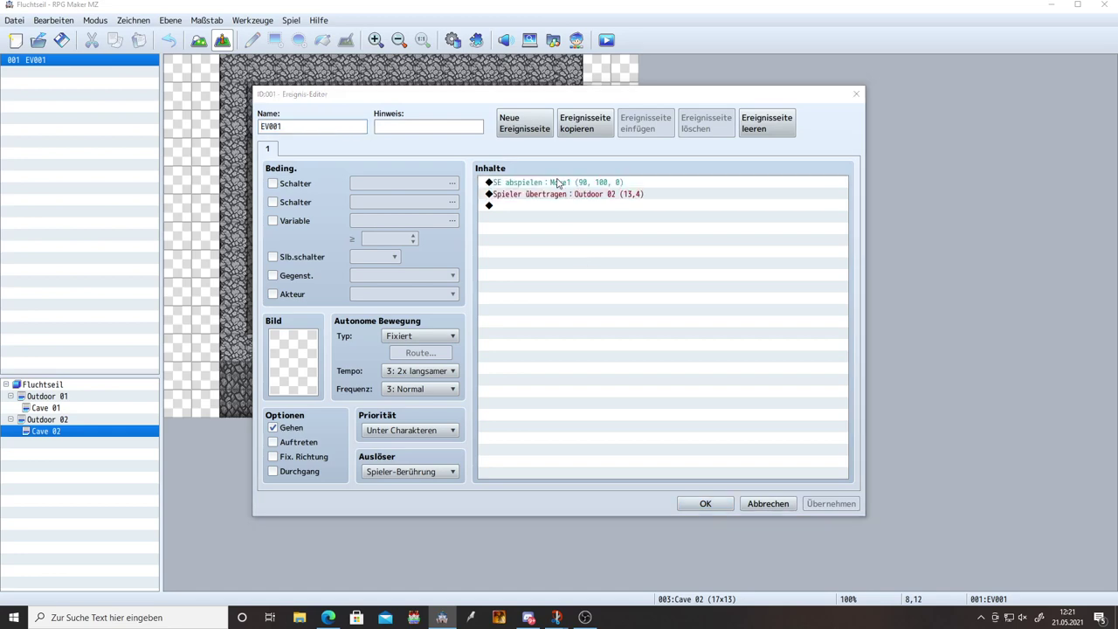
{"action": "double_click", "coordinate": [561, 205]}
{"action": "left_click", "coordinate": [601, 300]}
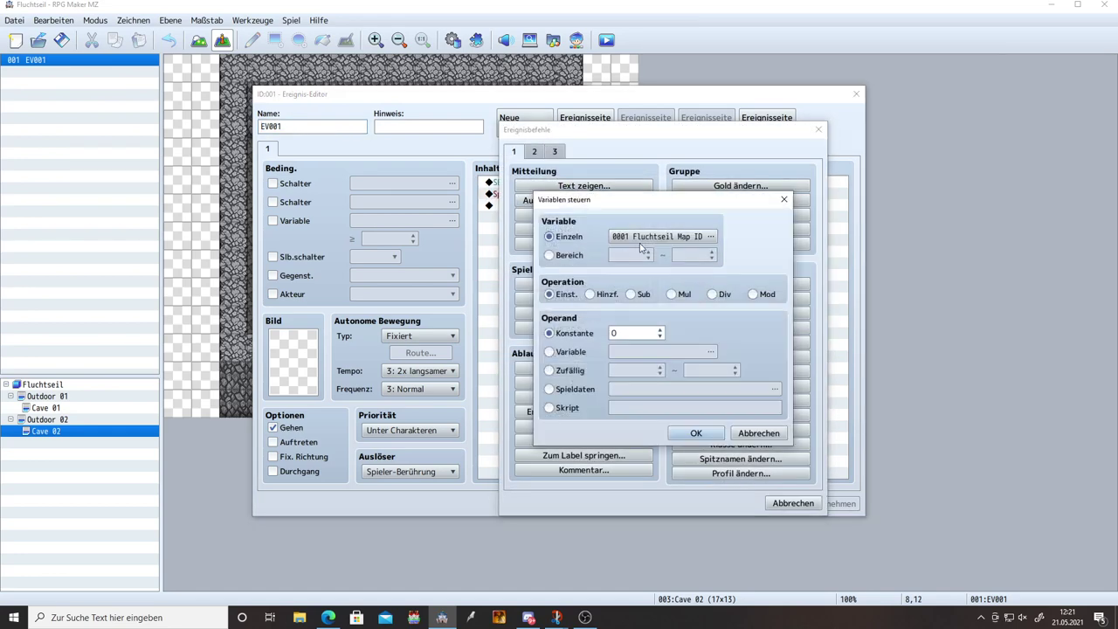
{"action": "left_click", "coordinate": [643, 241]}
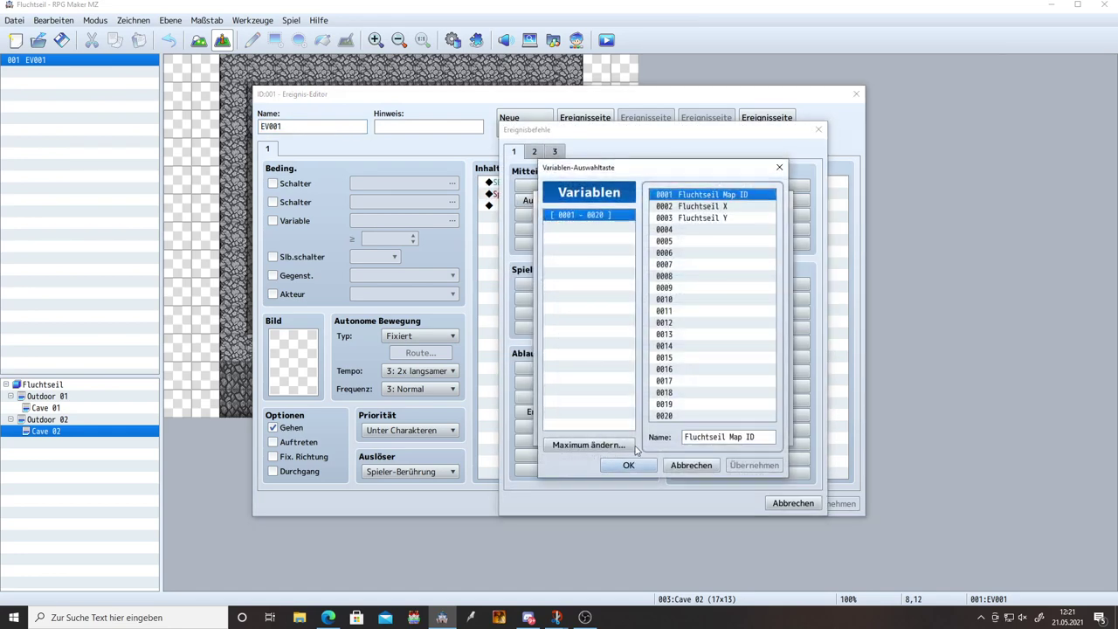
{"action": "left_click", "coordinate": [628, 465]}
{"action": "left_click", "coordinate": [643, 332]}
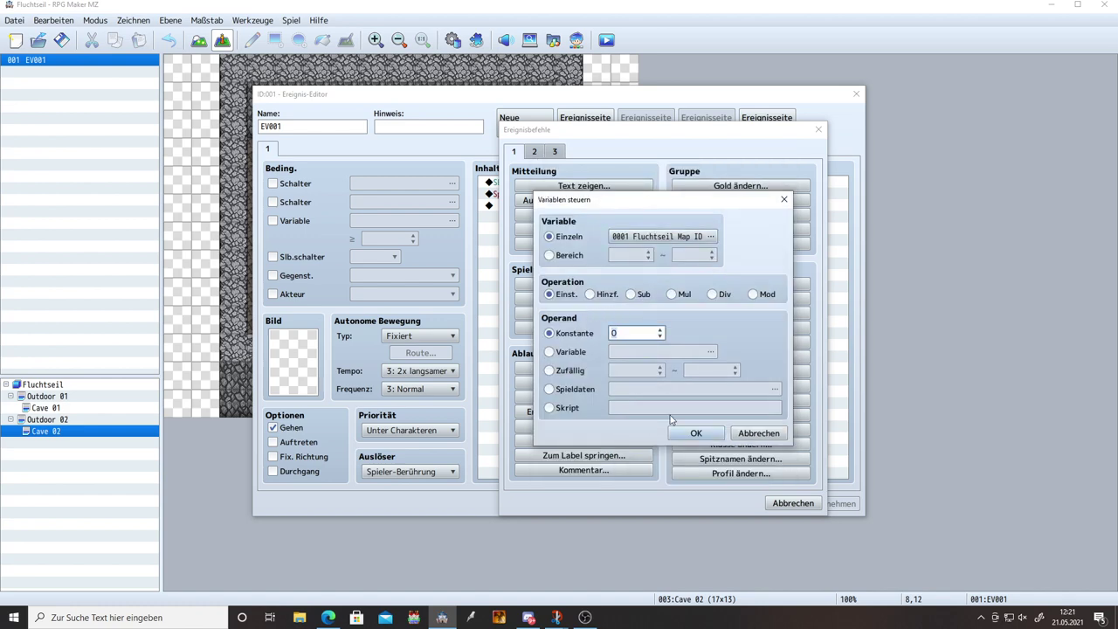
{"action": "left_click", "coordinate": [696, 434]}
{"action": "left_click", "coordinate": [706, 506]}
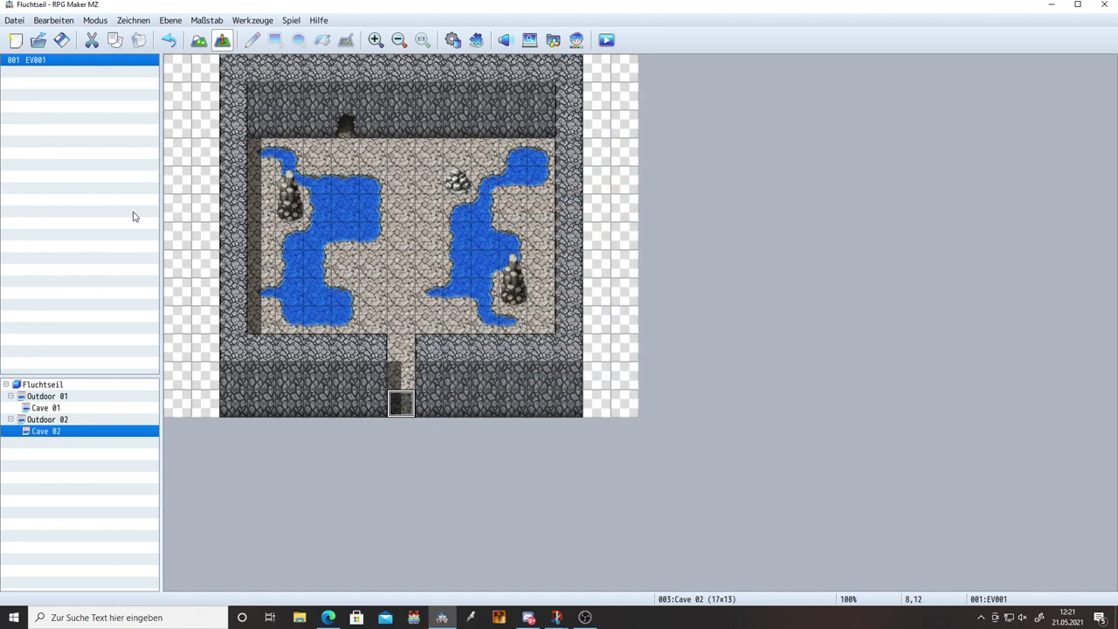
{"action": "left_click", "coordinate": [48, 396]}
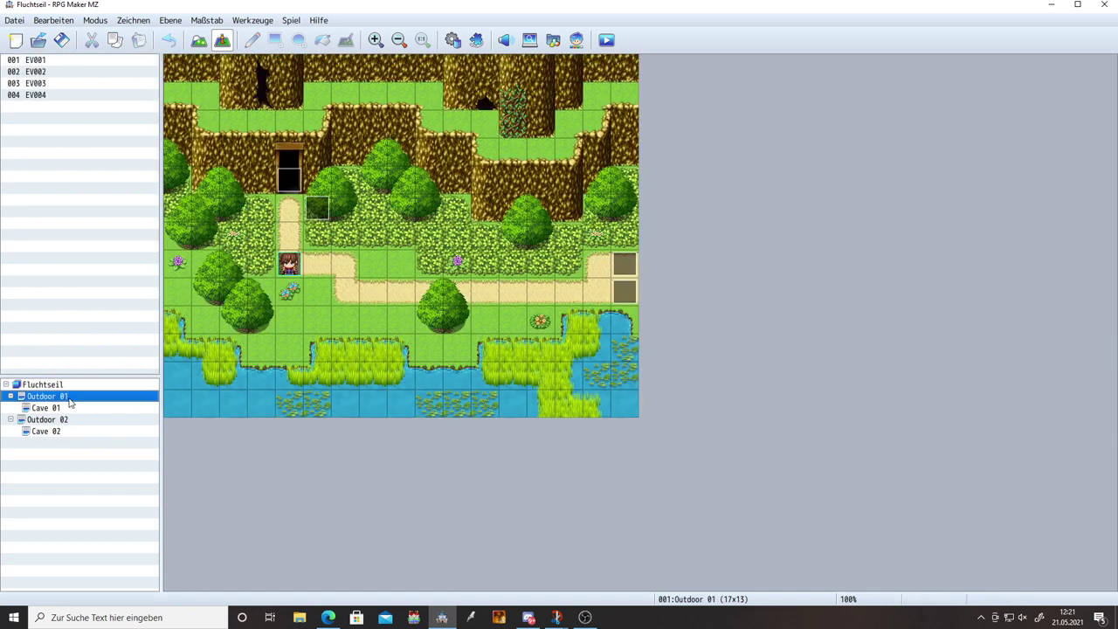
Step: Start a playtest and walk the party from Outdoor 01 through Outdoor 02 into Cave 02
{"action": "left_click", "coordinate": [607, 40]}
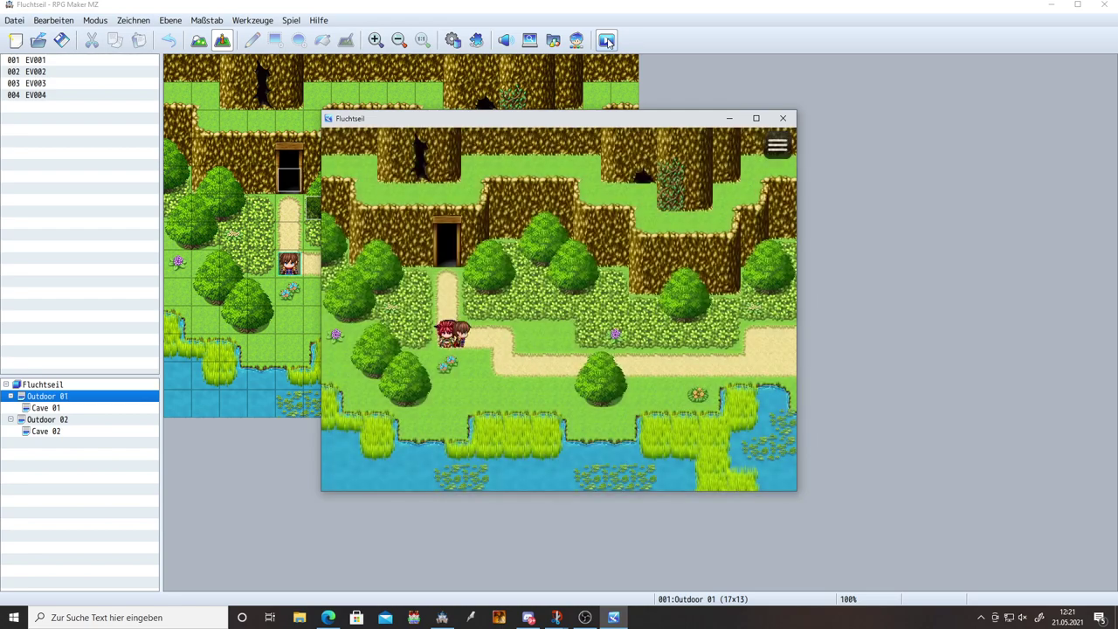
{"action": "key", "text": "Right"}
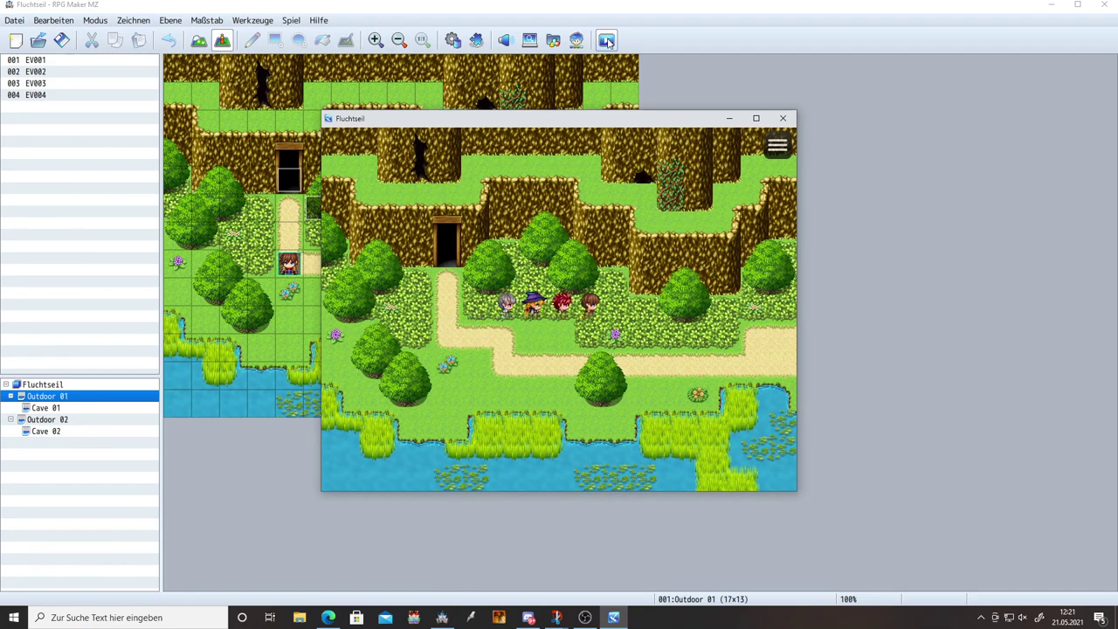
{"action": "key", "text": "Down"}
{"action": "key", "text": "Right"}
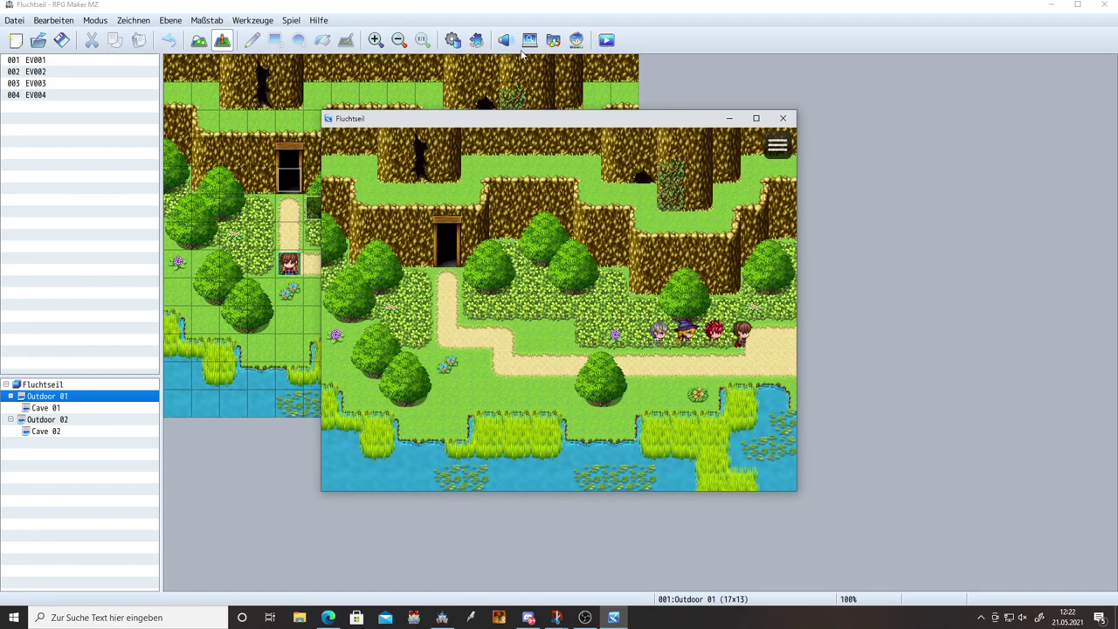
{"action": "key", "text": "Right"}
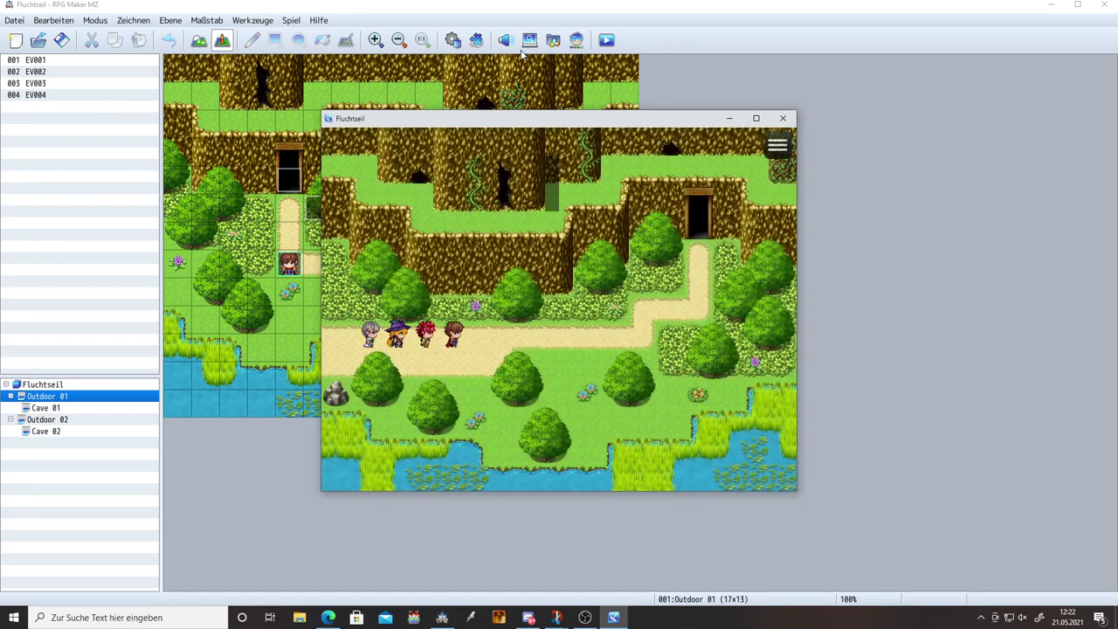
{"action": "key", "text": "Right"}
{"action": "key", "text": "Up"}
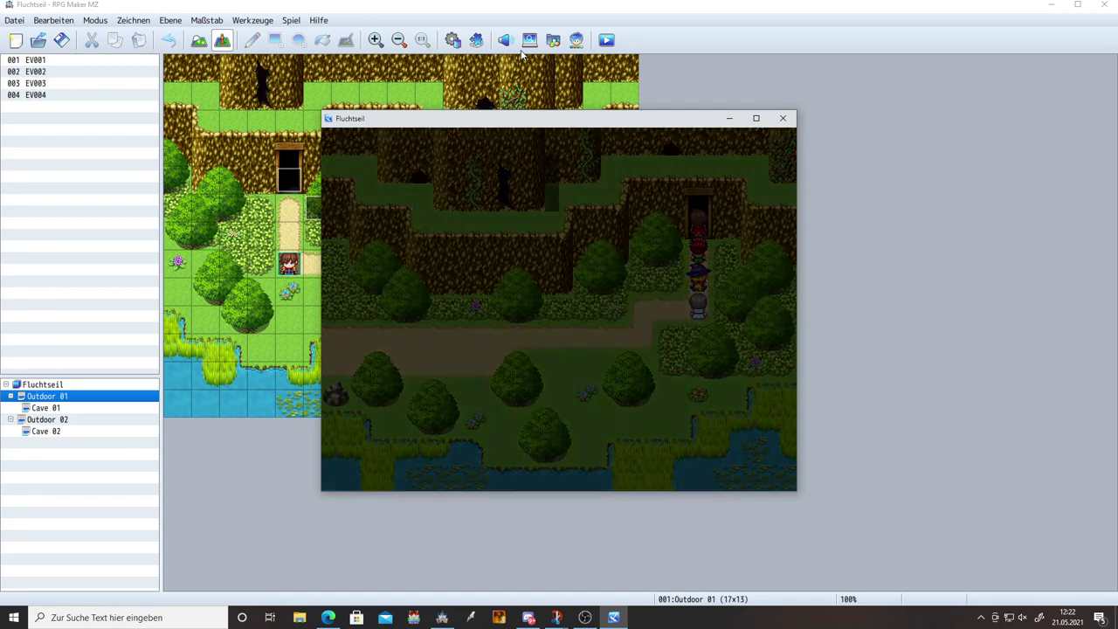
{"action": "key", "text": "Up"}
Step: Use the Fluchtseil item from the party's inventory inside Cave 02 to test the teleport
{"action": "key", "text": "Escape"}
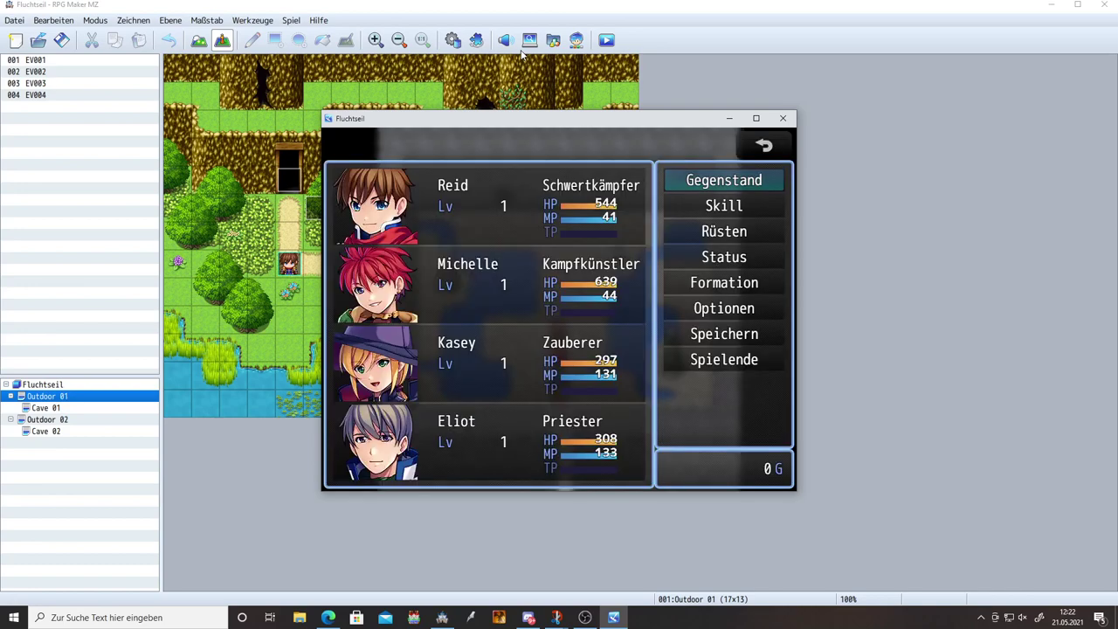
{"action": "key", "text": "Return"}
{"action": "key", "text": "Return"}
{"action": "key", "text": "Return"}
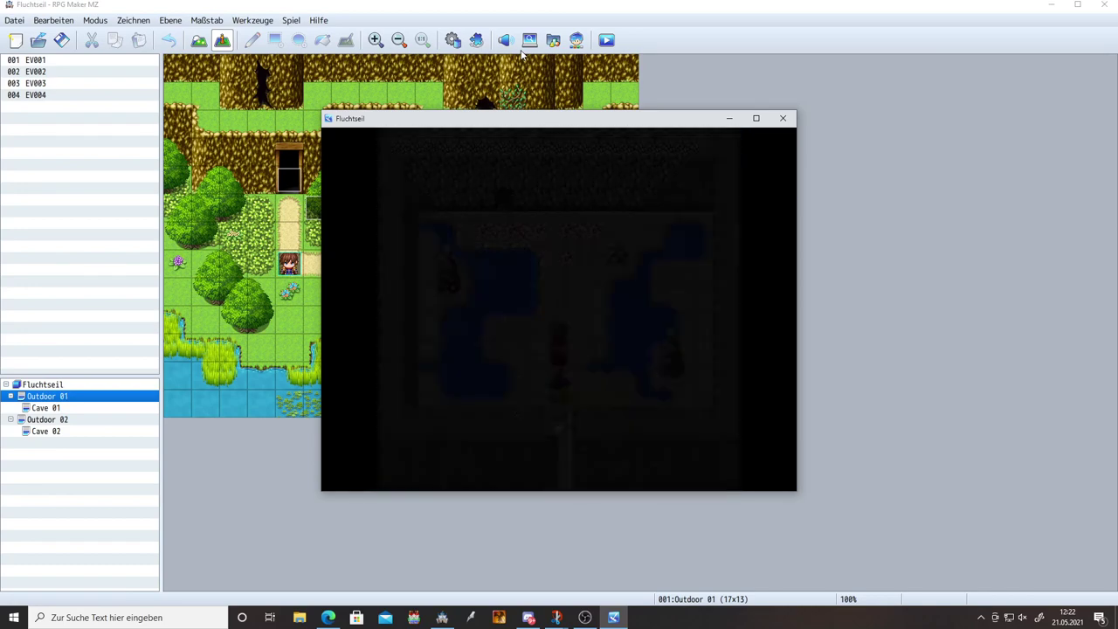
Step: Walk the party from the Outdoor 02 cave entrance back to Outdoor 01 and end the playtest
{"action": "key", "text": "Down"}
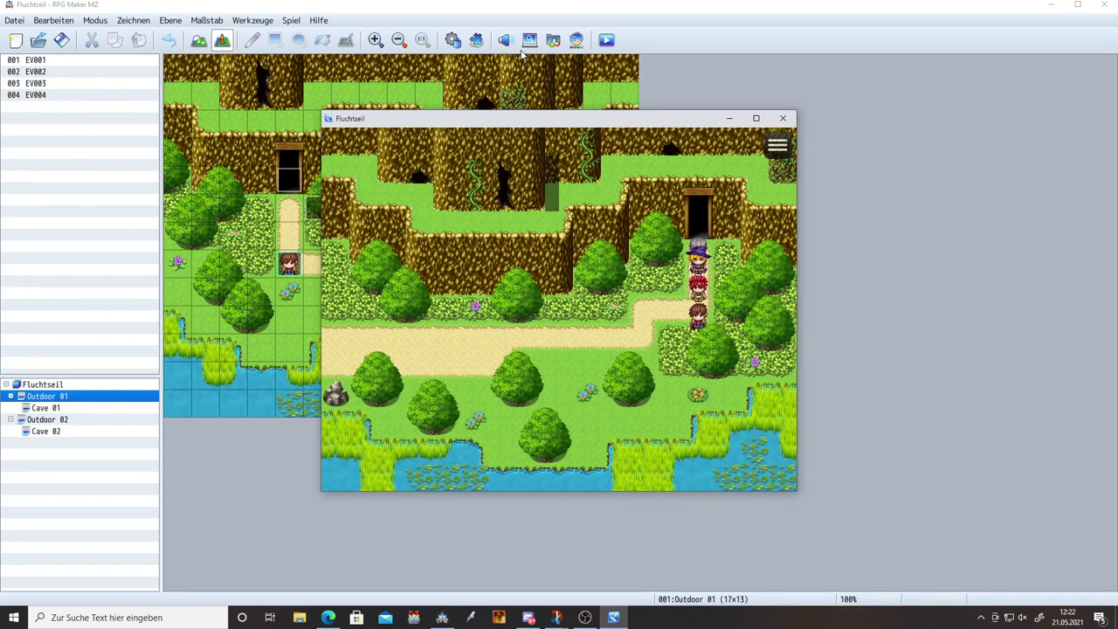
{"action": "key", "text": "Left"}
{"action": "key", "text": "Left"}
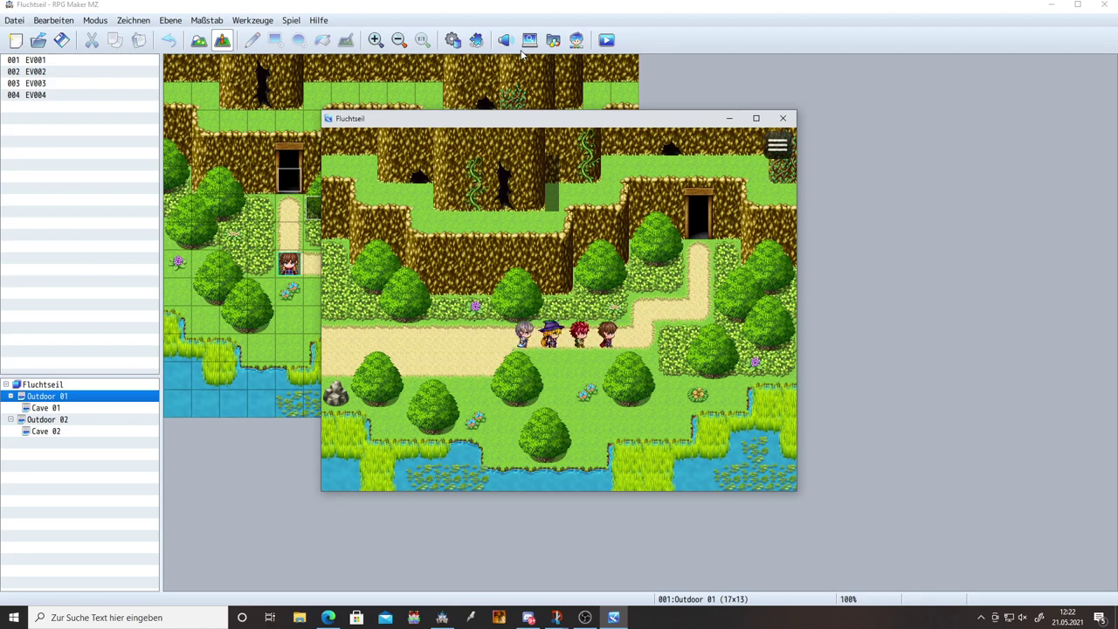
{"action": "key", "text": "Left"}
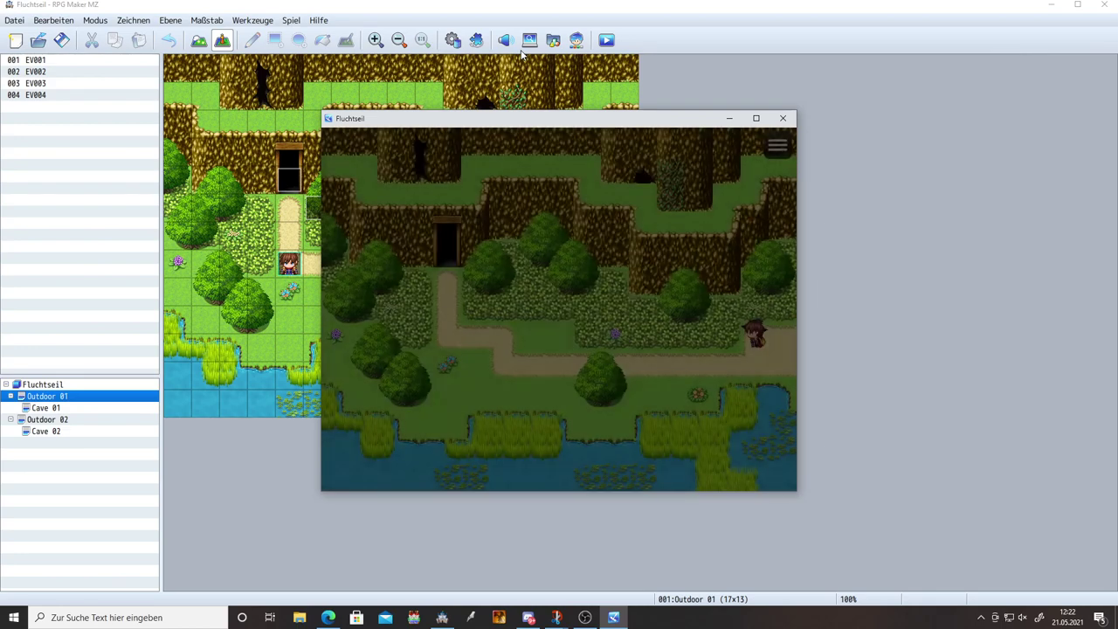
{"action": "key", "text": "Left"}
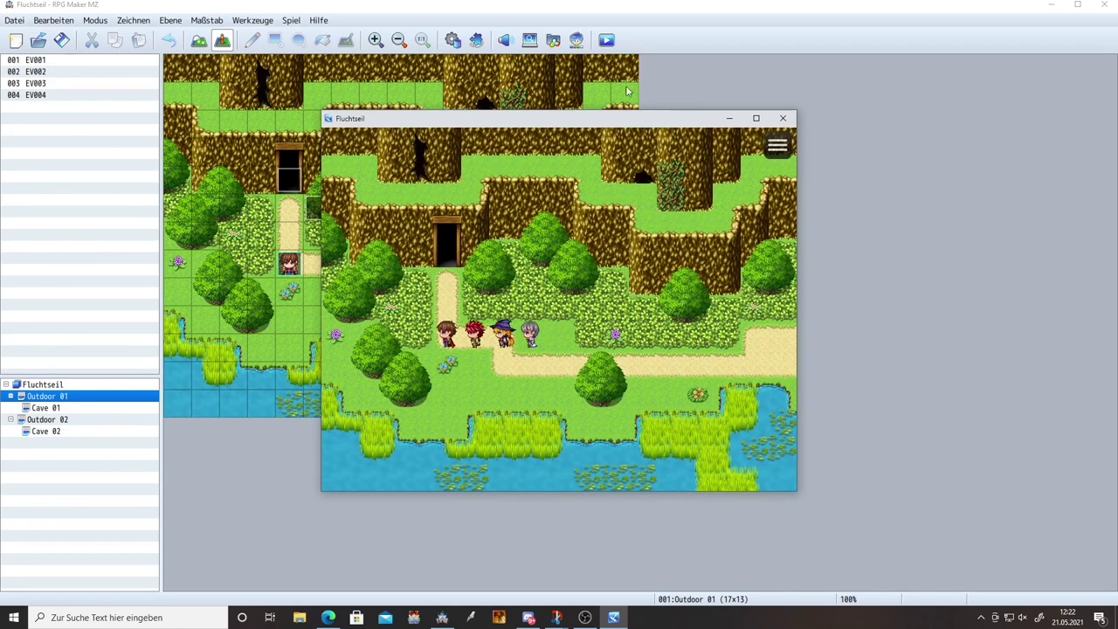
{"action": "left_click", "coordinate": [785, 119]}
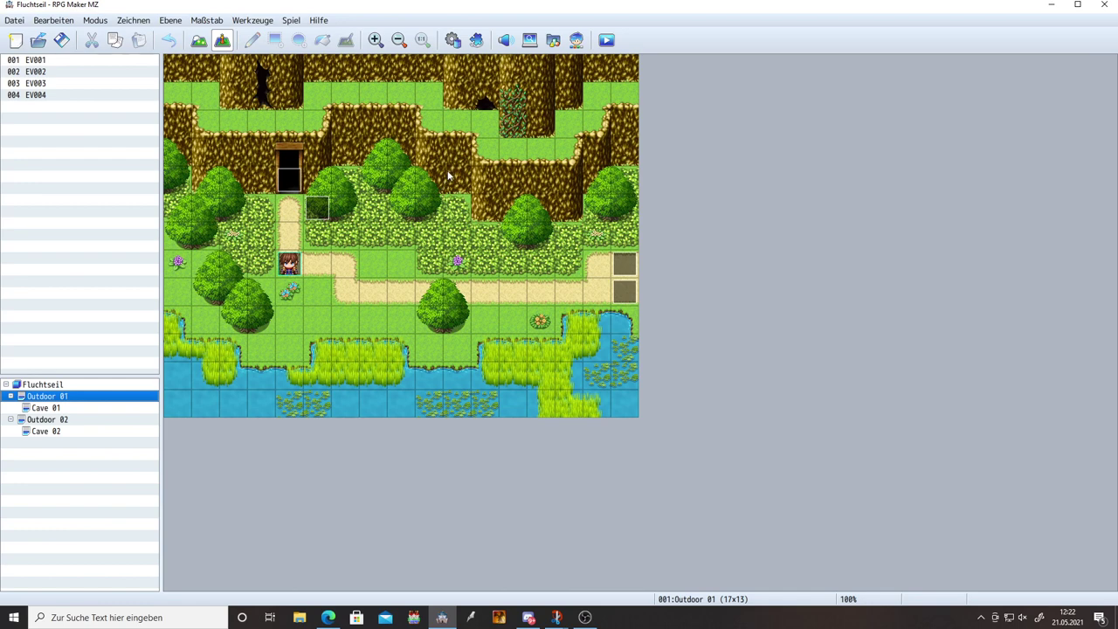
Step: In the database, name skill 0232 Hintertür and give it the purple hexagram symbol 79
{"action": "left_click", "coordinate": [453, 40]}
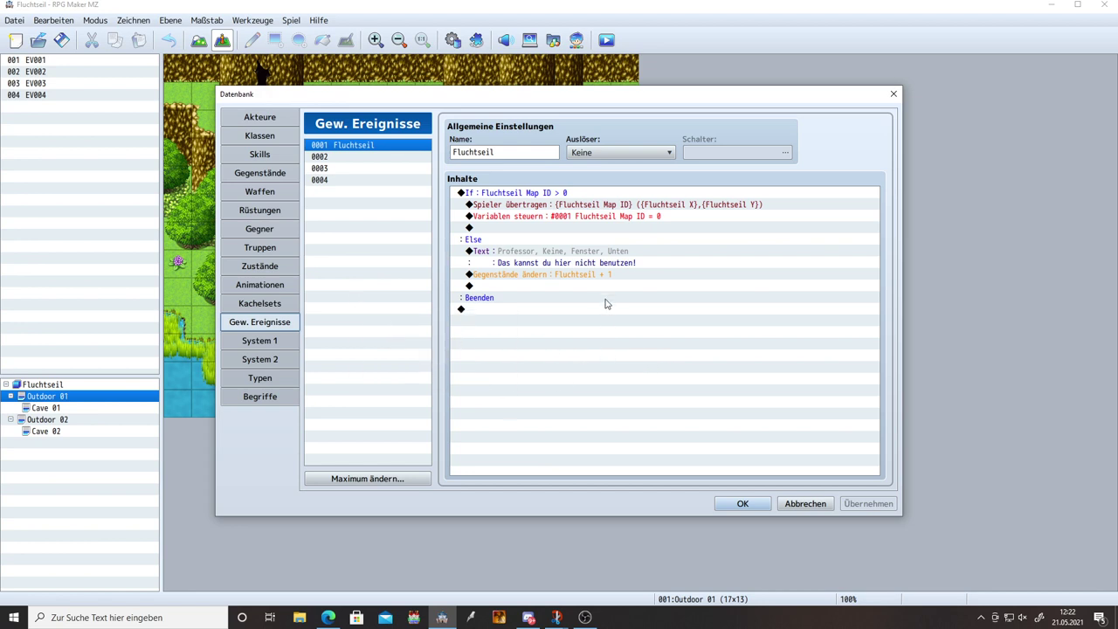
{"action": "left_click", "coordinate": [281, 159]}
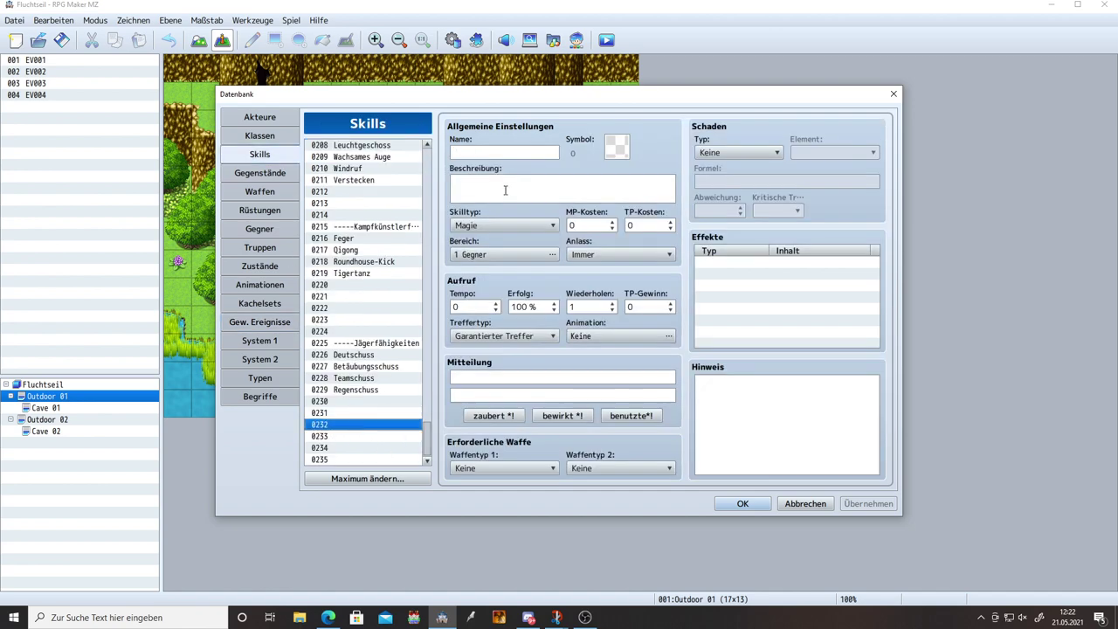
{"action": "left_click", "coordinate": [493, 154]}
{"action": "type", "text": "Hintertür"}
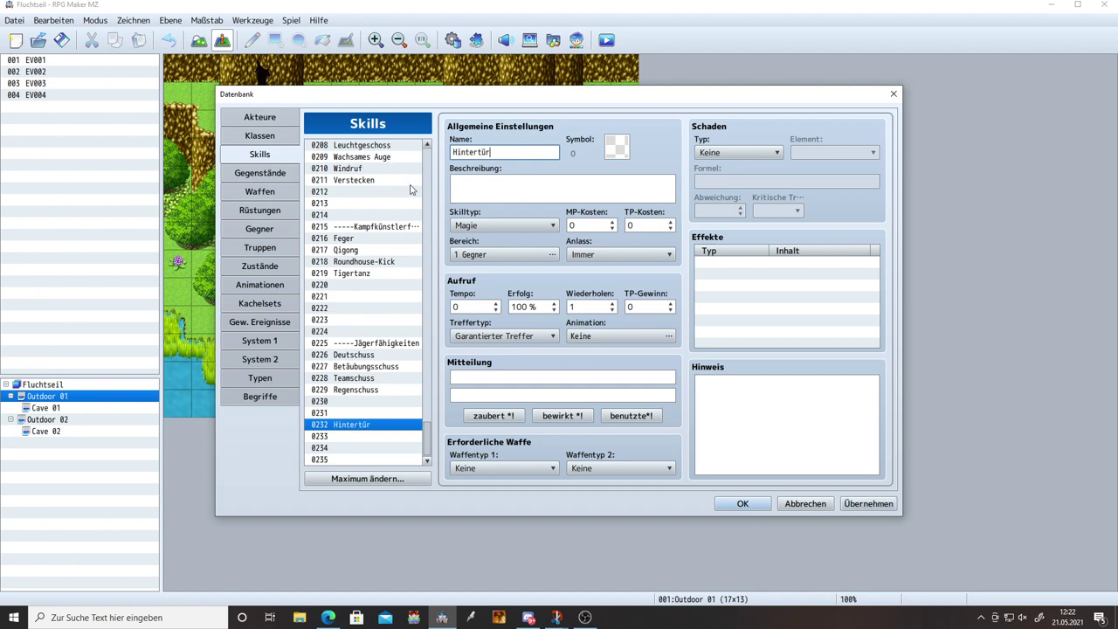
{"action": "left_click", "coordinate": [533, 194]}
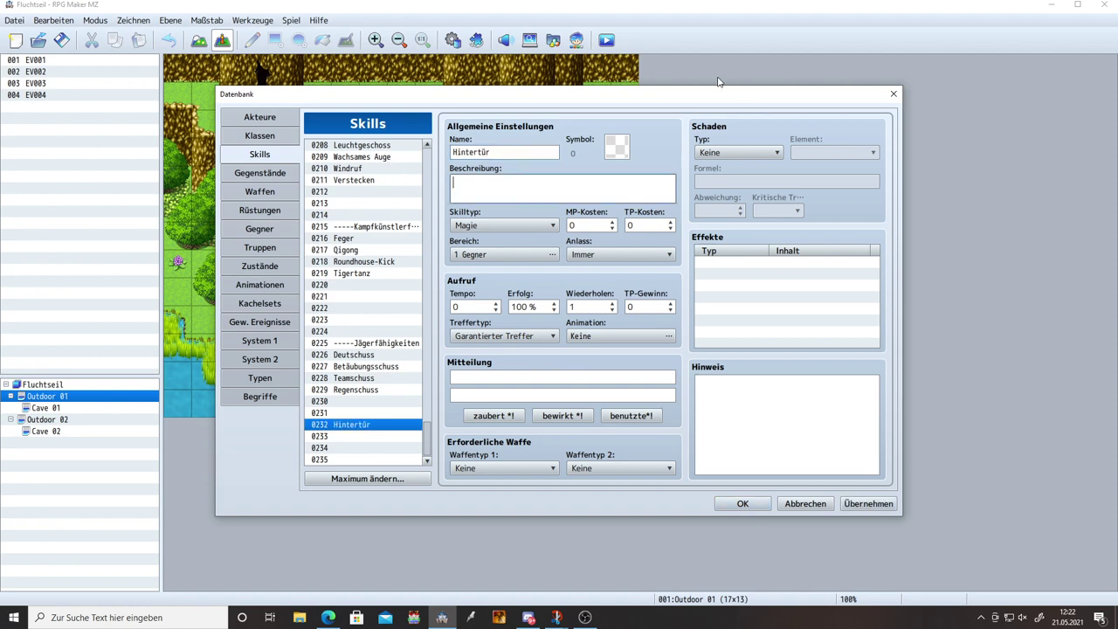
{"action": "left_click", "coordinate": [619, 146]}
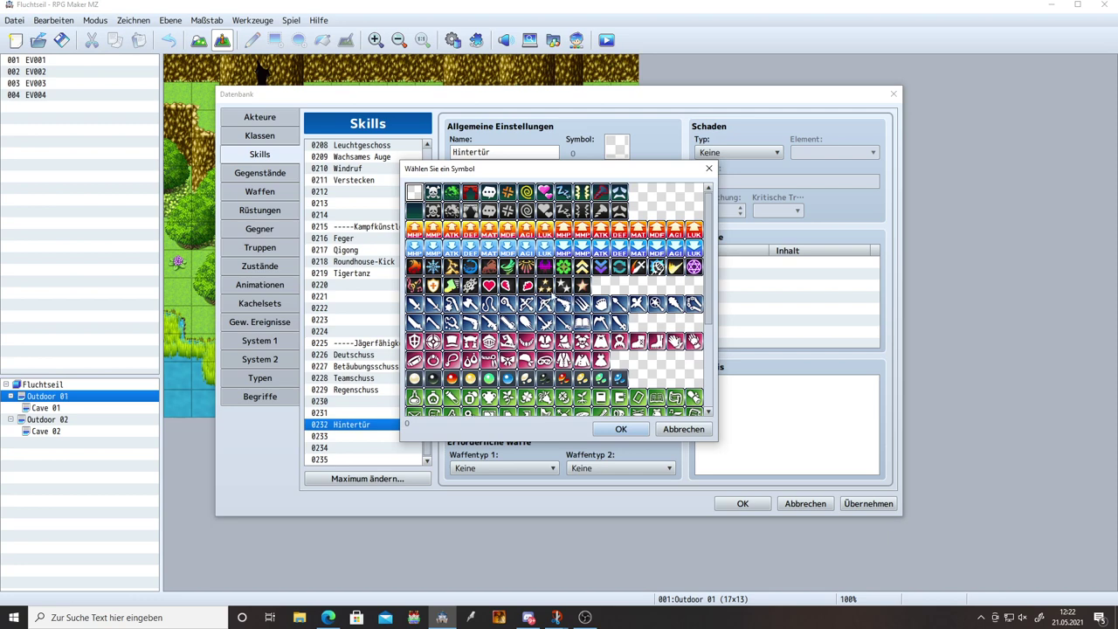
{"action": "double_click", "coordinate": [694, 267]}
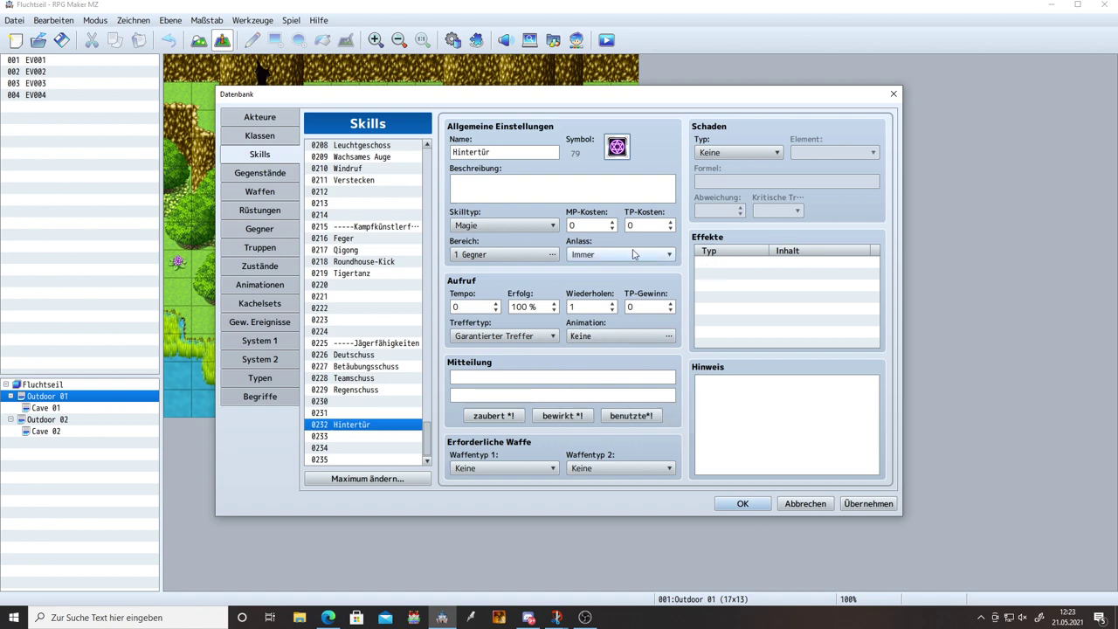
Step: Keep the Hintertür skill type as Magie, set its scope to Keine and its occasion to Menübildschirm
{"action": "left_click", "coordinate": [533, 226]}
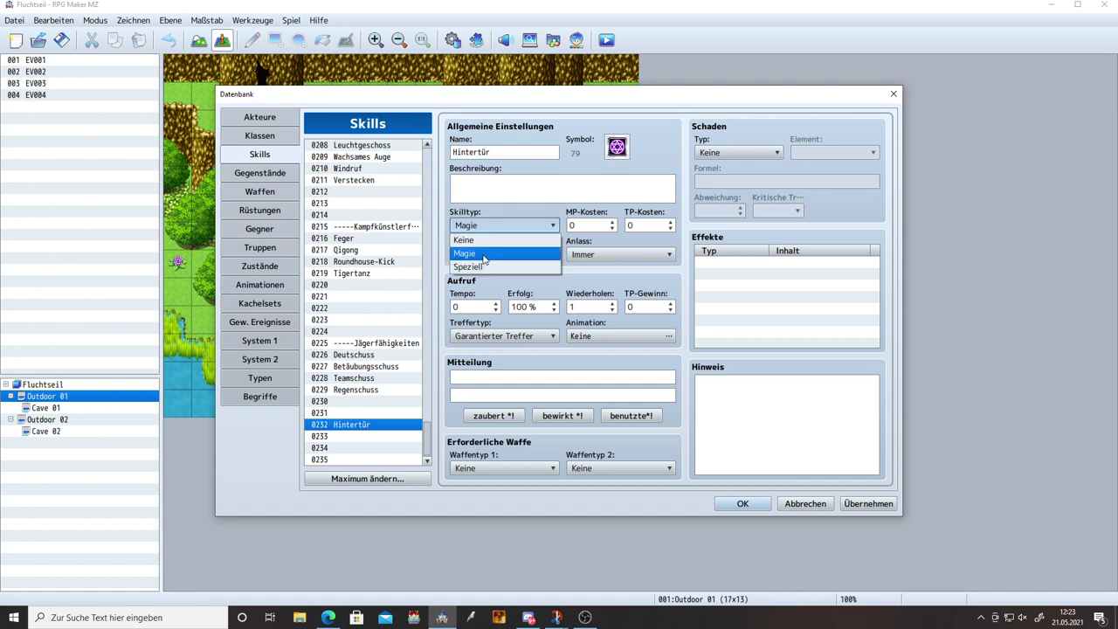
{"action": "left_click", "coordinate": [508, 229]}
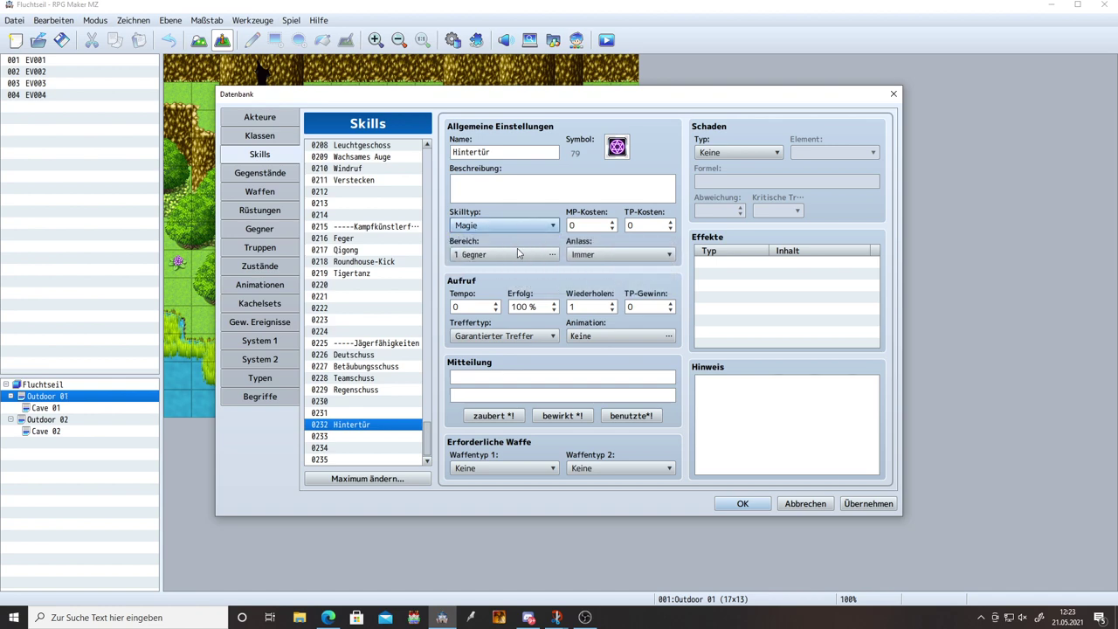
{"action": "left_click", "coordinate": [507, 254]}
{"action": "left_click", "coordinate": [435, 280]}
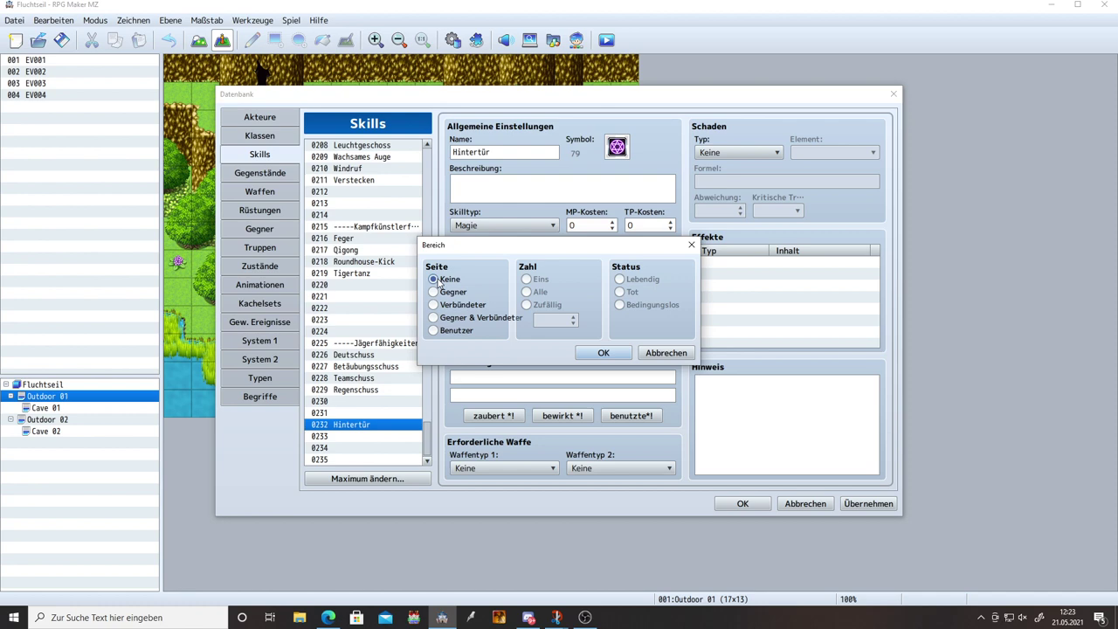
{"action": "left_click", "coordinate": [603, 352]}
{"action": "left_click", "coordinate": [600, 255]}
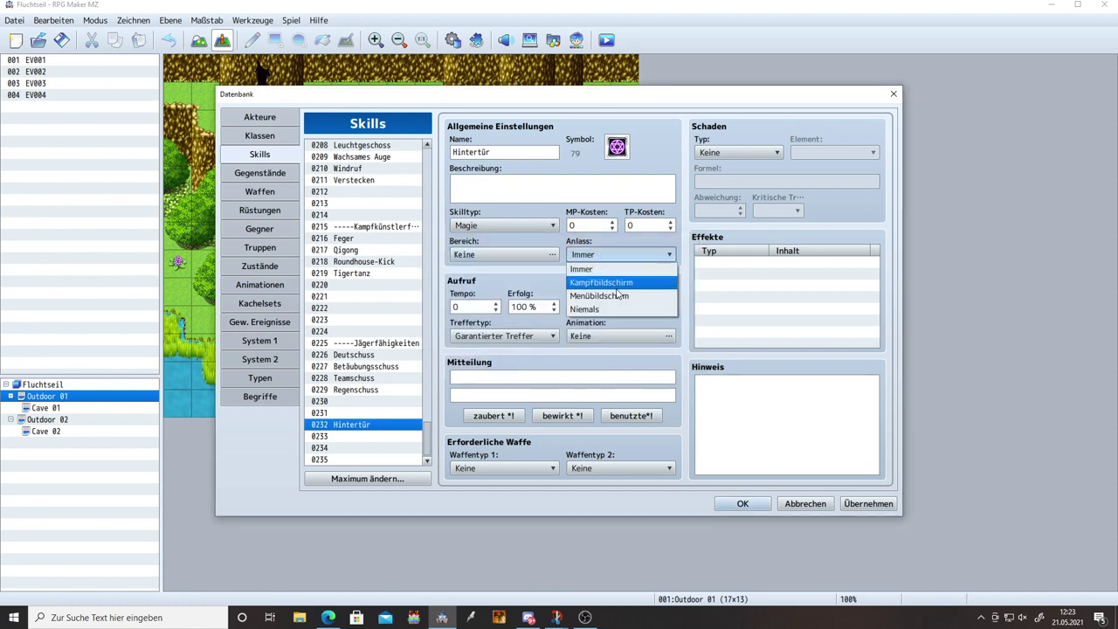
{"action": "left_click", "coordinate": [613, 297]}
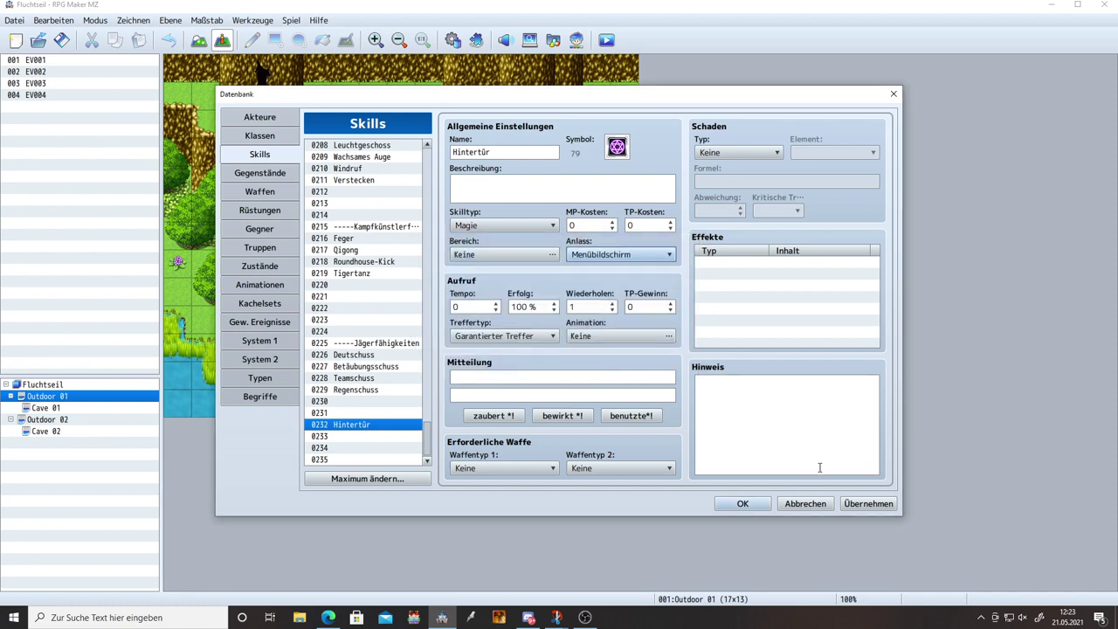
Step: Add an effect to the Hintertür skill that calls common event 0002, and apply the changes
{"action": "double_click", "coordinate": [747, 266]}
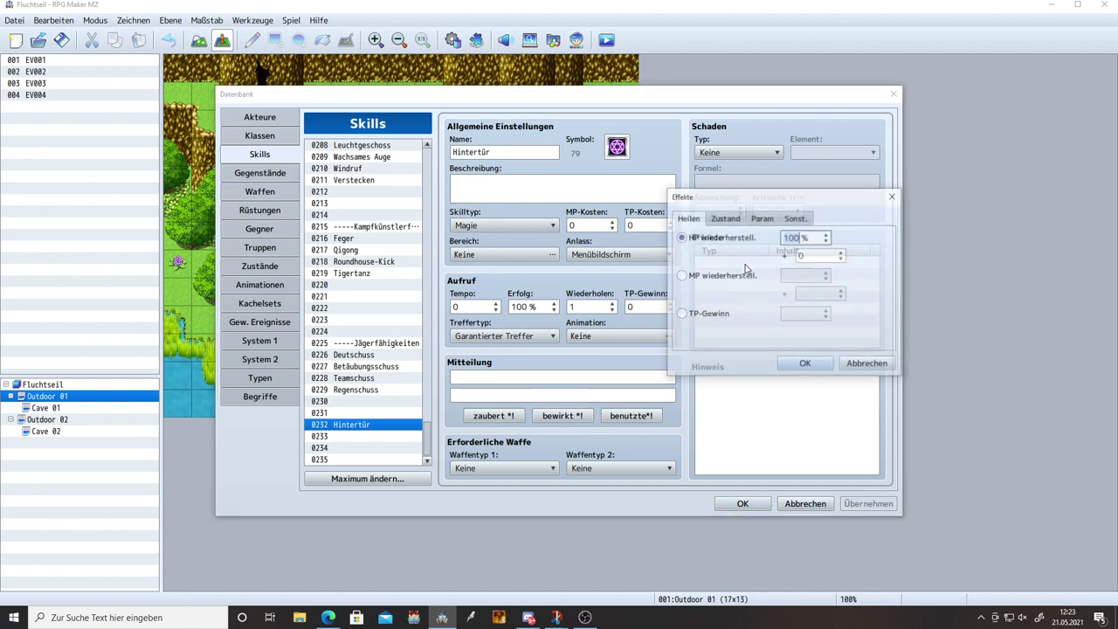
{"action": "left_click", "coordinate": [791, 220]}
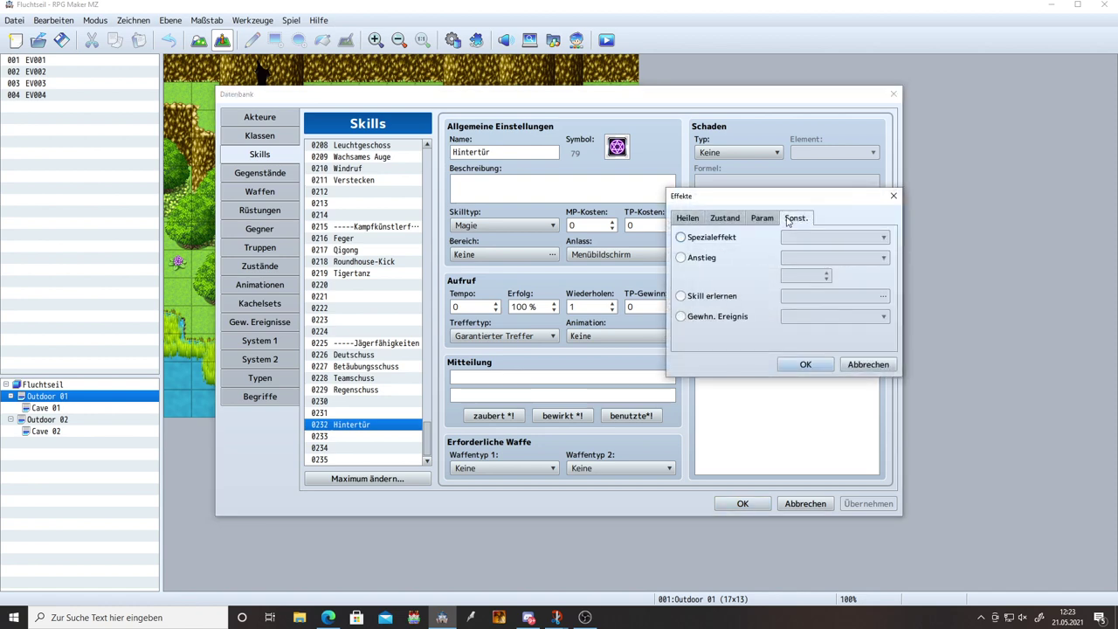
{"action": "left_click", "coordinate": [723, 318]}
{"action": "left_click", "coordinate": [830, 318]}
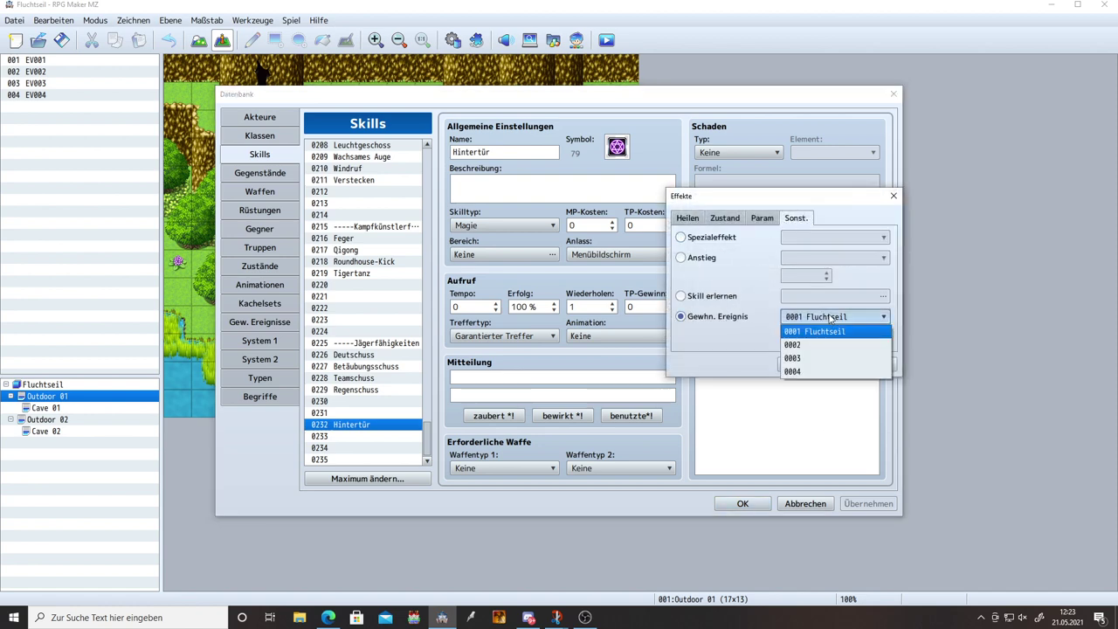
{"action": "left_click", "coordinate": [813, 346]}
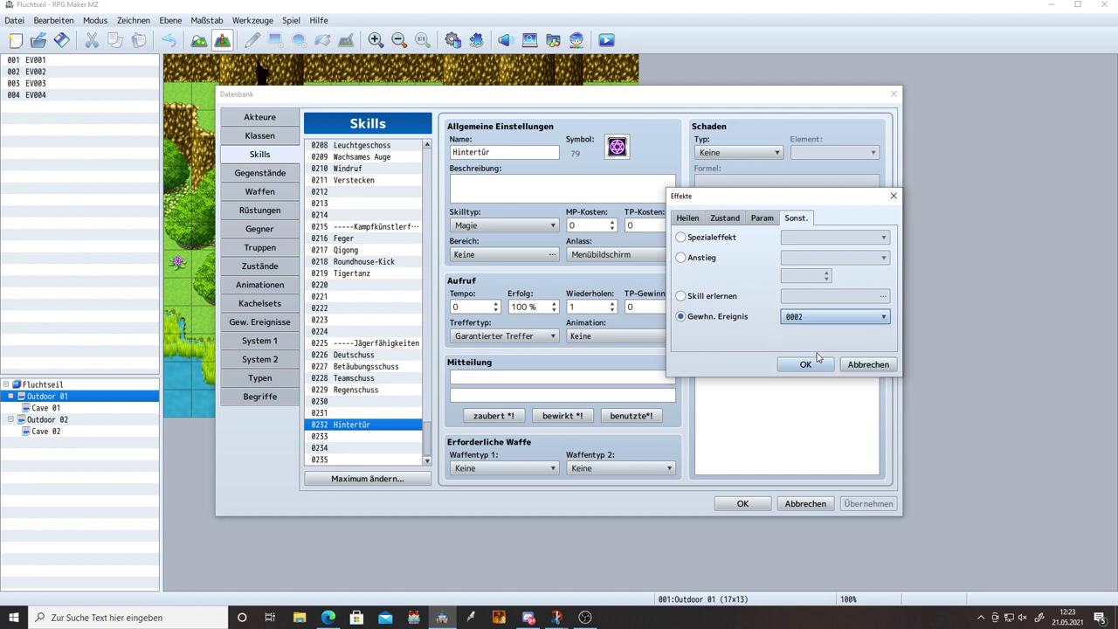
{"action": "left_click", "coordinate": [807, 365]}
{"action": "left_click", "coordinate": [869, 504]}
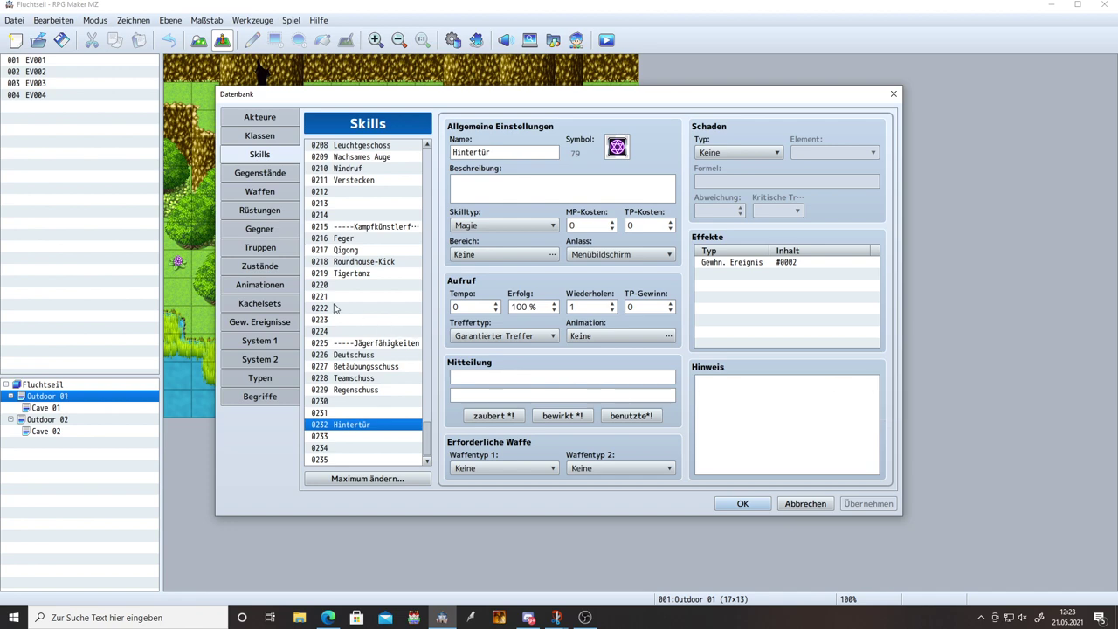
Step: Paste the Fluchtseil common event into slot 0002, delete the copy's Fluchtseil + 1 item command, and apply the changes
{"action": "left_click", "coordinate": [260, 323]}
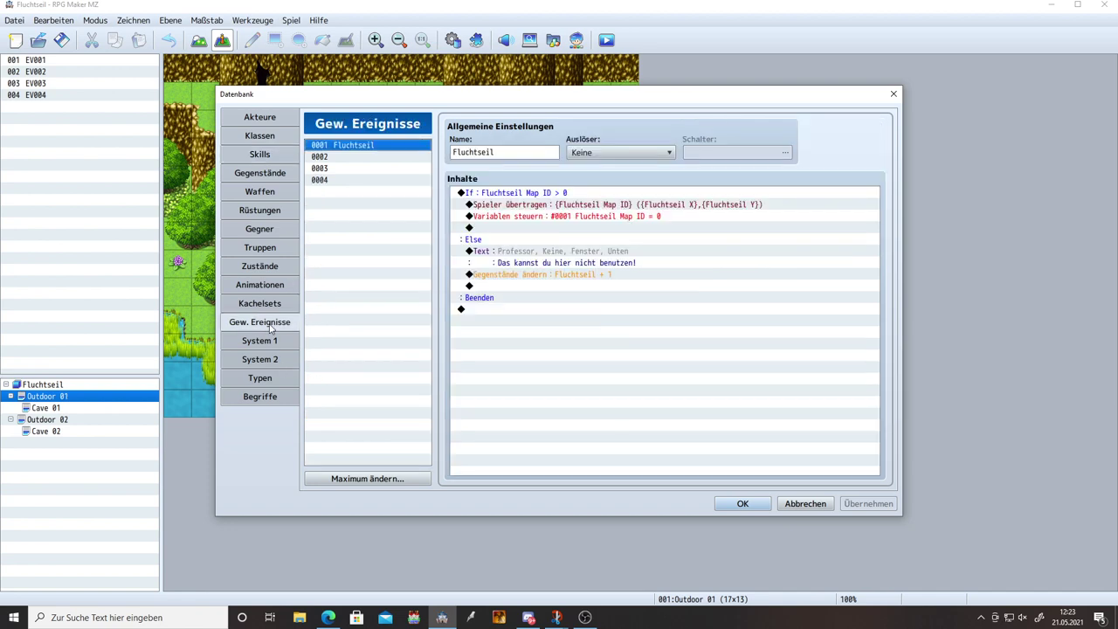
{"action": "left_click", "coordinate": [361, 160]}
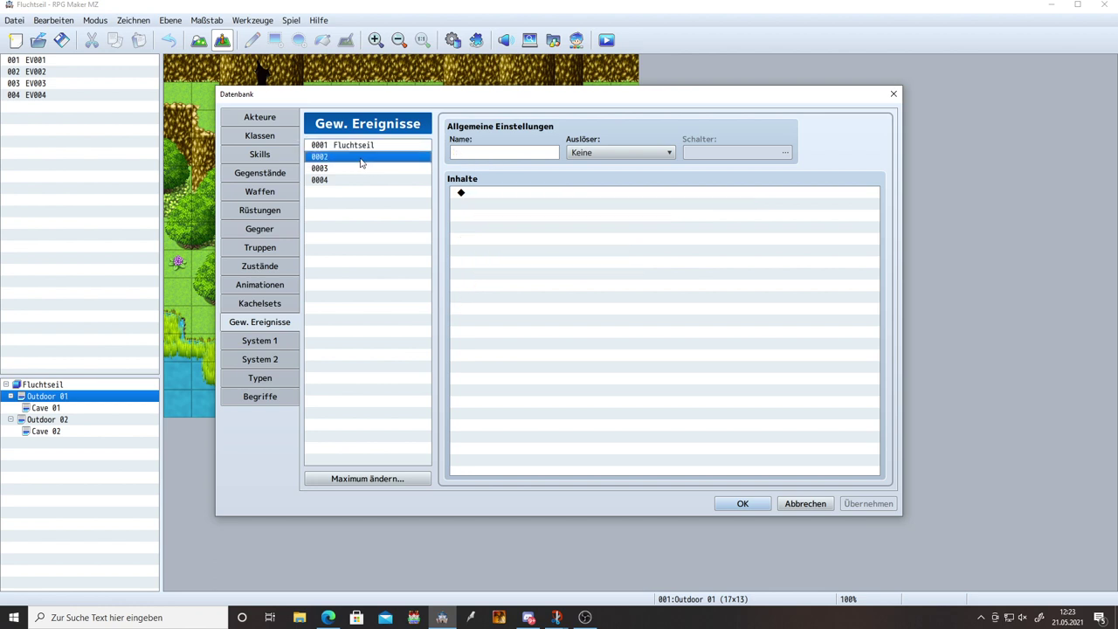
{"action": "key", "text": "ctrl+v"}
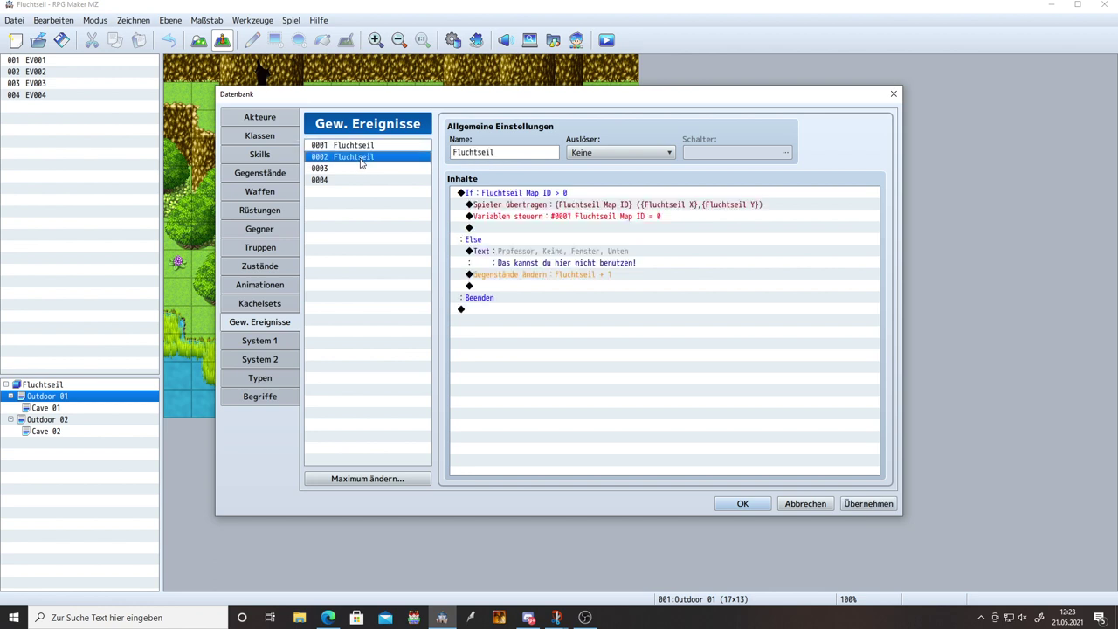
{"action": "left_click", "coordinate": [535, 276]}
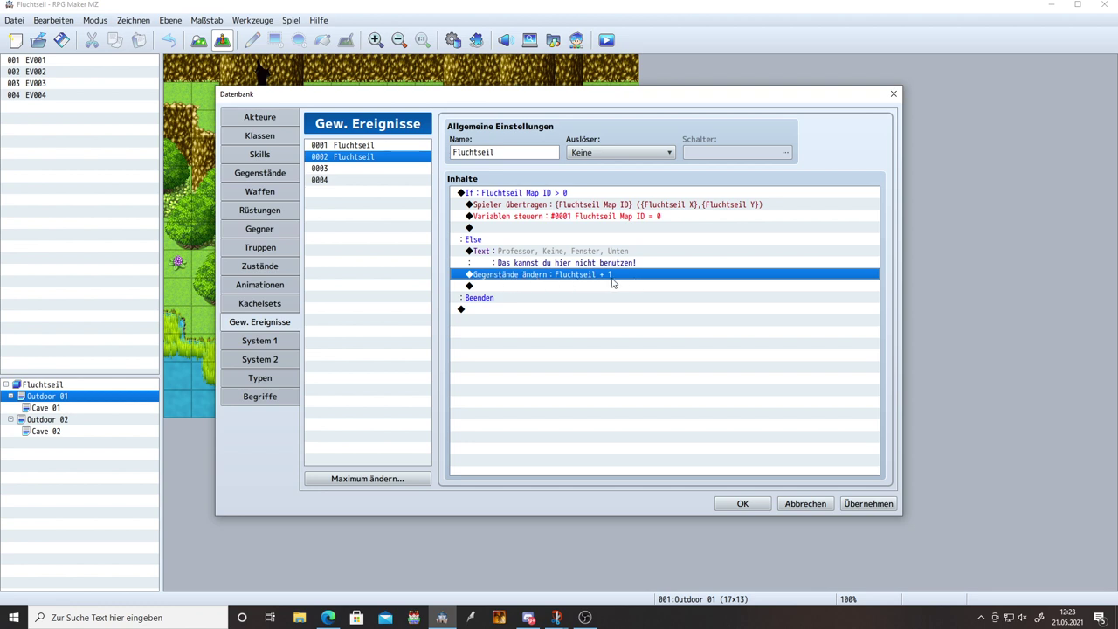
{"action": "key", "text": "Delete"}
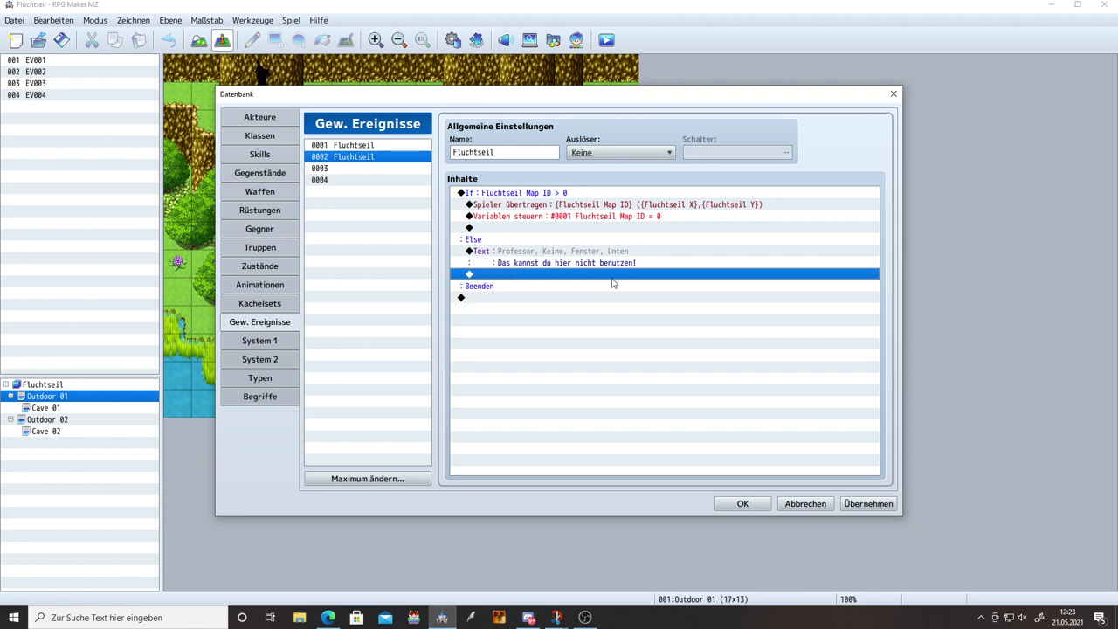
{"action": "left_click", "coordinate": [868, 503]}
{"action": "left_click", "coordinate": [513, 278]}
Step: Set the MP cost of the Hintertür skill to 10
{"action": "left_click", "coordinate": [265, 158]}
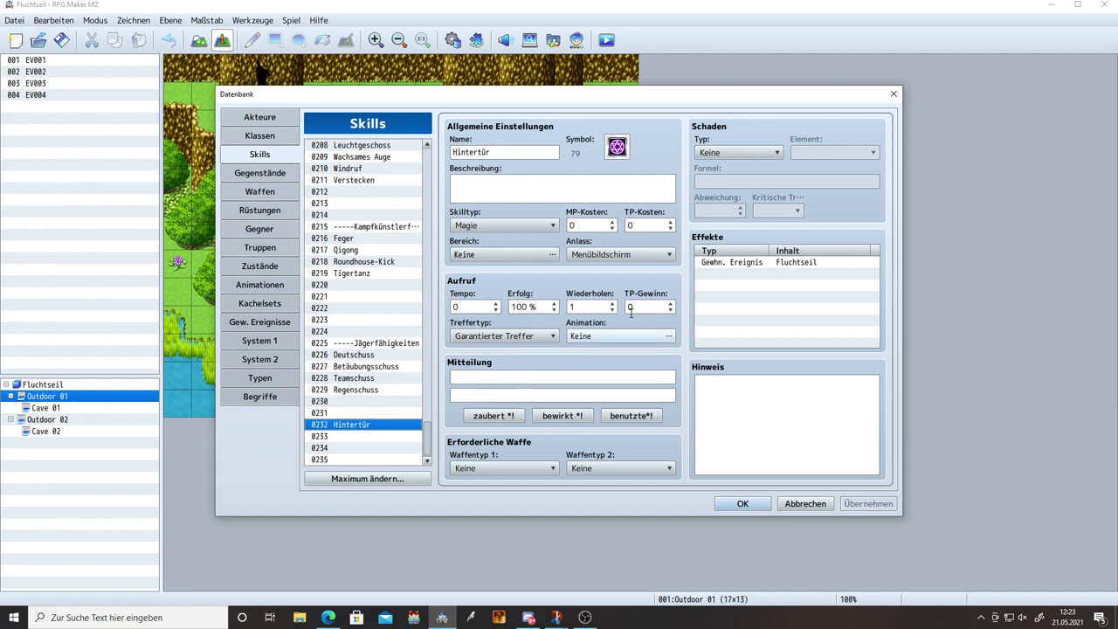
{"action": "left_click", "coordinate": [585, 225]}
{"action": "type", "text": "5"}
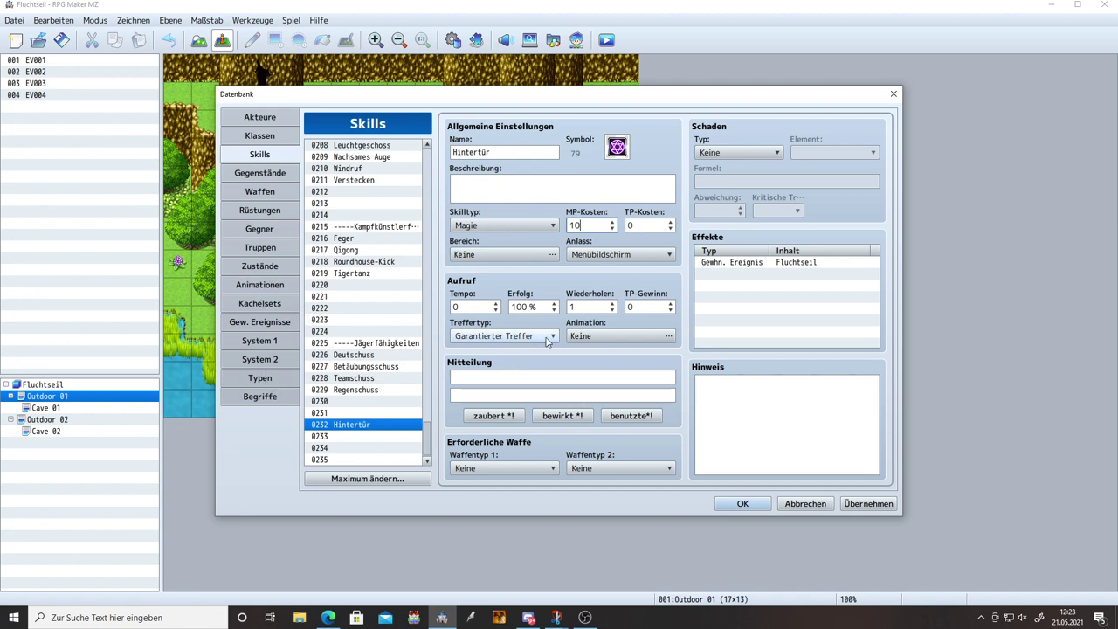
Step: Set the MP cost of the Hintertür skill to 0 and apply the changes
{"action": "double_click", "coordinate": [594, 221]}
{"action": "type", "text": "2"}
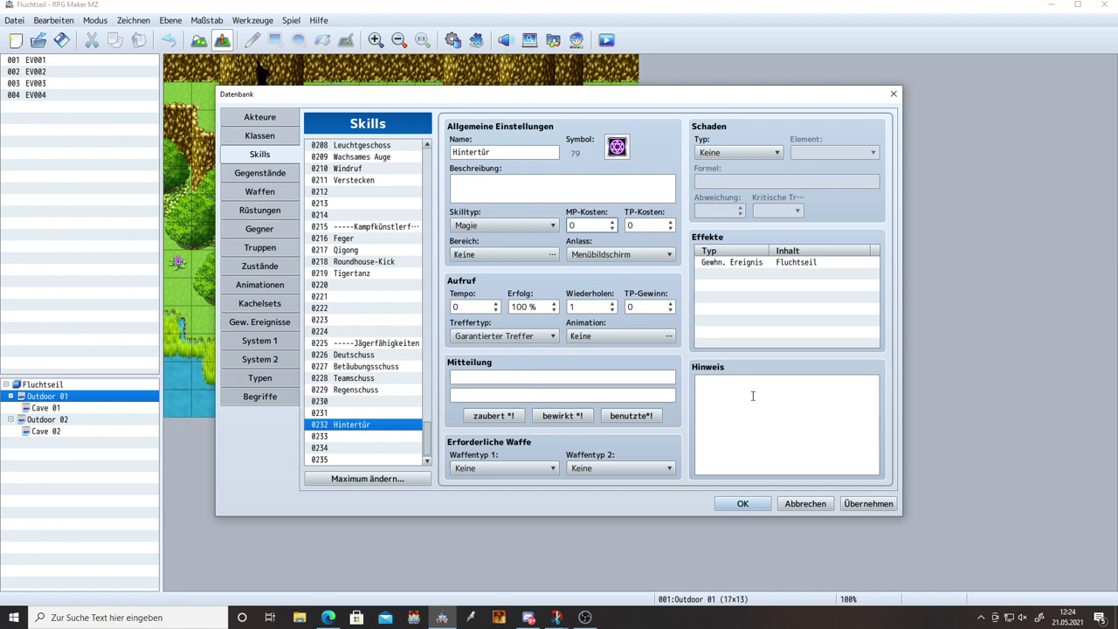
{"action": "left_click", "coordinate": [868, 503]}
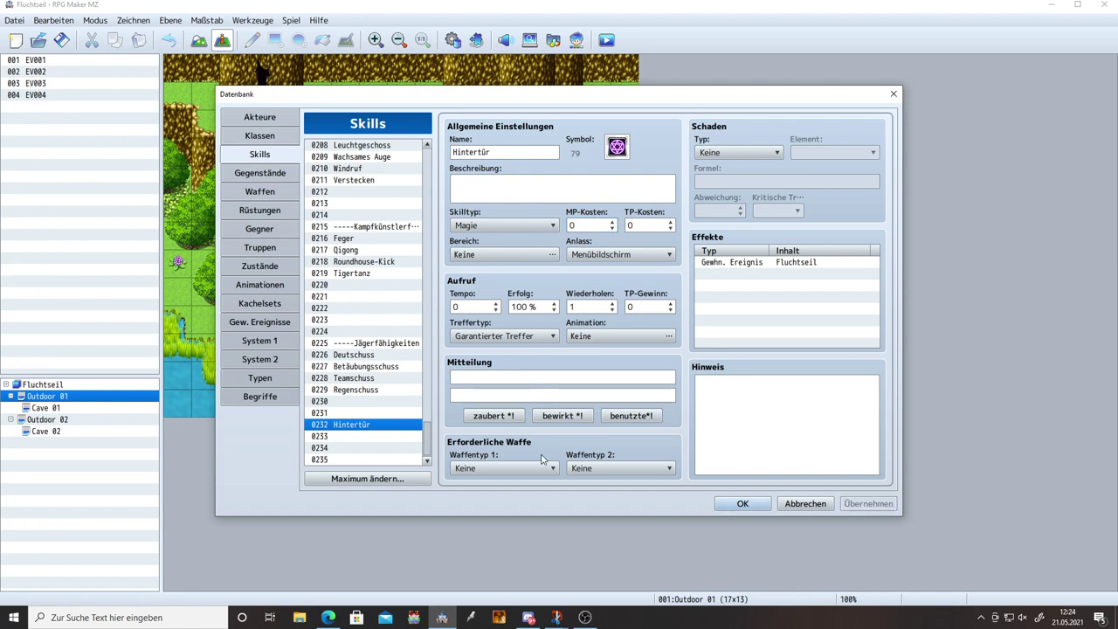
Step: Open common event 0002 and inspect the options of the MP-changing command without adding it
{"action": "left_click", "coordinate": [262, 323]}
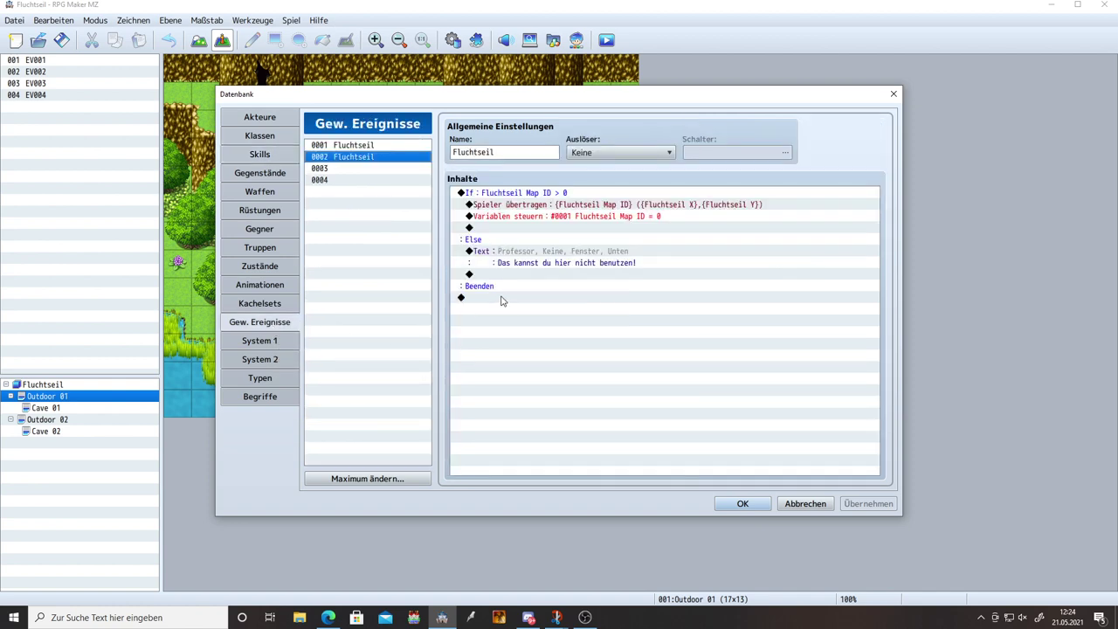
{"action": "double_click", "coordinate": [522, 279]}
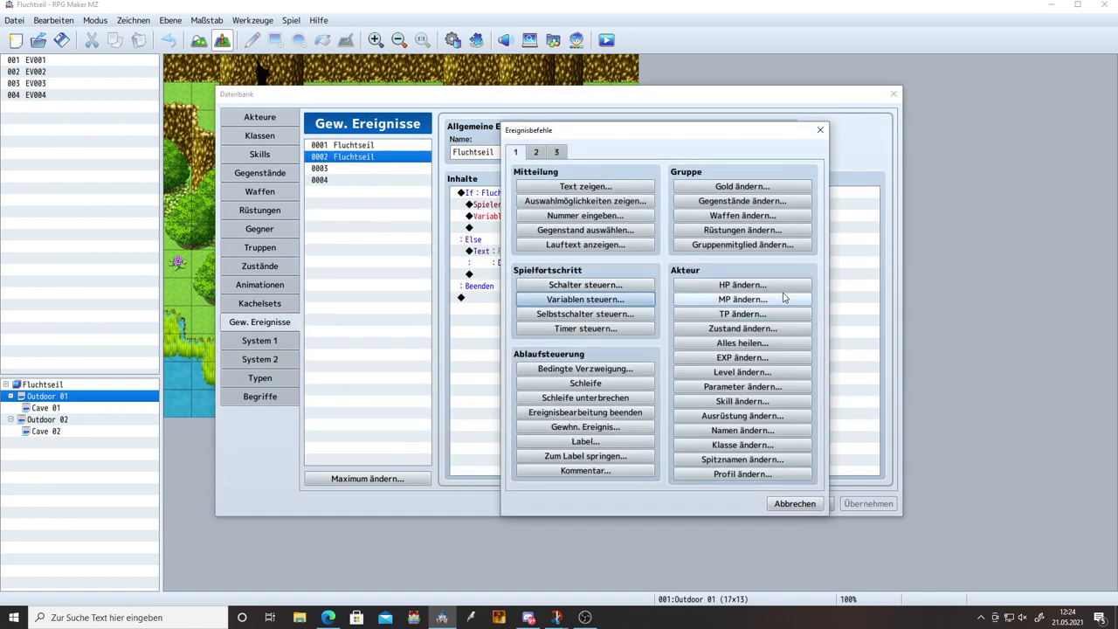
{"action": "left_click", "coordinate": [757, 299]}
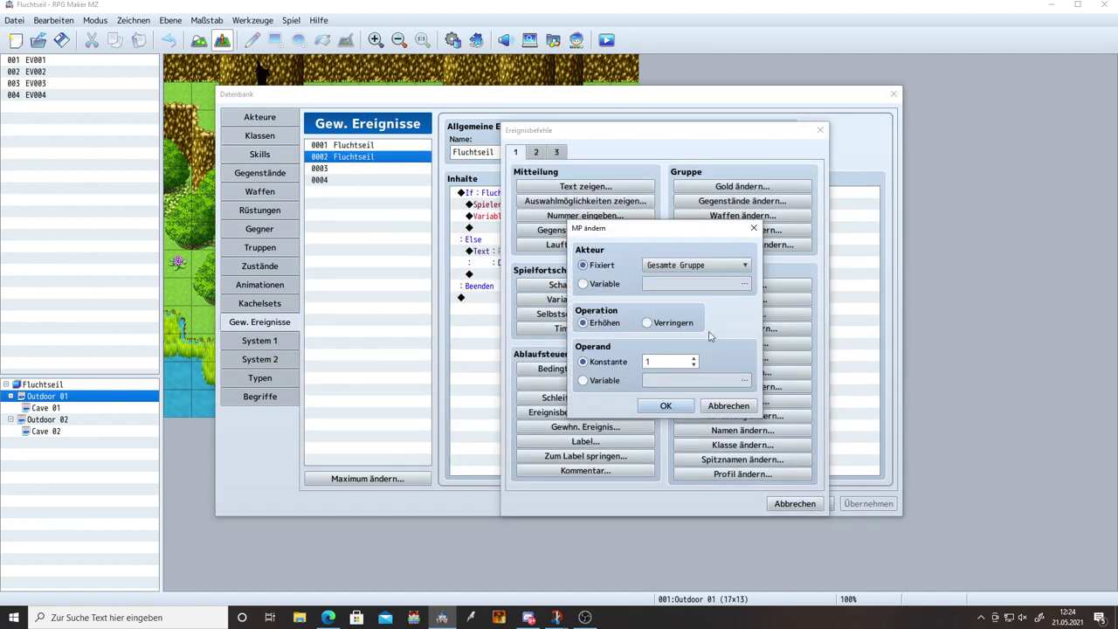
{"action": "left_click", "coordinate": [731, 406]}
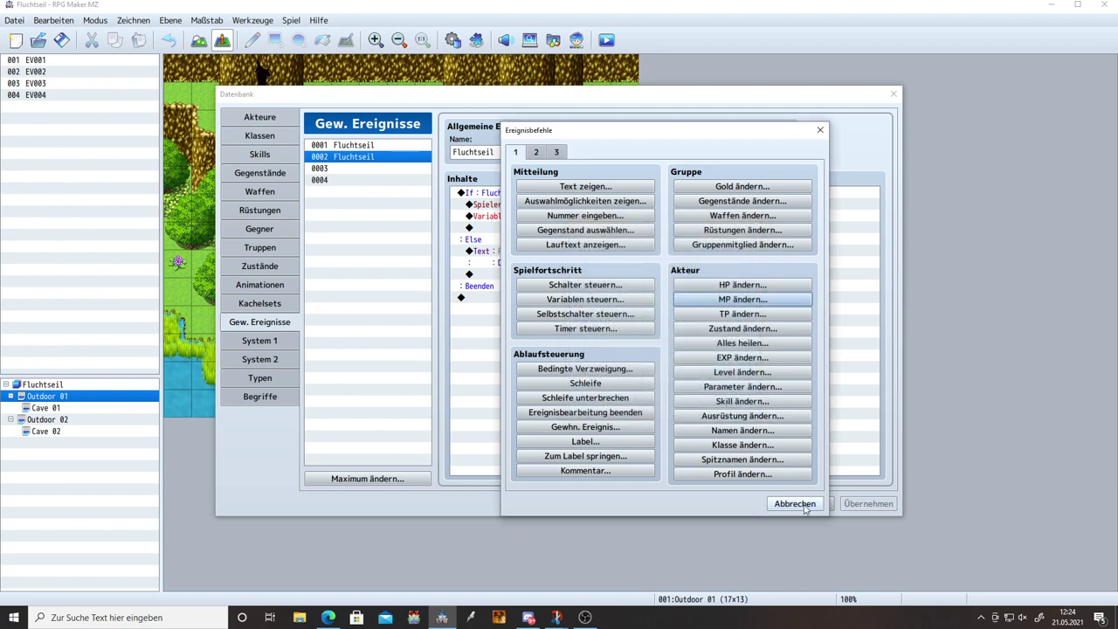
{"action": "left_click", "coordinate": [797, 505]}
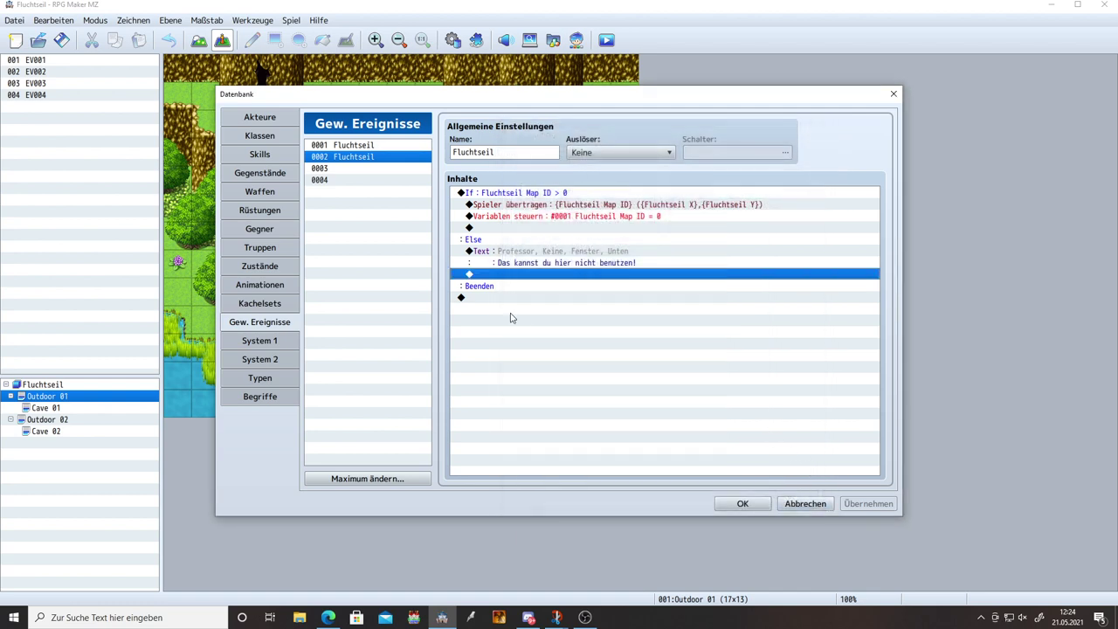
Step: Rename common event 0002 as Hintertür and apply the changes
{"action": "left_click", "coordinate": [505, 156]}
{"action": "key", "text": "BackSpace"}
{"action": "key", "text": "BackSpace"}
{"action": "key", "text": "BackSpace"}
{"action": "key", "text": "BackSpace"}
{"action": "key", "text": "BackSpace"}
{"action": "key", "text": "BackSpace"}
{"action": "key", "text": "BackSpace"}
{"action": "key", "text": "BackSpace"}
{"action": "key", "text": "BackSpace"}
{"action": "key", "text": "BackSpace"}
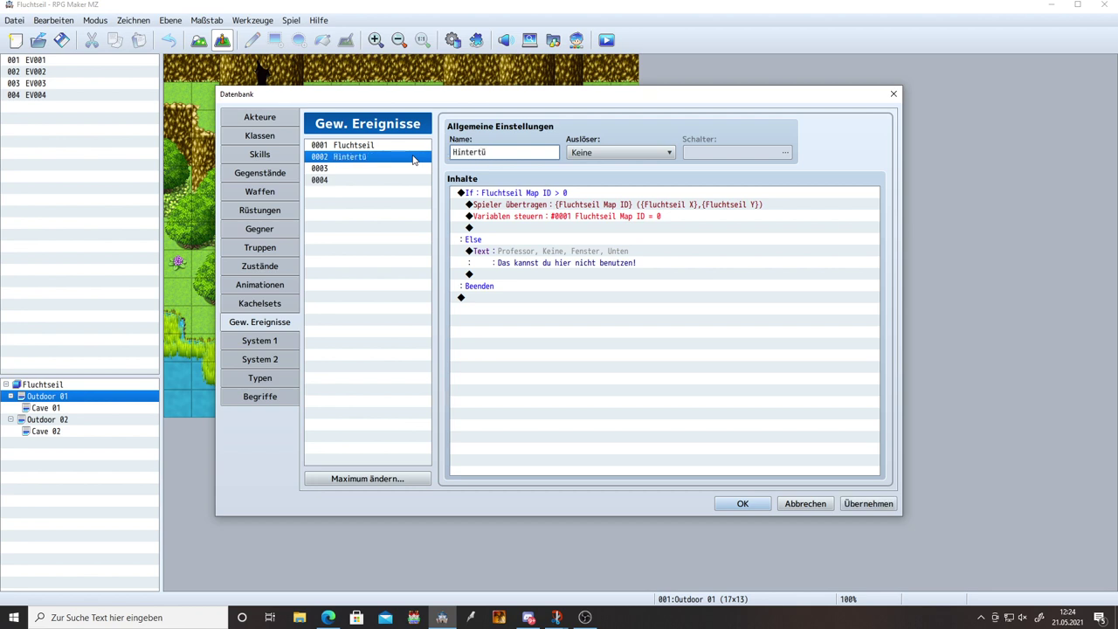
{"action": "left_click", "coordinate": [856, 505]}
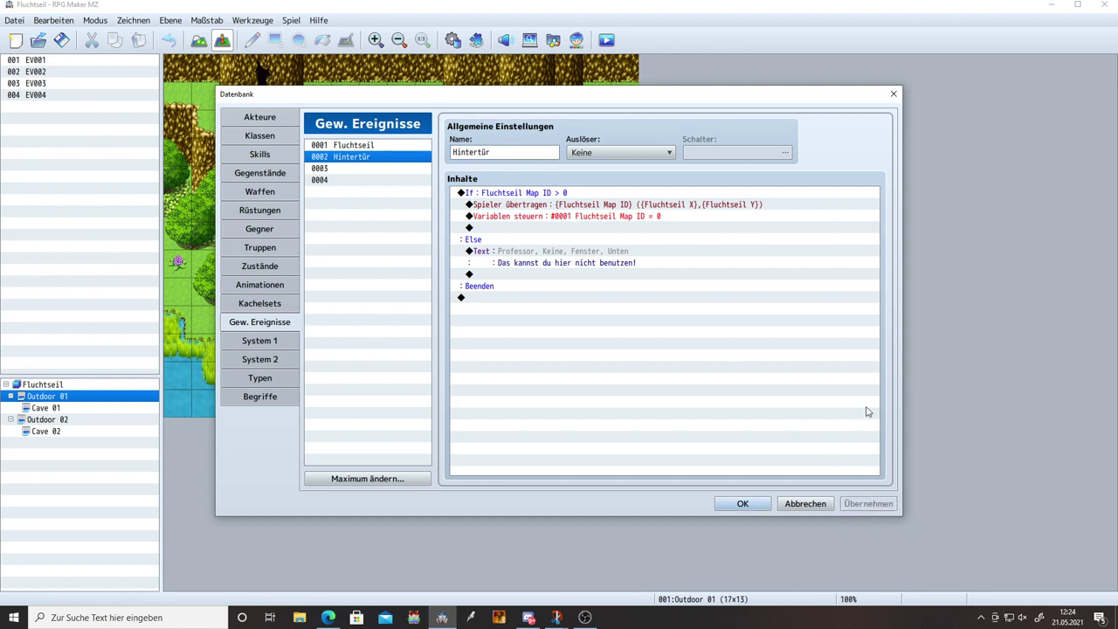
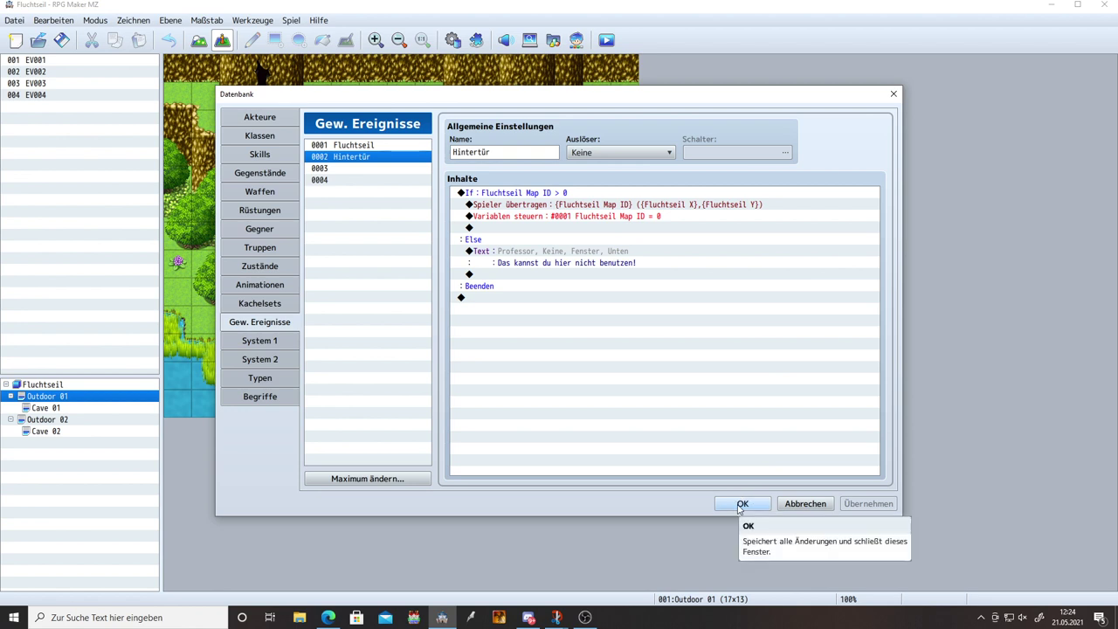
Step: Set the skill type of the Hintertür skill to Speziell
{"action": "left_click", "coordinate": [260, 155]}
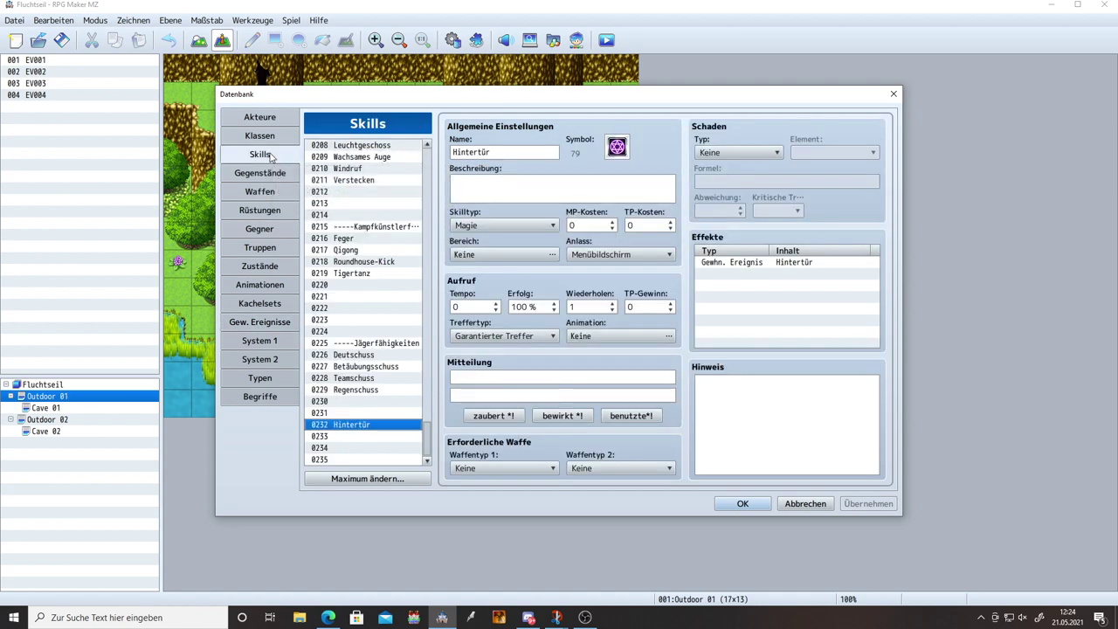
{"action": "left_click", "coordinate": [524, 229]}
{"action": "left_click", "coordinate": [493, 268]}
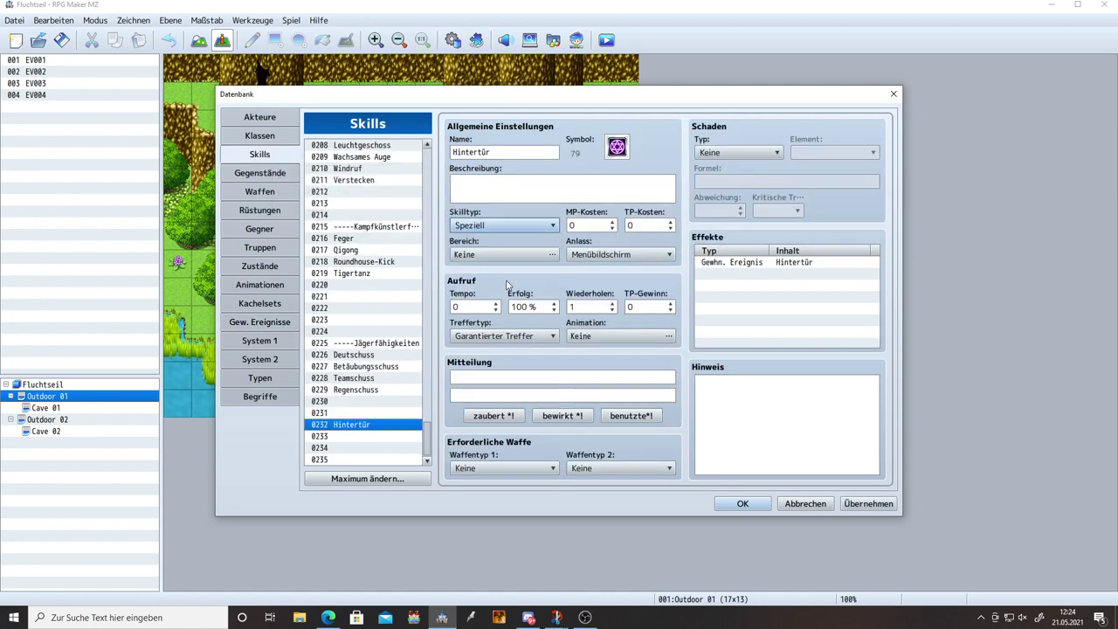
Step: Add Hintertür as a learnable skill at level 1 for the Schwertkämpfer class
{"action": "left_click", "coordinate": [275, 136]}
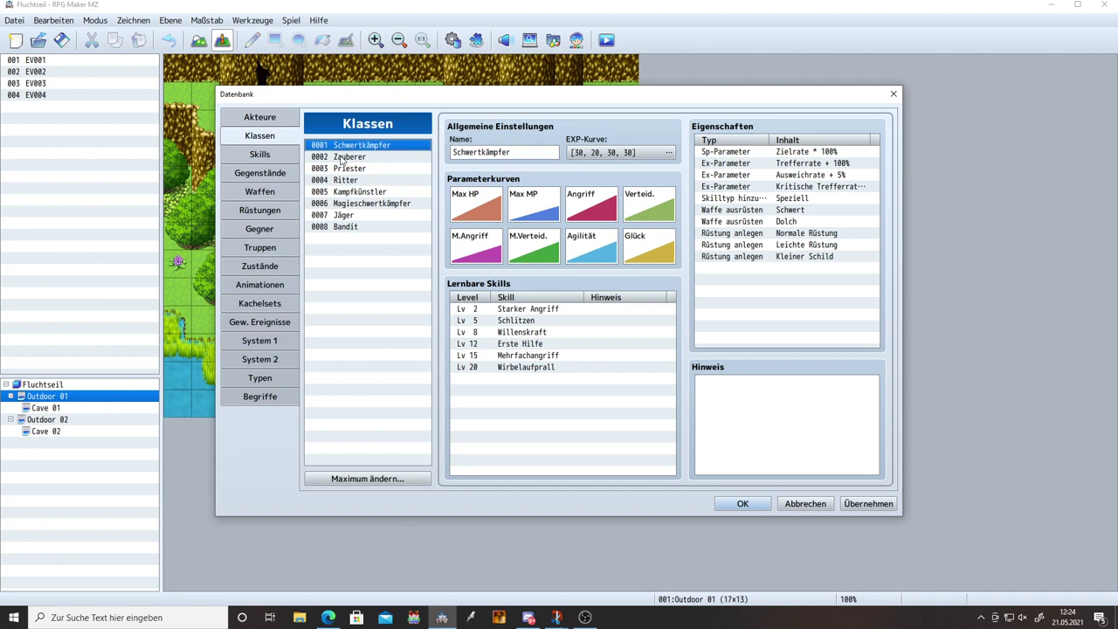
{"action": "double_click", "coordinate": [525, 380]}
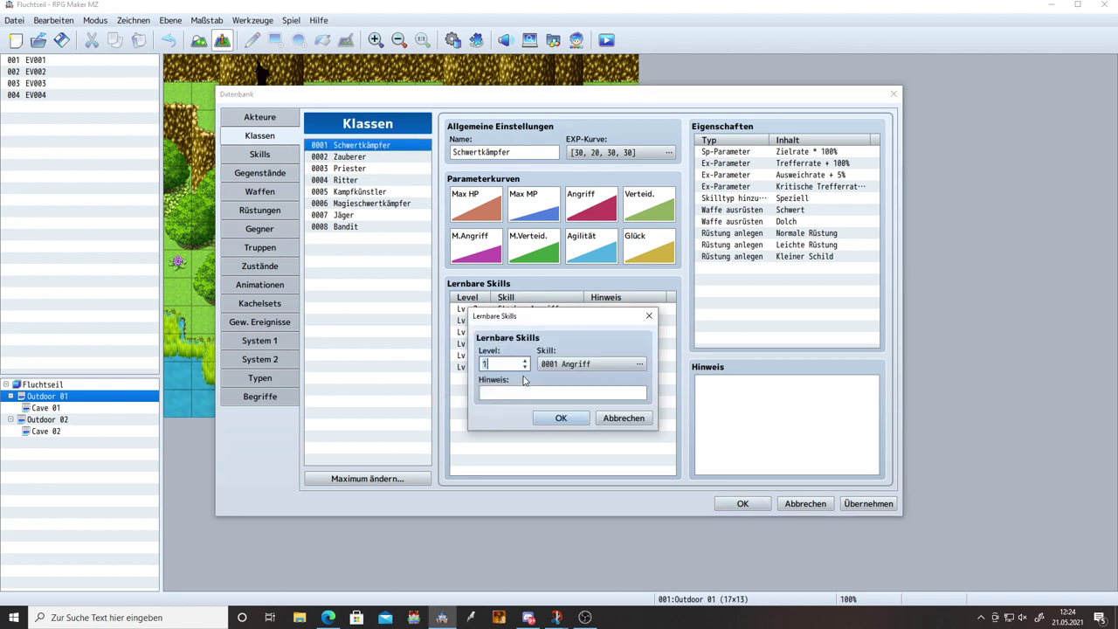
{"action": "left_click", "coordinate": [584, 364]}
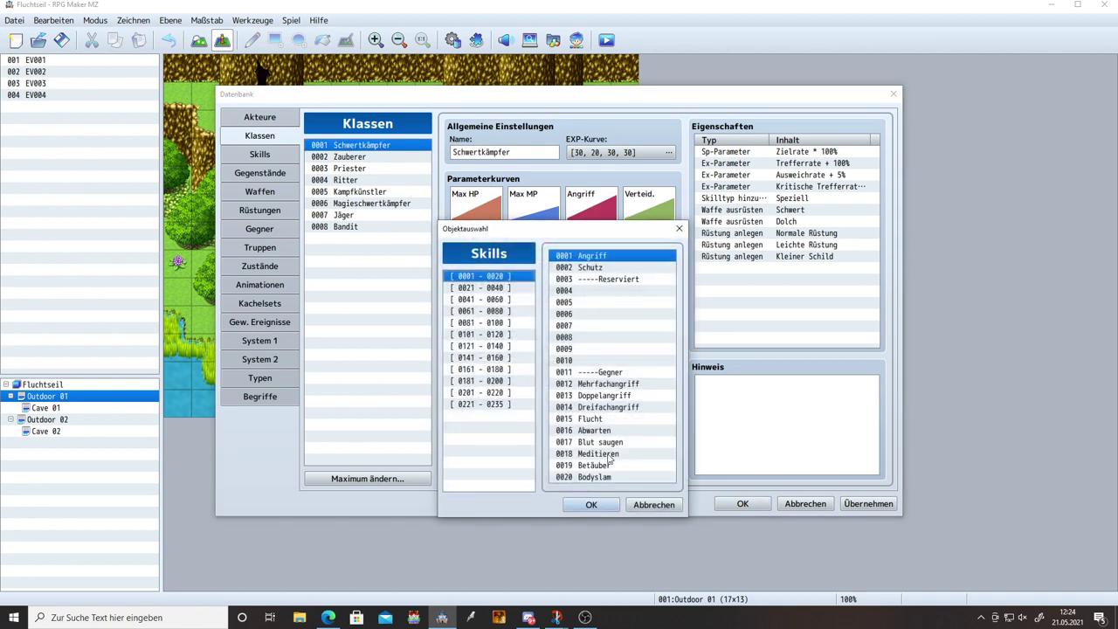
{"action": "left_click", "coordinate": [509, 407]}
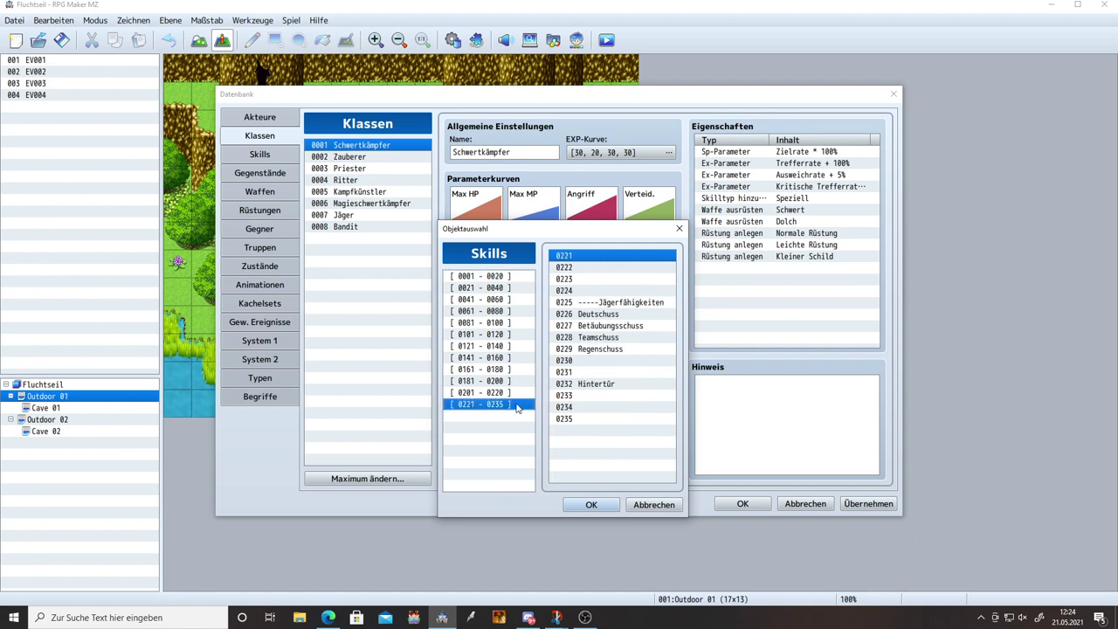
{"action": "double_click", "coordinate": [606, 385]}
{"action": "left_click", "coordinate": [561, 419]}
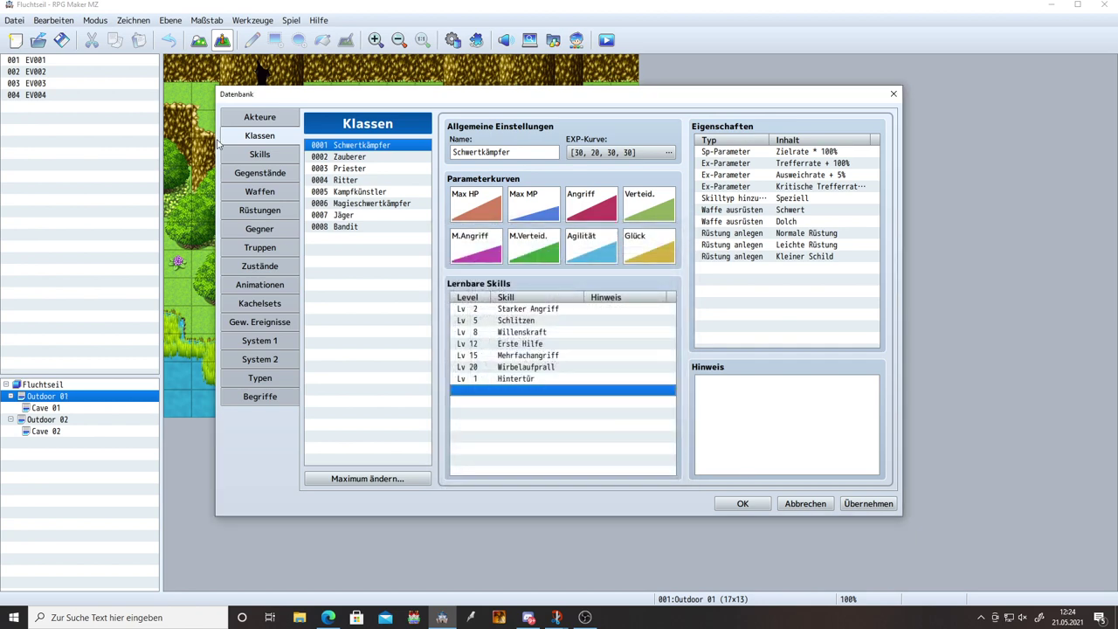
Step: Show the first actor's class settings, apply the changes and close the database
{"action": "left_click", "coordinate": [265, 119]}
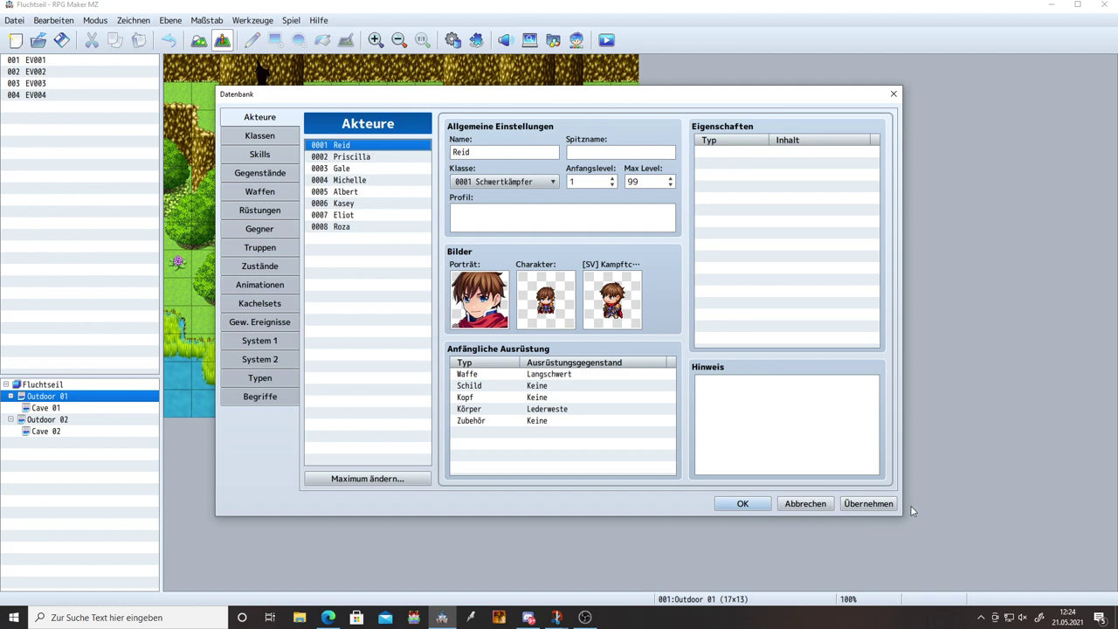
{"action": "left_click", "coordinate": [868, 503]}
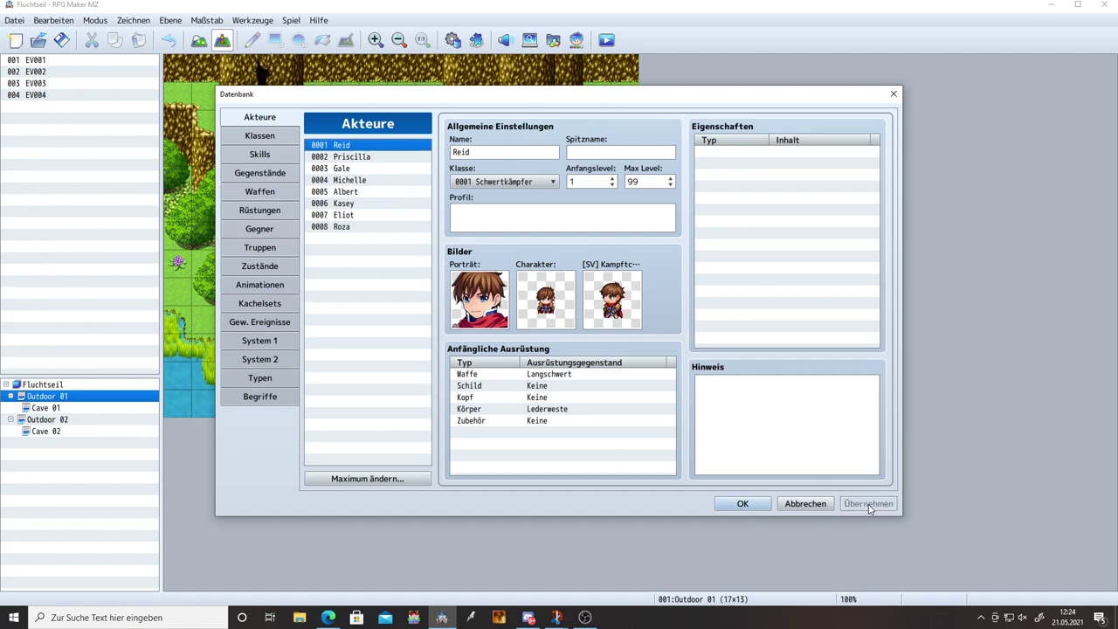
{"action": "left_click", "coordinate": [742, 504]}
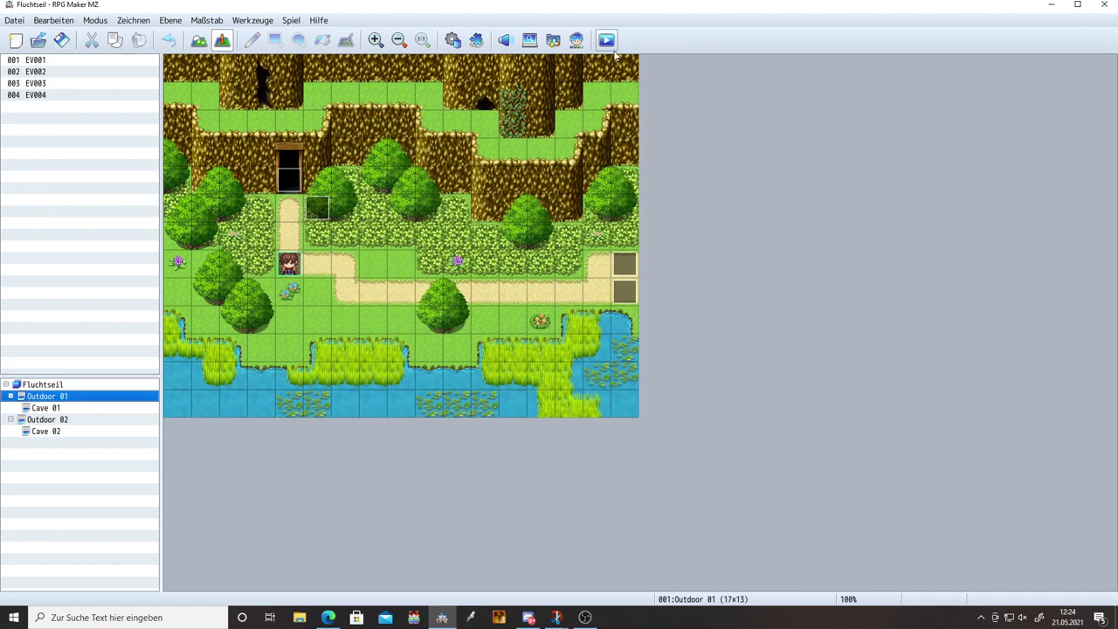
Step: Start a playtest with a new game and use Reid's Hintertür skill outside the first cave
{"action": "left_click", "coordinate": [607, 40]}
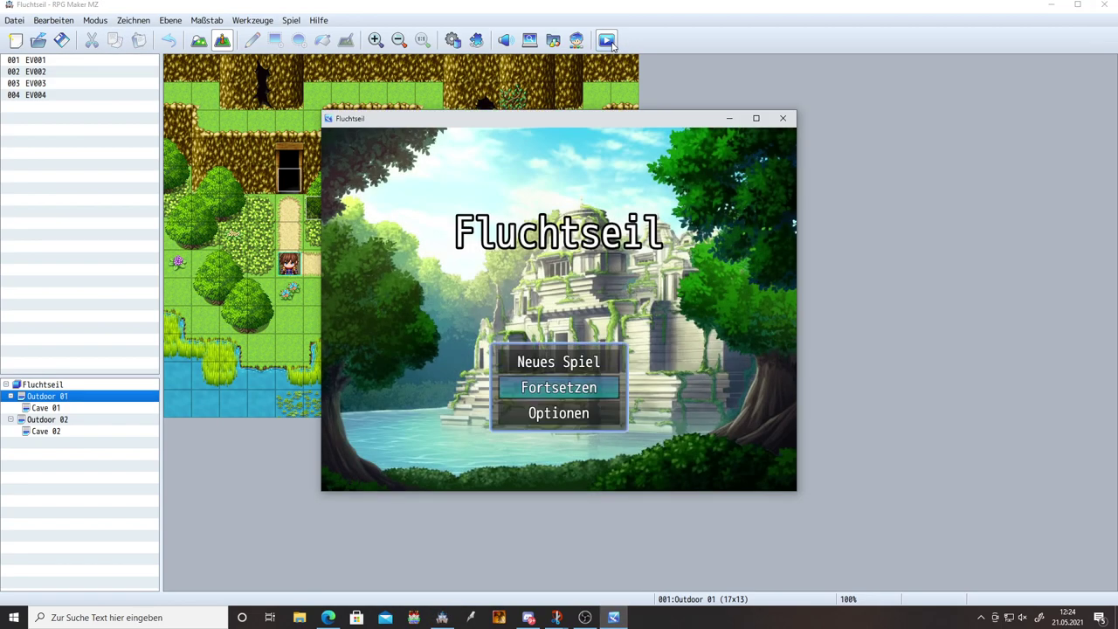
{"action": "key", "text": "Return"}
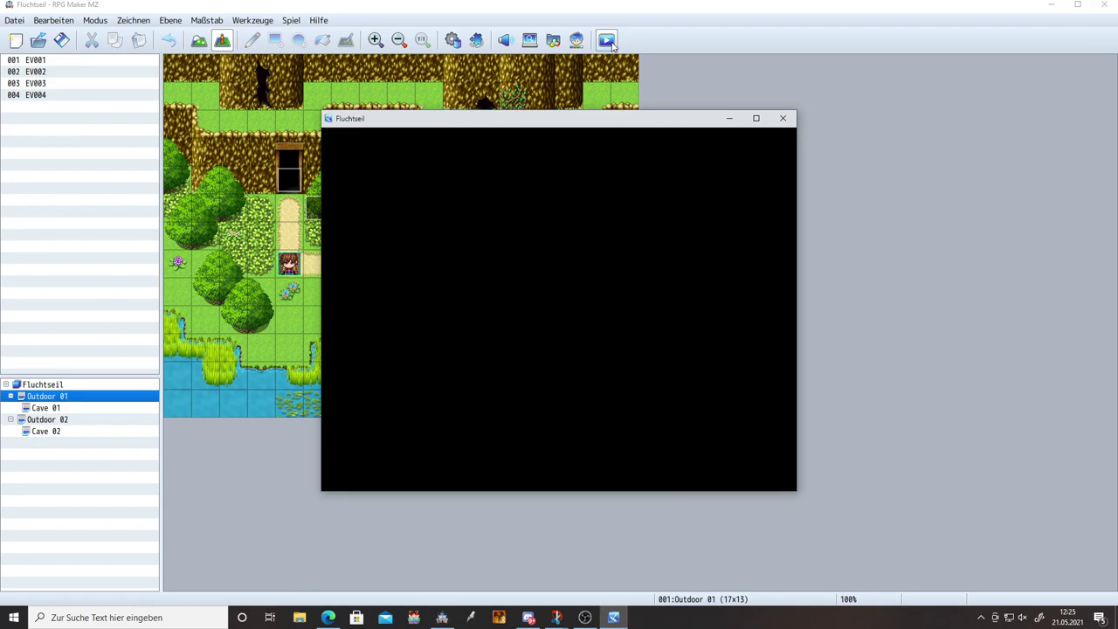
{"action": "key", "text": "Escape"}
{"action": "key", "text": "Down"}
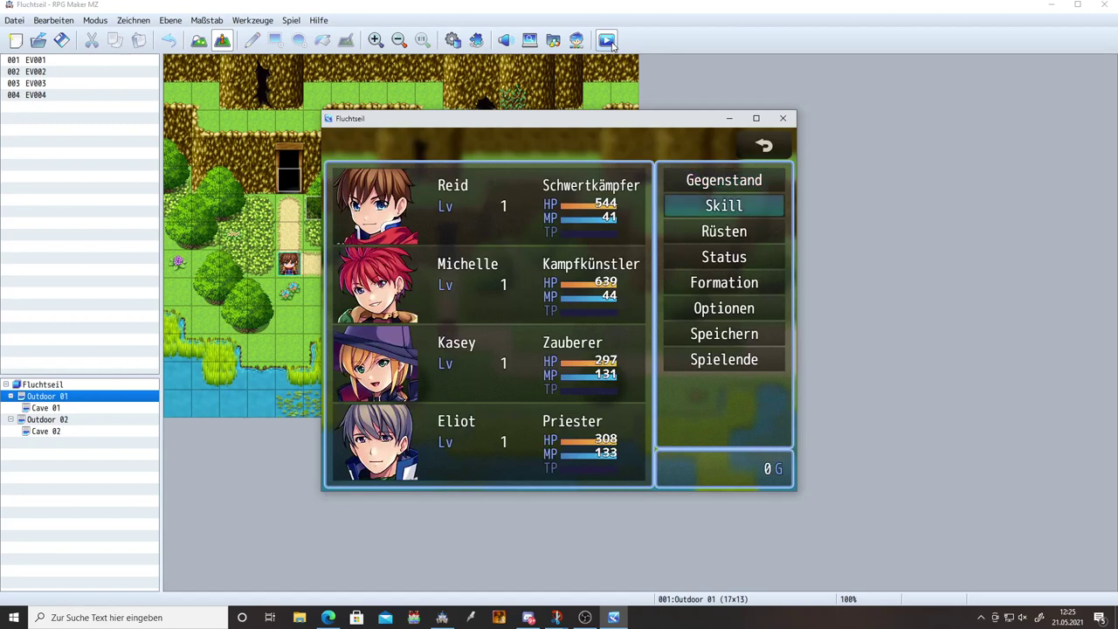
{"action": "key", "text": "Return"}
{"action": "key", "text": "Return"}
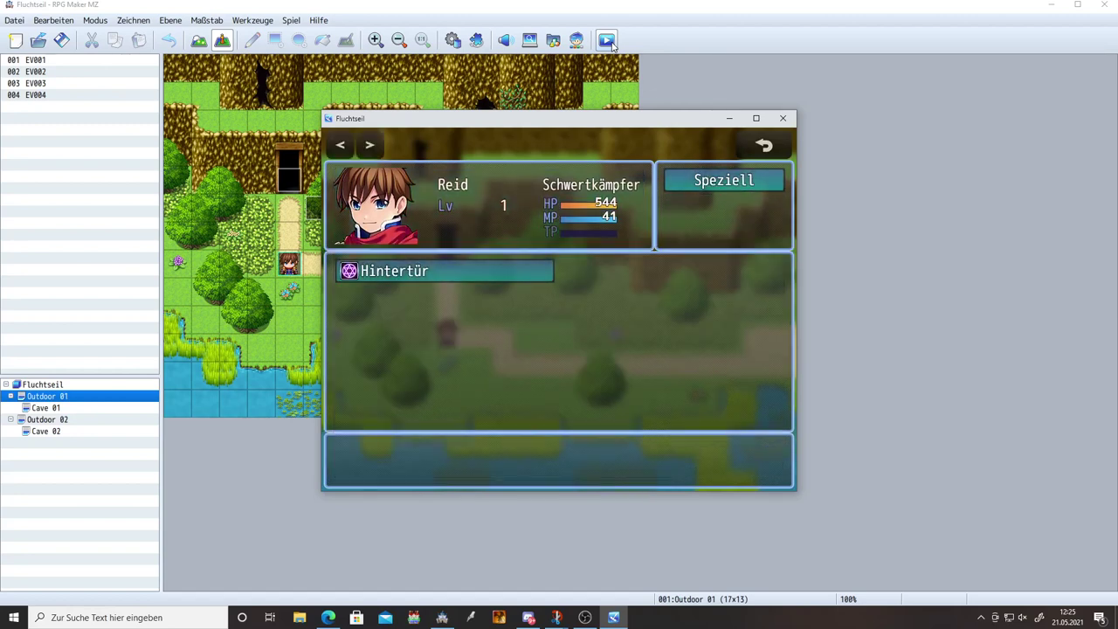
{"action": "key", "text": "Return"}
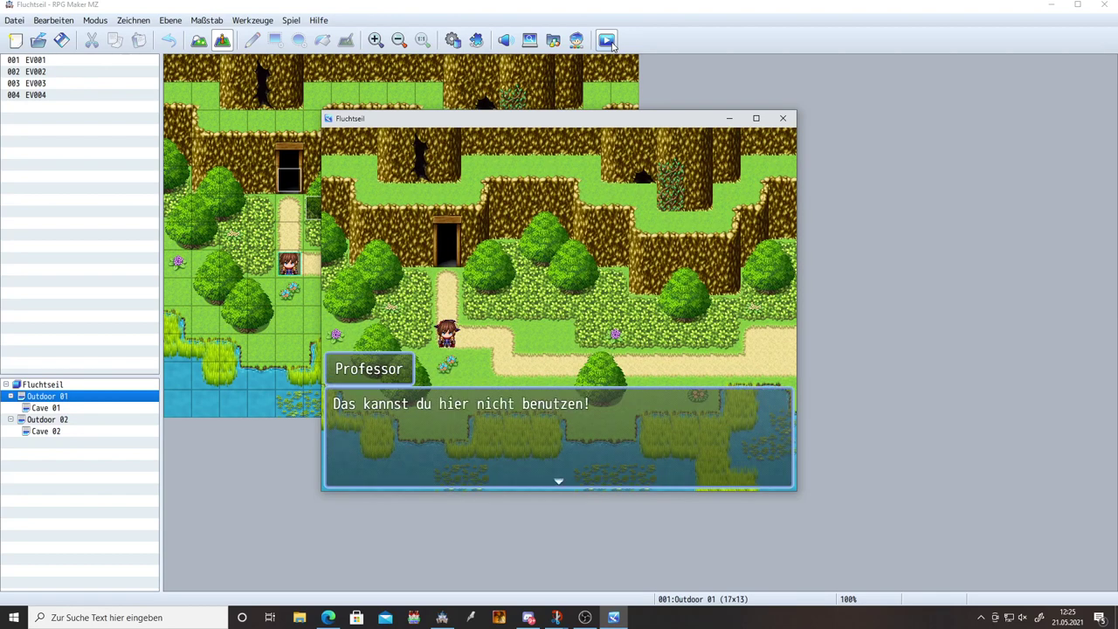
{"action": "key", "text": "Return"}
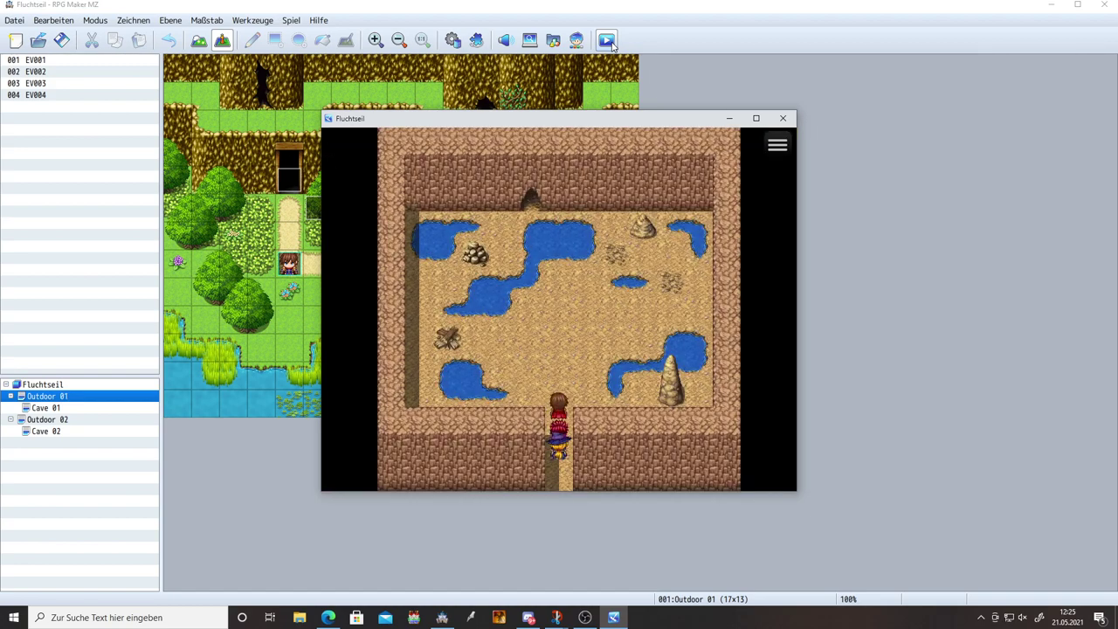
Step: Use Reid's Hintertür skill inside the first cave to test the teleport out
{"action": "key", "text": "Escape"}
{"action": "key", "text": "Down"}
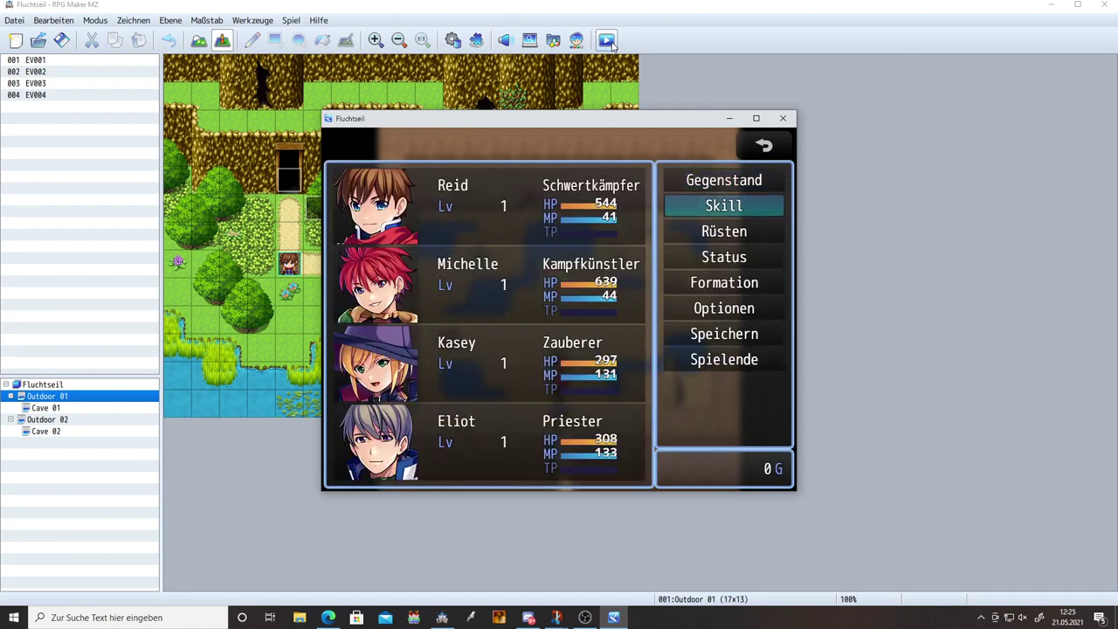
{"action": "key", "text": "Return"}
{"action": "key", "text": "Return"}
{"action": "key", "text": "Return"}
{"action": "key", "text": "Return"}
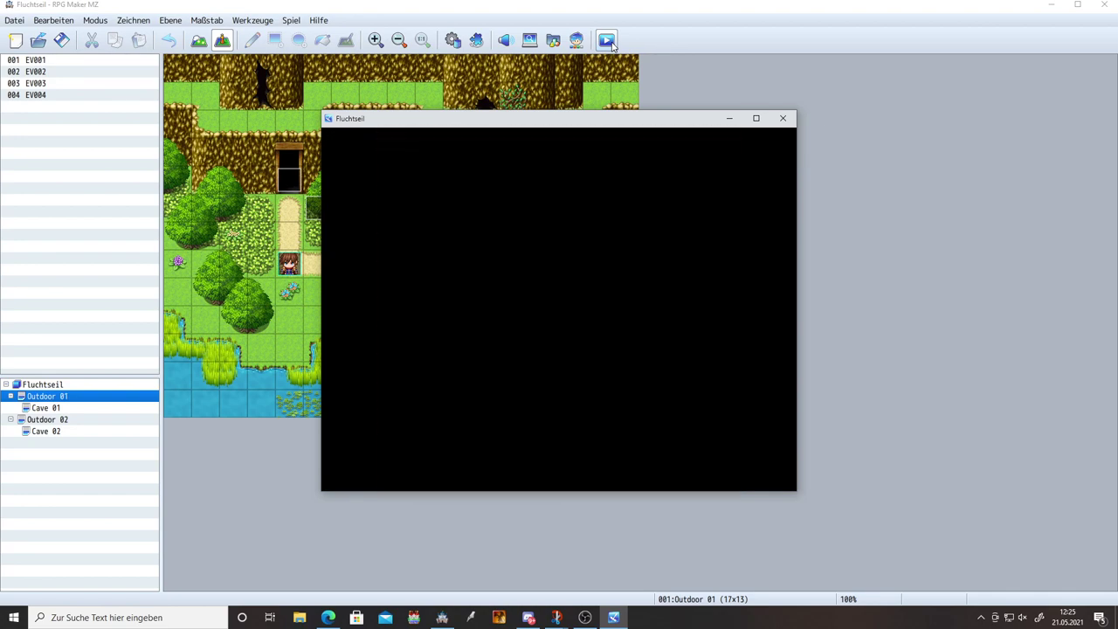
Step: Walk the party along the path to the second outdoor map and into its cave
{"action": "key", "text": "Down"}
{"action": "key", "text": "Right"}
{"action": "key", "text": "Down"}
{"action": "key", "text": "Right"}
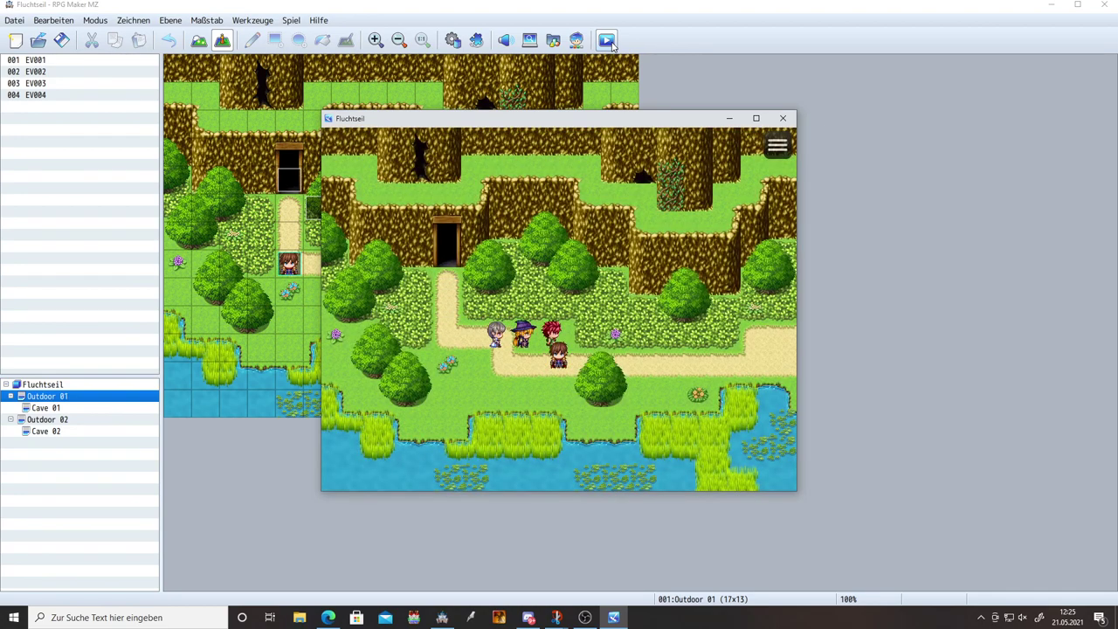
{"action": "key", "text": "Right"}
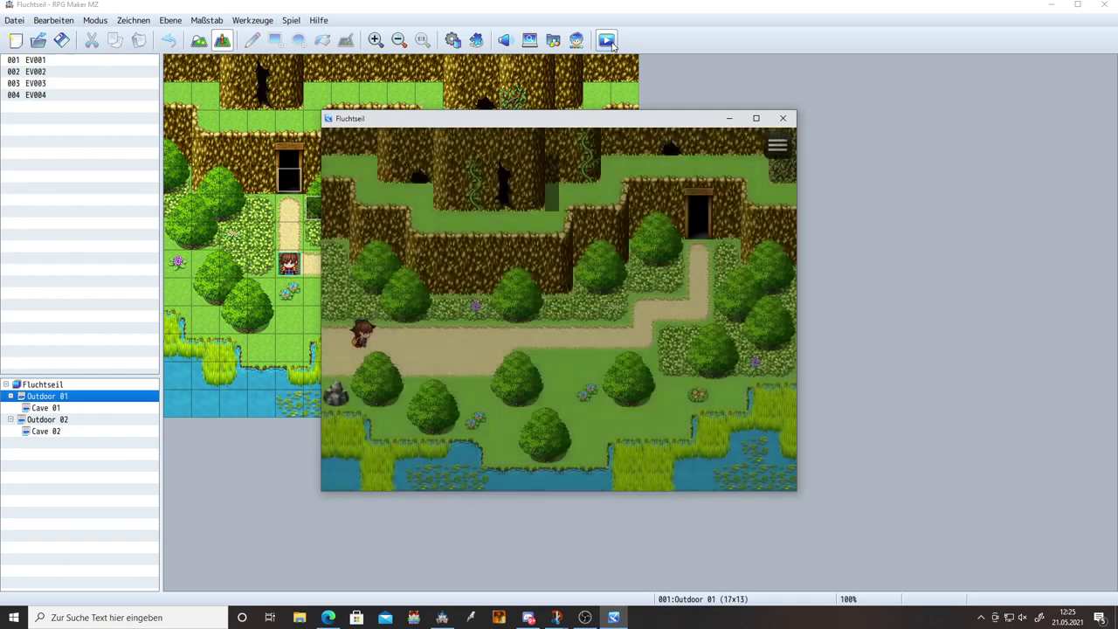
{"action": "key", "text": "Right"}
{"action": "key", "text": "Up"}
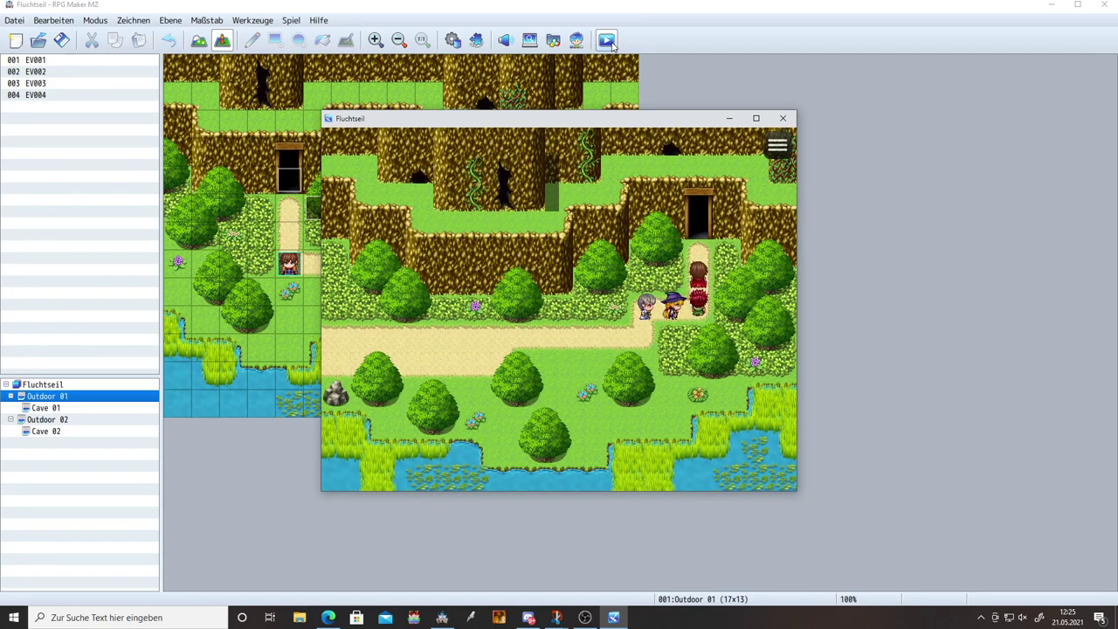
Step: Use Reid's Hintertür skill inside the second cave and step away from its entrance
{"action": "key", "text": "Escape"}
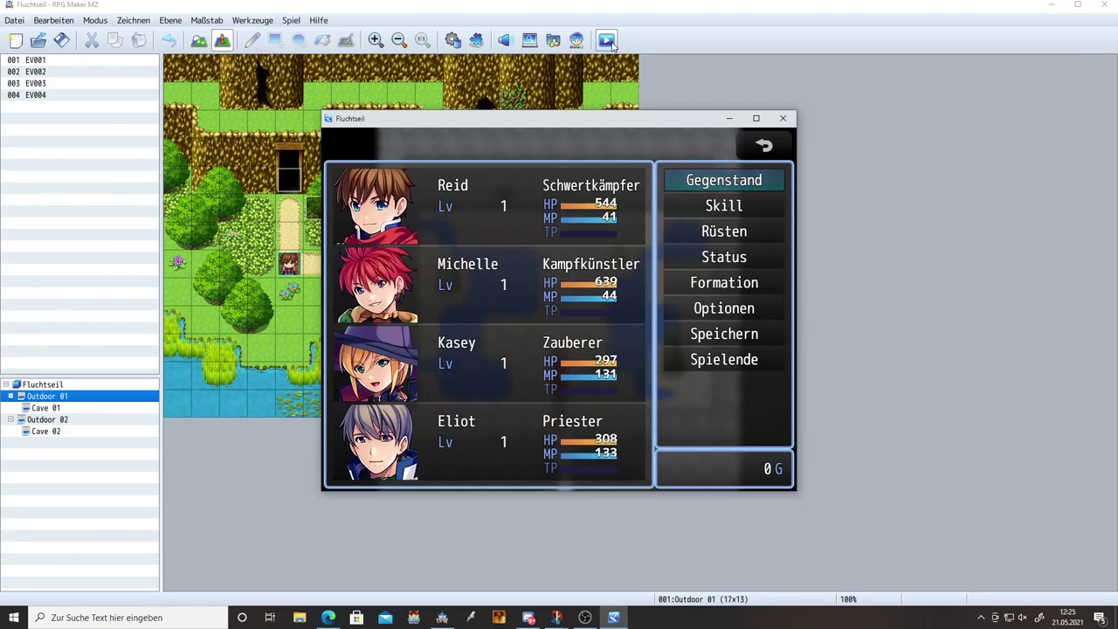
{"action": "key", "text": "Down"}
{"action": "key", "text": "Return"}
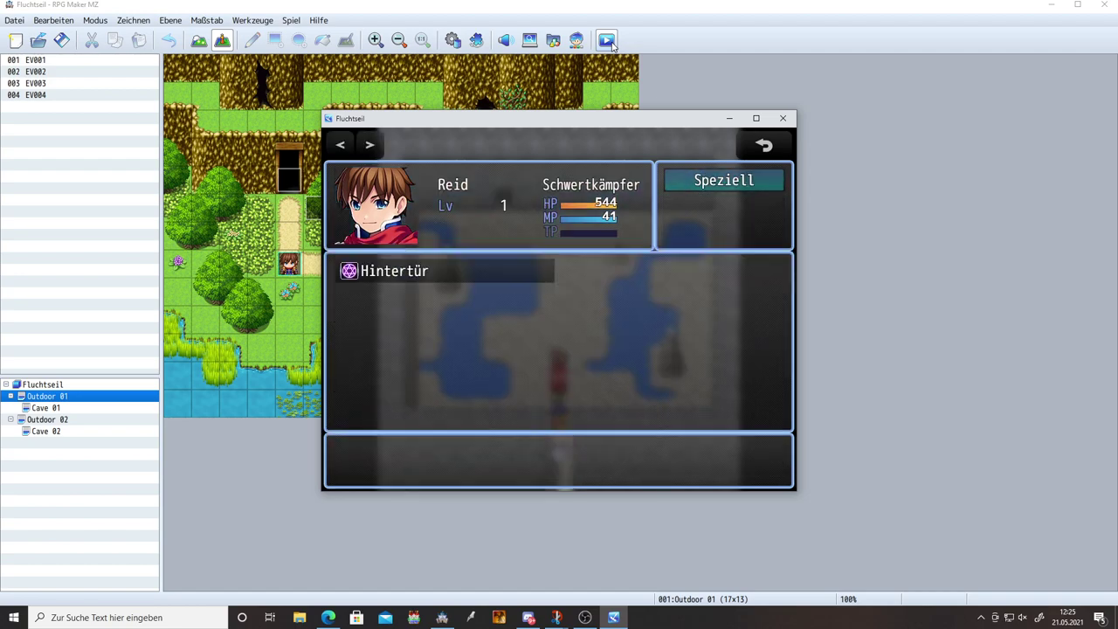
{"action": "key", "text": "Return"}
{"action": "key", "text": "Return"}
{"action": "key", "text": "Down"}
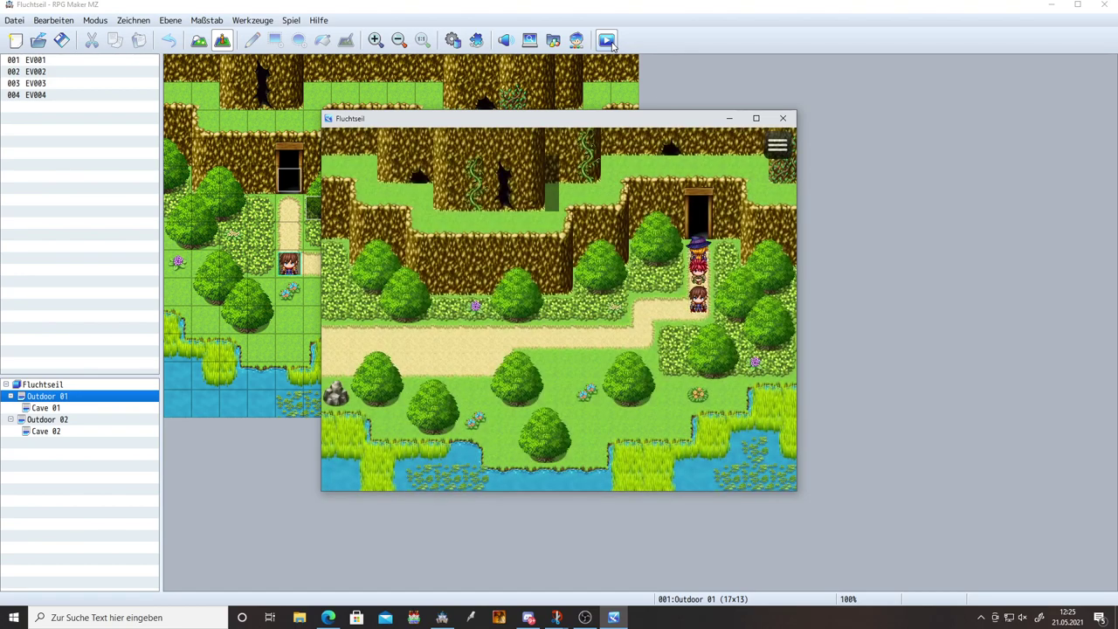
Step: Use Reid's Hintertür skill outside the second cave, walk the party away along the path, and end the playtest
{"action": "key", "text": "Escape"}
{"action": "key", "text": "Down"}
{"action": "key", "text": "Return"}
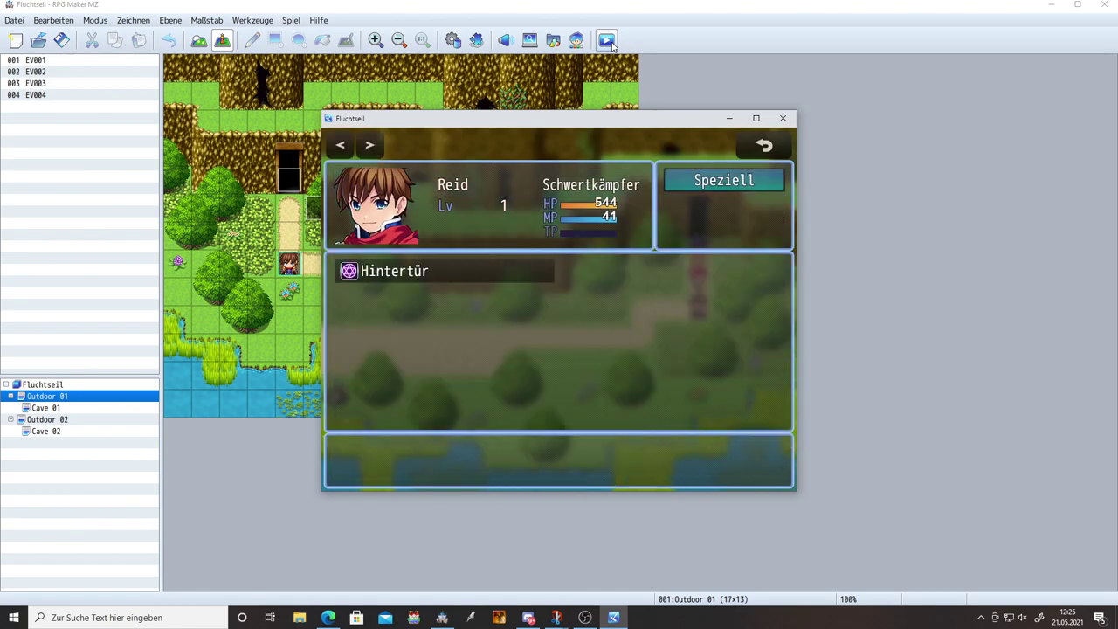
{"action": "key", "text": "Return"}
{"action": "key", "text": "Return"}
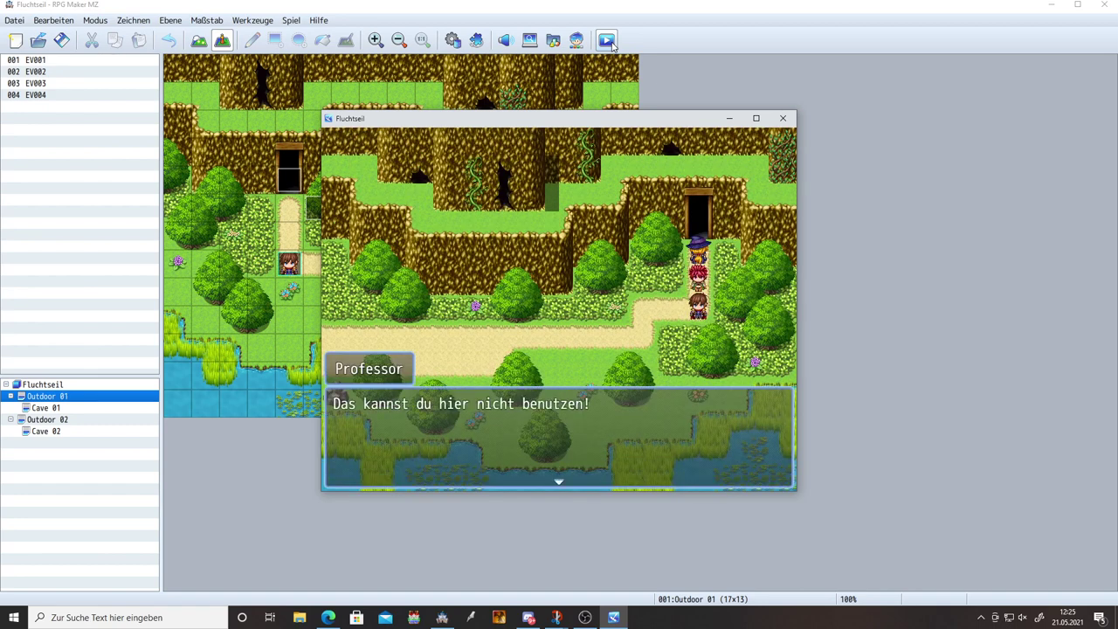
{"action": "key", "text": "Return"}
{"action": "key", "text": "Left"}
{"action": "key", "text": "Down"}
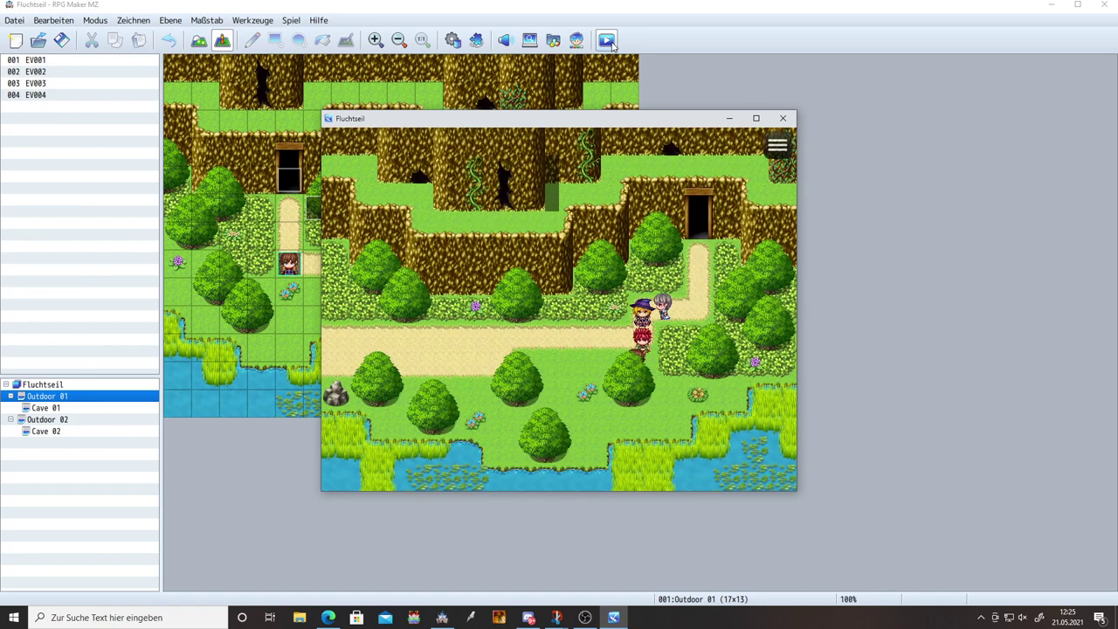
{"action": "key", "text": "Left"}
{"action": "left_click", "coordinate": [783, 118]}
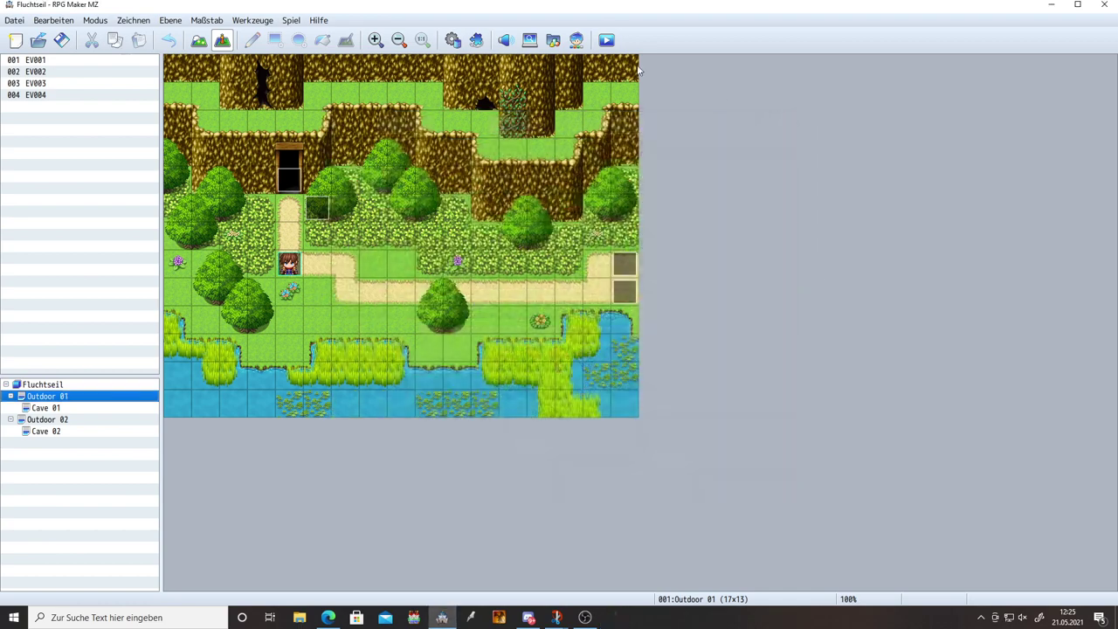
Step: Open the Hintertür common event in the database and select its player transfer command
{"action": "left_click", "coordinate": [452, 42]}
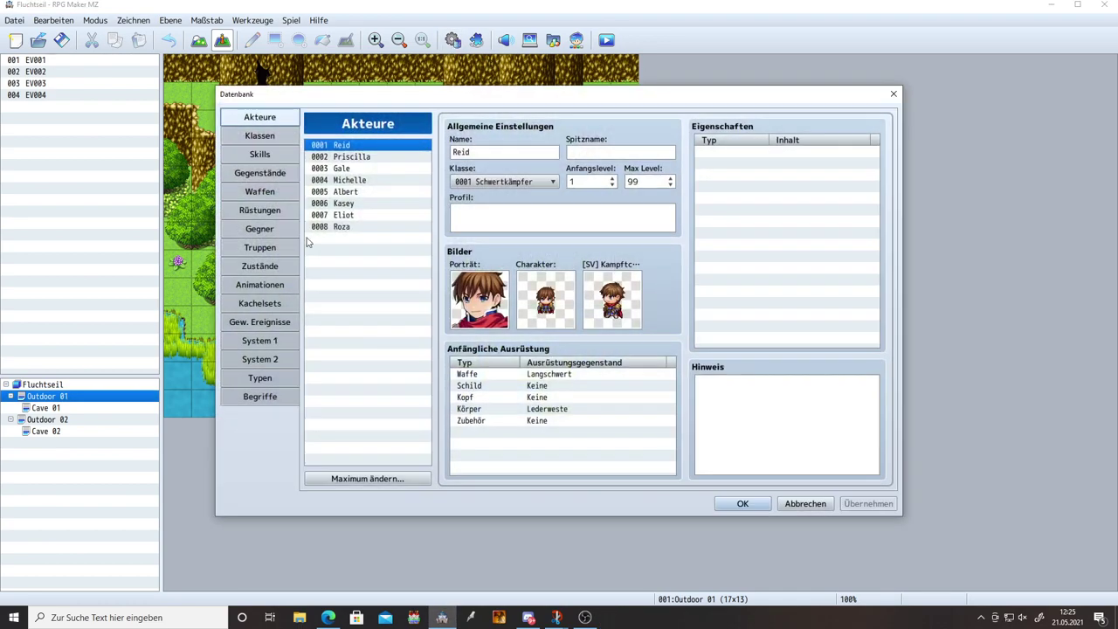
{"action": "left_click", "coordinate": [259, 323]}
{"action": "left_click", "coordinate": [524, 206]}
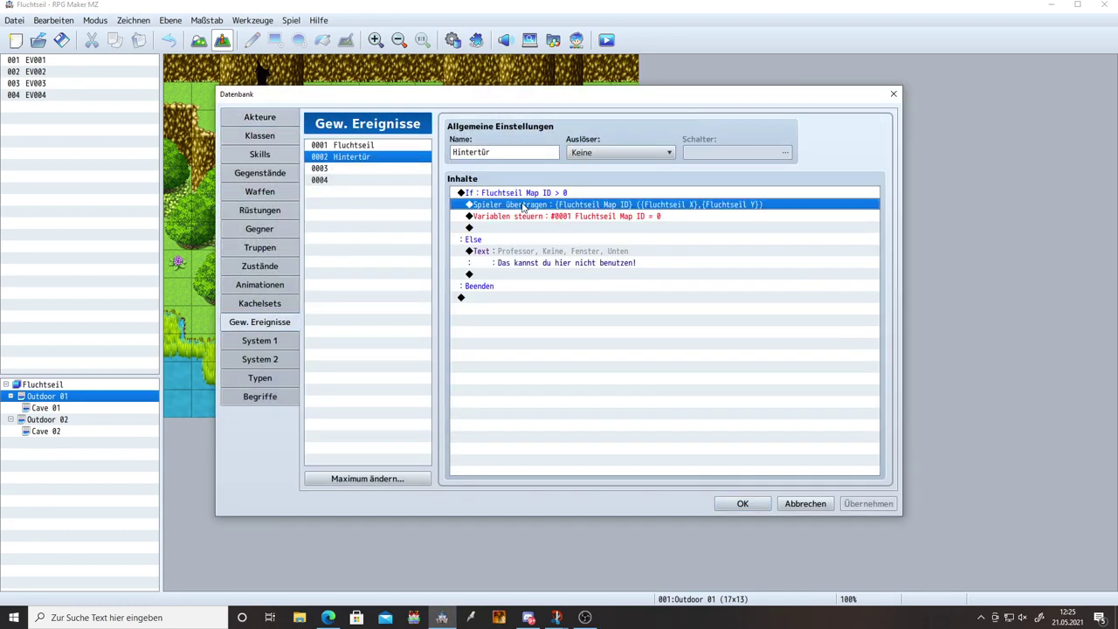
{"action": "key", "text": "Insert"}
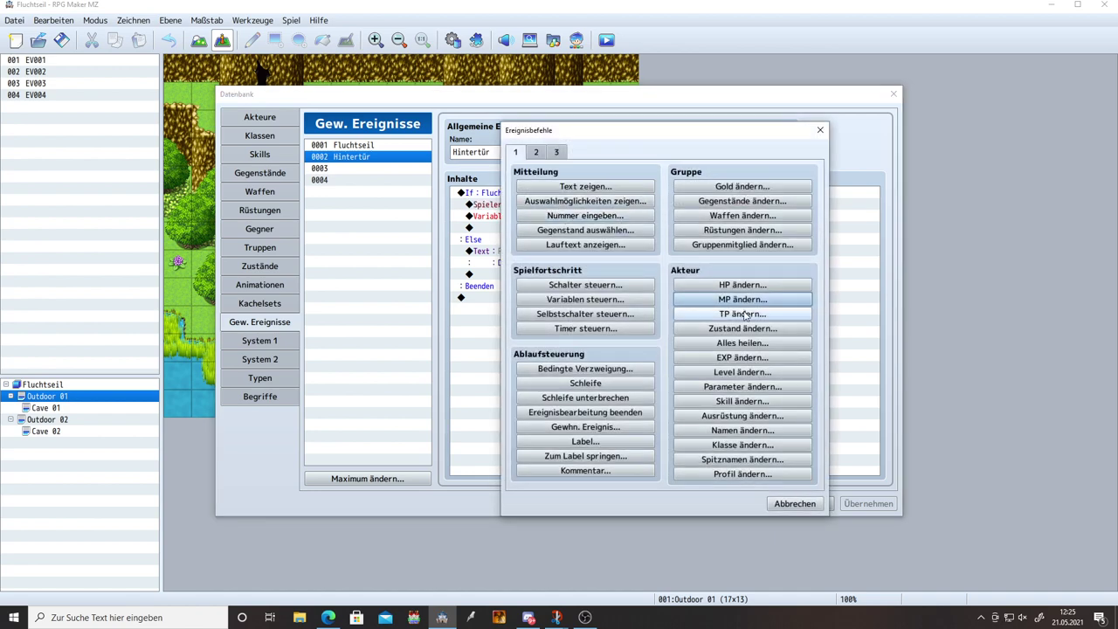
{"action": "left_click", "coordinate": [539, 152]}
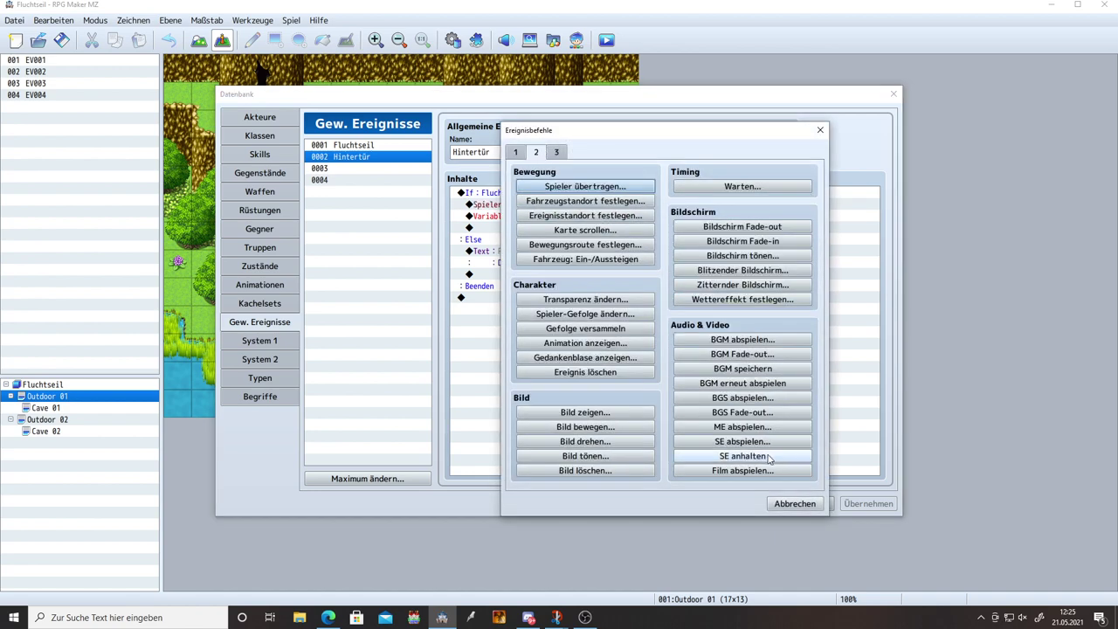
{"action": "left_click", "coordinate": [744, 443]}
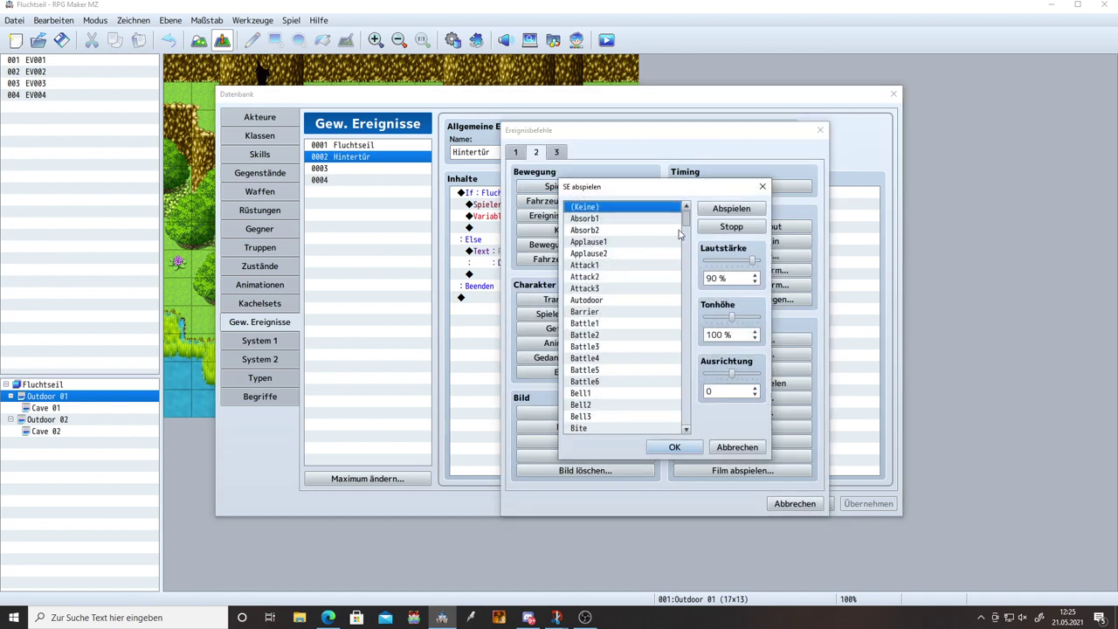
{"action": "left_click_drag", "start_coordinate": [683, 224], "coordinate": [708, 210]}
{"action": "left_click", "coordinate": [729, 449]}
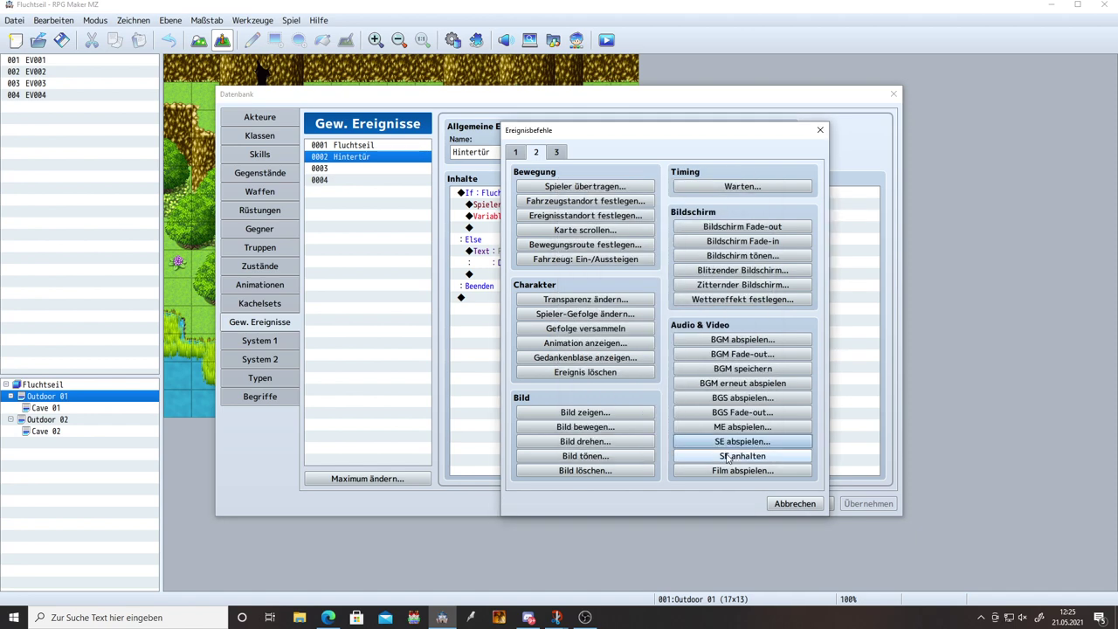
{"action": "left_click", "coordinate": [793, 505]}
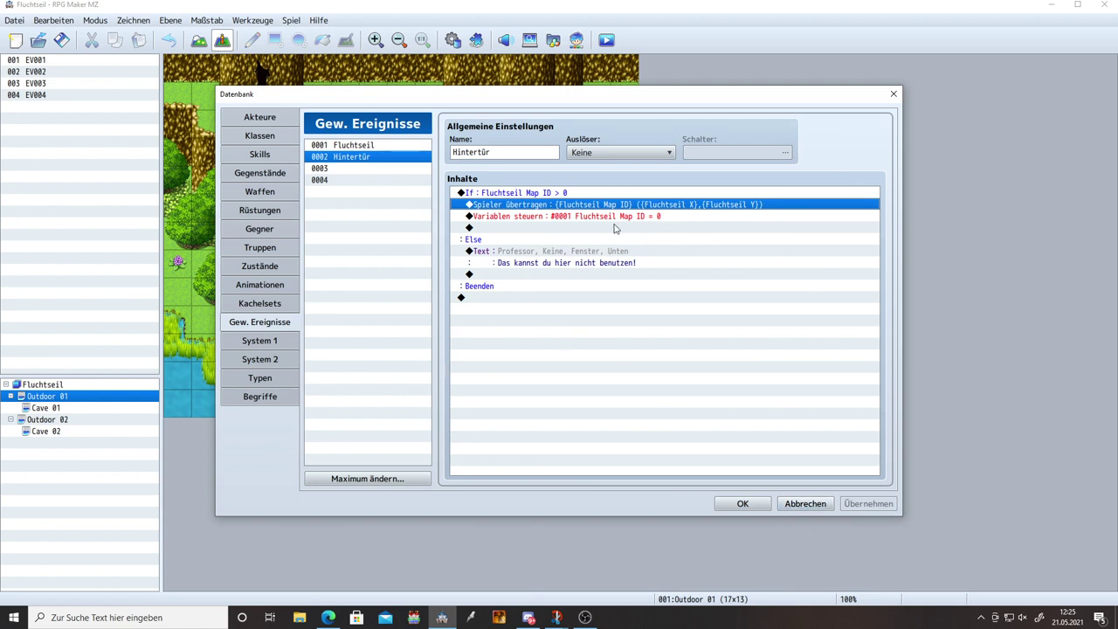
Step: Compare the command lists of the Fluchtseil and Hintertür common events, including their Else branches, and close the database
{"action": "left_click", "coordinate": [412, 149]}
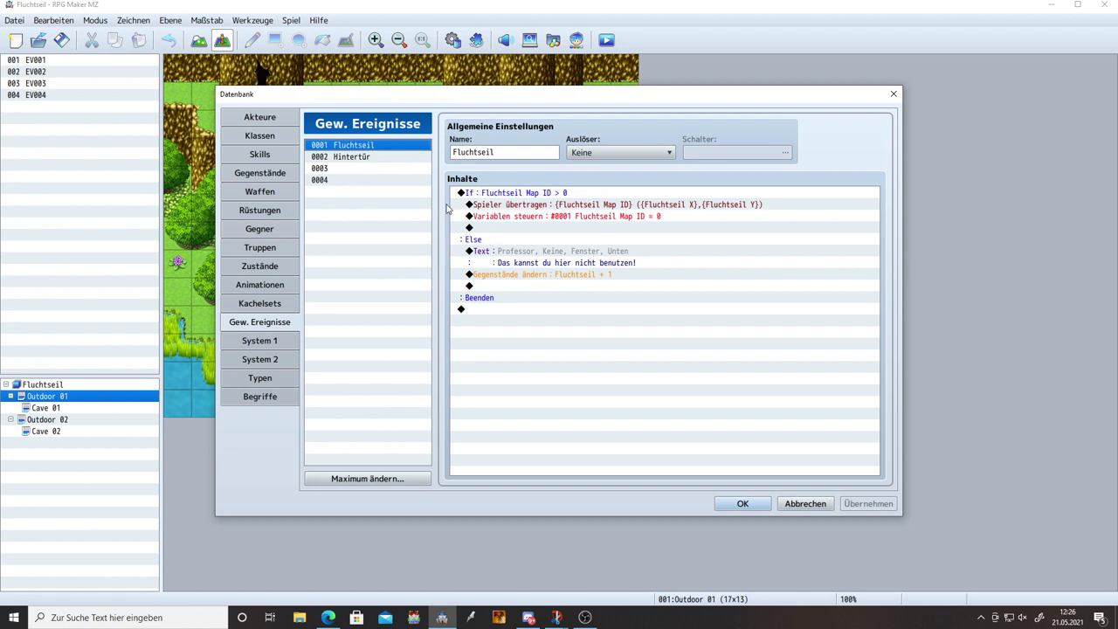
{"action": "left_click", "coordinate": [388, 158]}
{"action": "left_click", "coordinate": [380, 146]}
{"action": "left_click", "coordinate": [373, 159]}
{"action": "left_click", "coordinate": [372, 147]}
{"action": "left_click", "coordinate": [369, 159]}
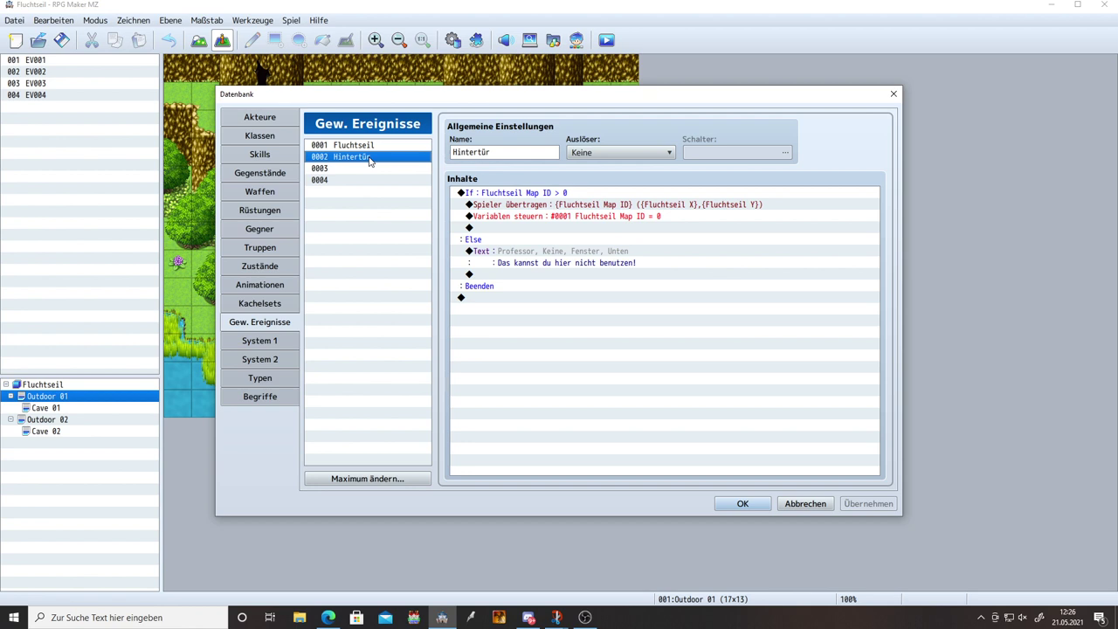
{"action": "left_click", "coordinate": [367, 146]}
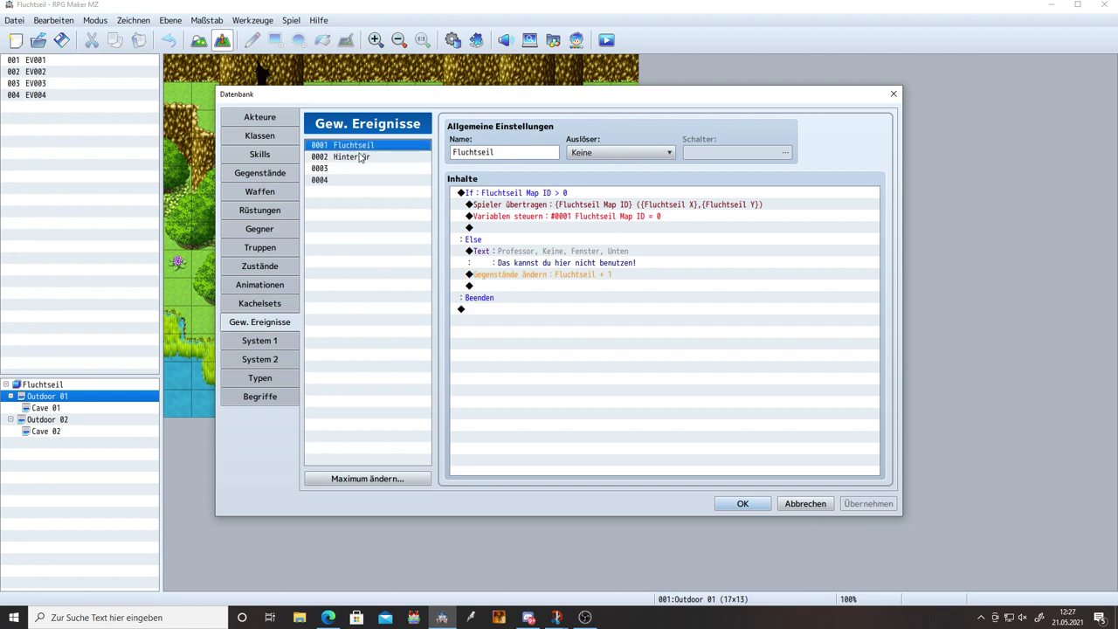
{"action": "left_click", "coordinate": [361, 157]}
{"action": "left_click", "coordinate": [362, 149]}
{"action": "left_click", "coordinate": [350, 157]}
{"action": "left_click", "coordinate": [353, 150]}
{"action": "left_click", "coordinate": [351, 158]}
{"action": "left_click", "coordinate": [350, 148]}
{"action": "left_click", "coordinate": [352, 157]}
{"action": "left_click", "coordinate": [357, 150]}
{"action": "left_click", "coordinate": [363, 162]}
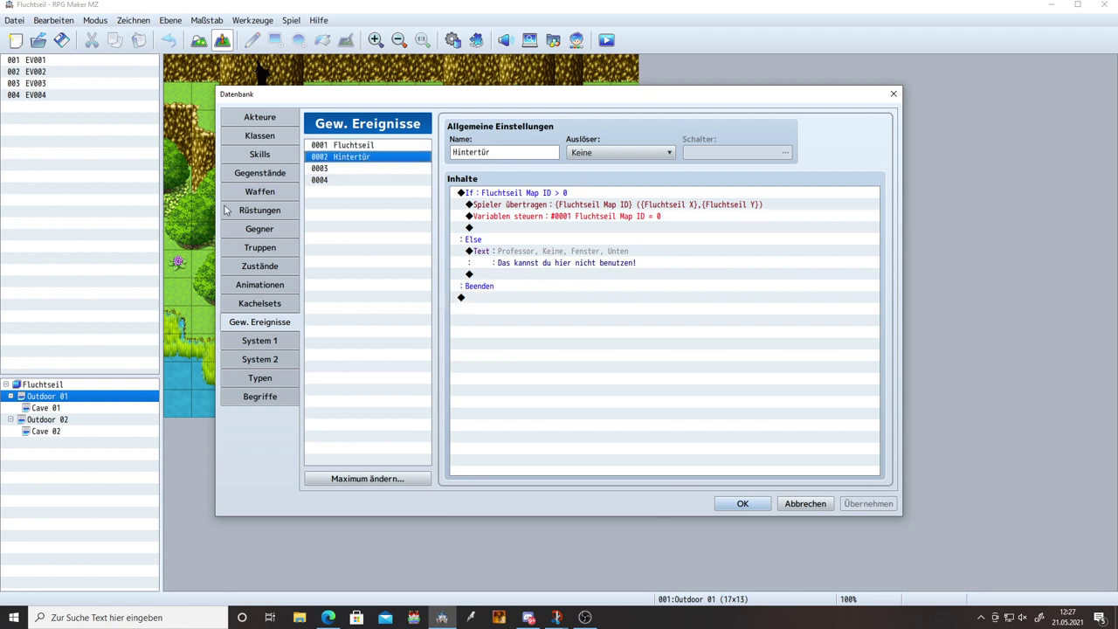
{"action": "left_click", "coordinate": [358, 147]}
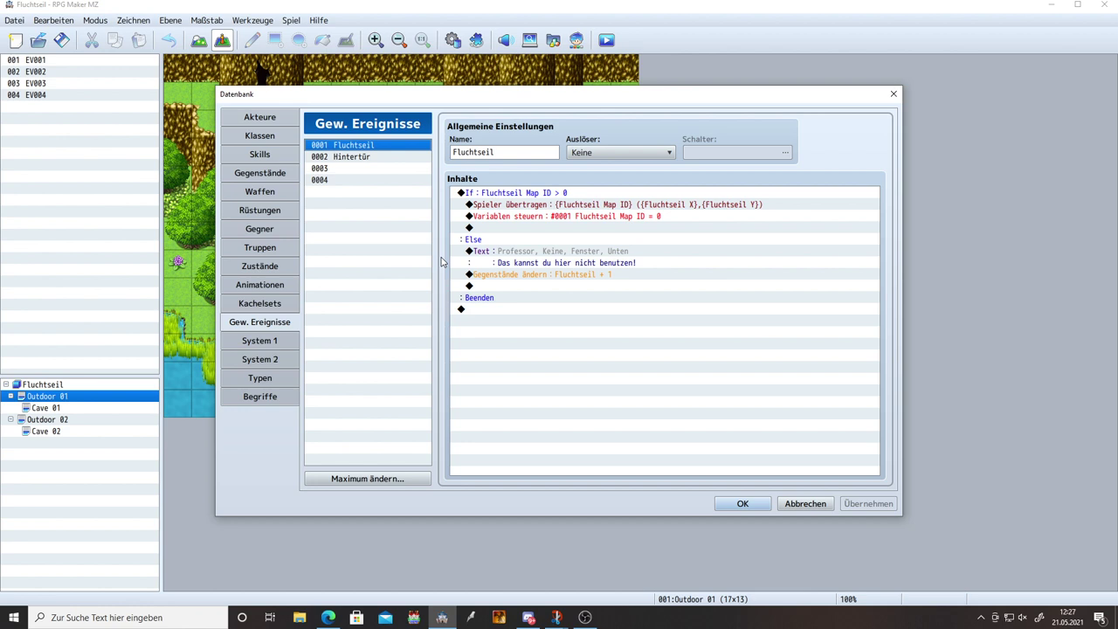
{"action": "left_click", "coordinate": [738, 504]}
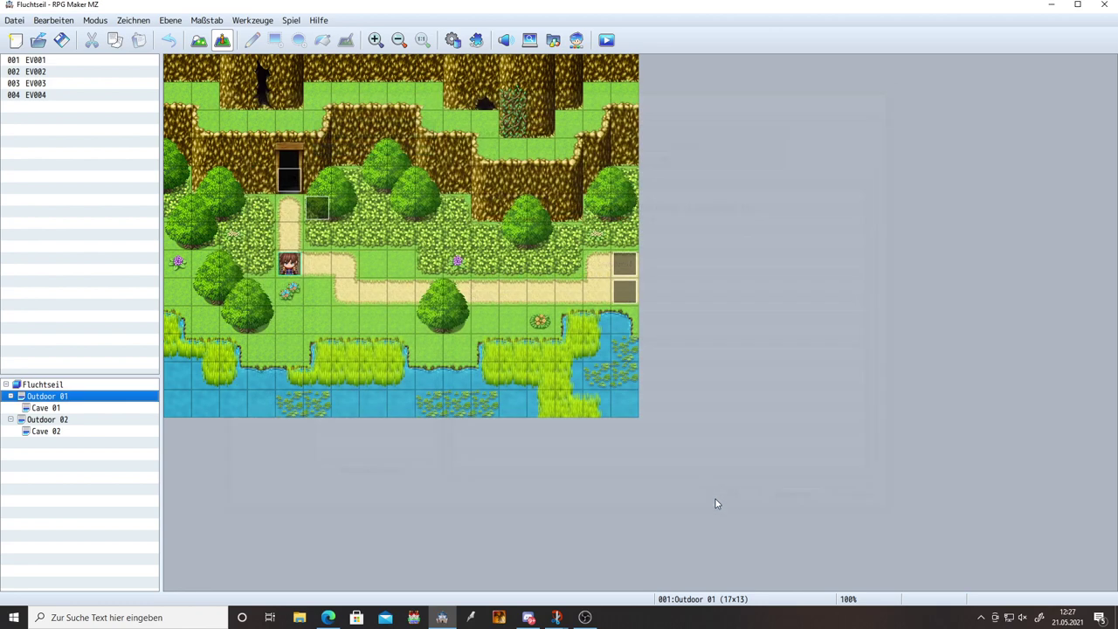